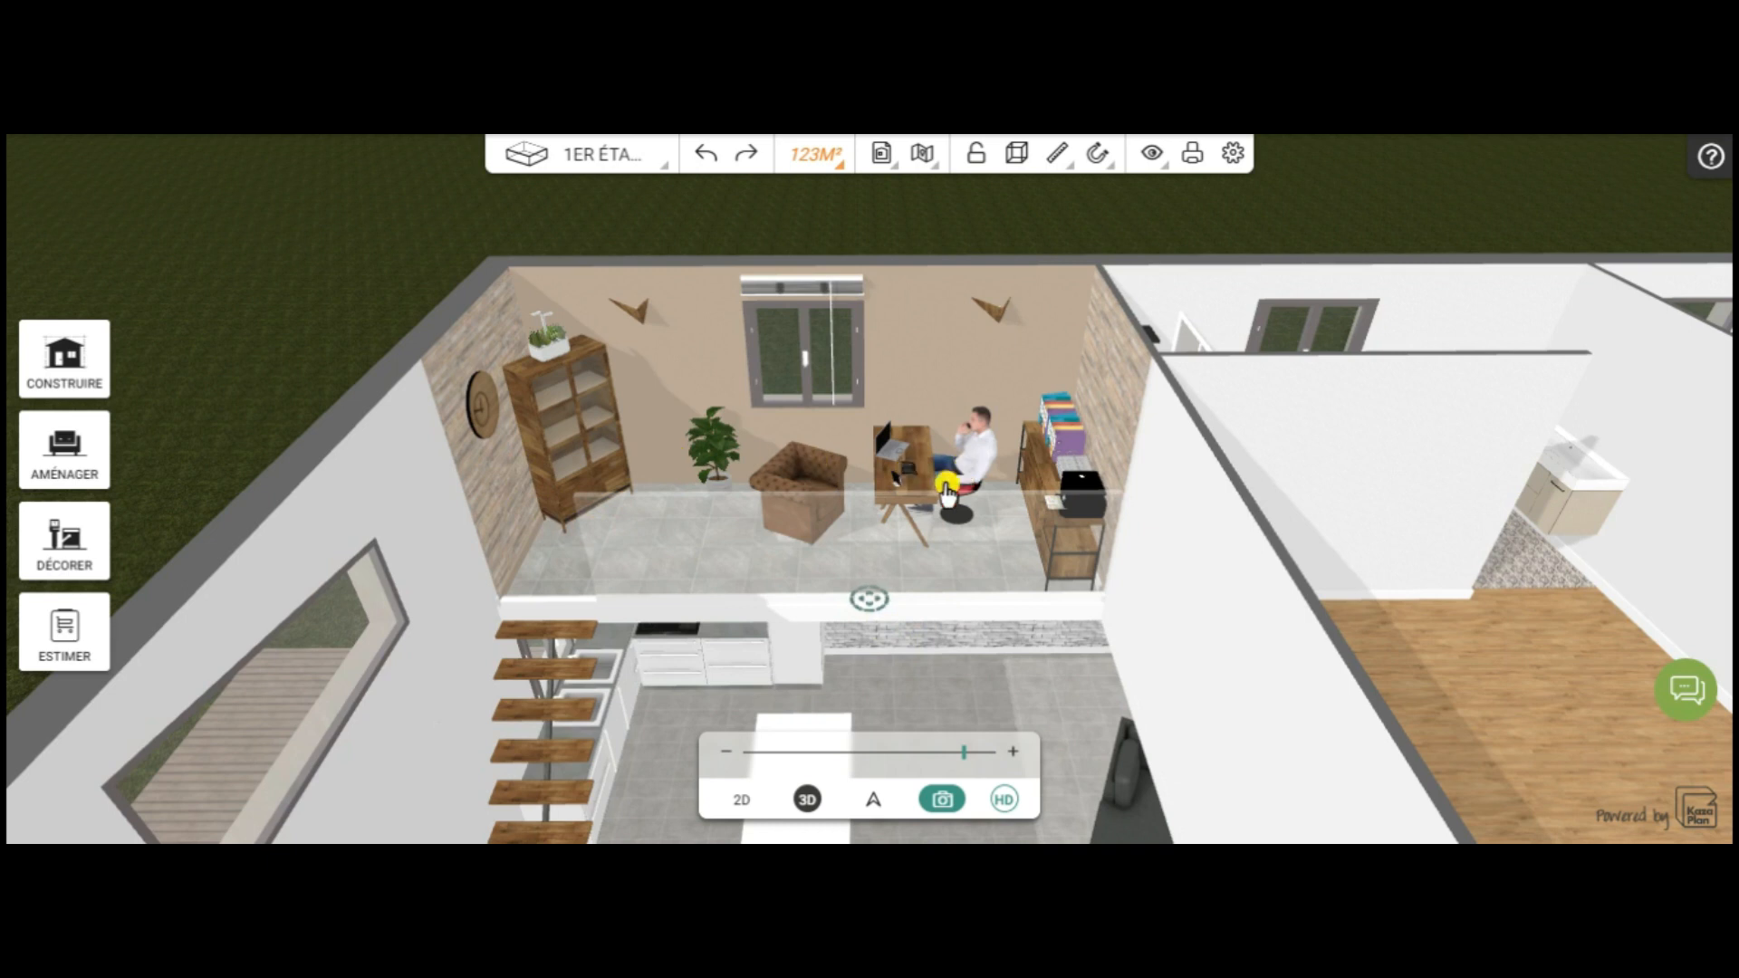
{"action": "left_click_drag", "start_coordinate": [993, 690], "coordinate": [884, 703]}
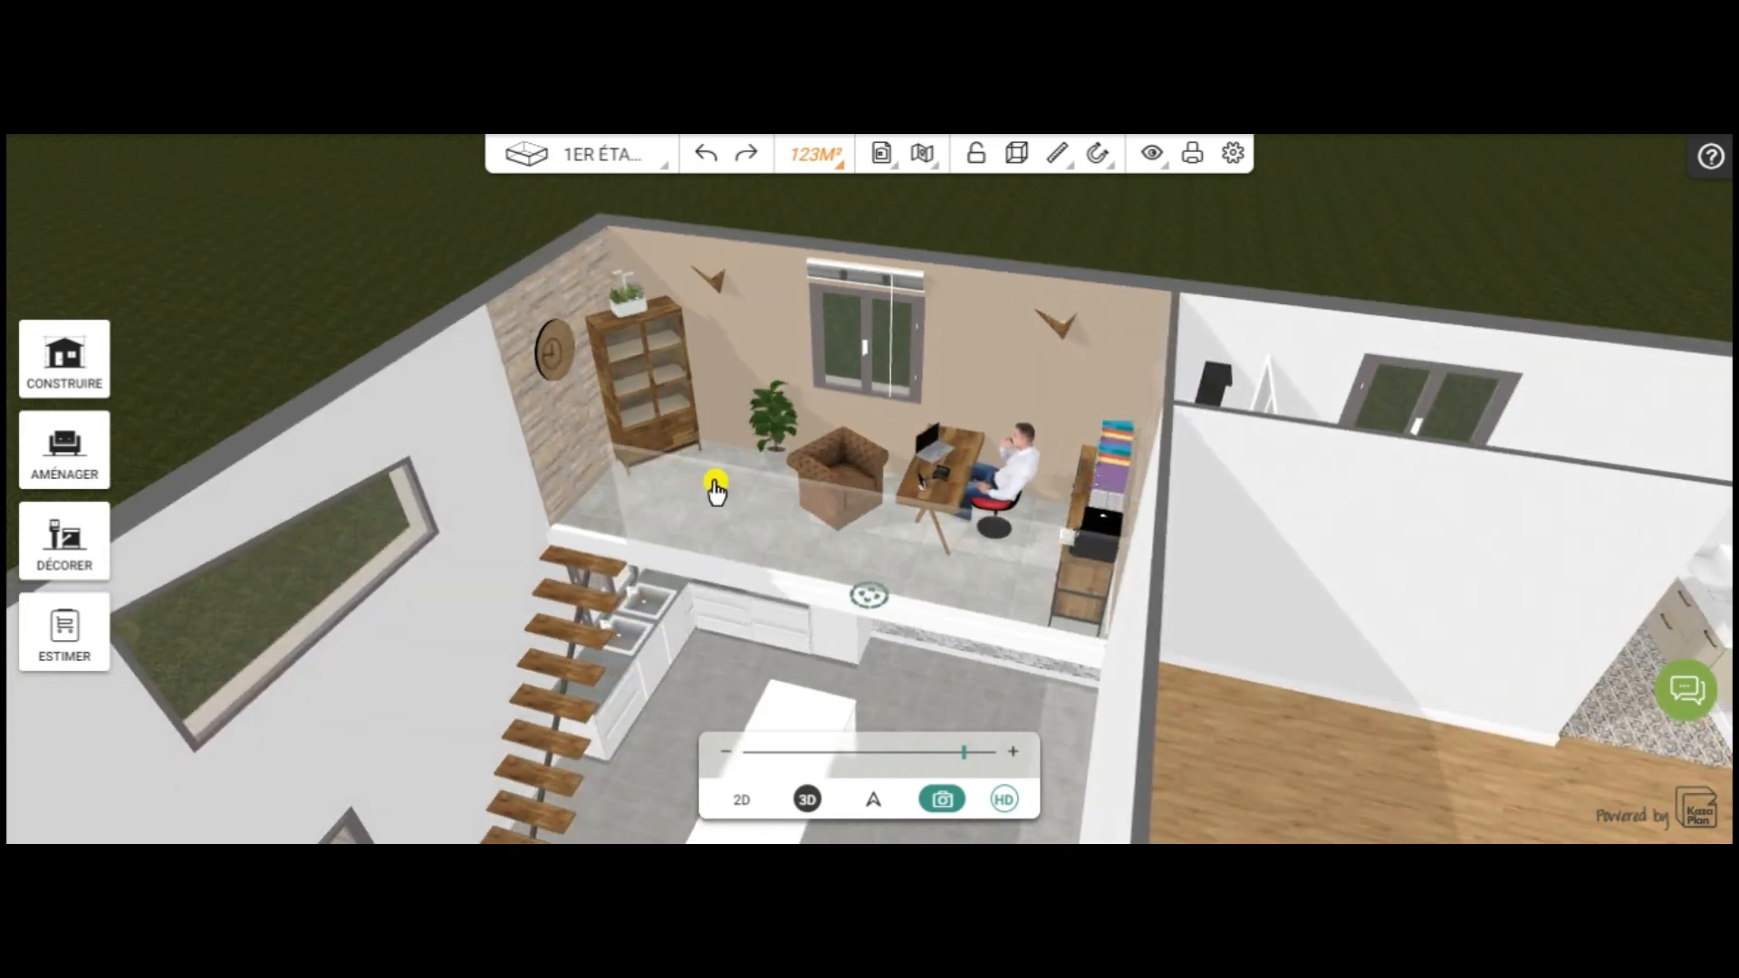
{"action": "left_click_drag", "start_coordinate": [915, 675], "coordinate": [1162, 700]}
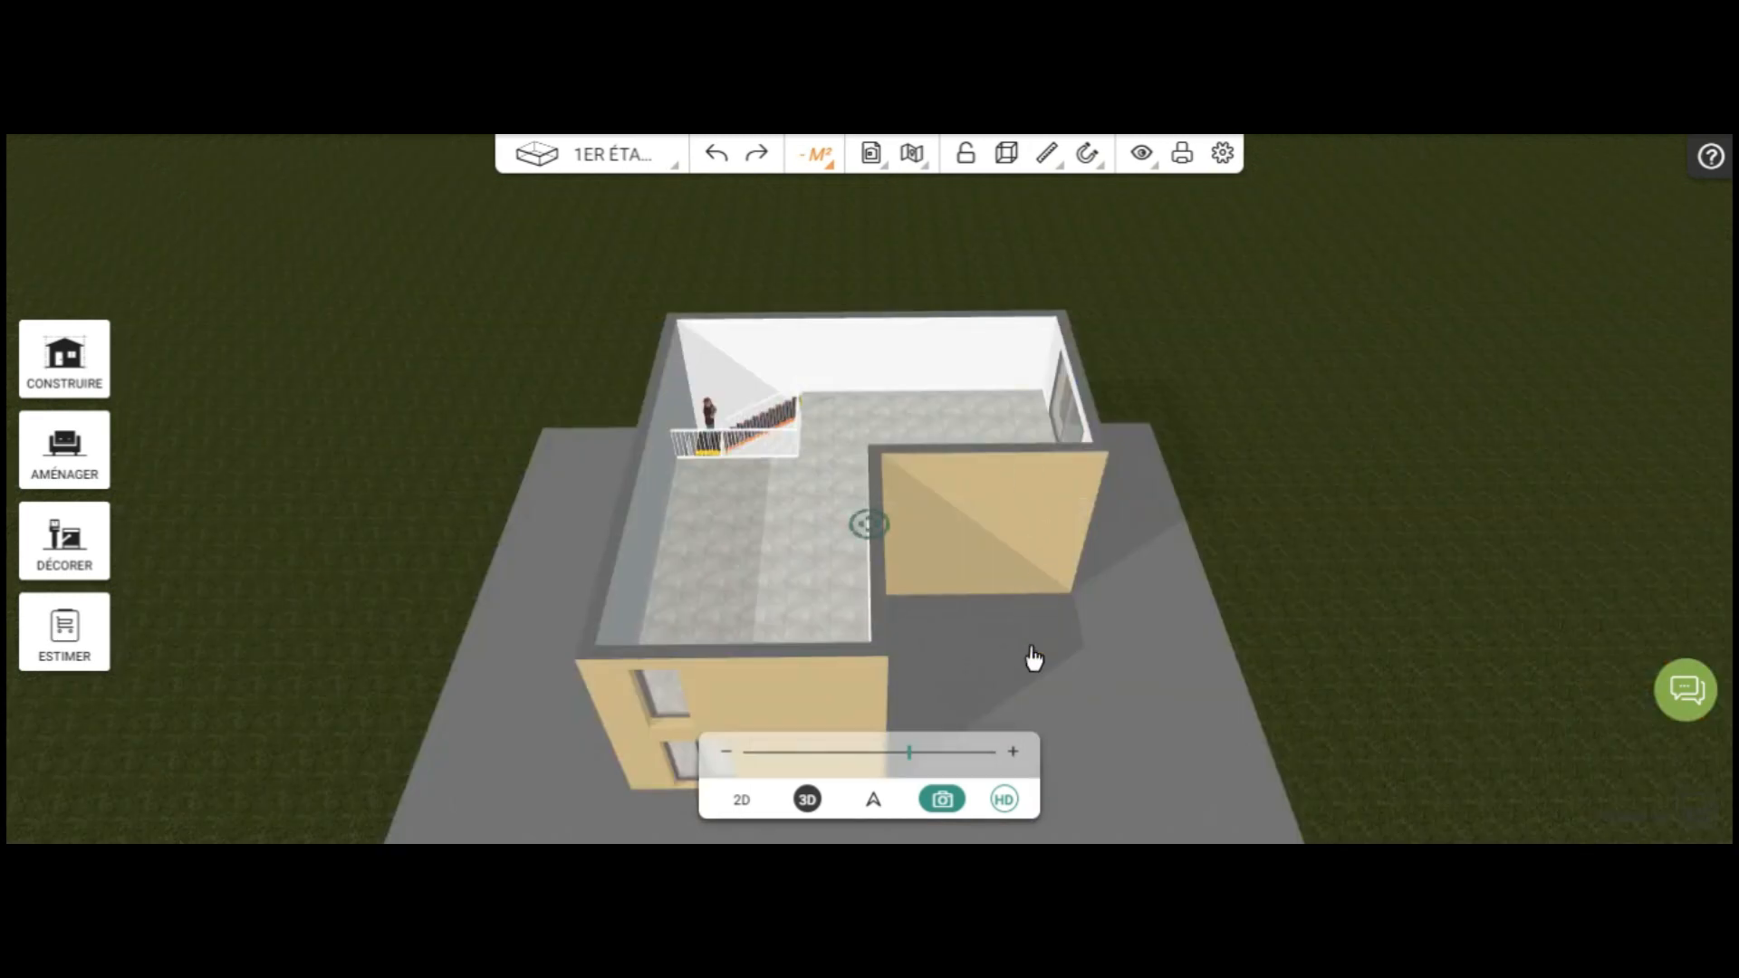
Switch the displayed storey from the first floor to the ground floor (RDC)
{"action": "left_click_drag", "start_coordinate": [1033, 659], "coordinate": [1083, 703]}
{"action": "left_click", "coordinate": [720, 412]}
{"action": "left_click_drag", "start_coordinate": [1036, 633], "coordinate": [990, 602]}
{"action": "left_click_drag", "start_coordinate": [844, 611], "coordinate": [996, 666]}
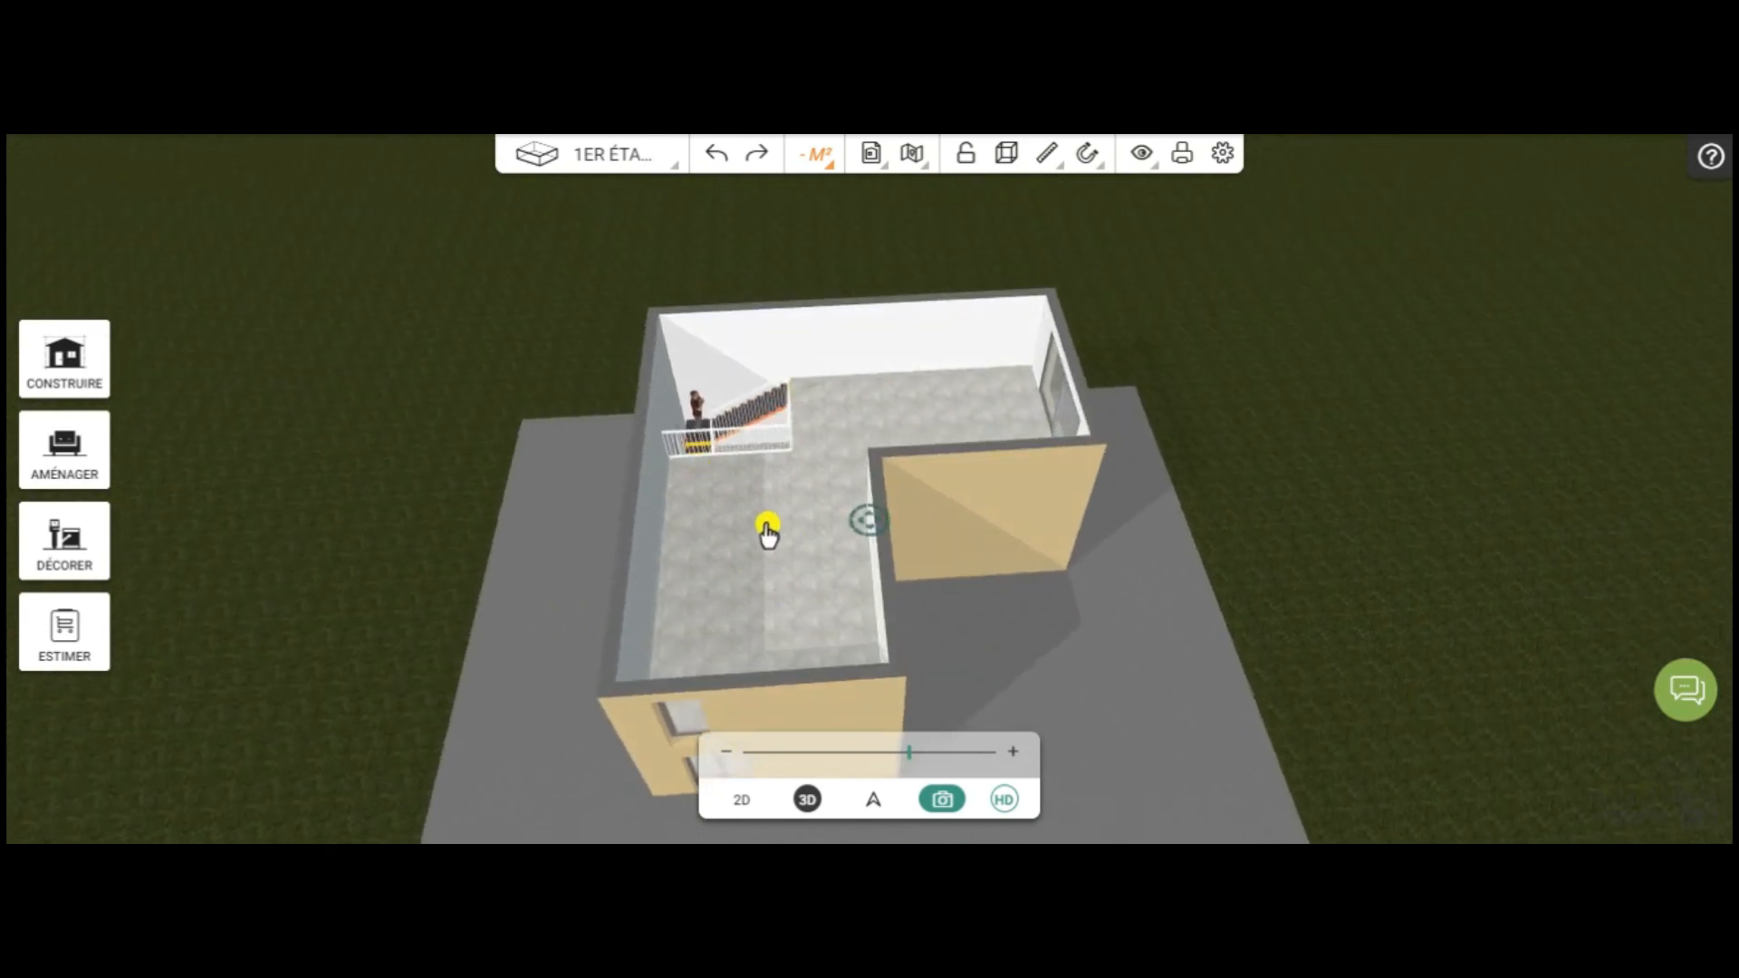
{"action": "left_click", "coordinate": [601, 156]}
{"action": "left_click", "coordinate": [582, 364]}
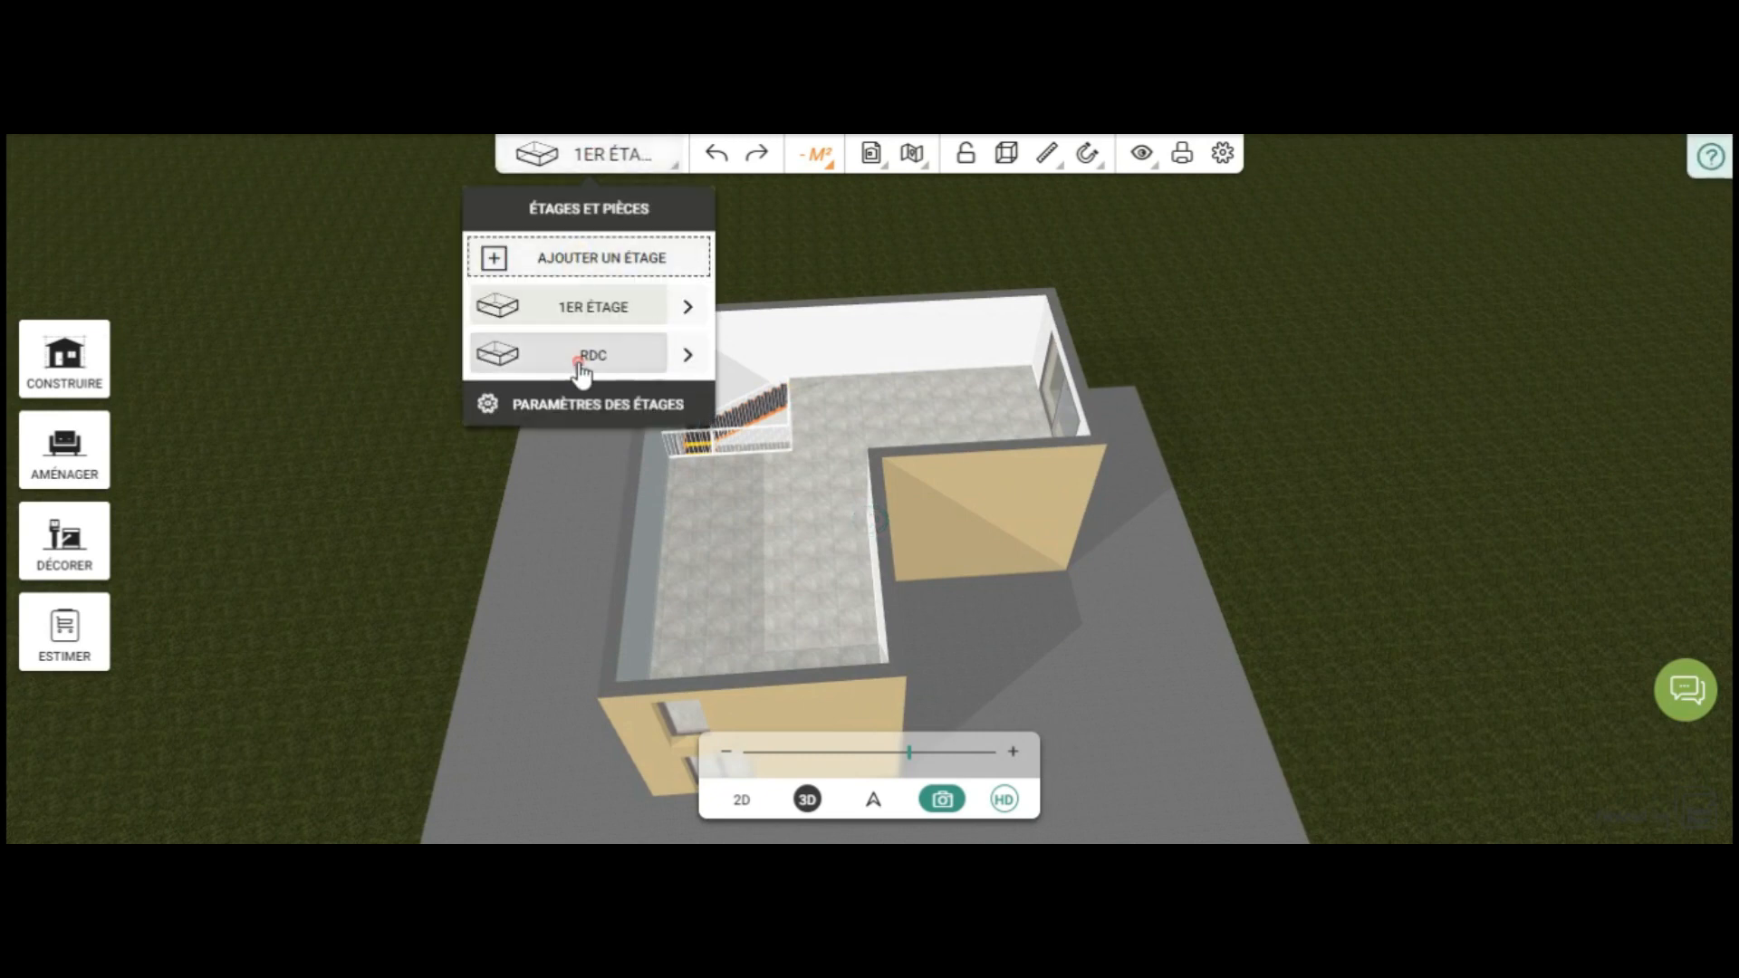
Examine the ground floor's L-shaped room, its windows and its staircase from several sides in 3D
{"action": "left_click_drag", "start_coordinate": [1075, 668], "coordinate": [731, 613]}
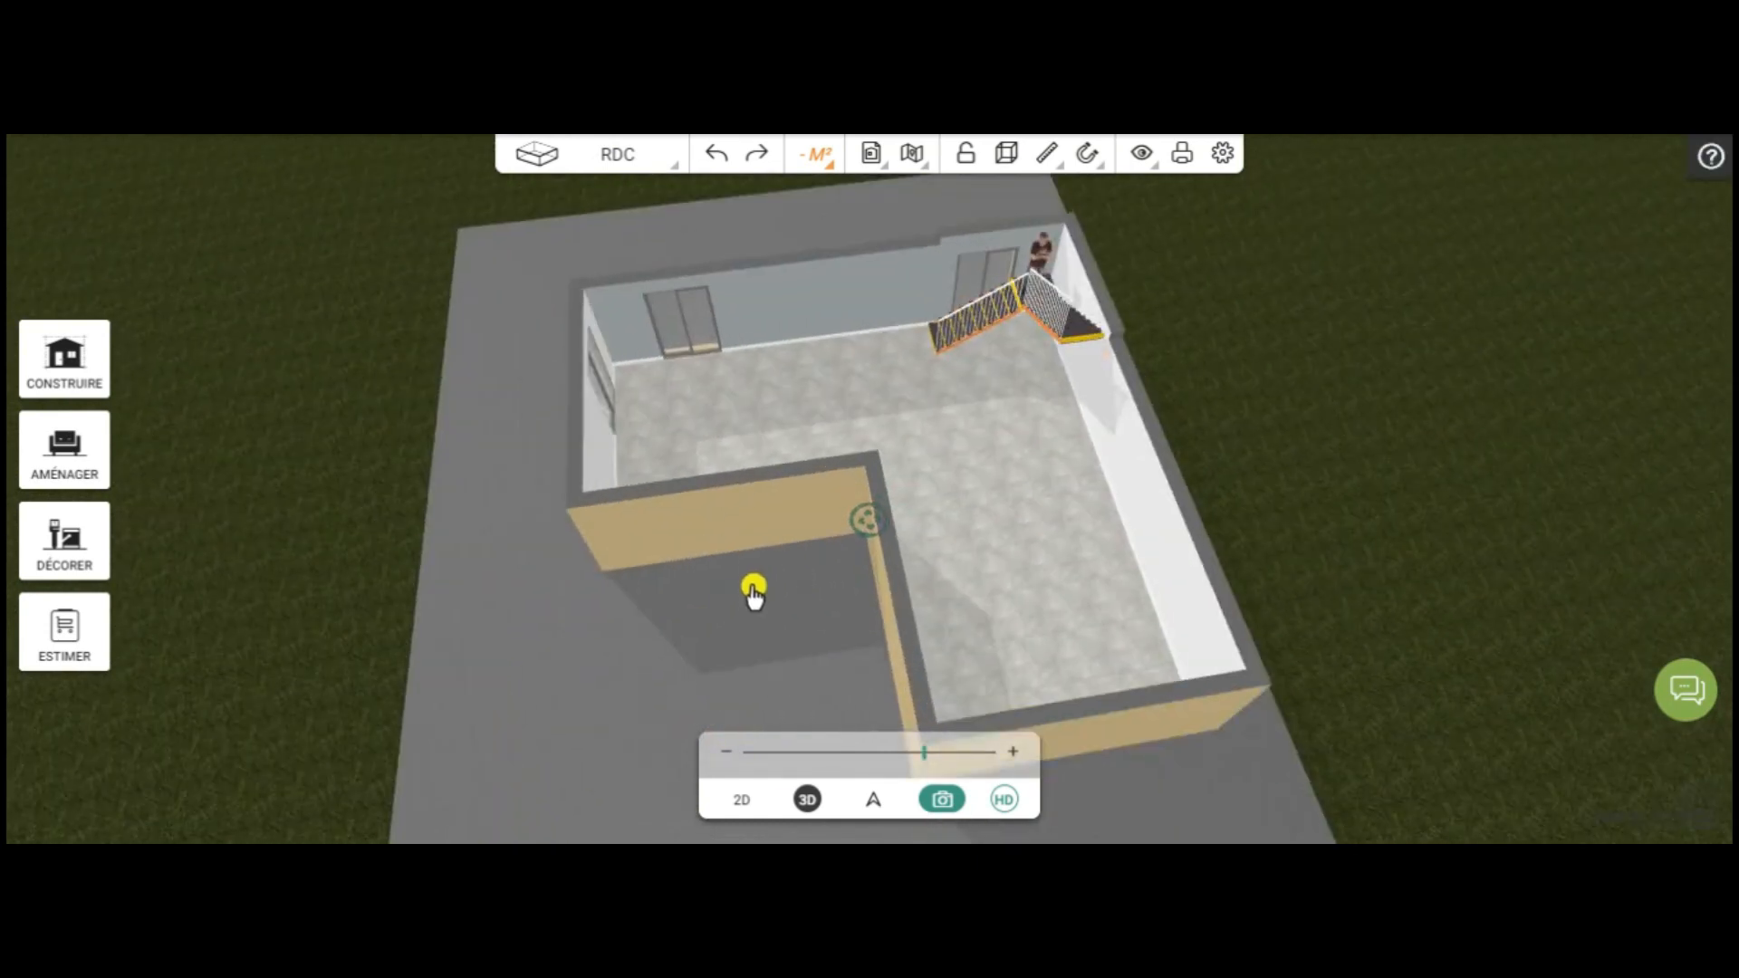
{"action": "scroll", "coordinate": [740, 599], "scroll_direction": "up", "scroll_amount": 3}
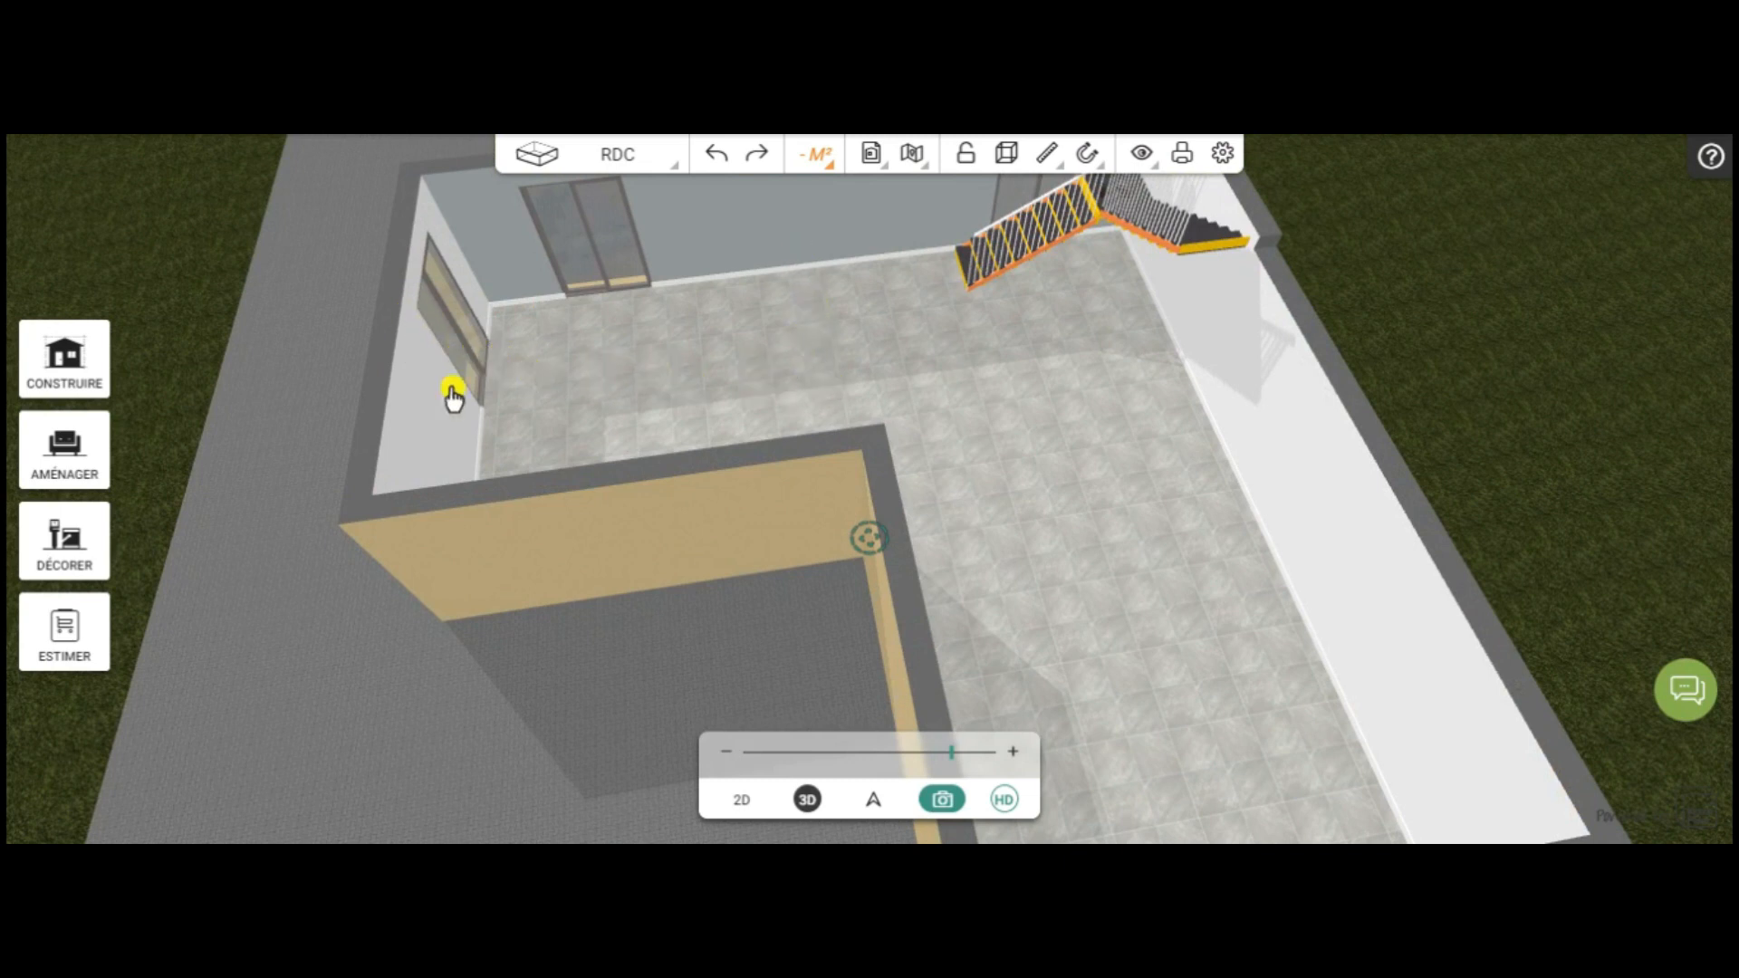
{"action": "left_click_drag", "start_coordinate": [360, 618], "coordinate": [905, 628]}
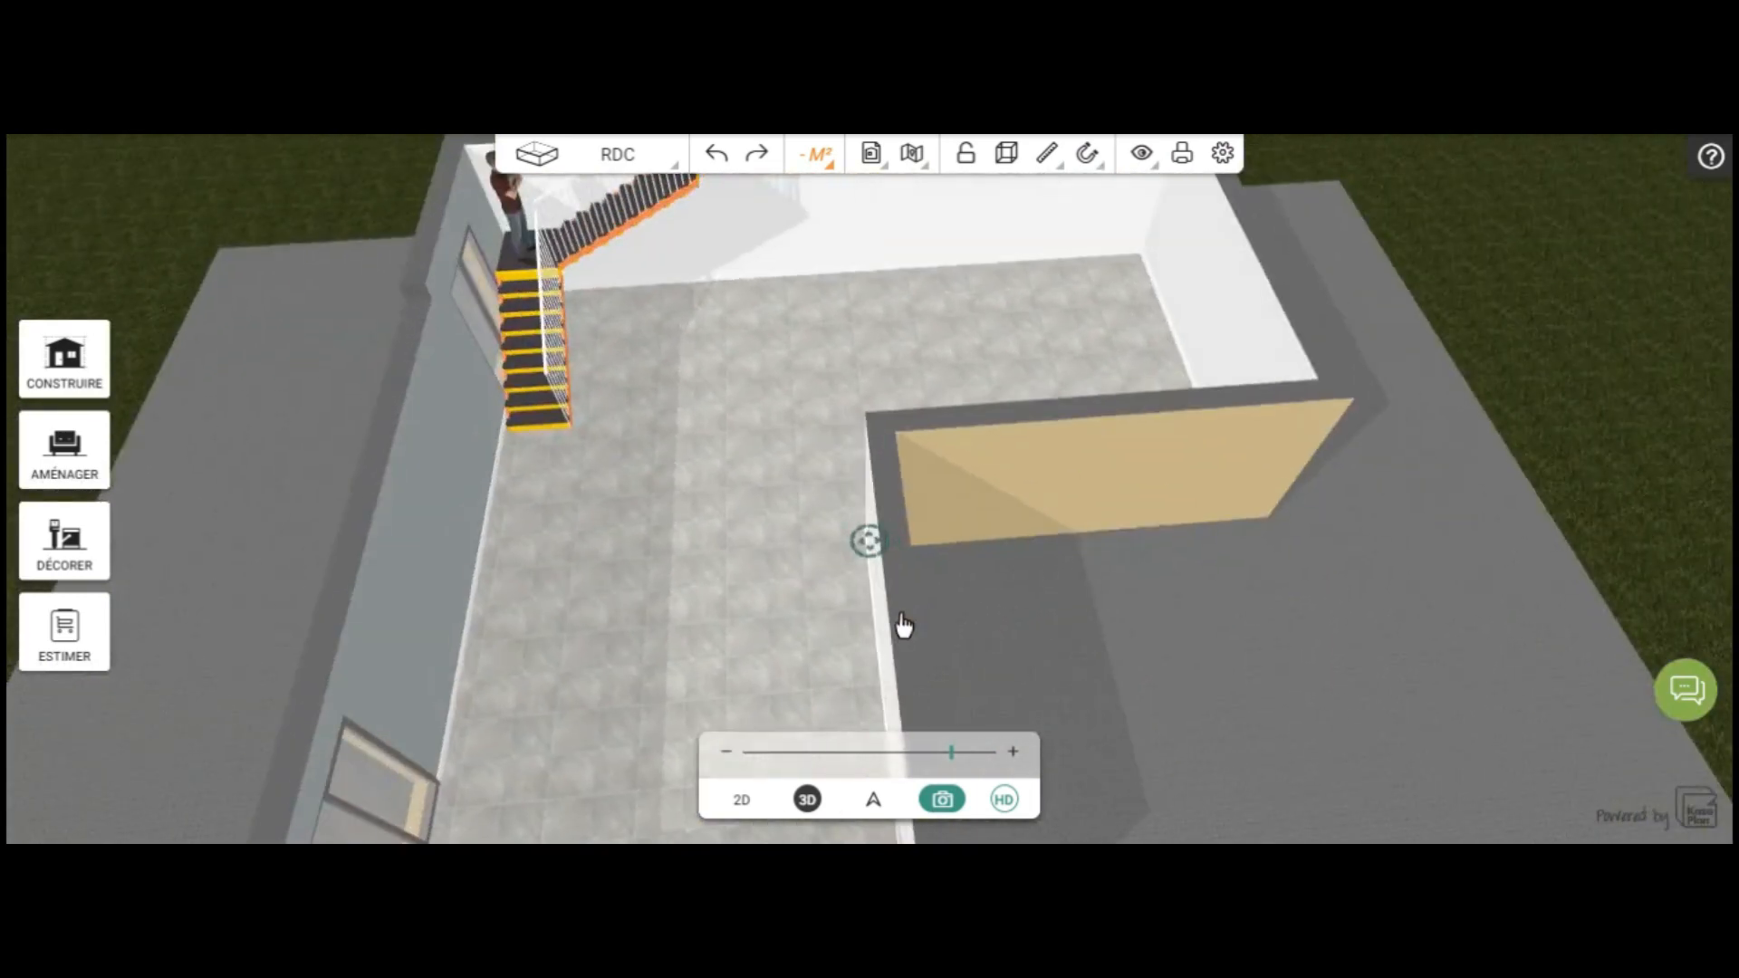
{"action": "scroll", "coordinate": [932, 610], "scroll_direction": "down", "scroll_amount": 3}
{"action": "mouse_move", "coordinate": [975, 672]}
{"action": "left_mouse_down"}
{"action": "mouse_move", "coordinate": [896, 660]}
{"action": "mouse_move", "coordinate": [881, 633]}
{"action": "mouse_move", "coordinate": [989, 613]}
{"action": "mouse_move", "coordinate": [989, 698]}
{"action": "left_mouse_up"}
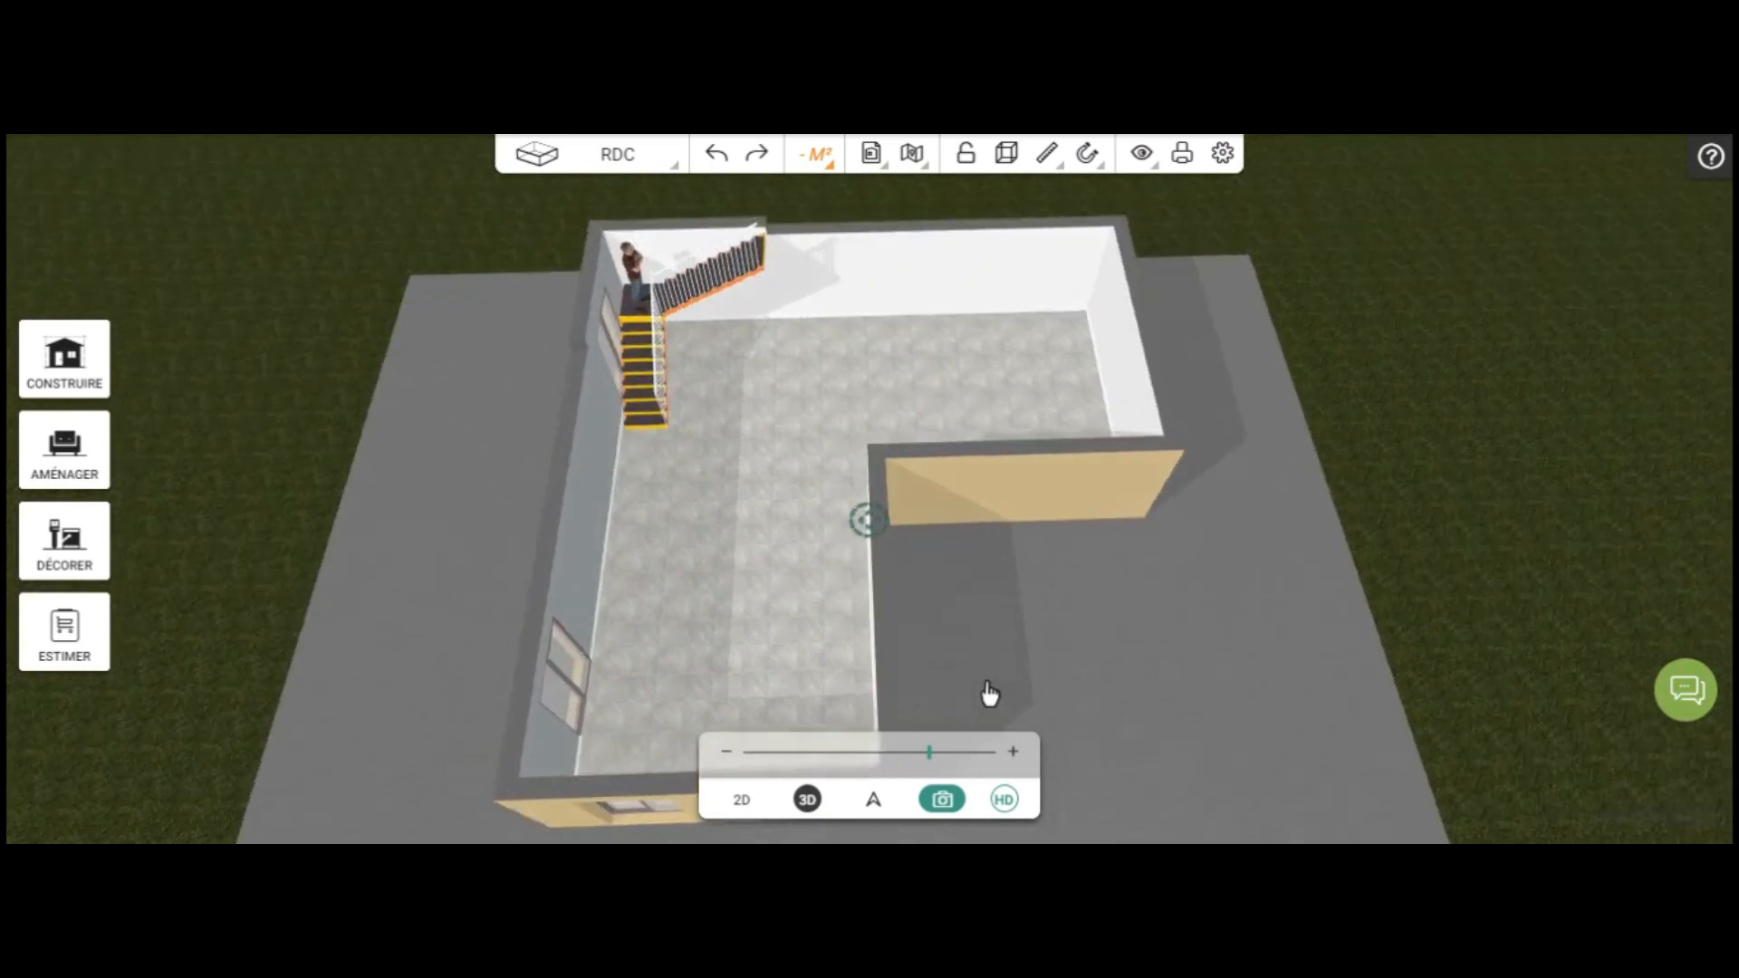
{"action": "scroll", "coordinate": [956, 618], "scroll_direction": "down", "scroll_amount": 2}
{"action": "mouse_move", "coordinate": [955, 618]}
{"action": "left_mouse_down"}
{"action": "mouse_move", "coordinate": [970, 586]}
{"action": "mouse_move", "coordinate": [962, 620]}
{"action": "left_mouse_up"}
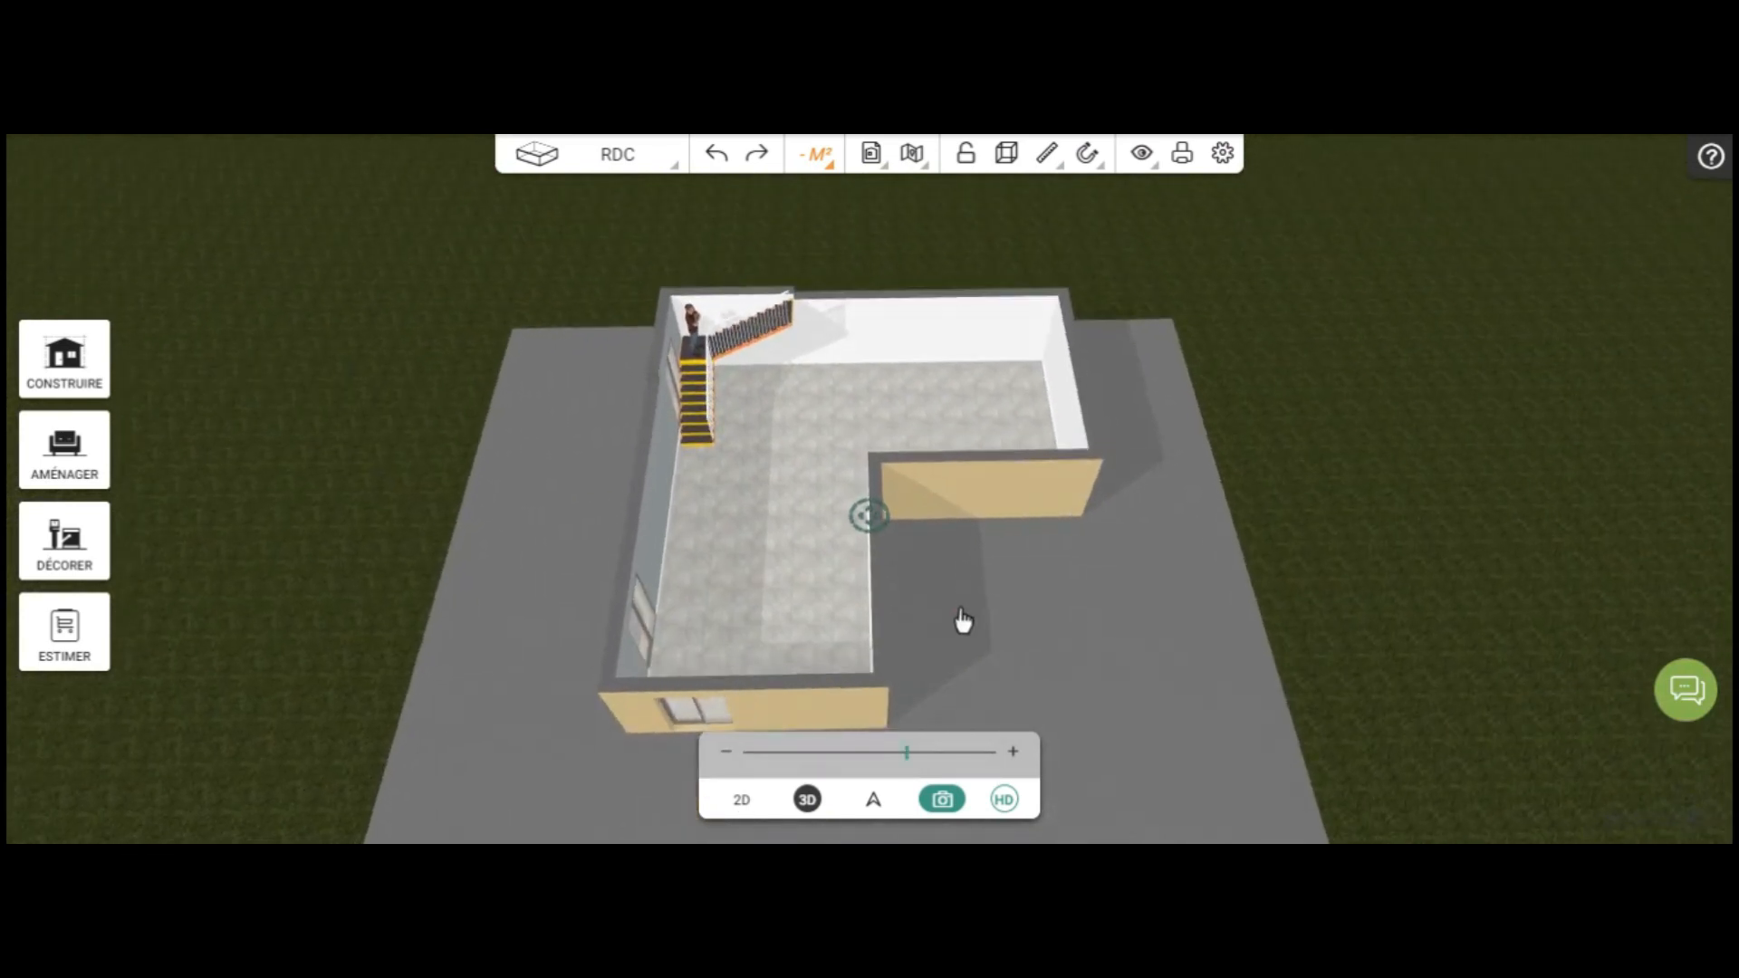
Show the ground floor as a 2D plan around the inner corner of the L-shaped room
{"action": "left_click", "coordinate": [741, 798]}
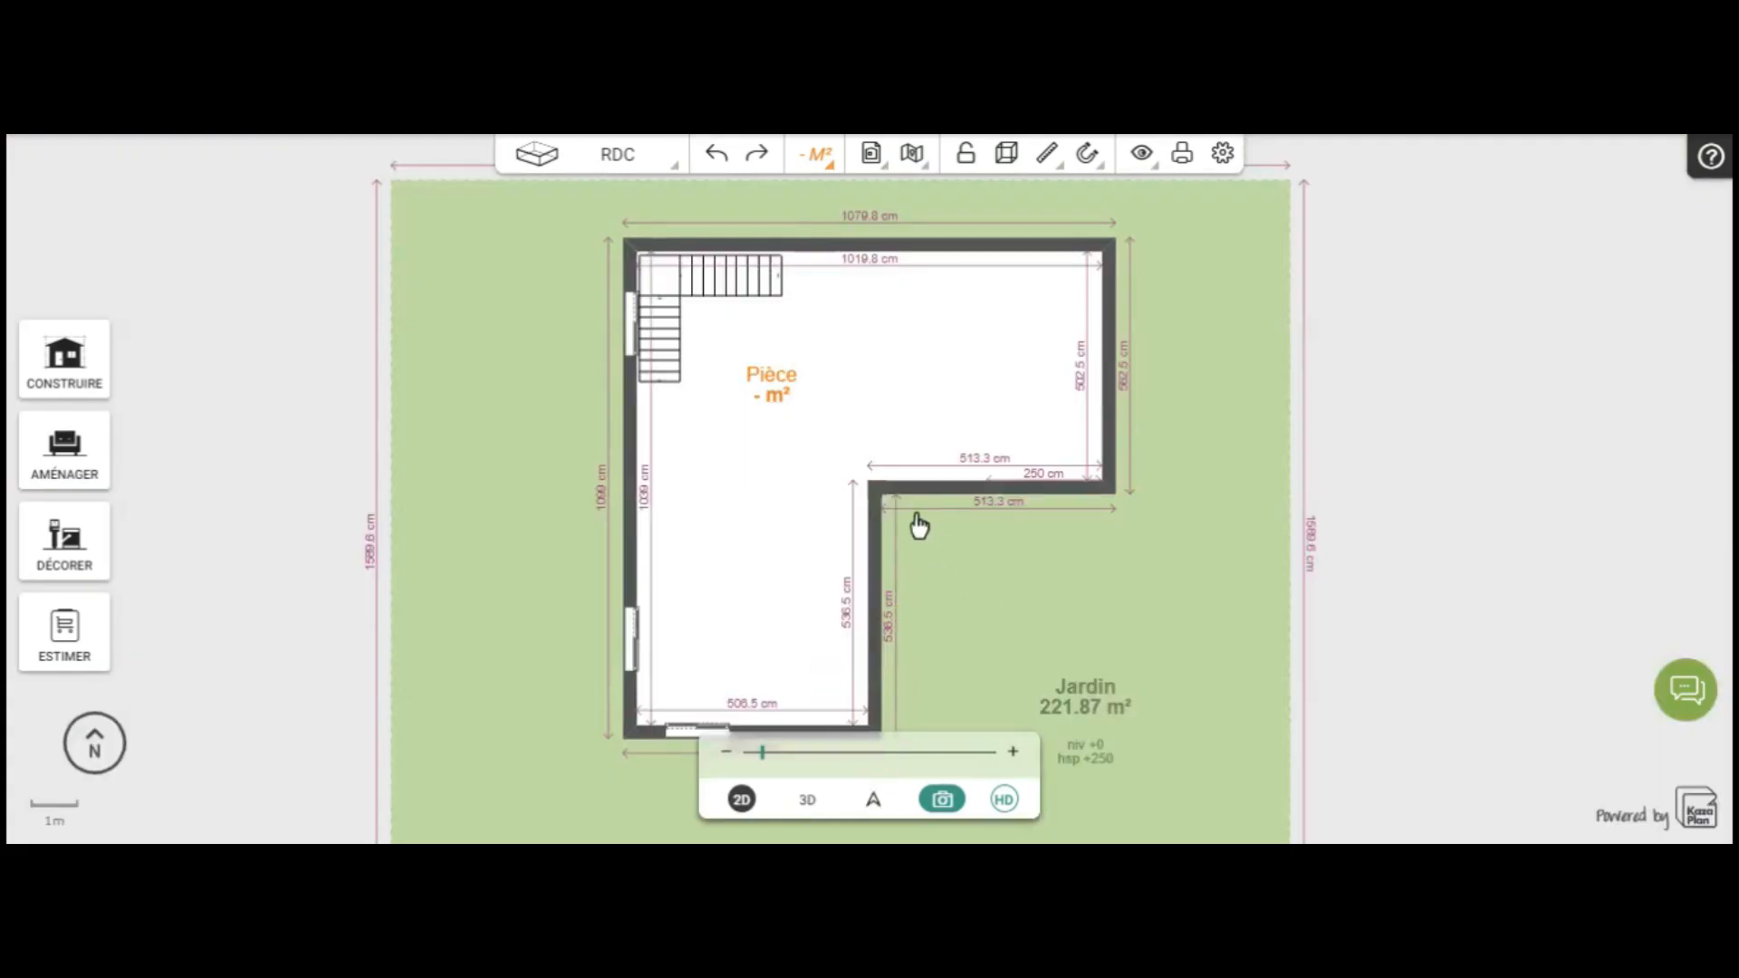
{"action": "left_click", "coordinate": [917, 516]}
{"action": "left_click_drag", "start_coordinate": [1100, 578], "coordinate": [1162, 573]}
{"action": "scroll", "coordinate": [1144, 543], "scroll_direction": "up", "scroll_amount": 2}
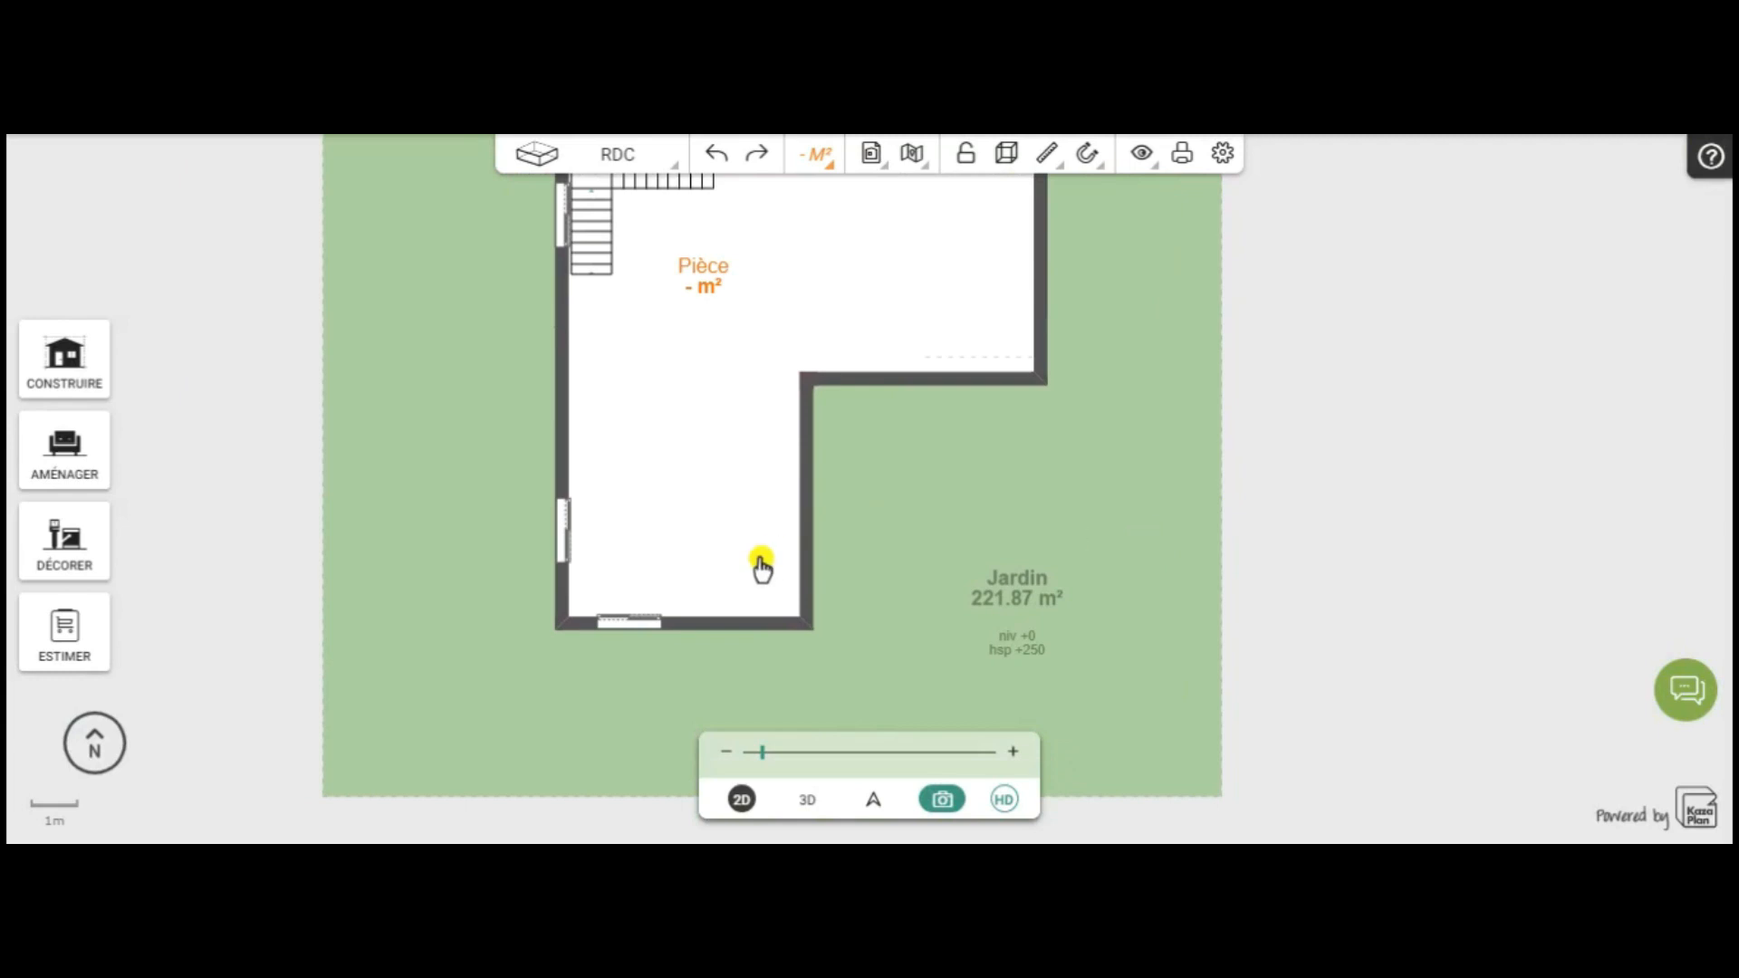
{"action": "left_click_drag", "start_coordinate": [816, 472], "coordinate": [889, 474]}
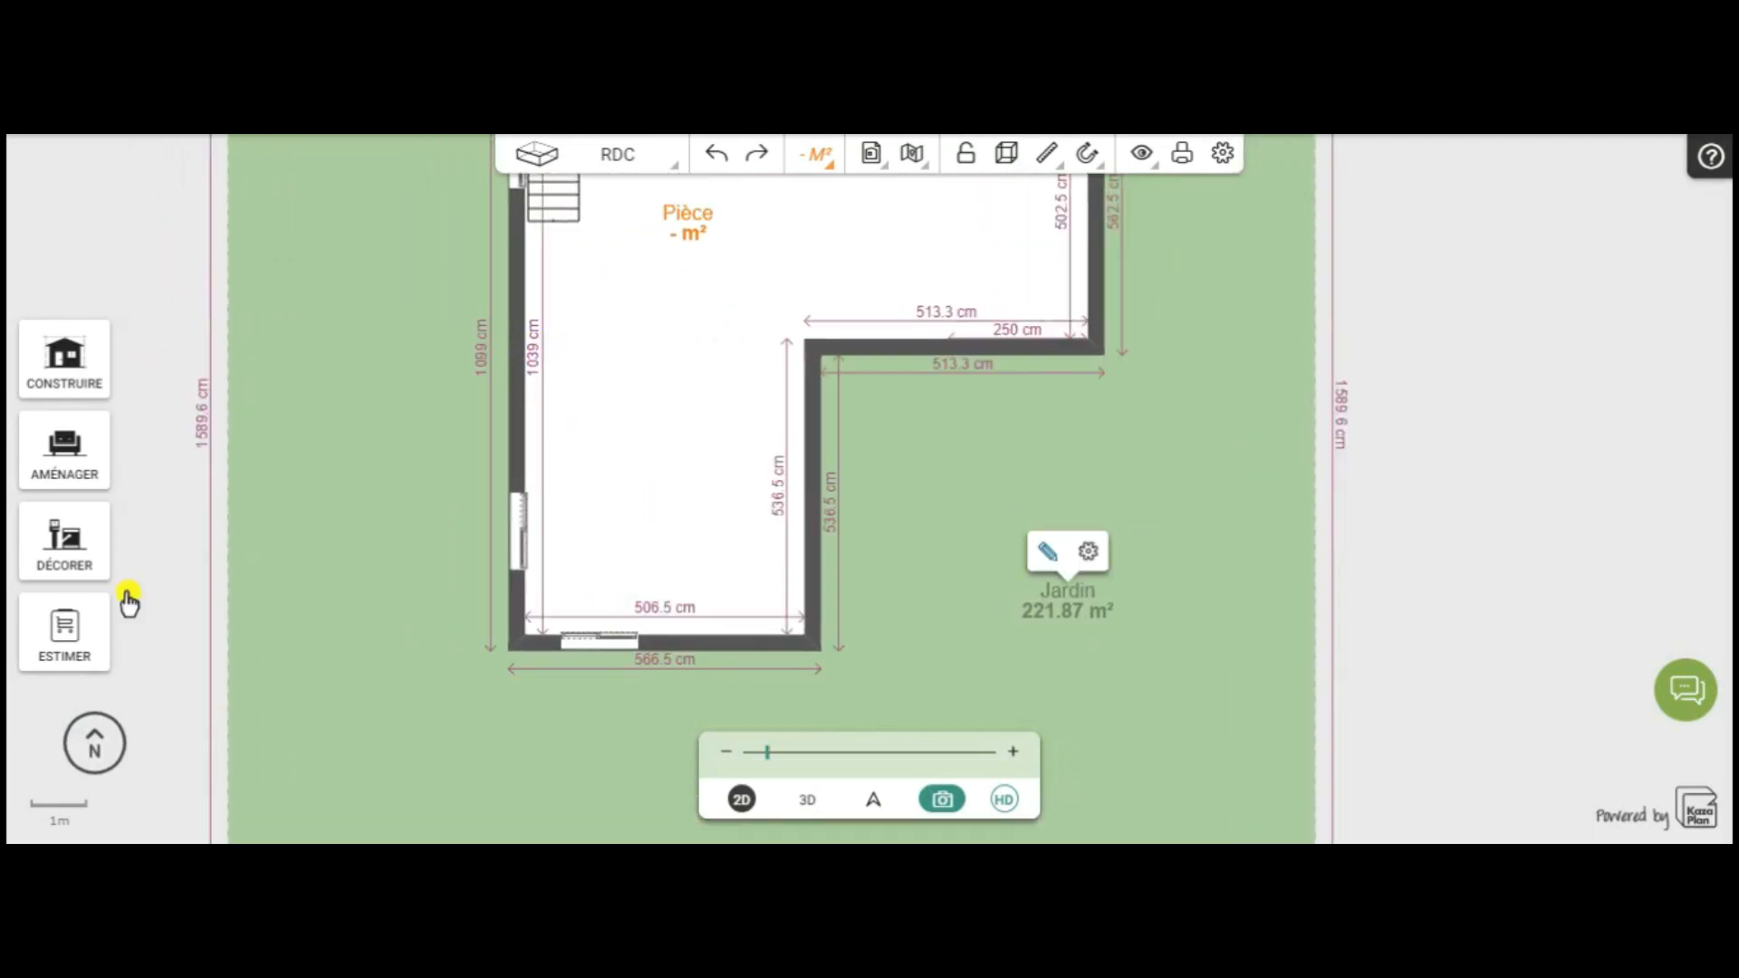
Draw a straight horizontal partition from the long west wall across to the inner corner of the L-shaped room
{"action": "left_click", "coordinate": [76, 380]}
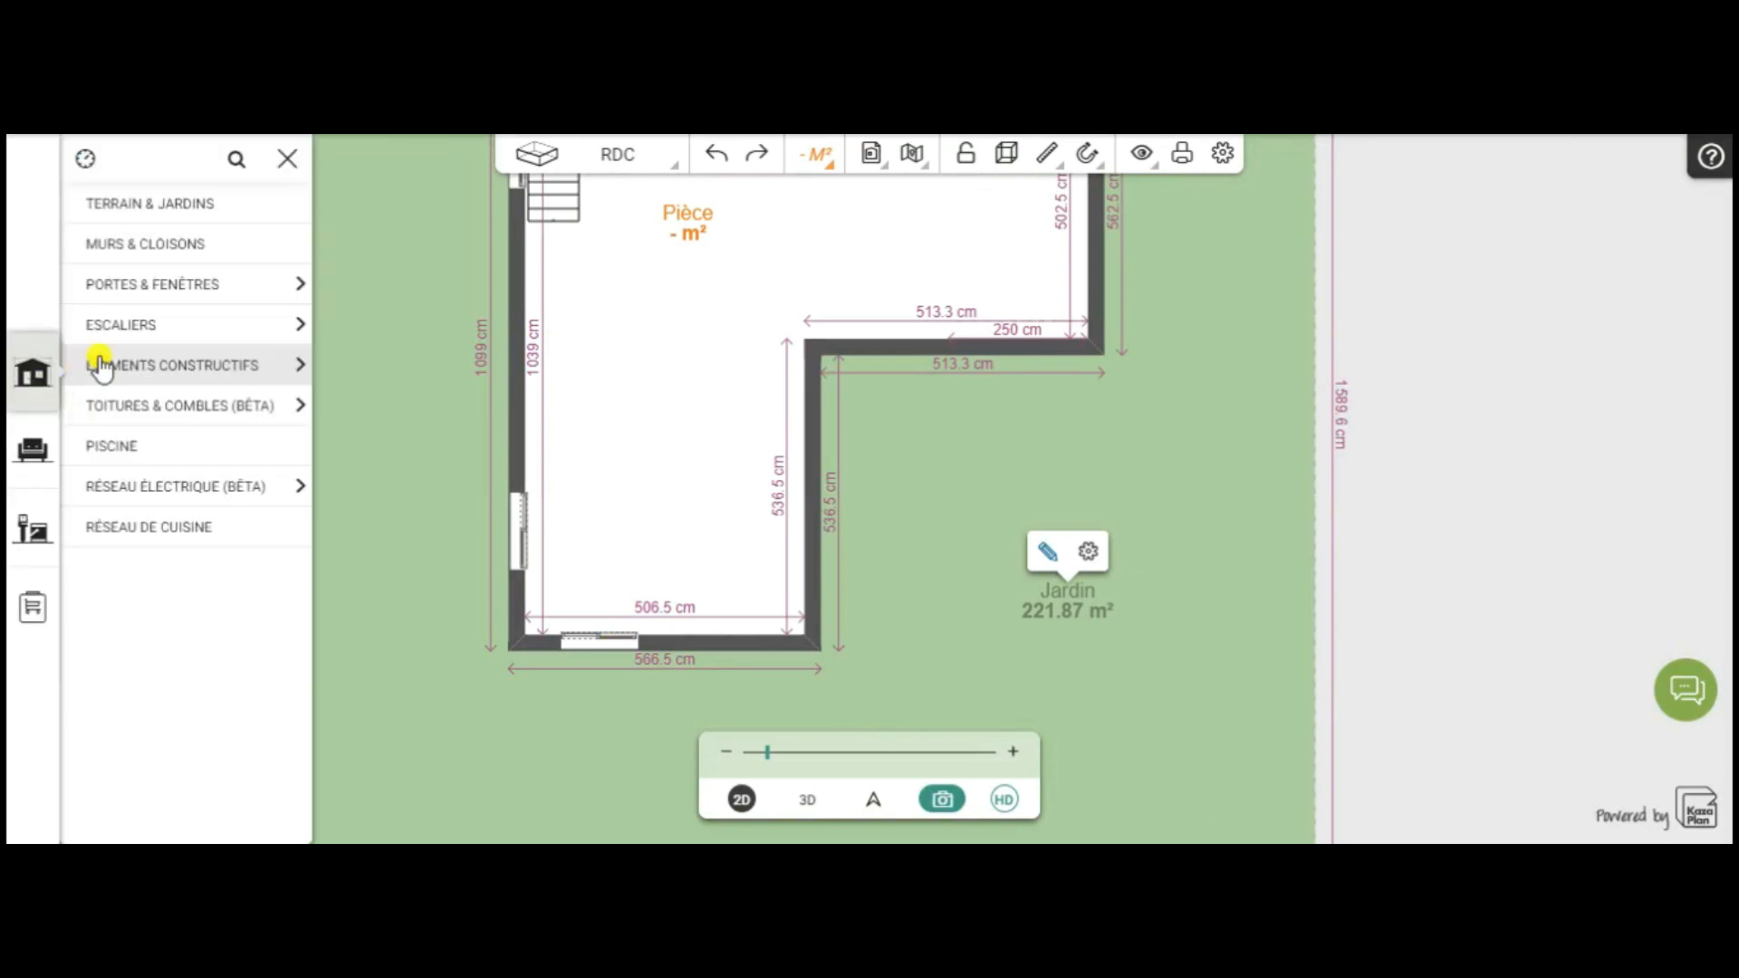
{"action": "left_click", "coordinate": [155, 244]}
{"action": "left_click", "coordinate": [284, 264]}
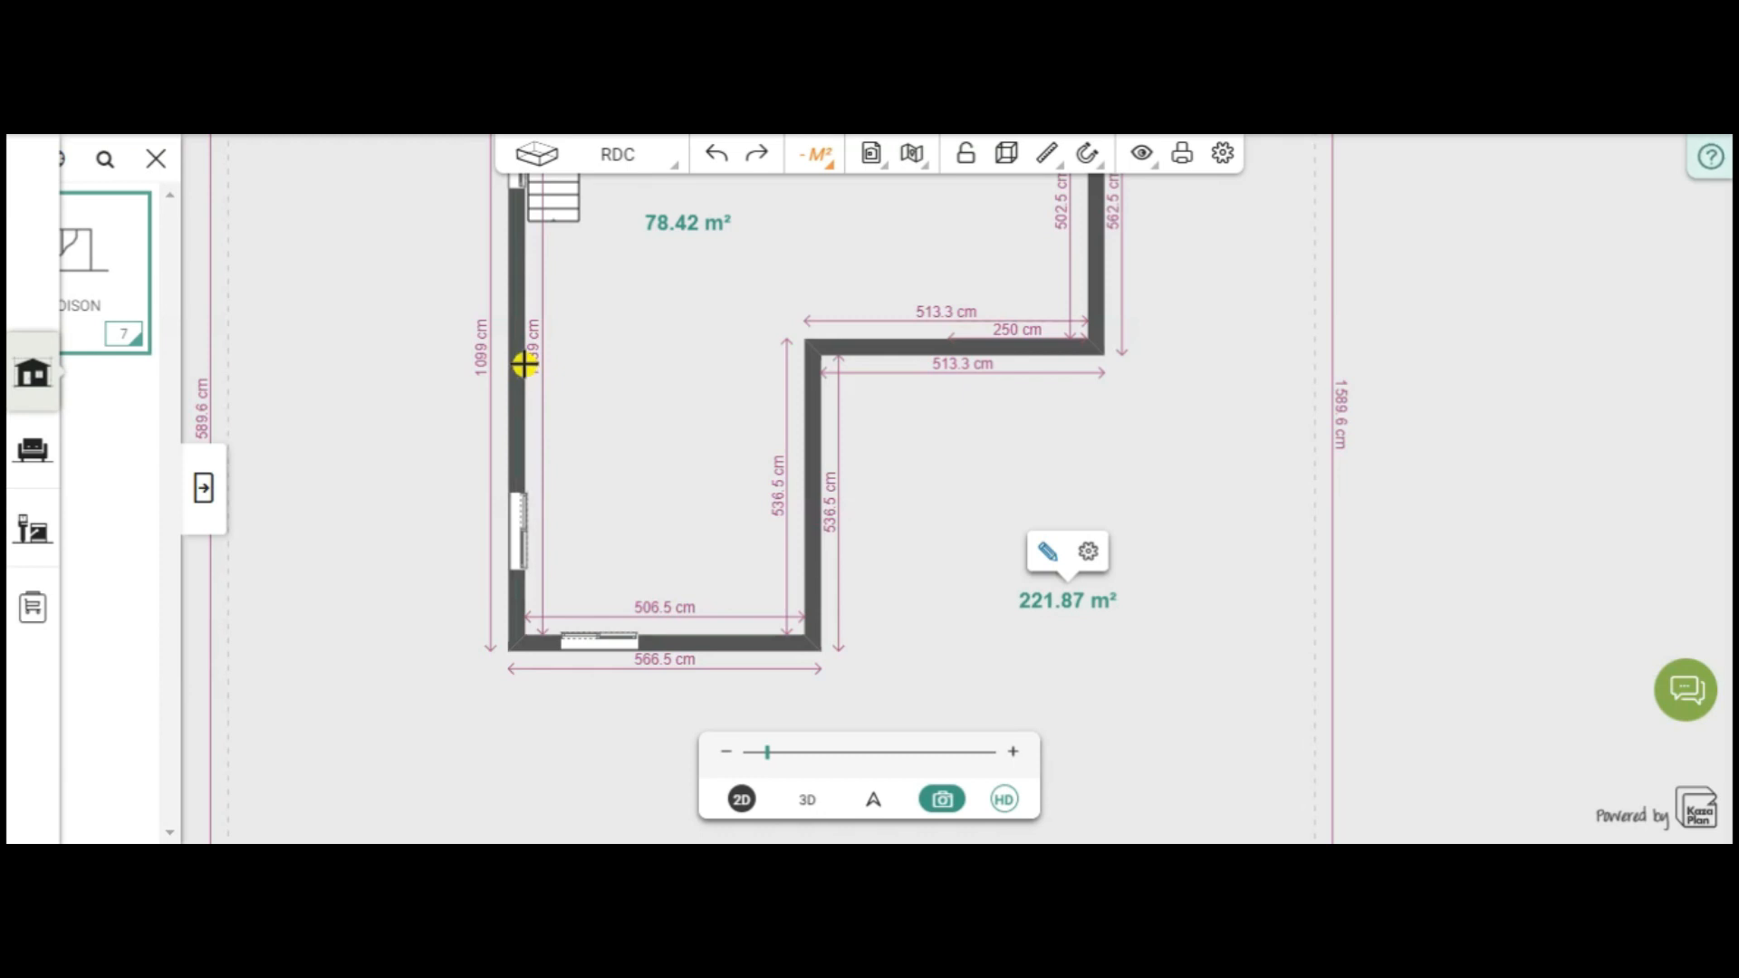
{"action": "left_click", "coordinate": [525, 353]}
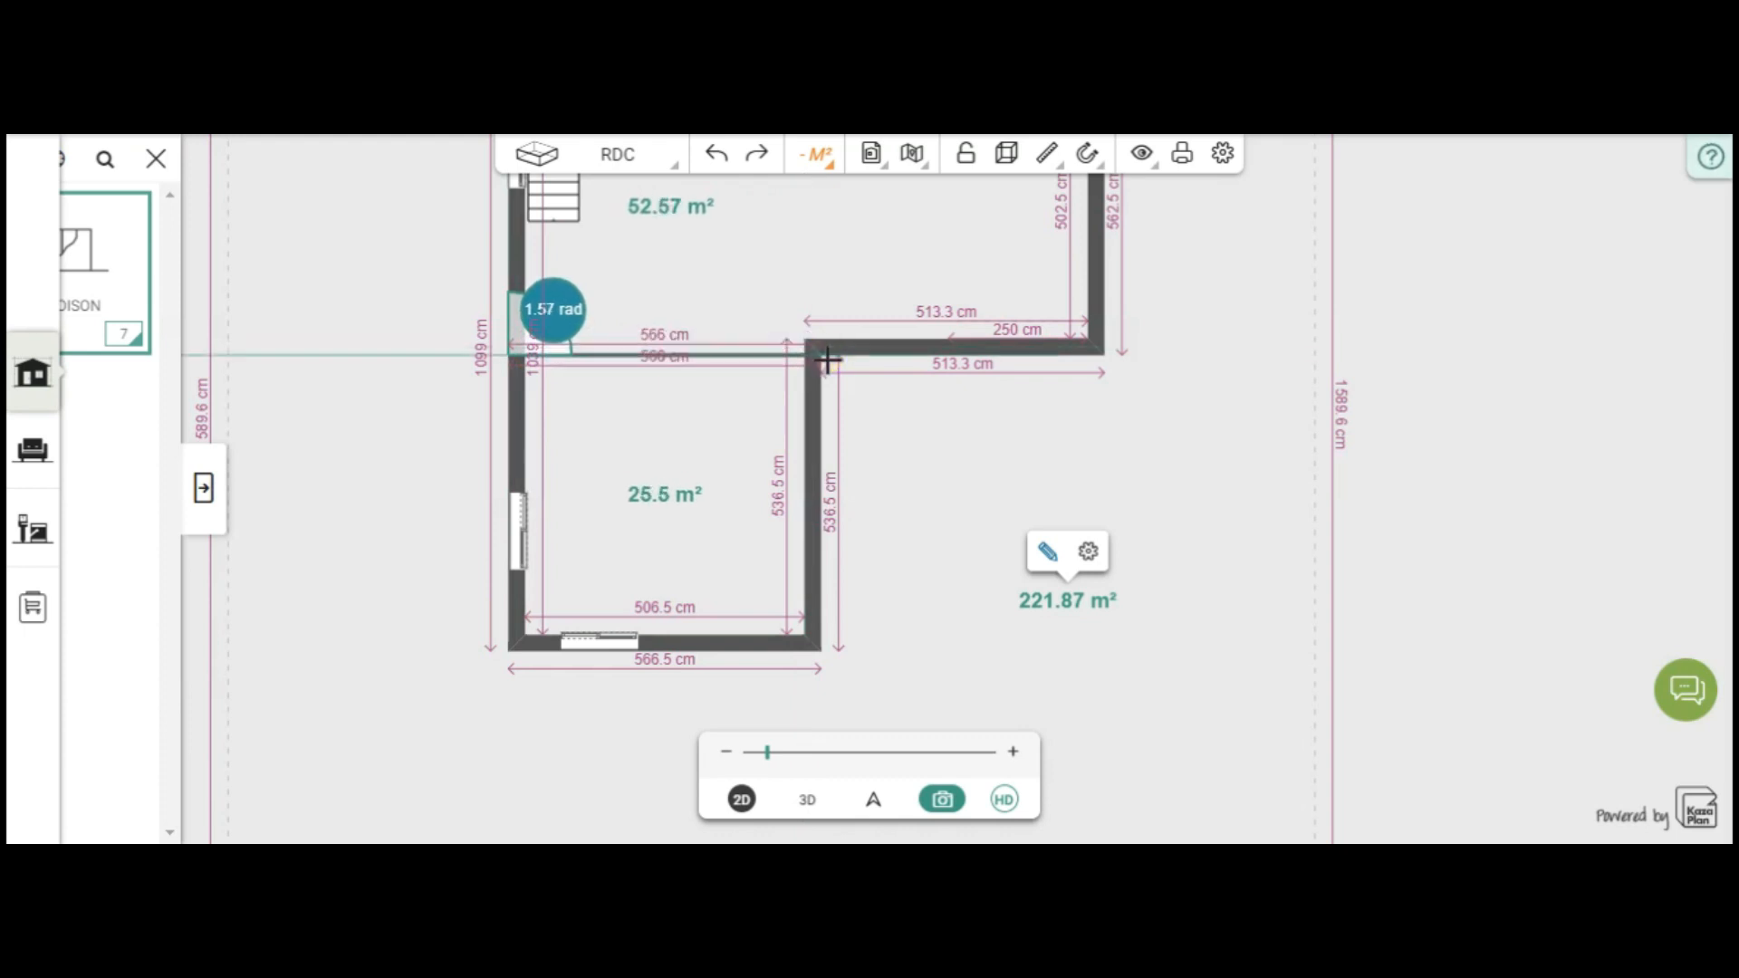
{"action": "left_click", "coordinate": [826, 360]}
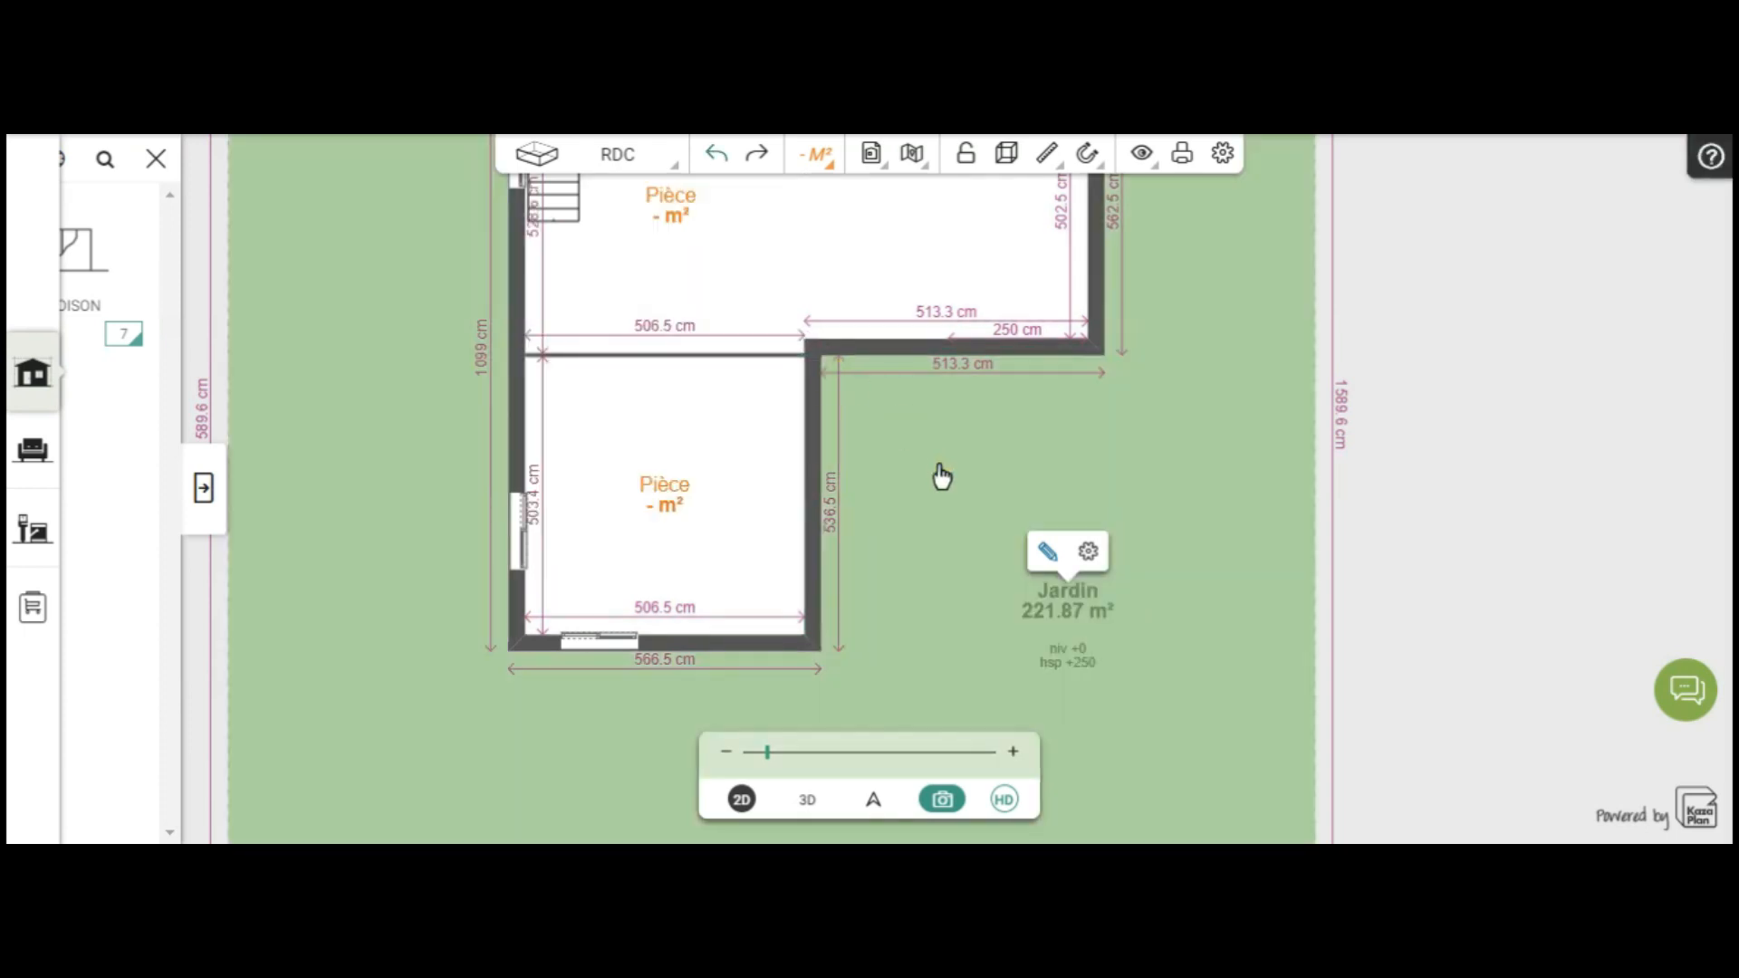
Move the horizontal partition up near the inner face of the adjoining exterior wall, making the lower room 529.5 cm deep
{"action": "left_click", "coordinate": [704, 353]}
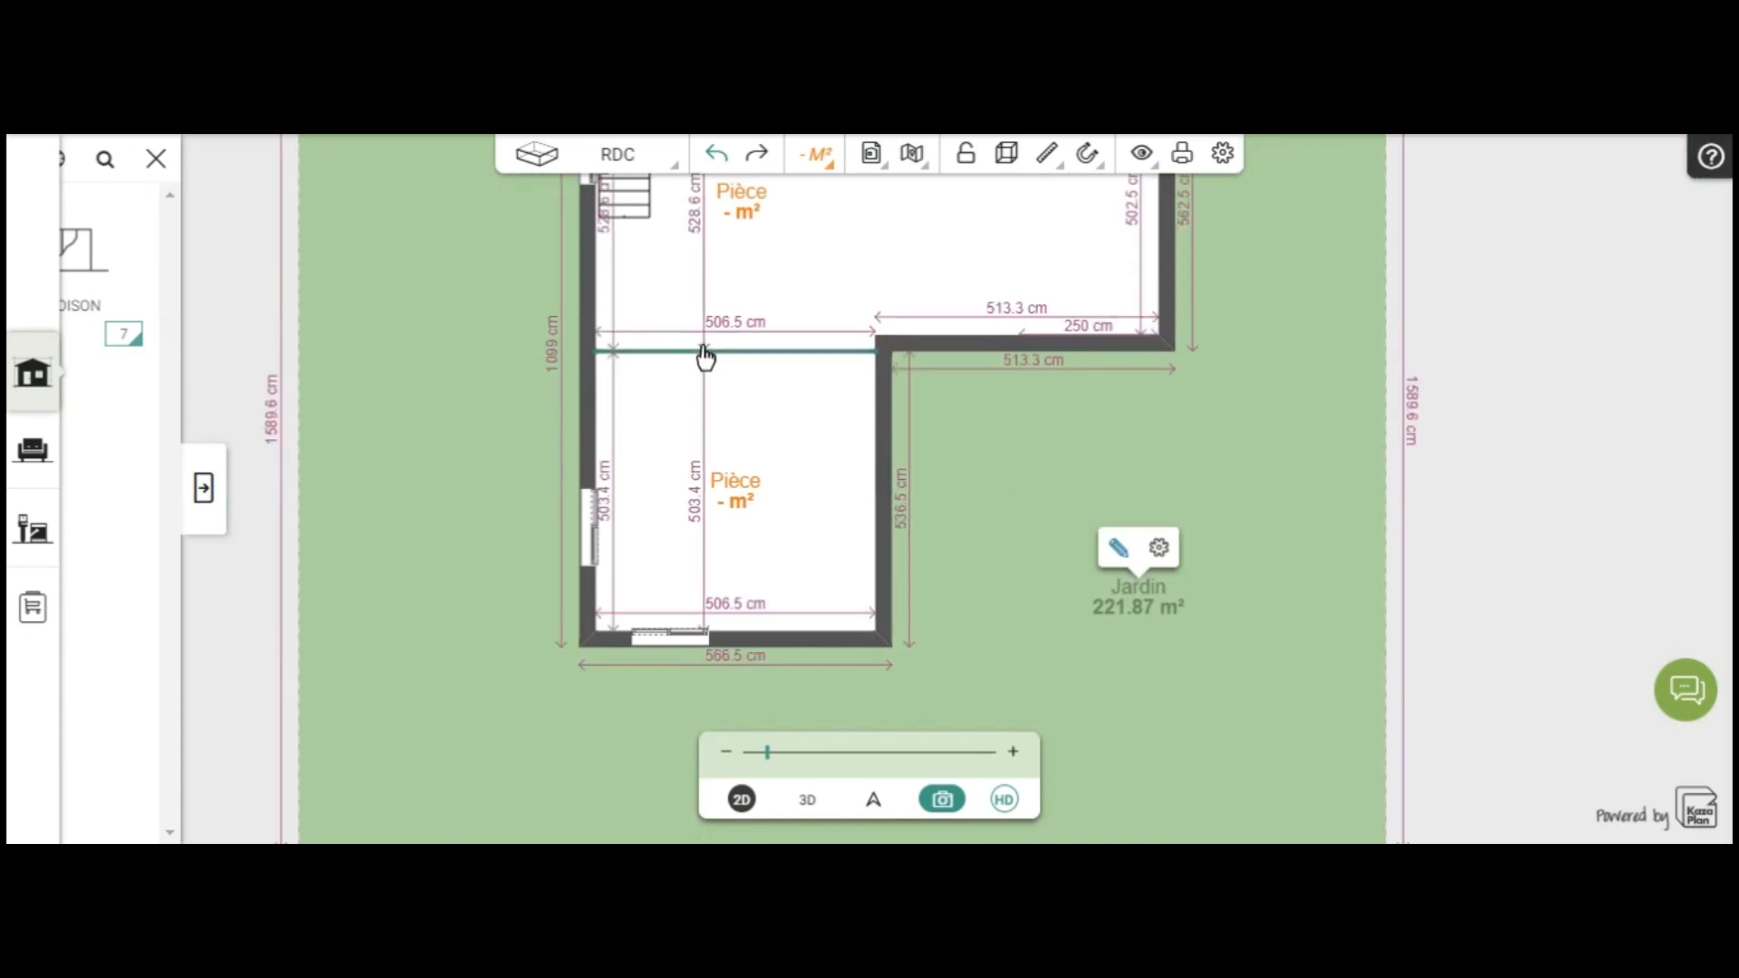
{"action": "left_click_drag", "start_coordinate": [706, 361], "coordinate": [706, 351]}
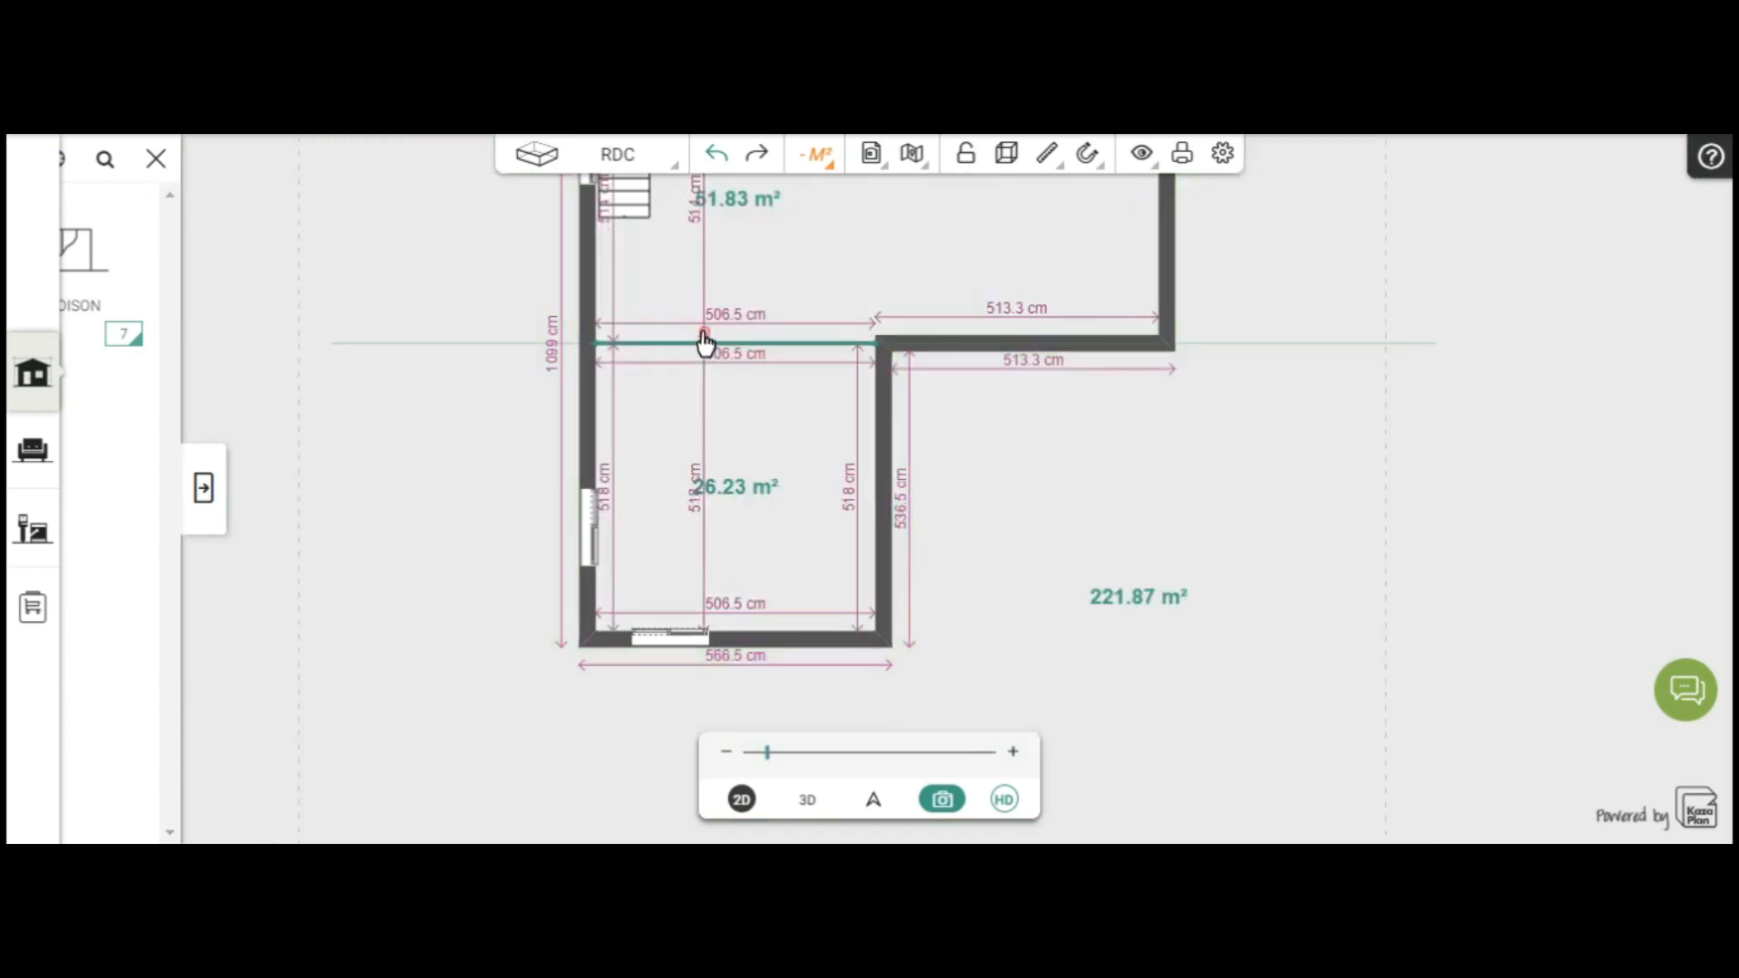
{"action": "scroll", "coordinate": [1062, 478], "scroll_direction": "up", "scroll_amount": 5}
{"action": "left_click_drag", "start_coordinate": [970, 504], "coordinate": [1112, 615]}
{"action": "scroll", "coordinate": [1134, 583], "scroll_direction": "up", "scroll_amount": 1}
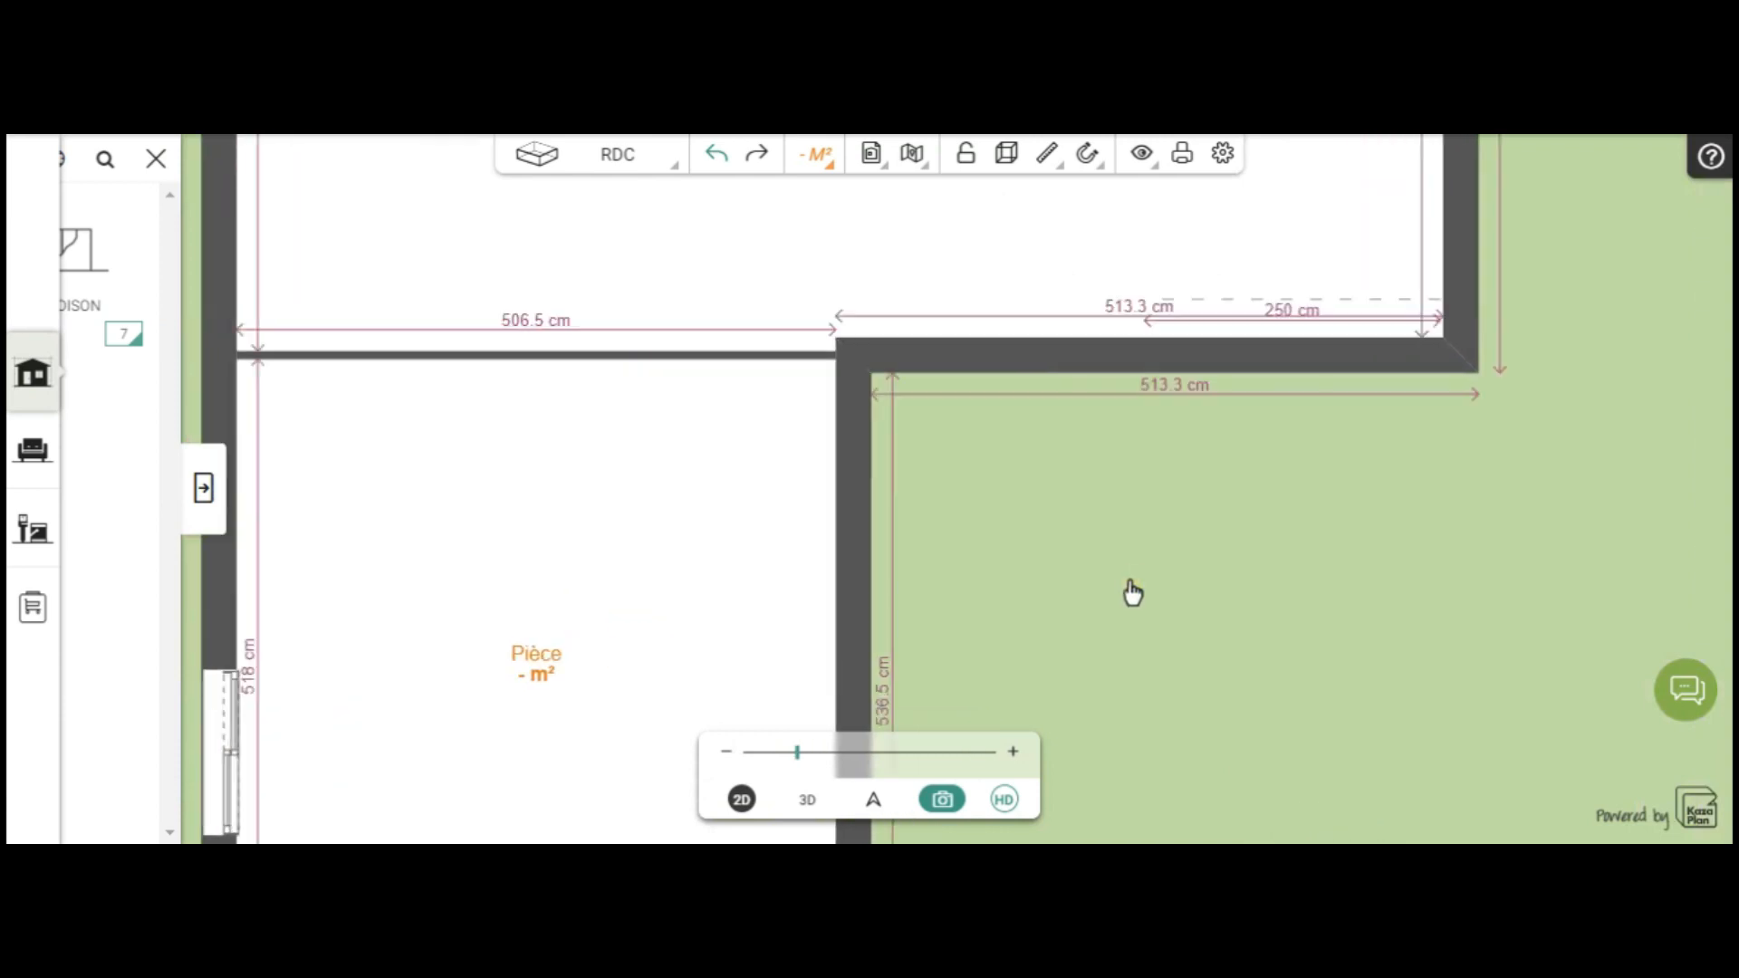
{"action": "left_click", "coordinate": [477, 348]}
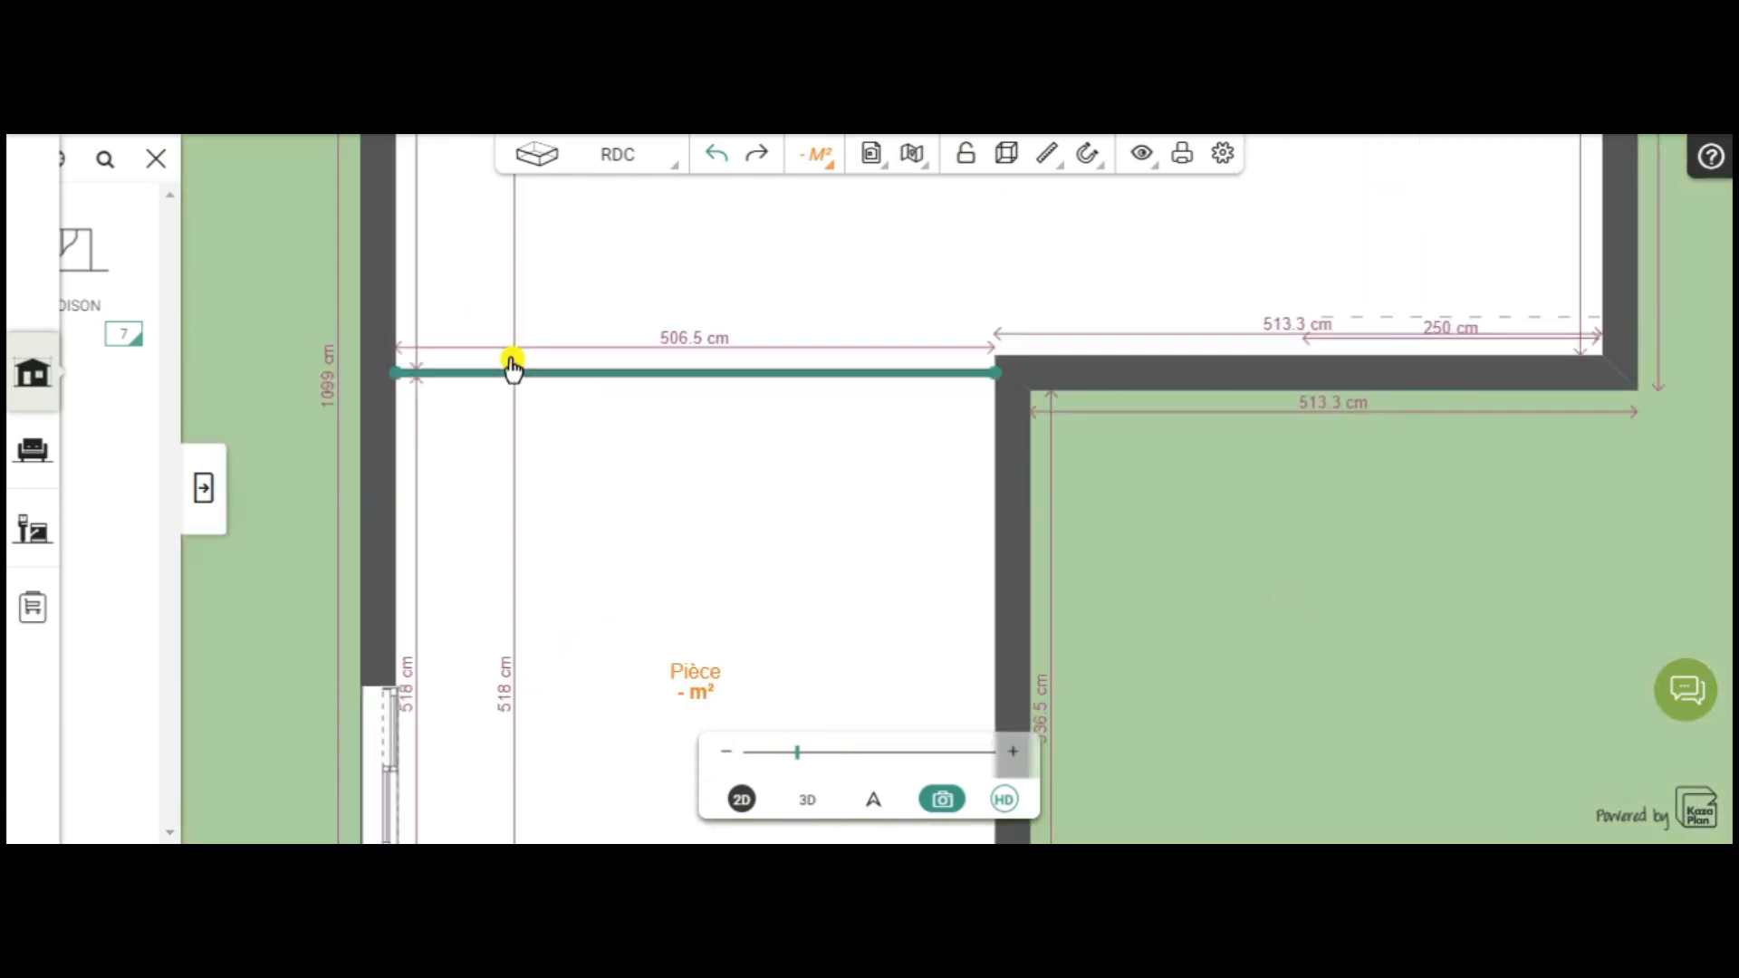
{"action": "left_click_drag", "start_coordinate": [591, 384], "coordinate": [585, 367]}
{"action": "scroll", "coordinate": [1115, 602], "scroll_direction": "down", "scroll_amount": 2}
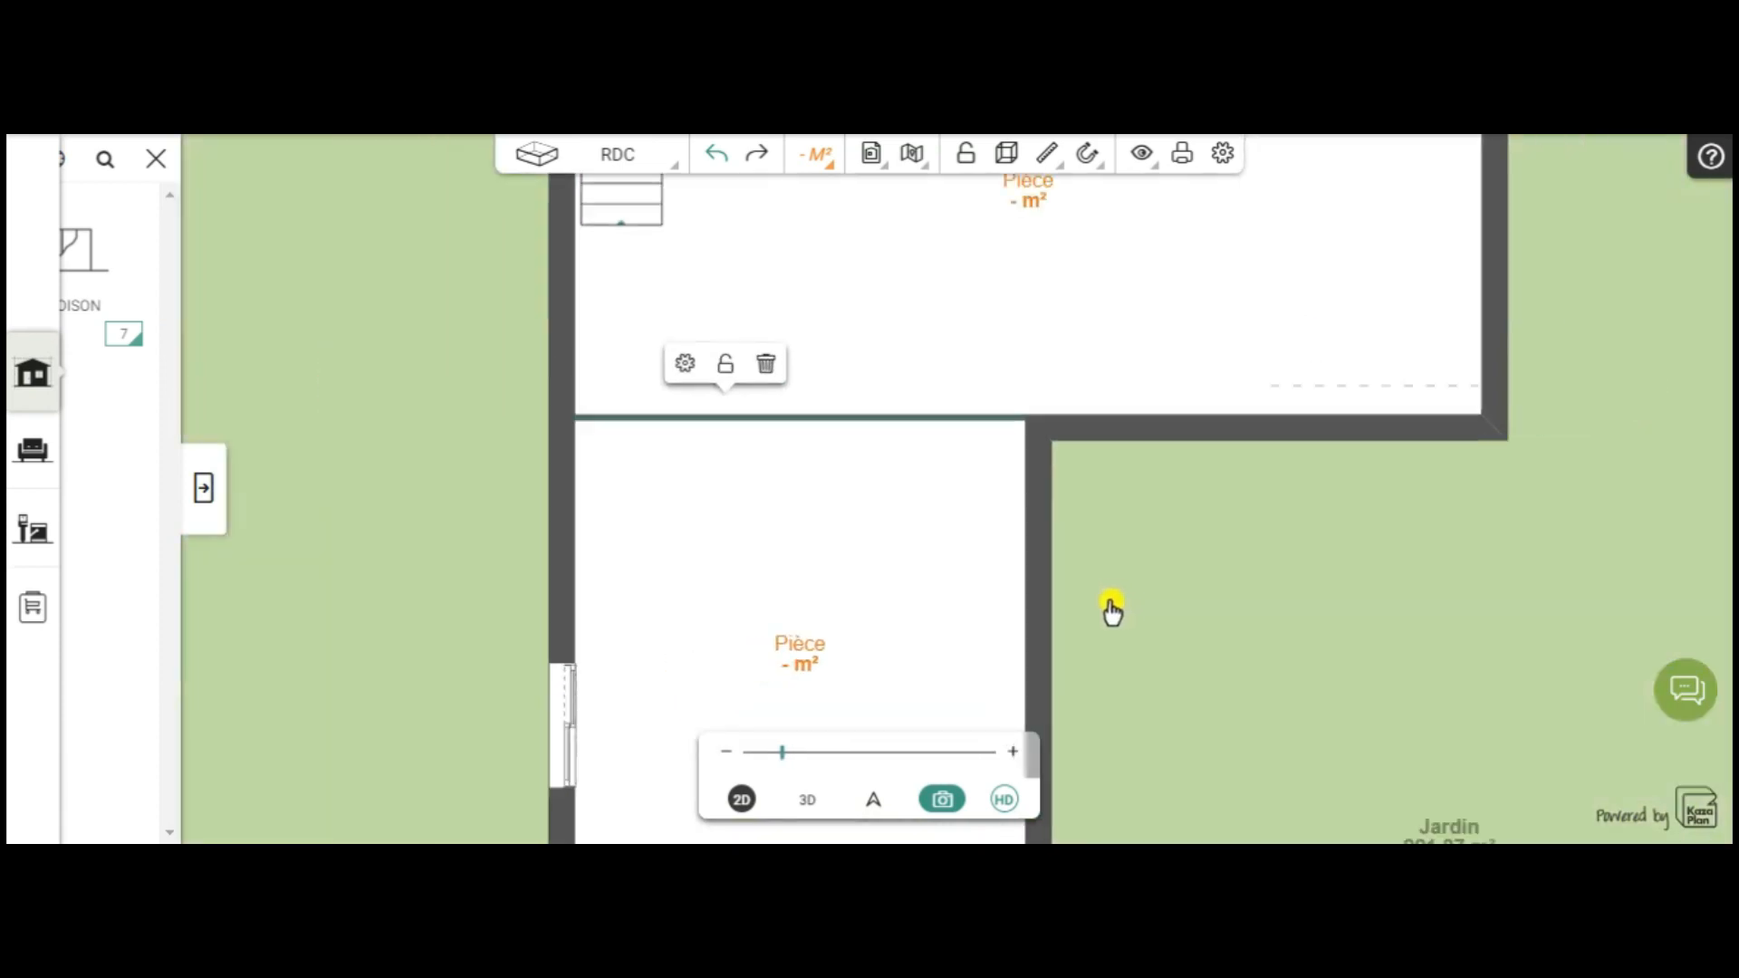
{"action": "left_click_drag", "start_coordinate": [1210, 646], "coordinate": [1187, 497]}
{"action": "left_click", "coordinate": [760, 387]}
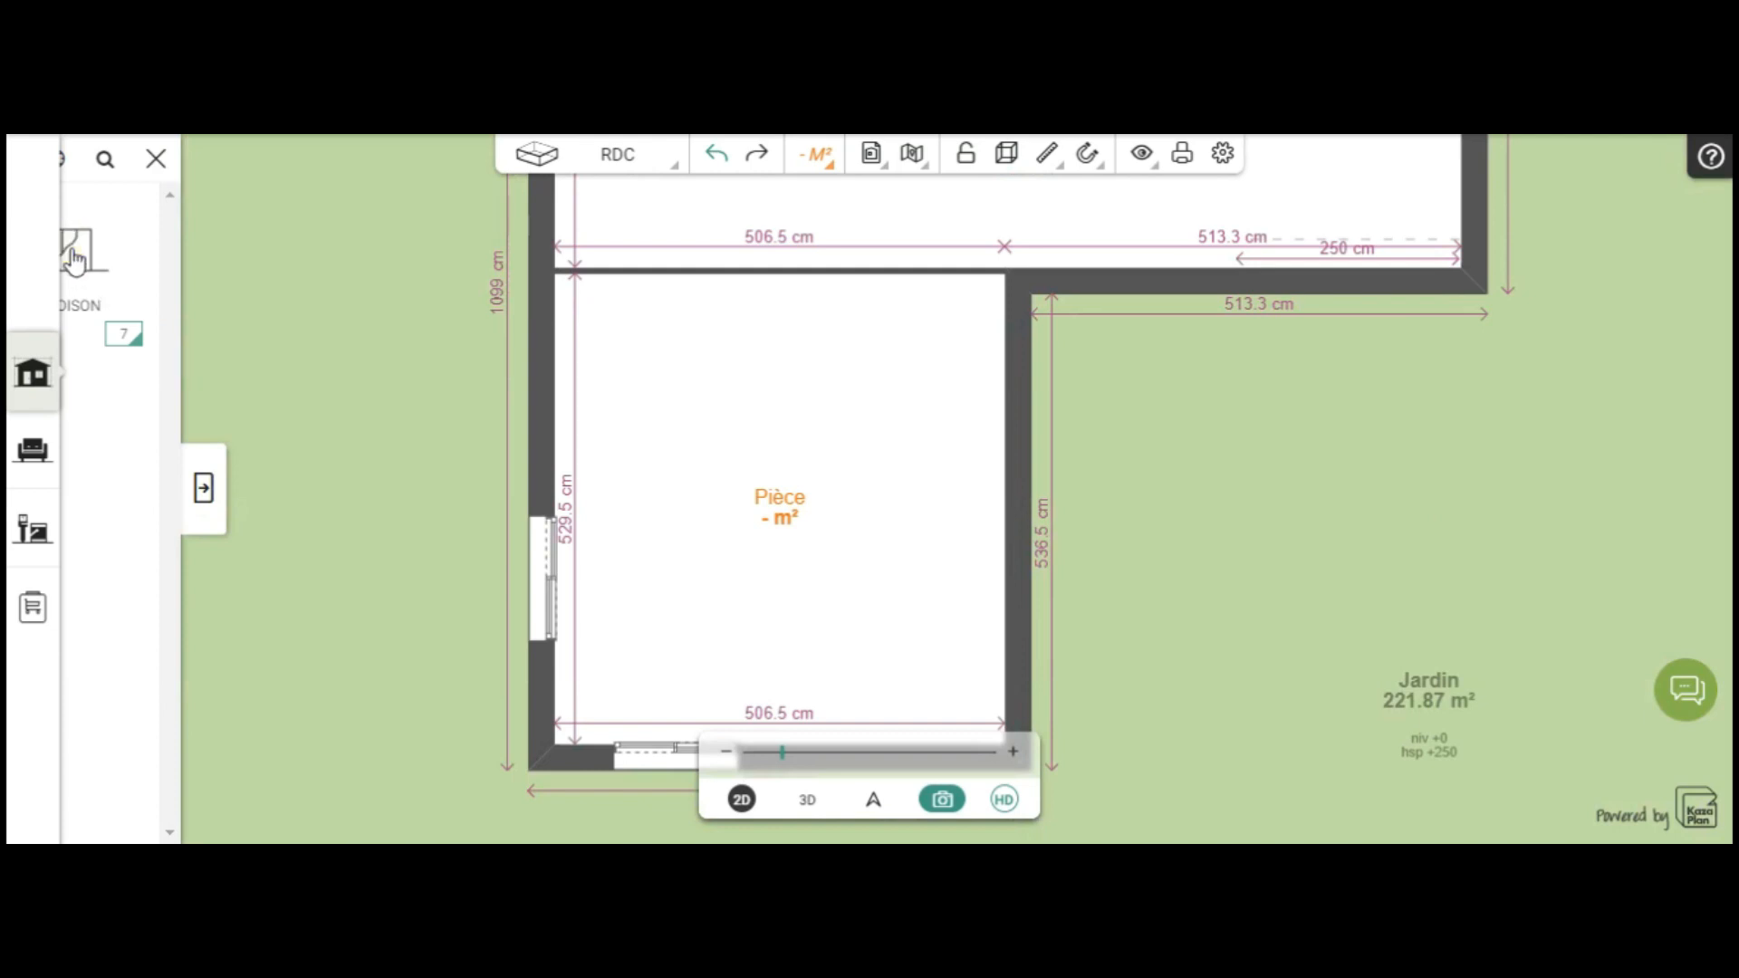
Draw a vertical partition from the horizontal one to the bottom exterior wall, leaving rooms about 265 cm and 234 cm wide
{"action": "mouse_move", "coordinate": [76, 260]}
{"action": "left_click", "coordinate": [326, 256]}
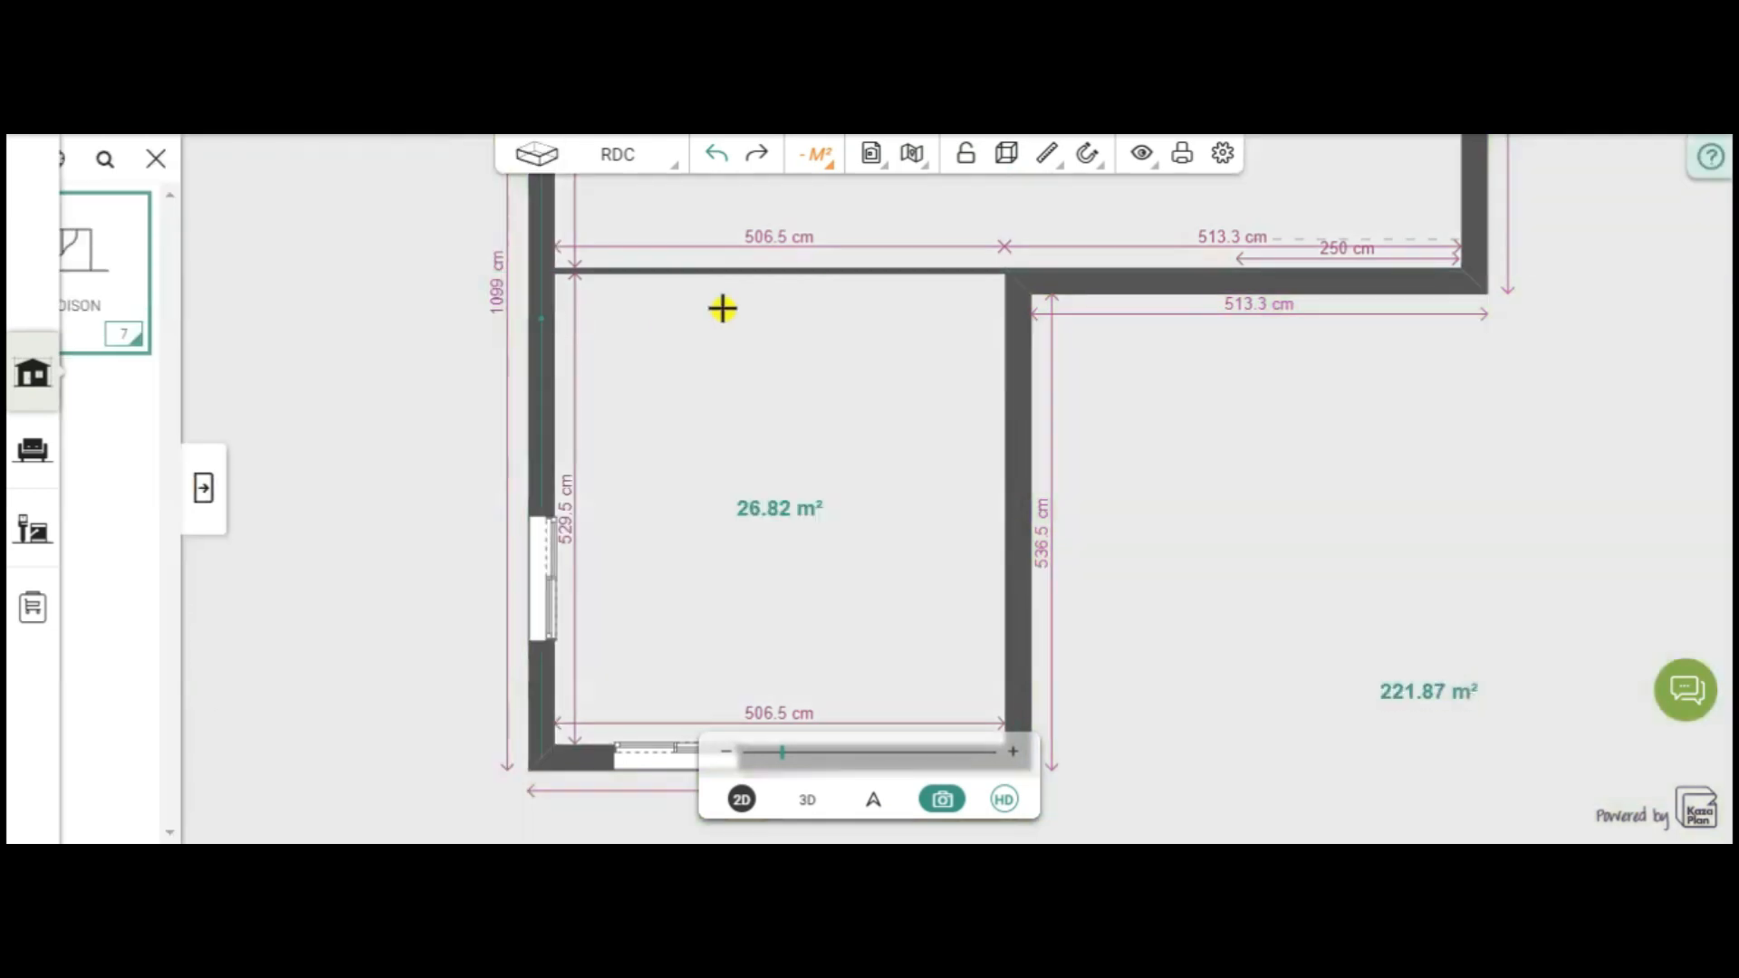
{"action": "left_click", "coordinate": [793, 271]}
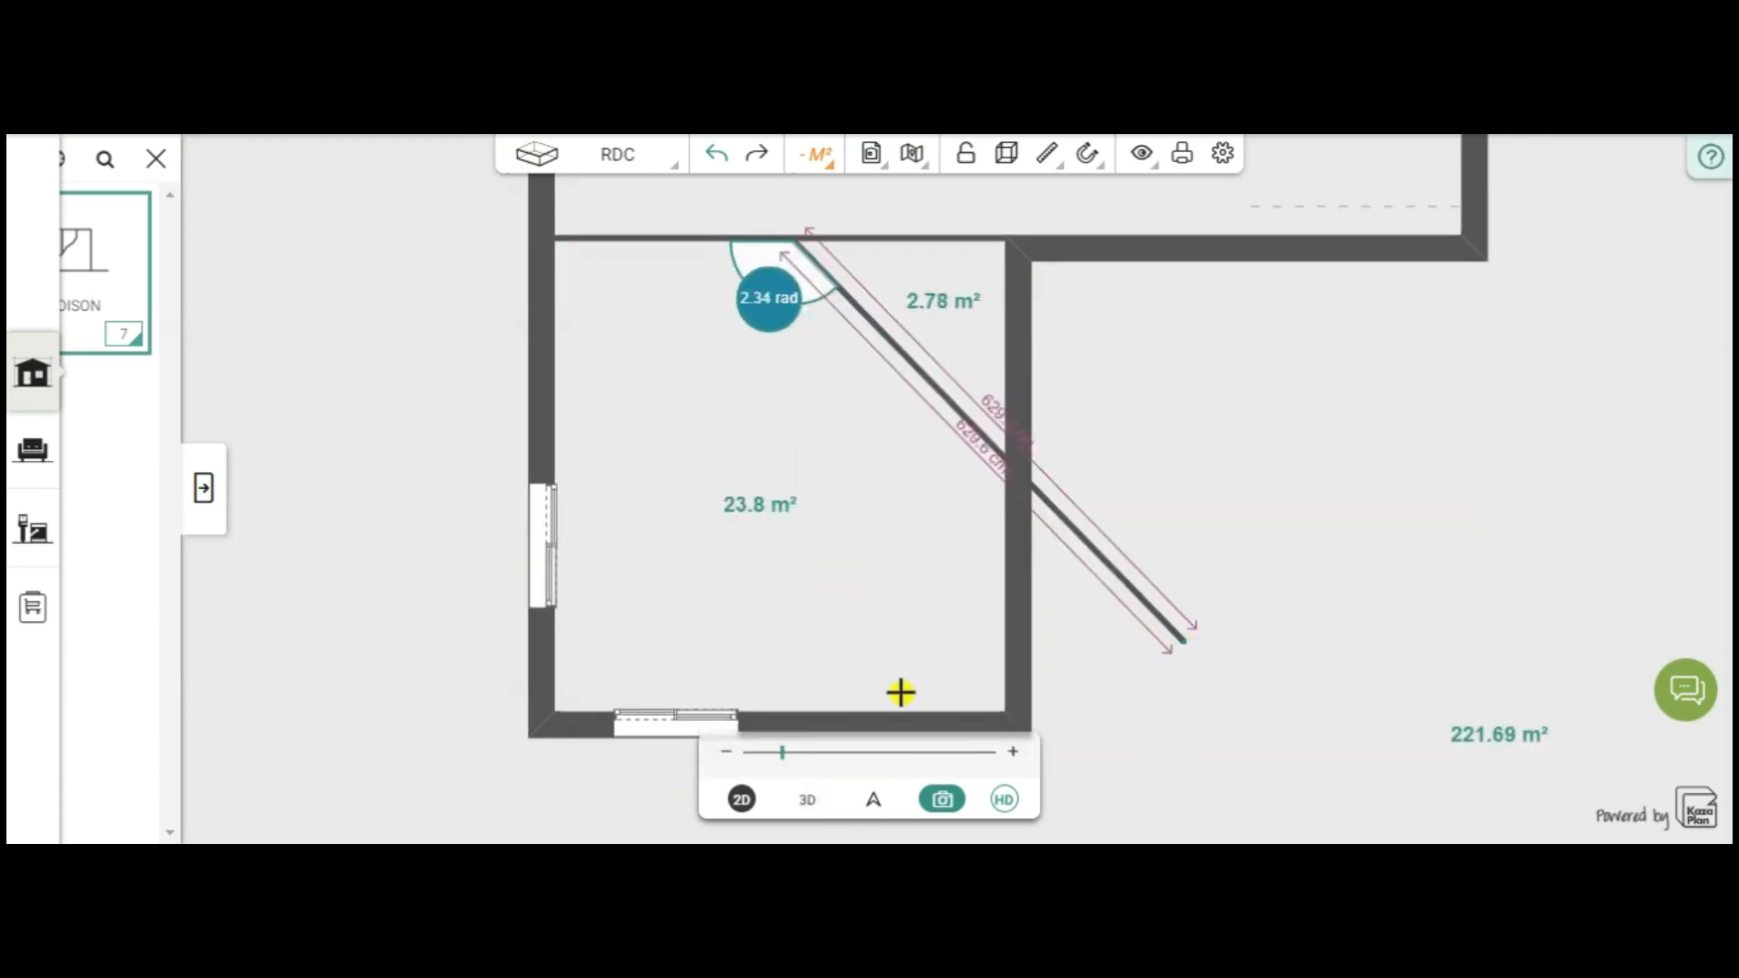
{"action": "left_click", "coordinate": [786, 709]}
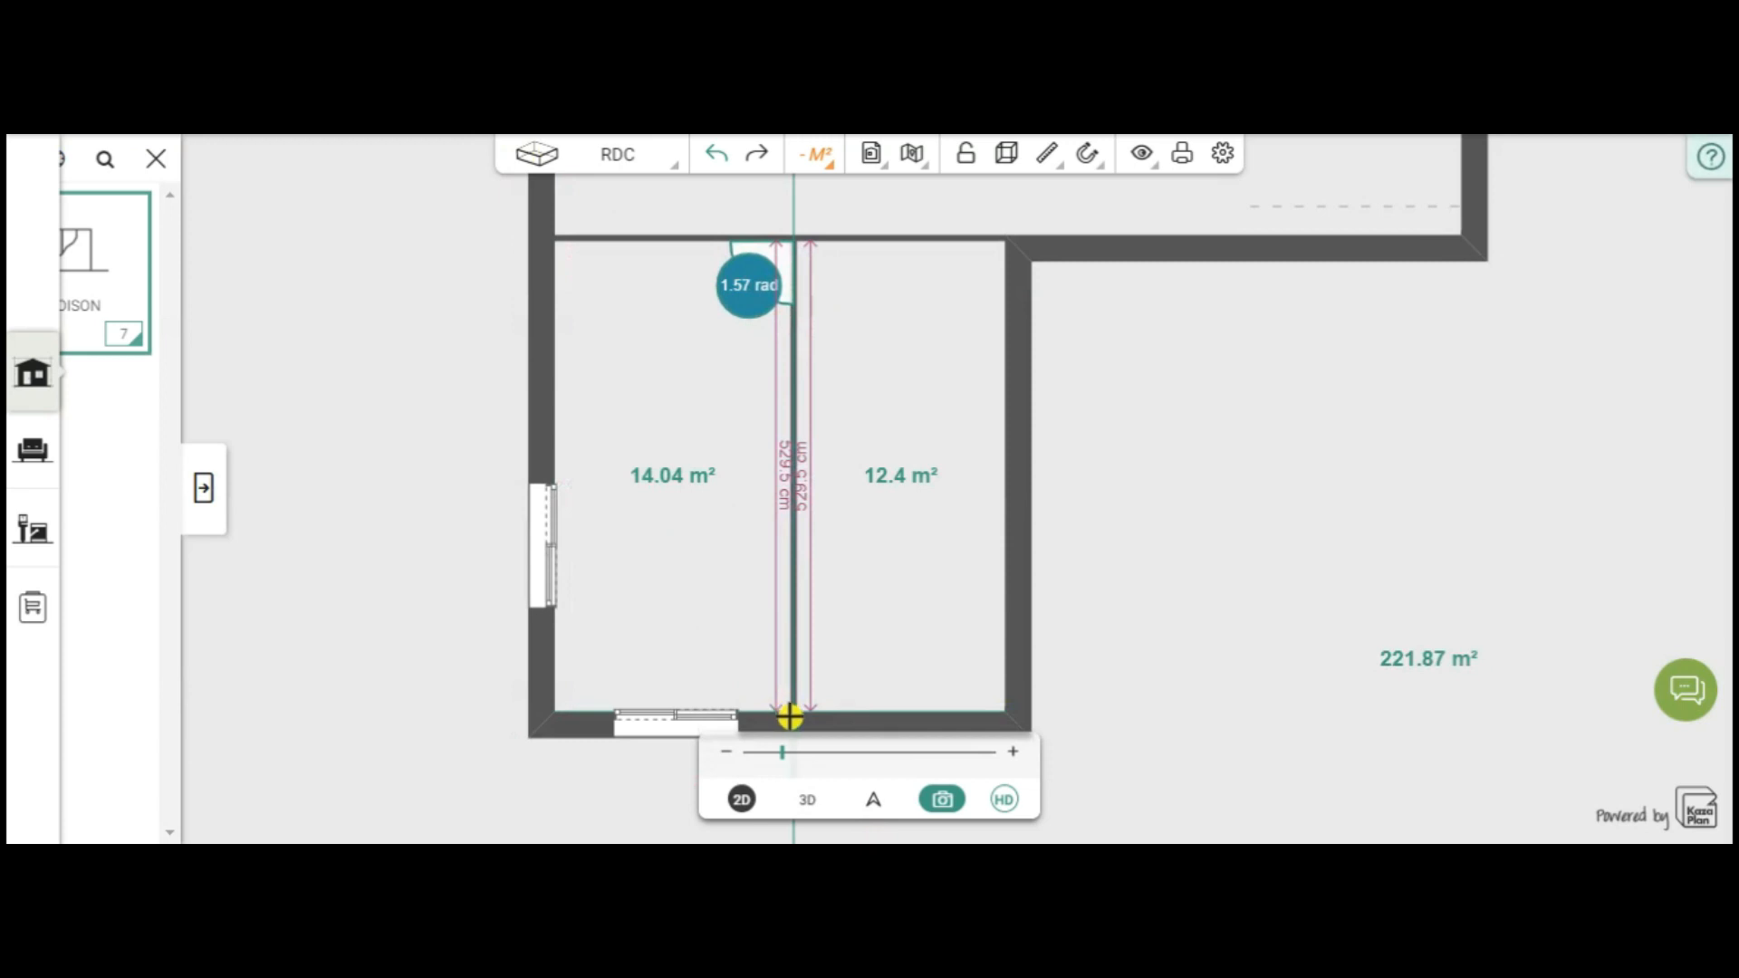
{"action": "left_click", "coordinate": [796, 717]}
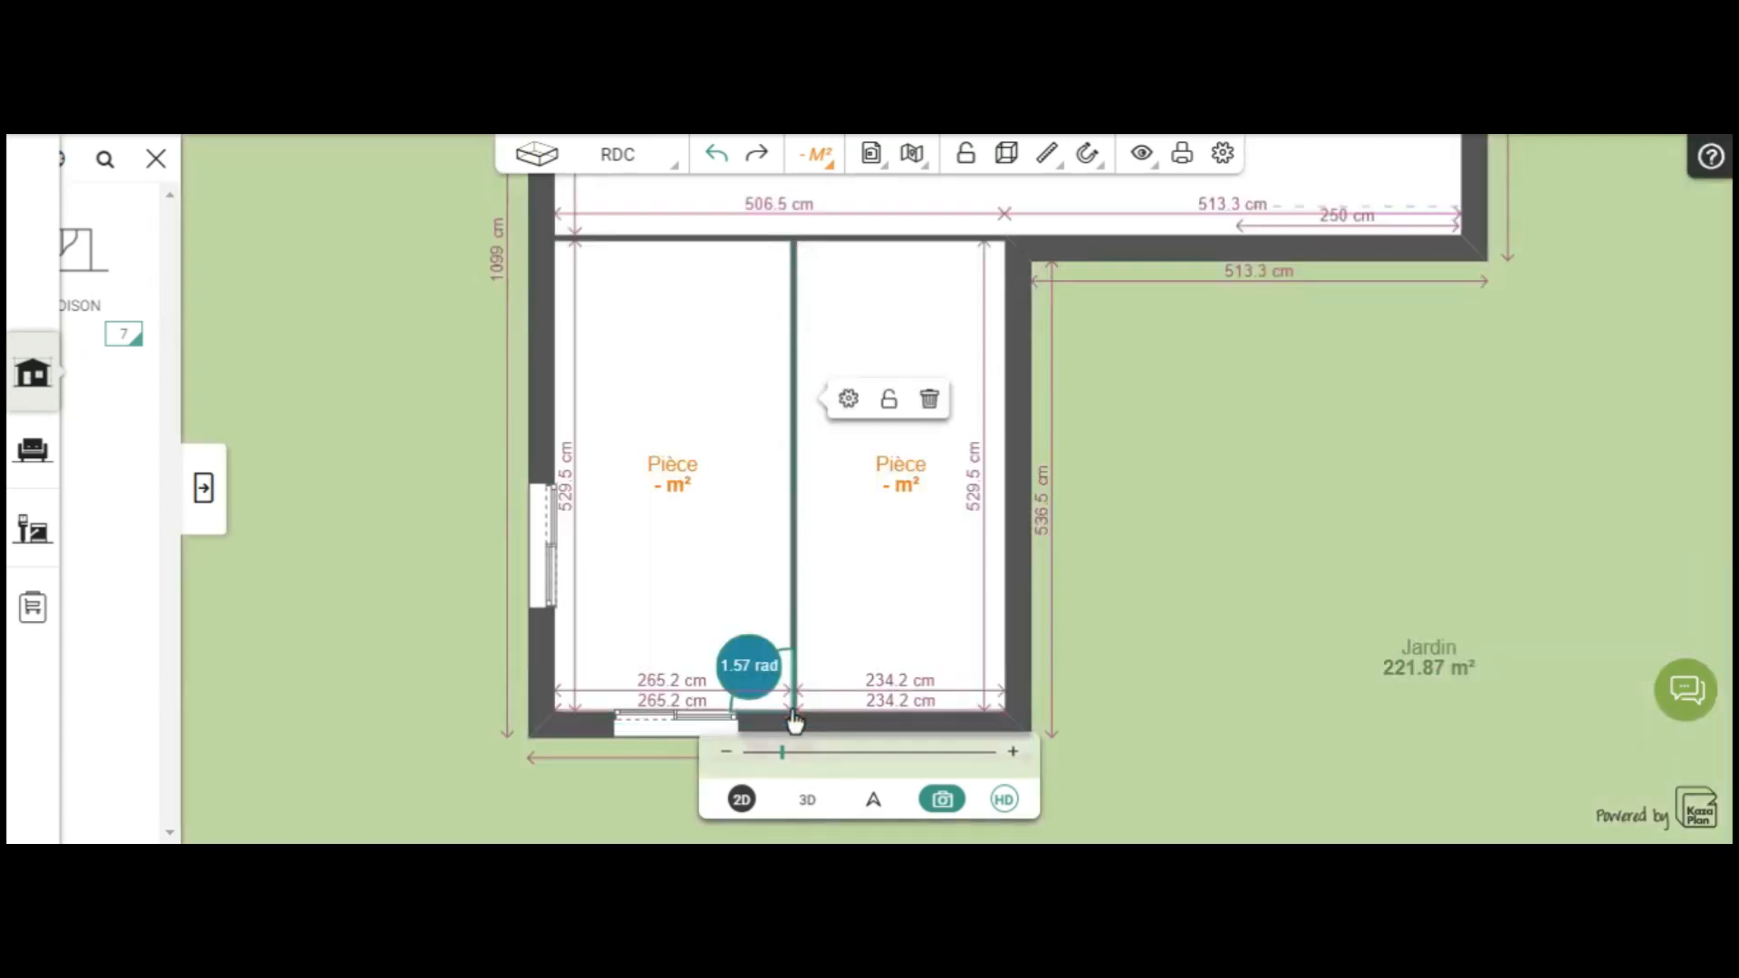
Set the project's angle unit to degrees (DEG) in the language and units settings
{"action": "left_click", "coordinate": [1219, 157]}
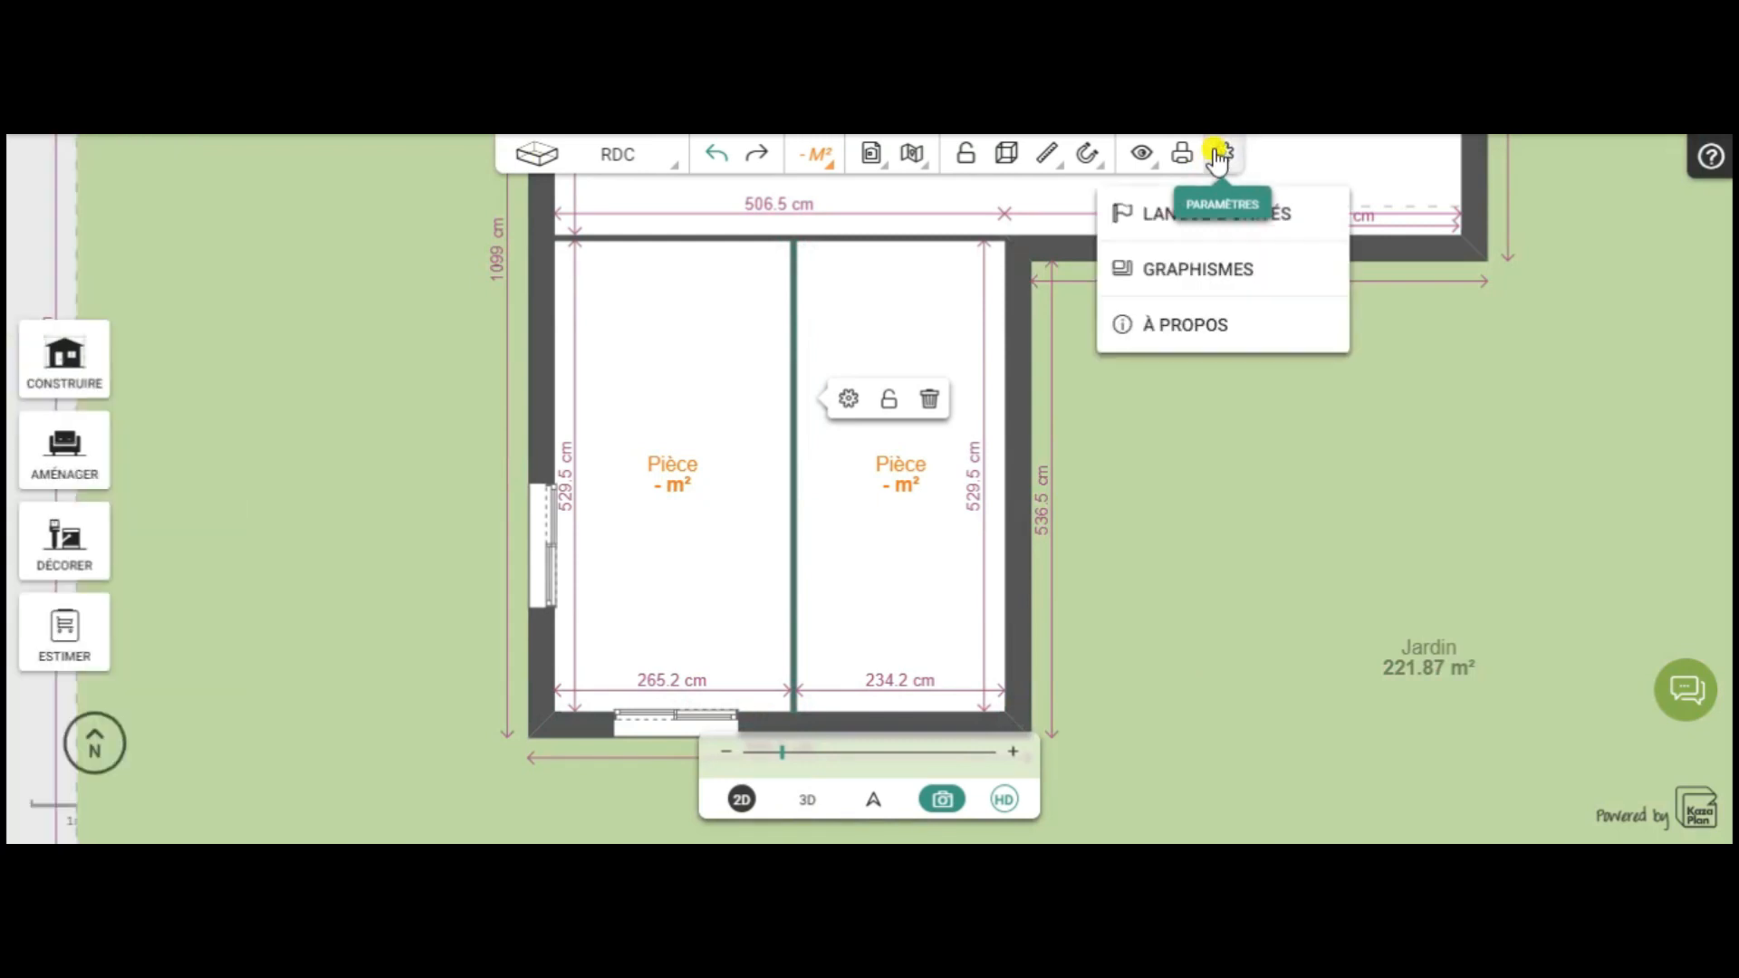
{"action": "left_click", "coordinate": [1156, 225]}
{"action": "left_click", "coordinate": [890, 625]}
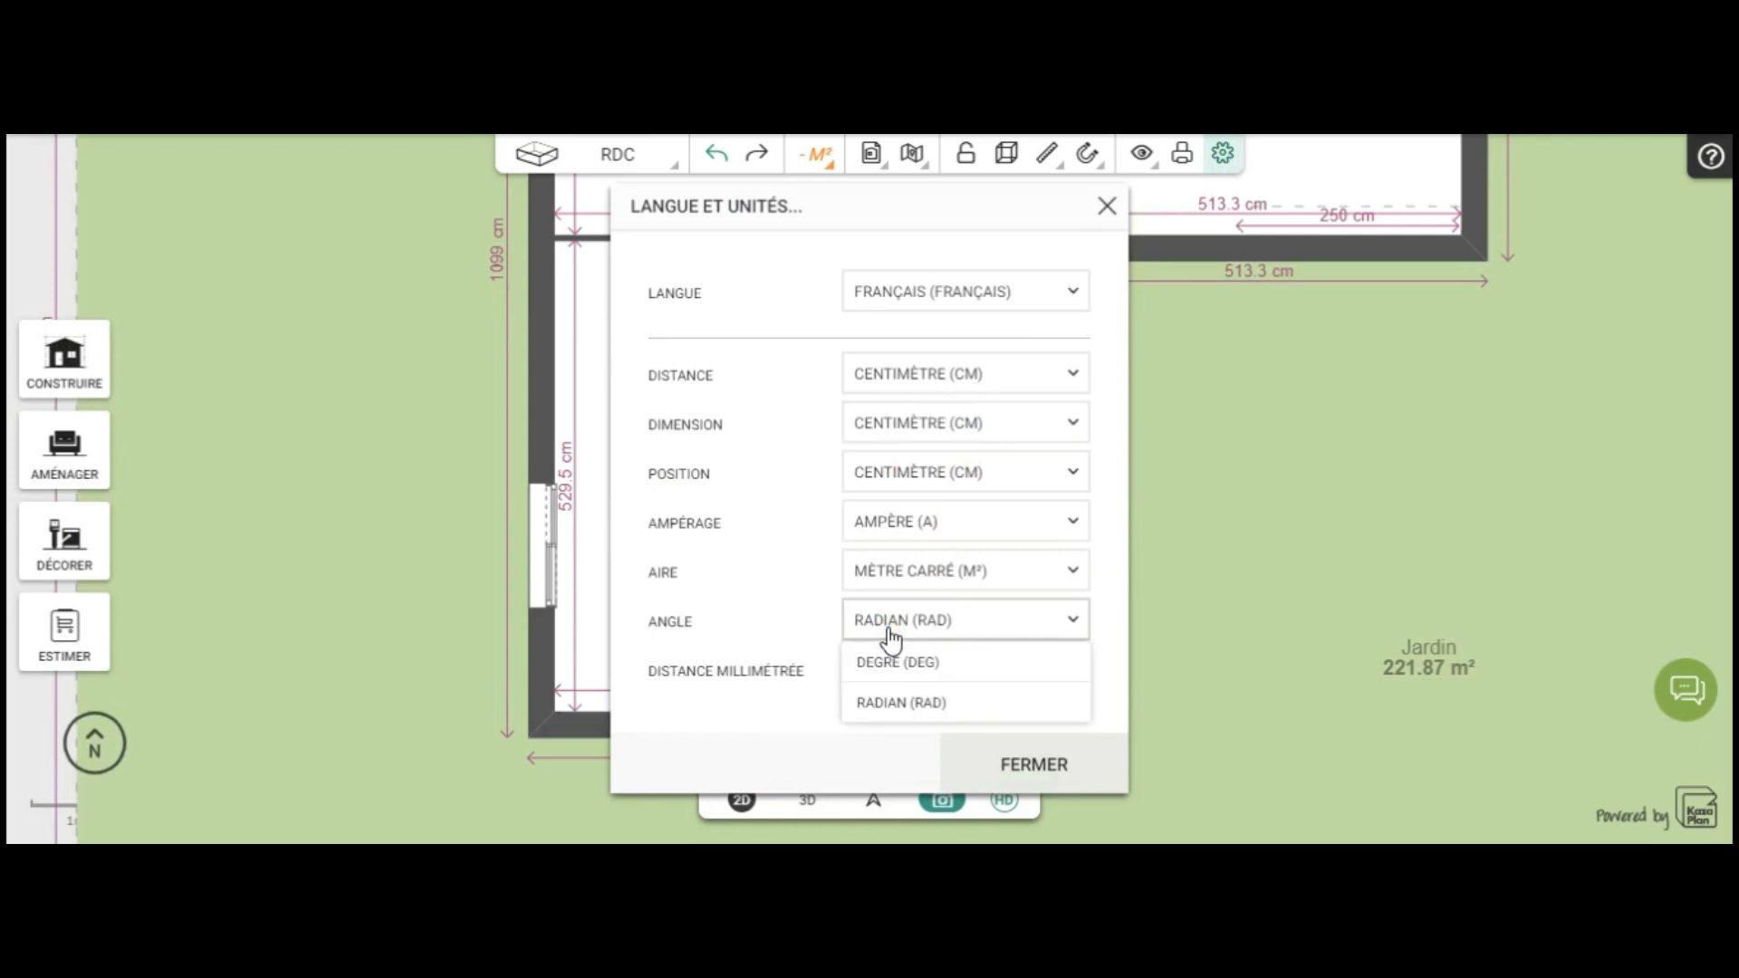
{"action": "left_click", "coordinate": [887, 668]}
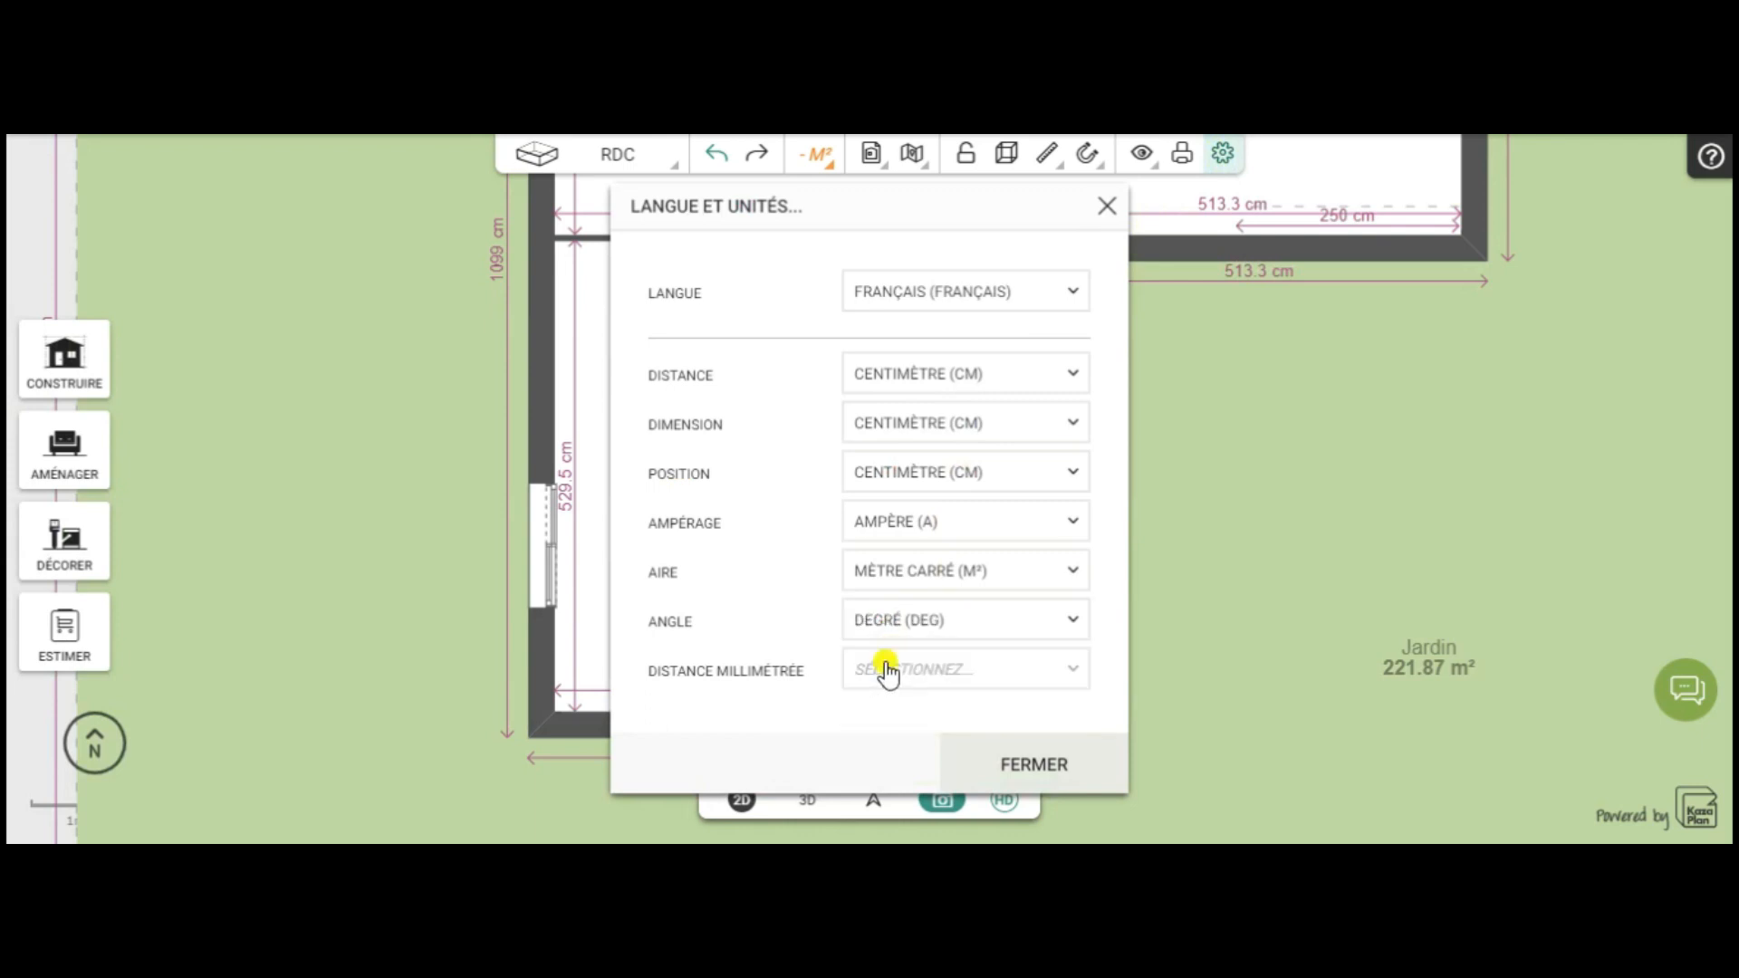
{"action": "left_click", "coordinate": [1028, 763]}
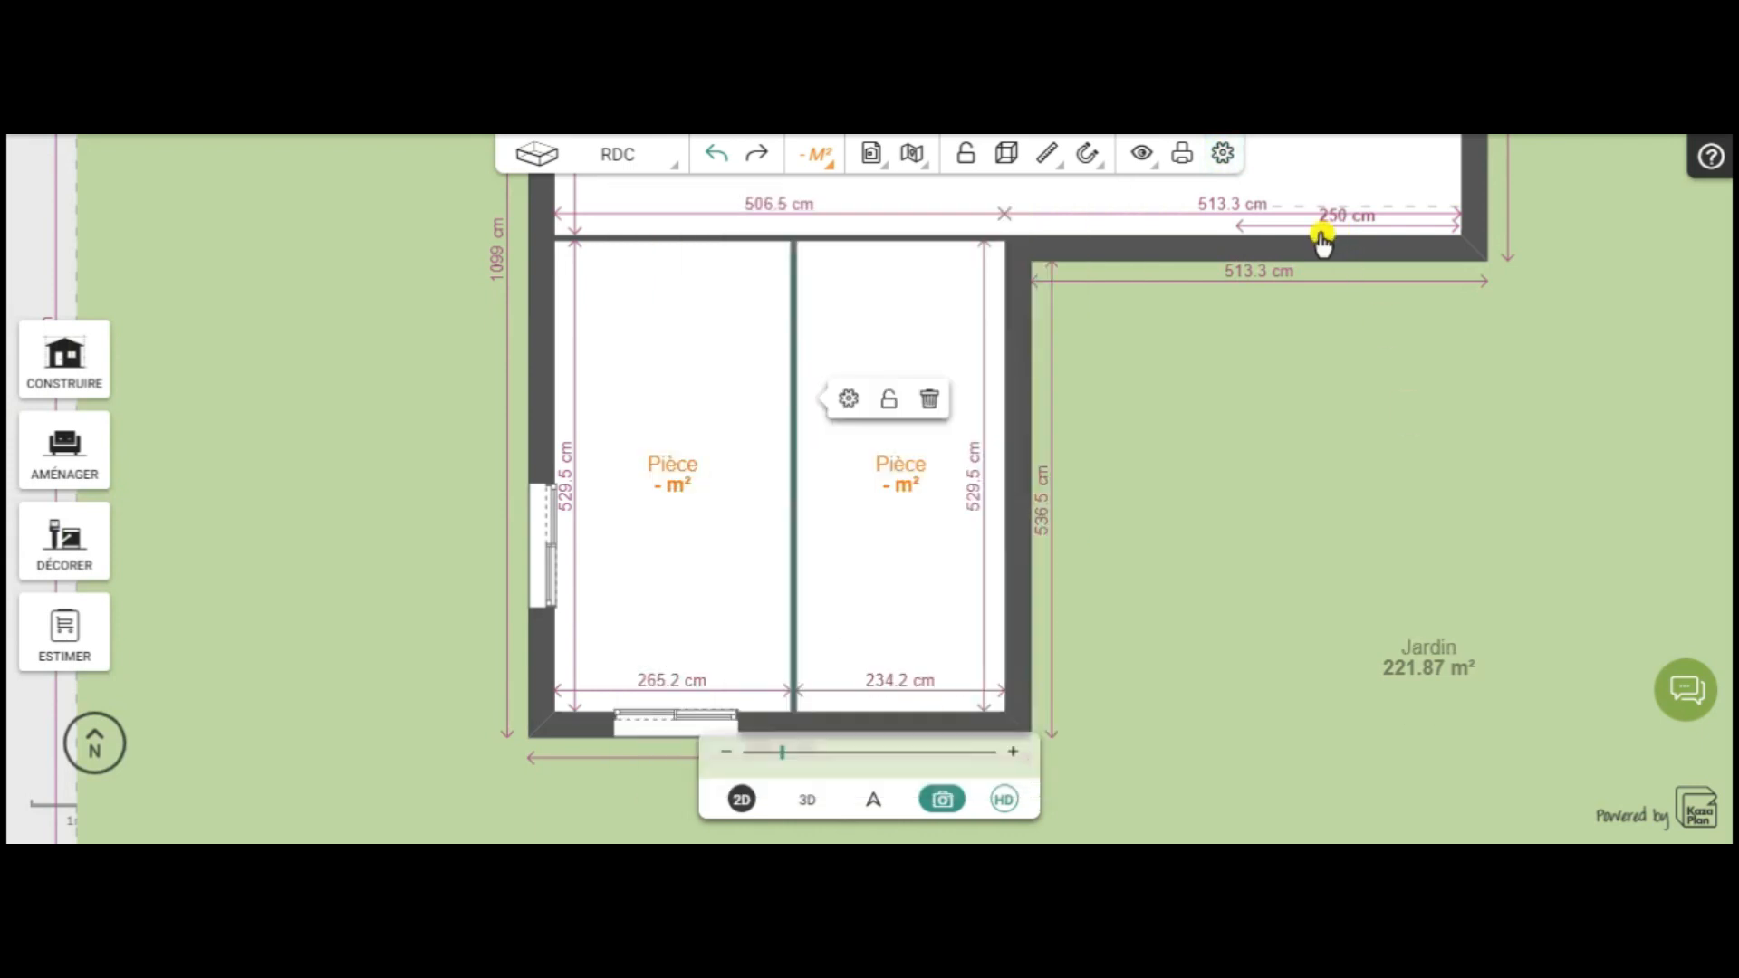
{"action": "left_click", "coordinate": [1219, 155]}
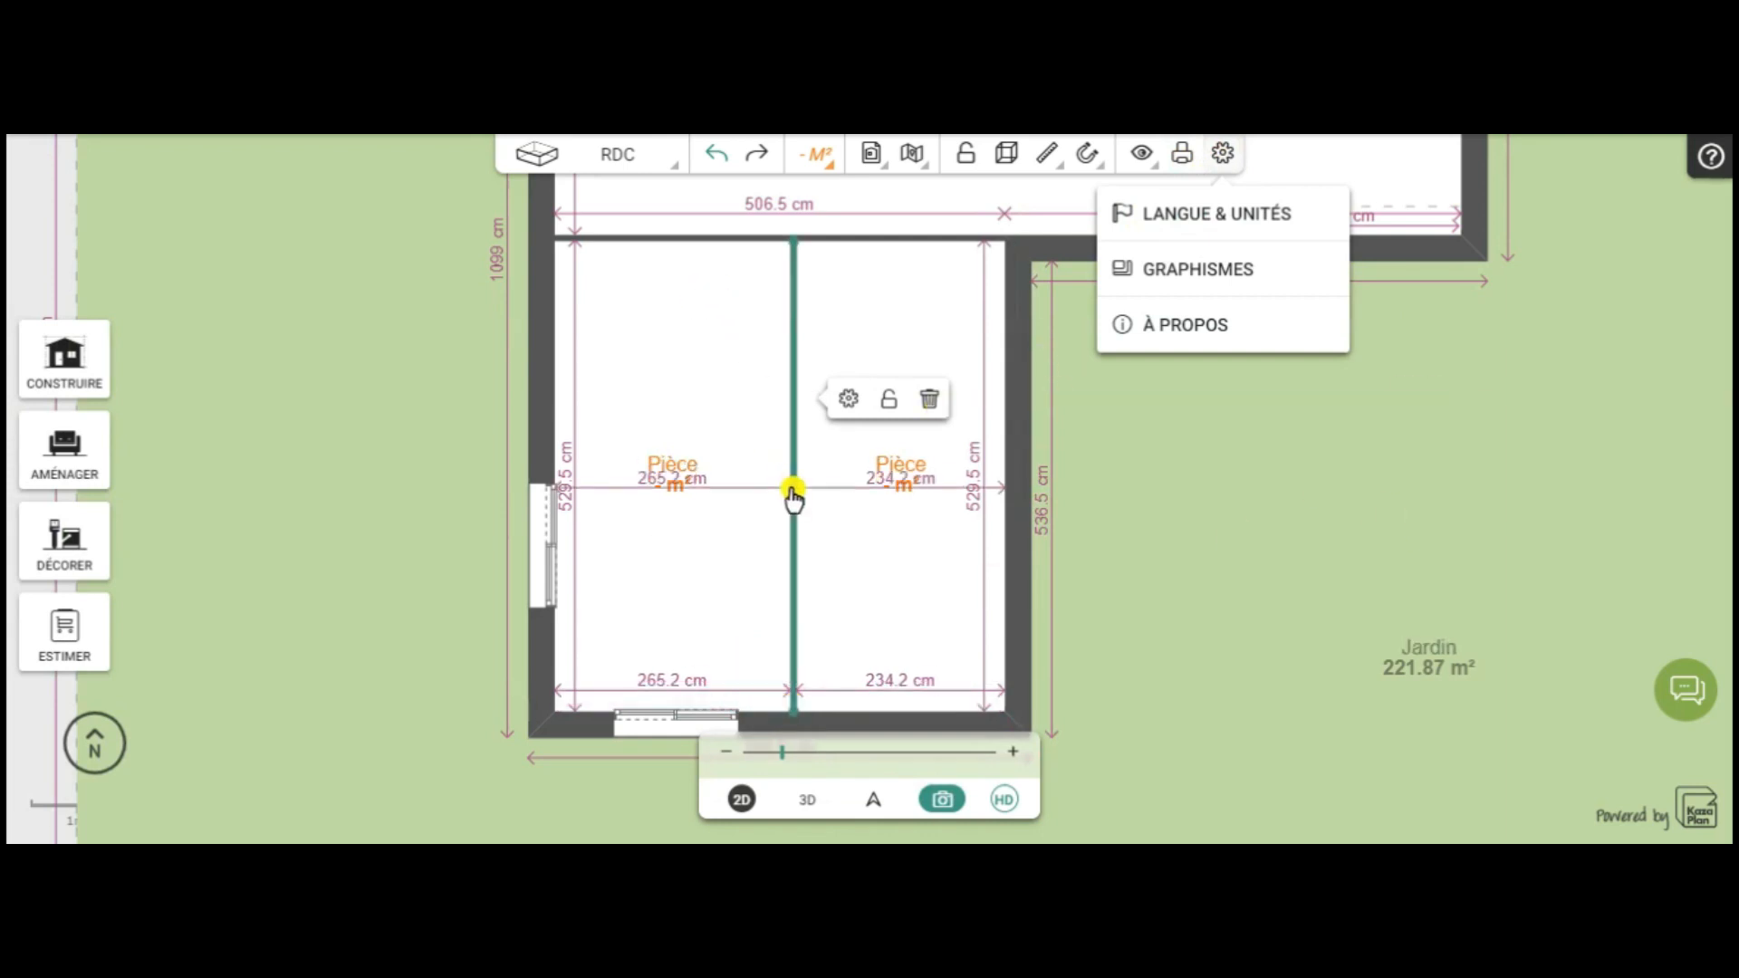
Move the vertical partition towards the west wall so the two rooms are 231.1 cm and 268.4 cm wide
{"action": "left_click_drag", "start_coordinate": [790, 501], "coordinate": [764, 504]}
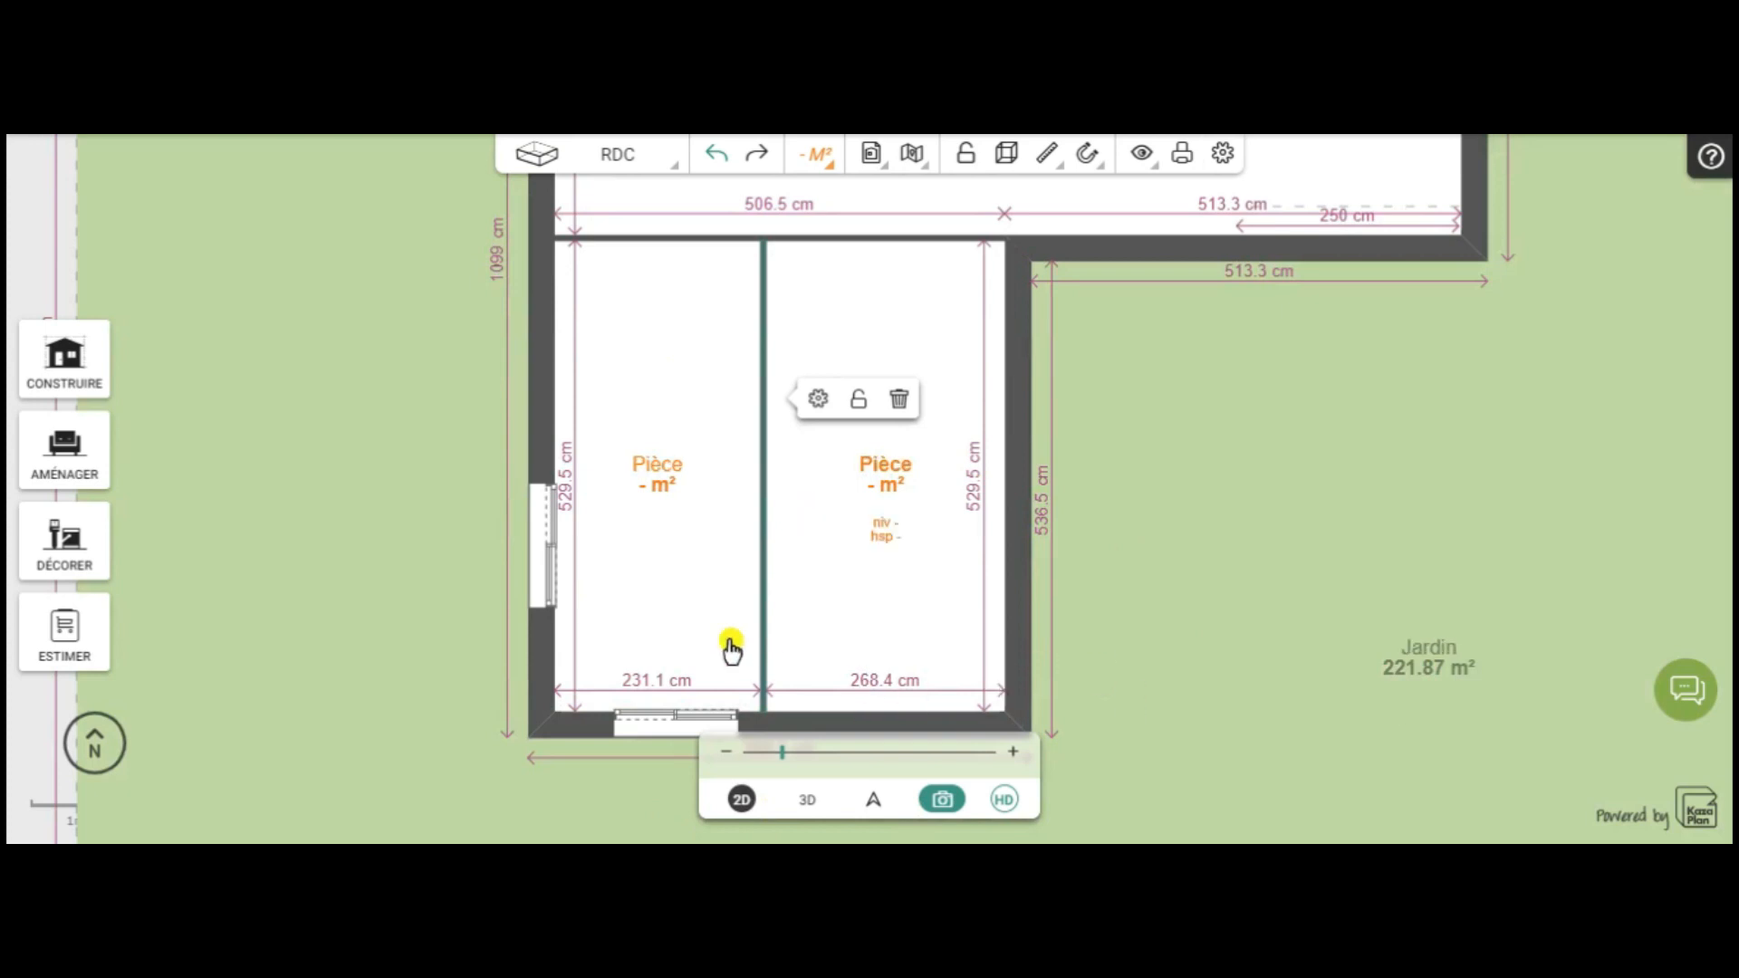
{"action": "left_click_drag", "start_coordinate": [1238, 598], "coordinate": [1173, 446]}
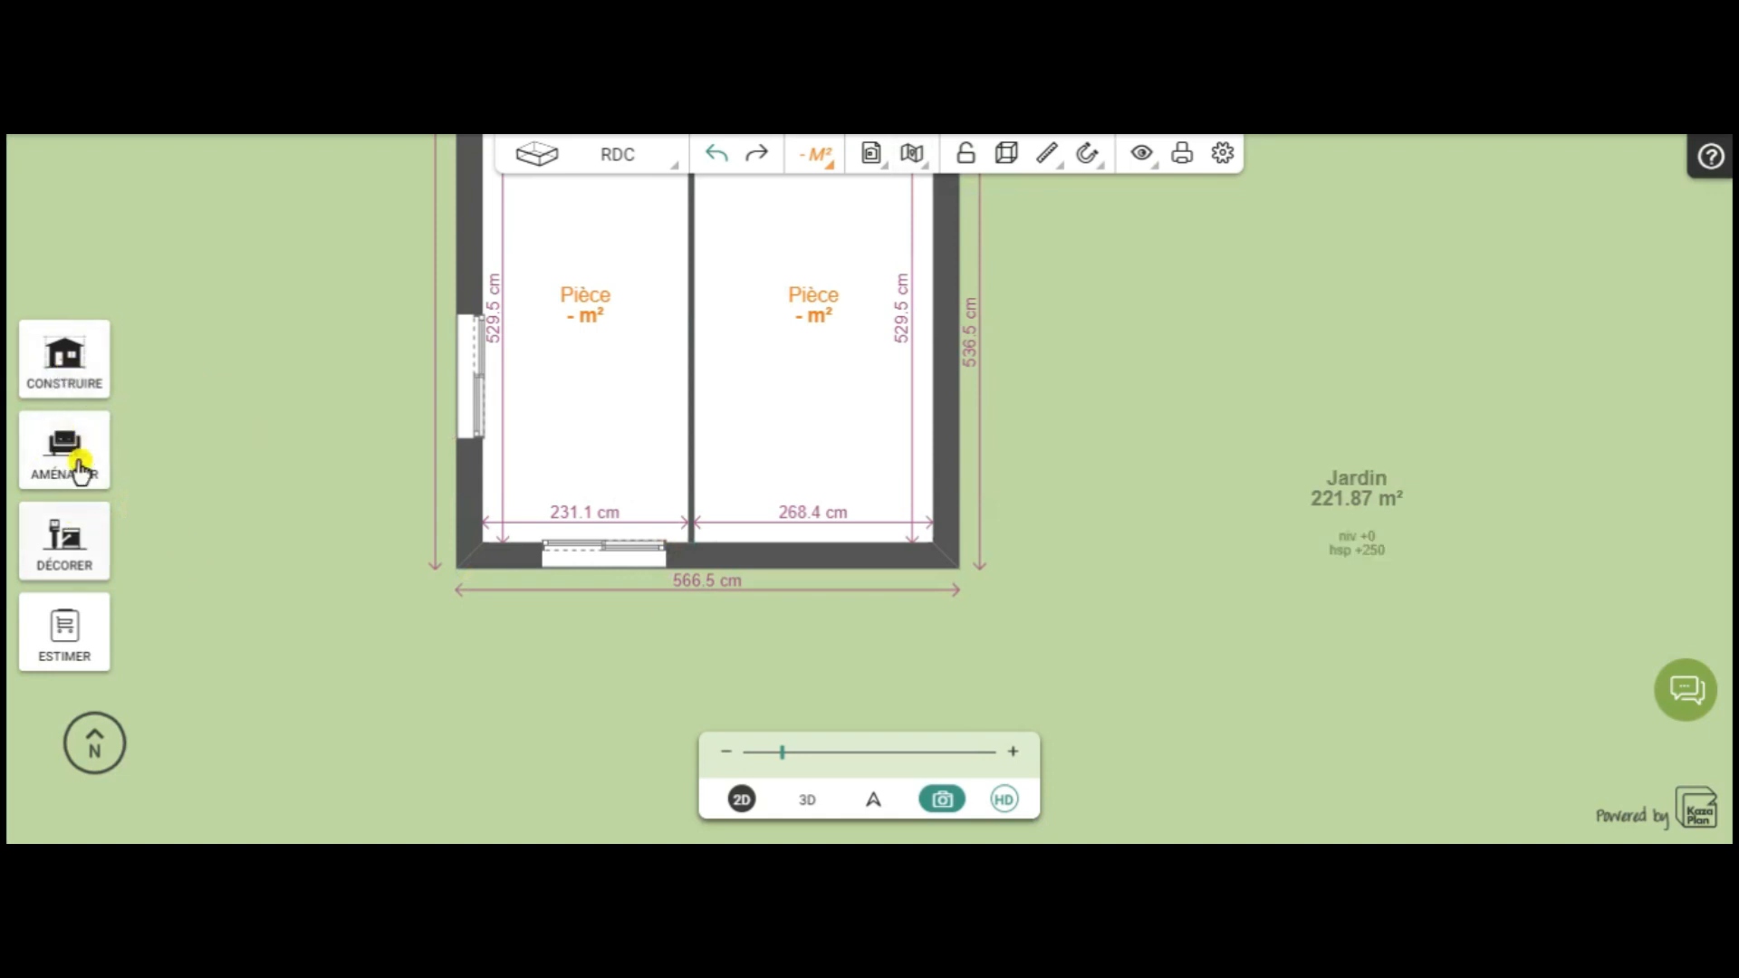
Place a straight À LIMONS staircase, 90 cm wide and about 173.4 cm long, along the east room's south wall, ending near the partition
{"action": "left_click", "coordinate": [68, 362]}
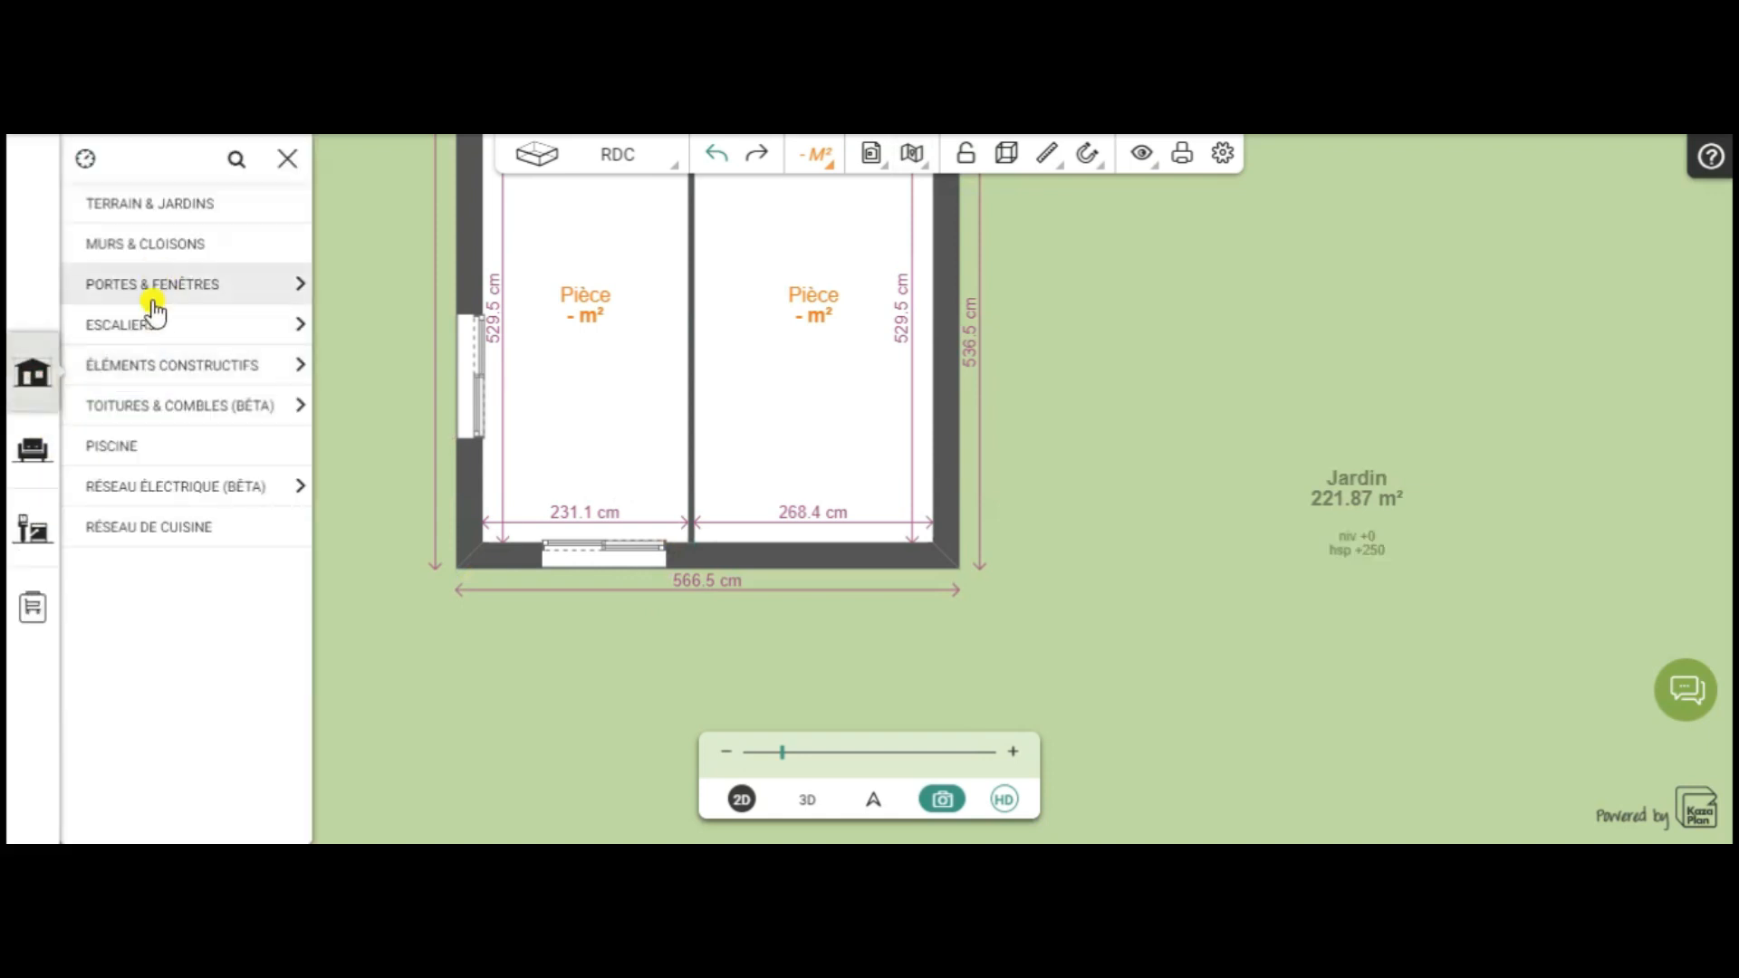
{"action": "left_click", "coordinate": [162, 326]}
{"action": "left_click", "coordinate": [159, 366]}
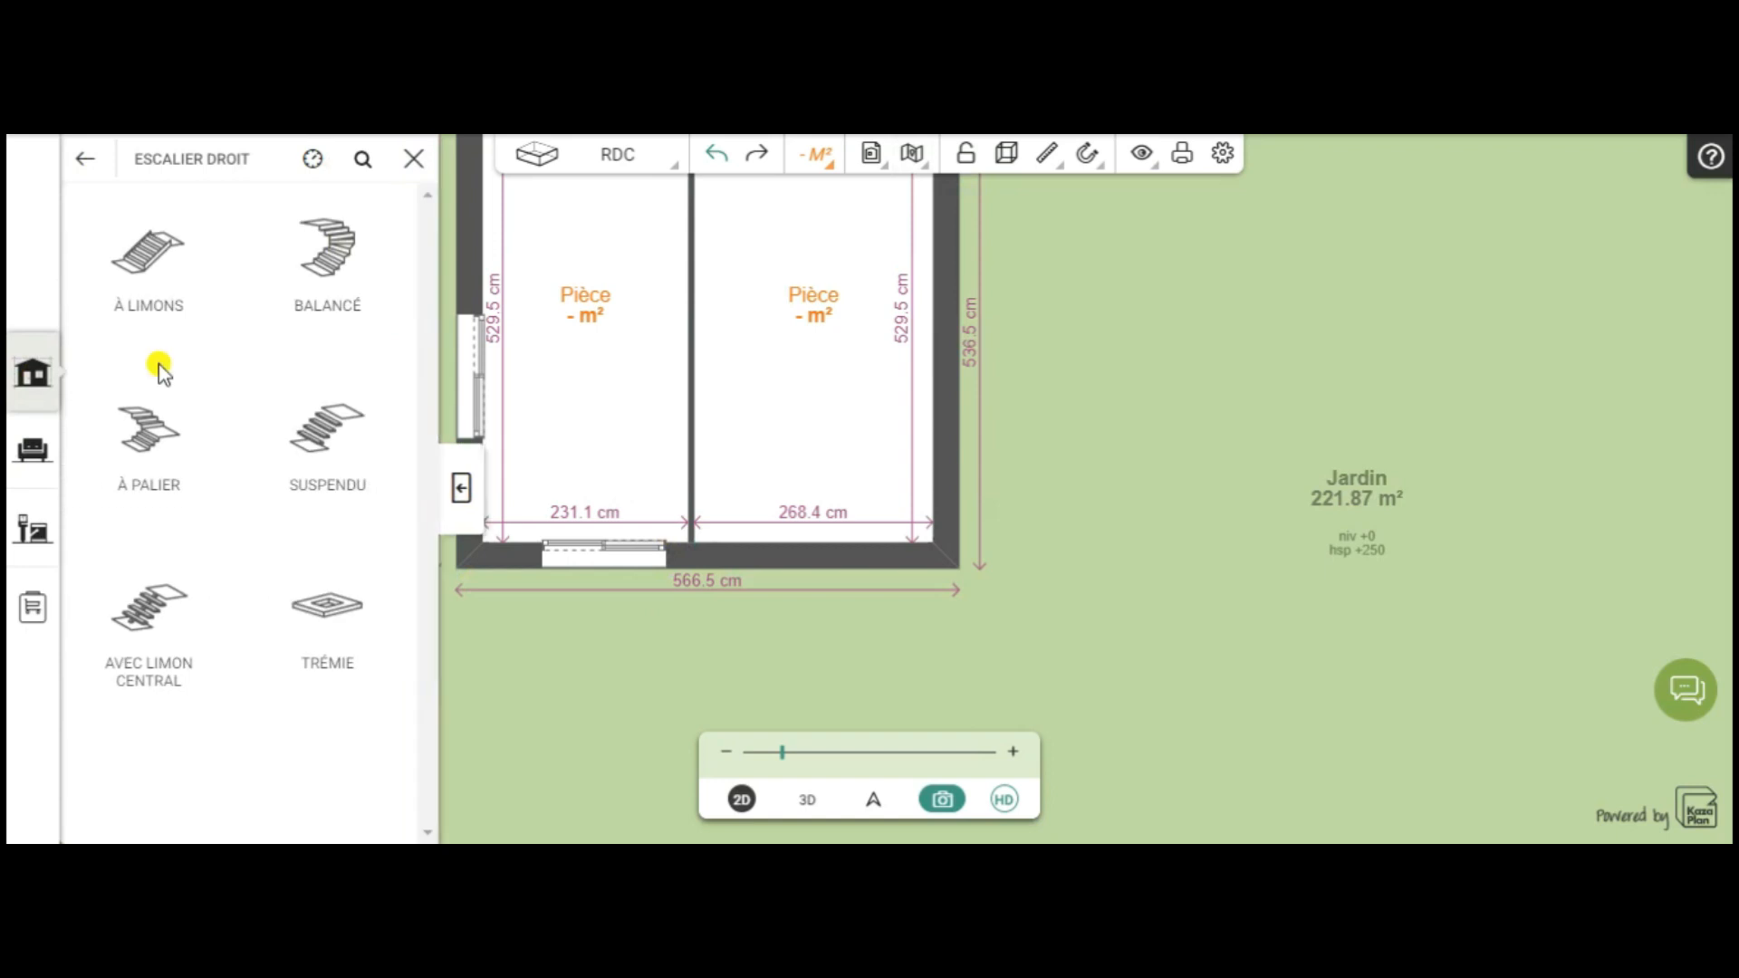
{"action": "left_click", "coordinate": [152, 258]}
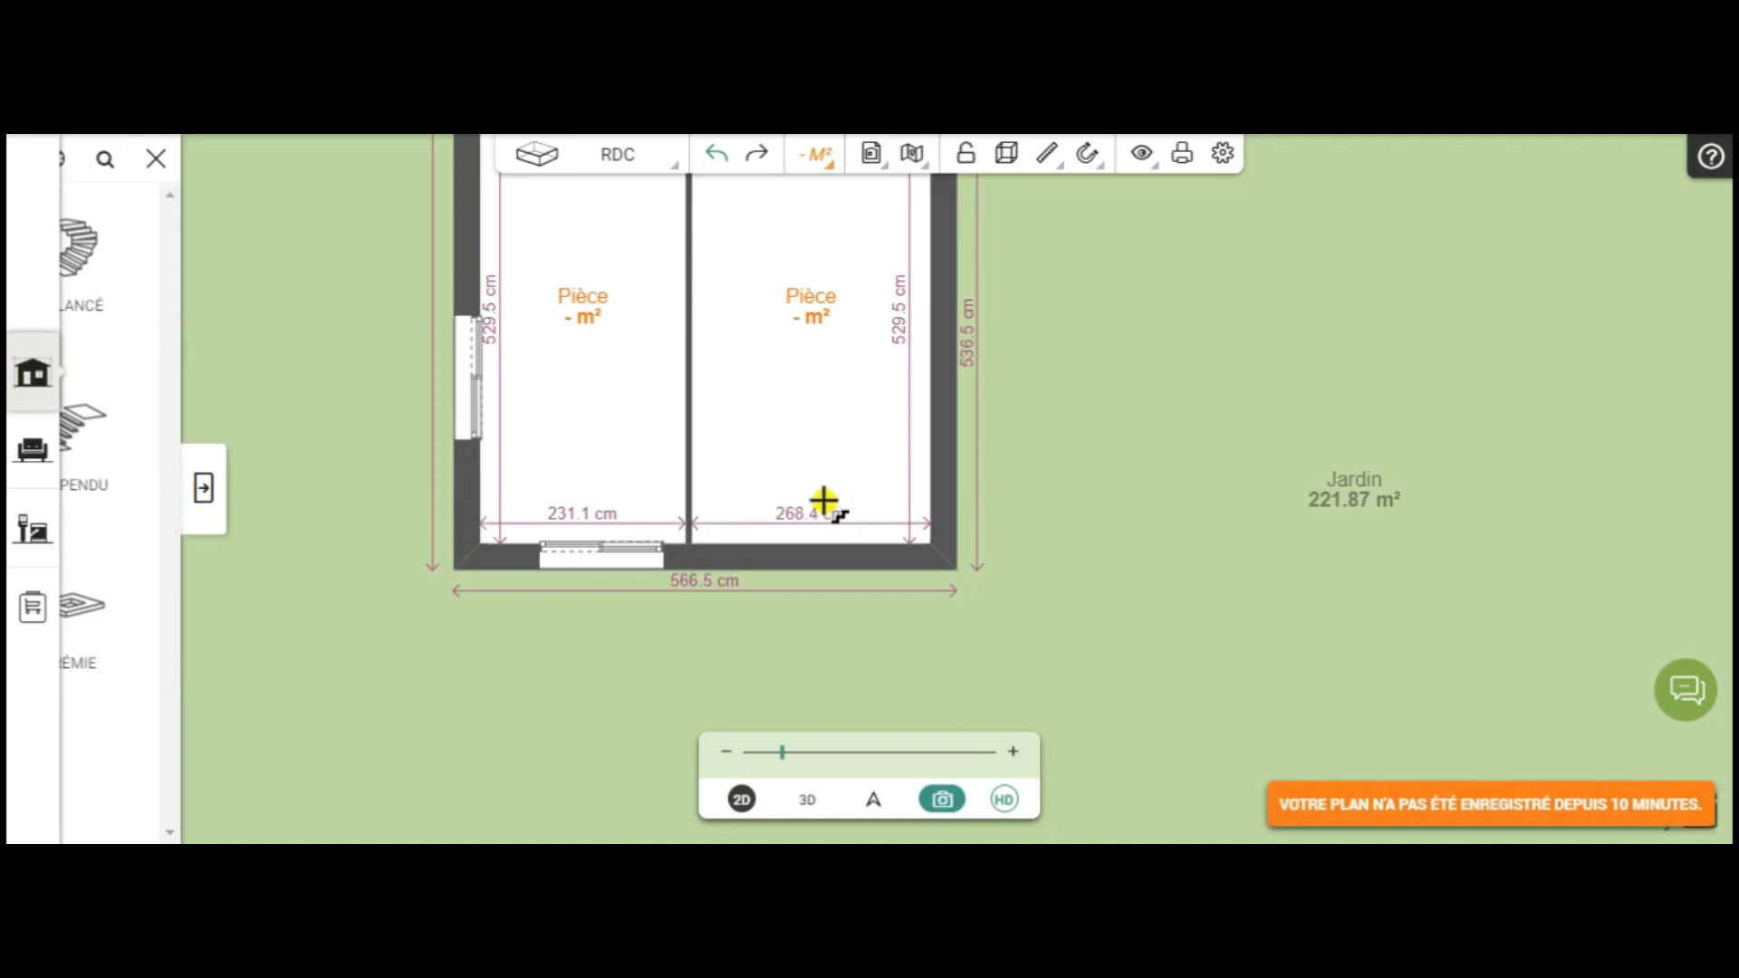
{"action": "left_click", "coordinate": [824, 503]}
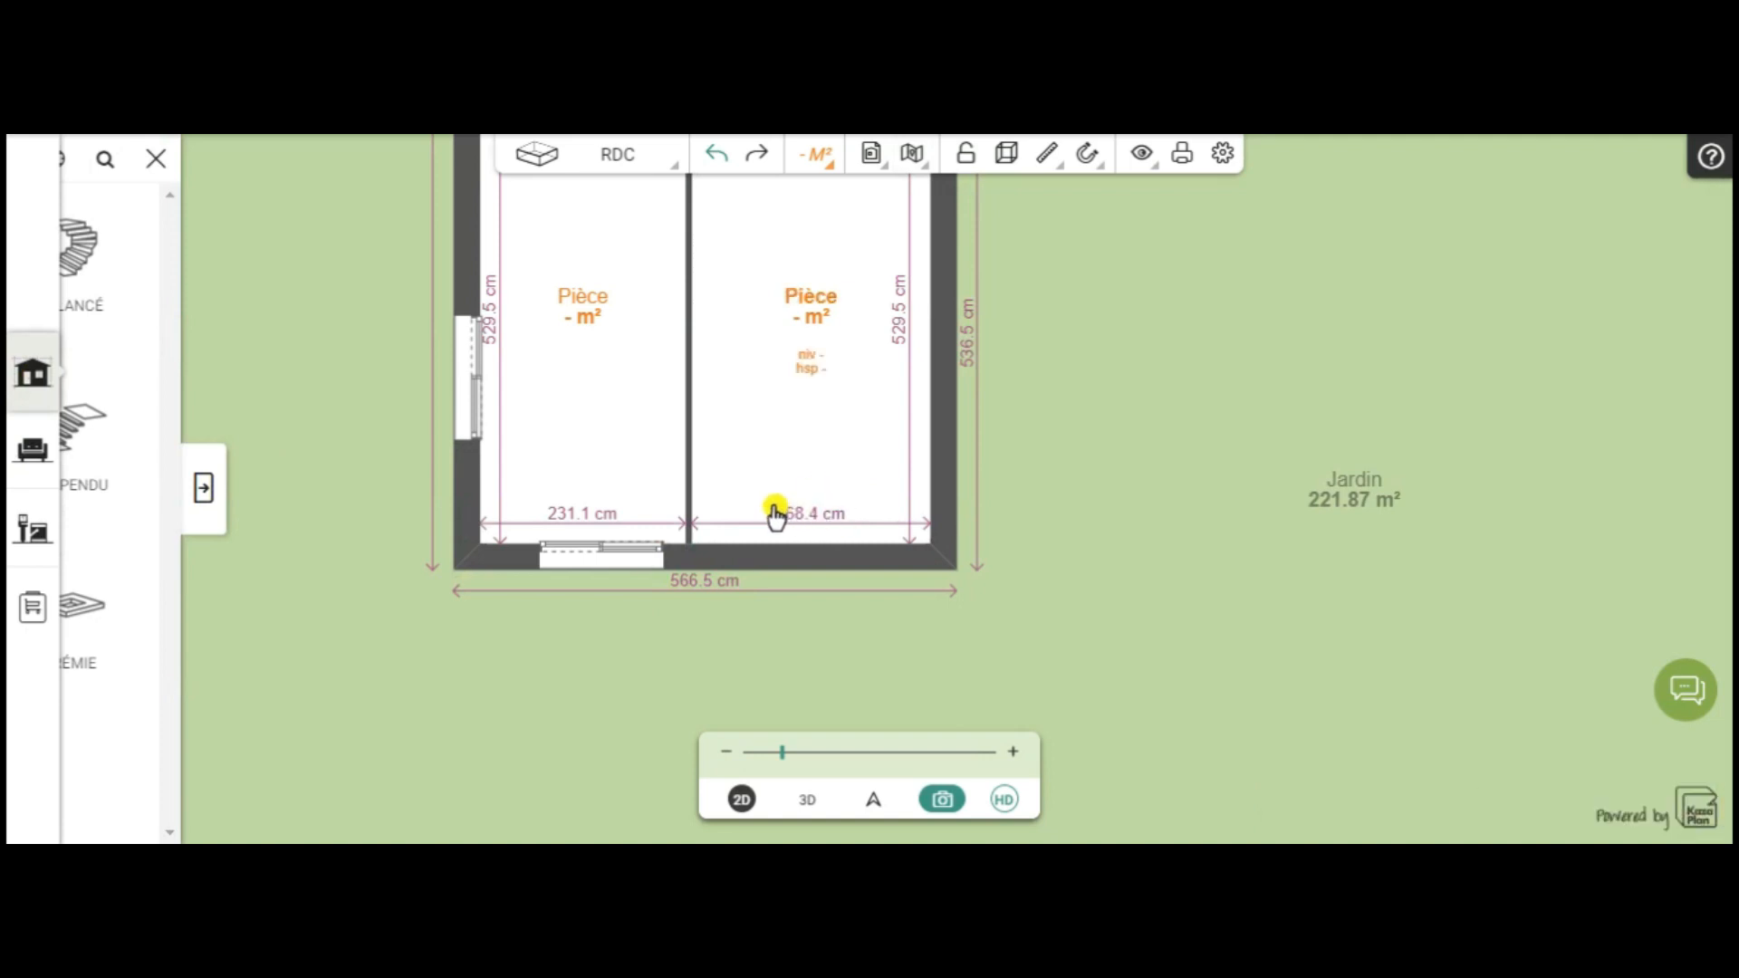
{"action": "left_click", "coordinate": [204, 493]}
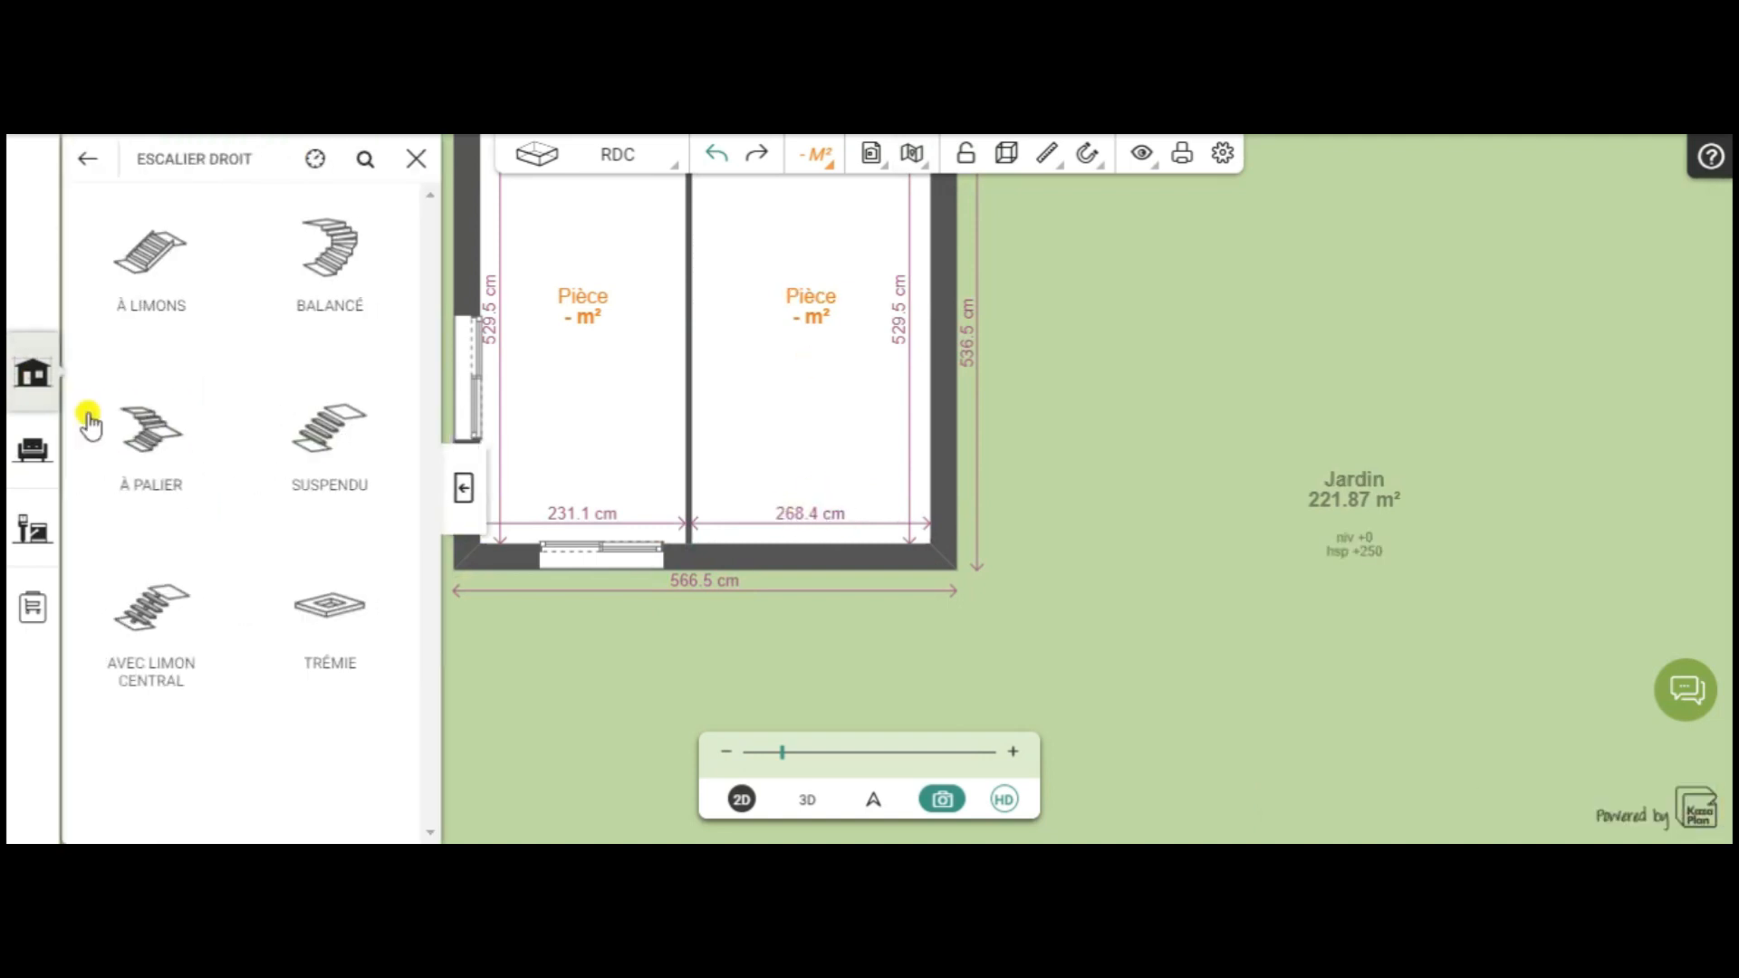
{"action": "left_click", "coordinate": [141, 272]}
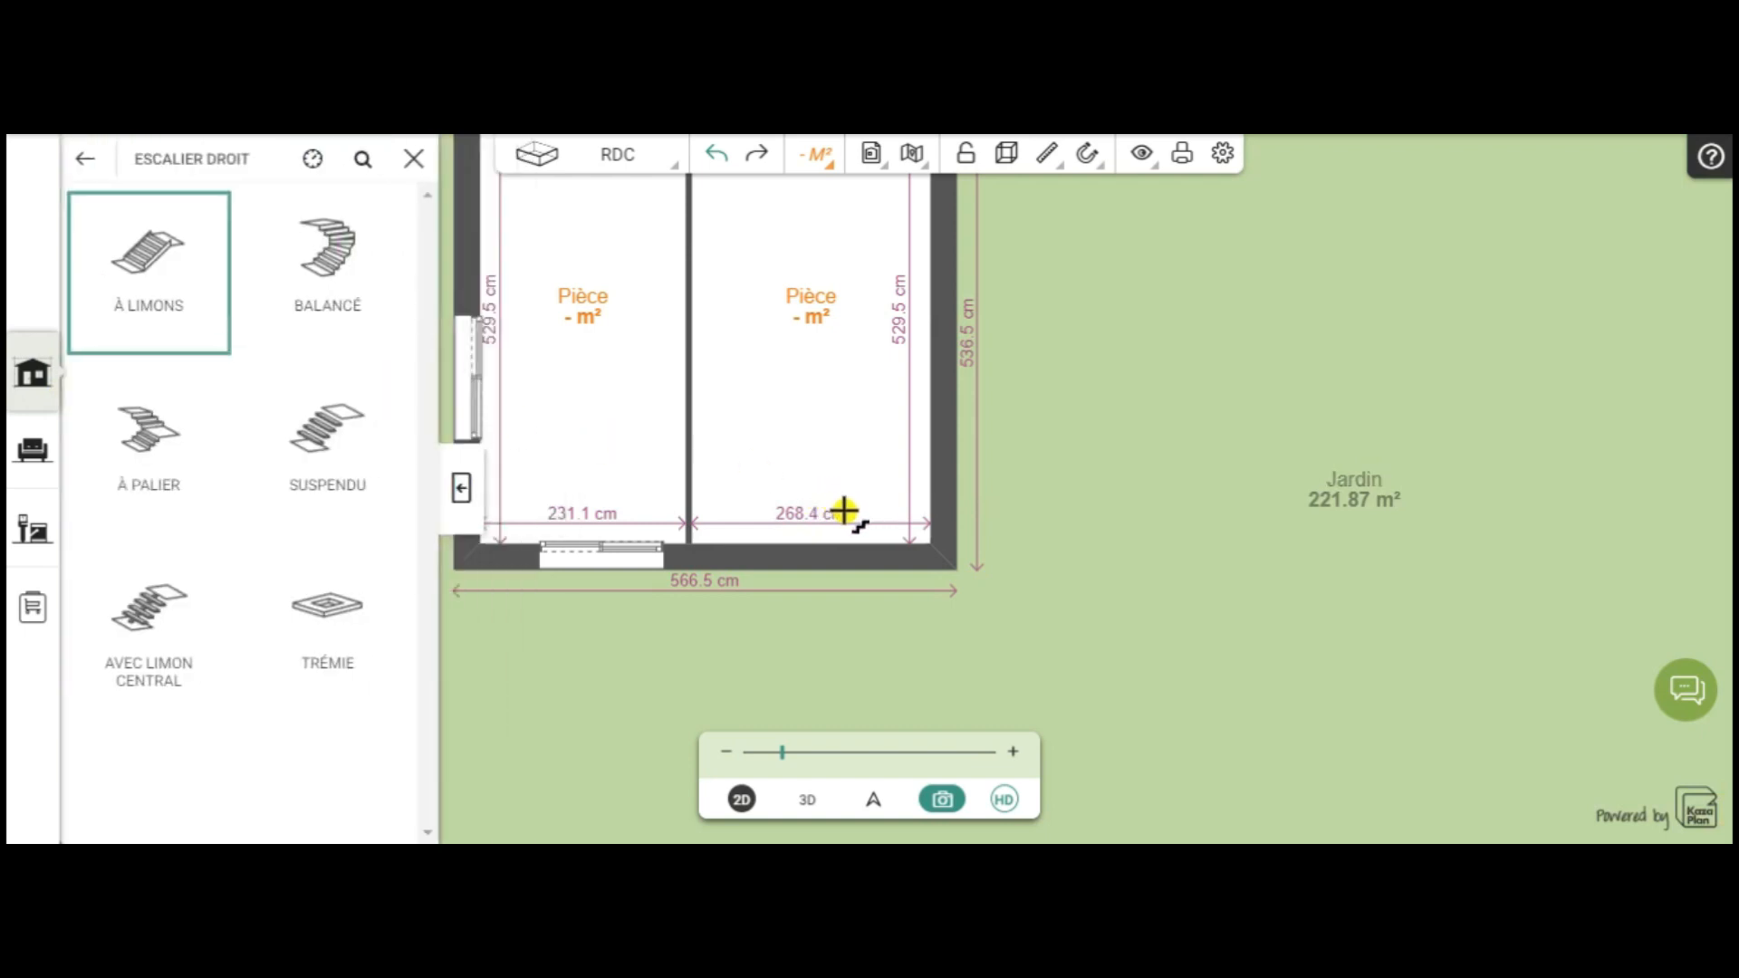
{"action": "left_click", "coordinate": [828, 512]}
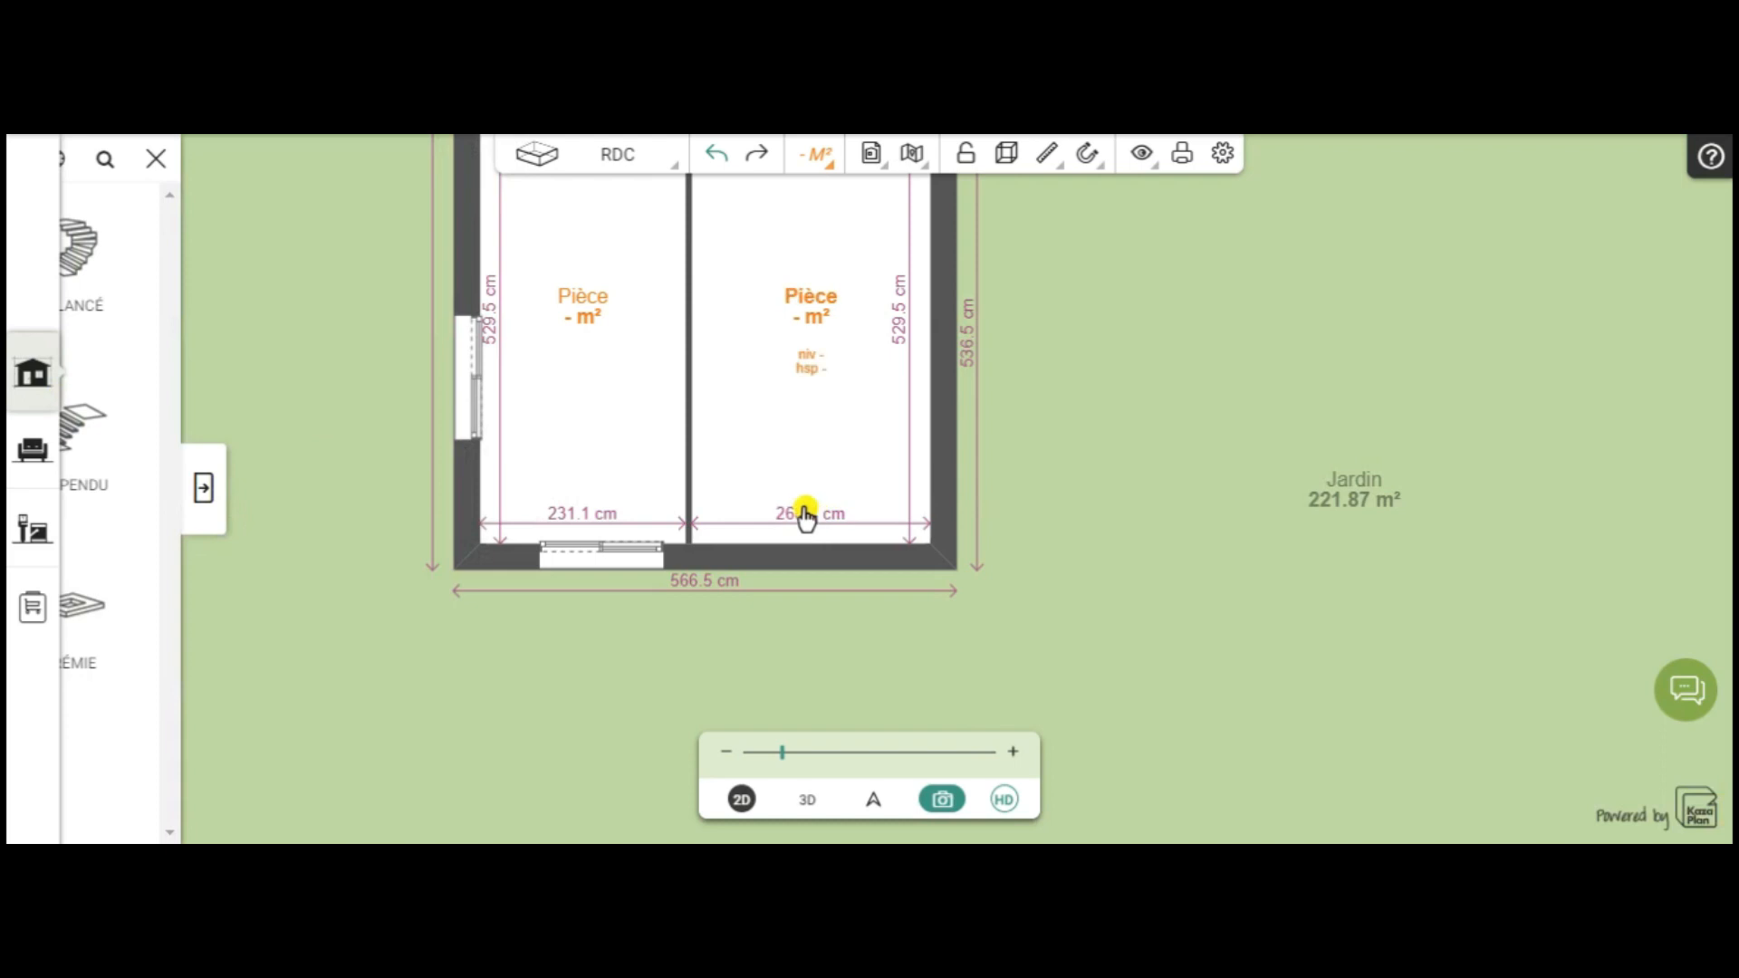
{"action": "left_click", "coordinate": [196, 489]}
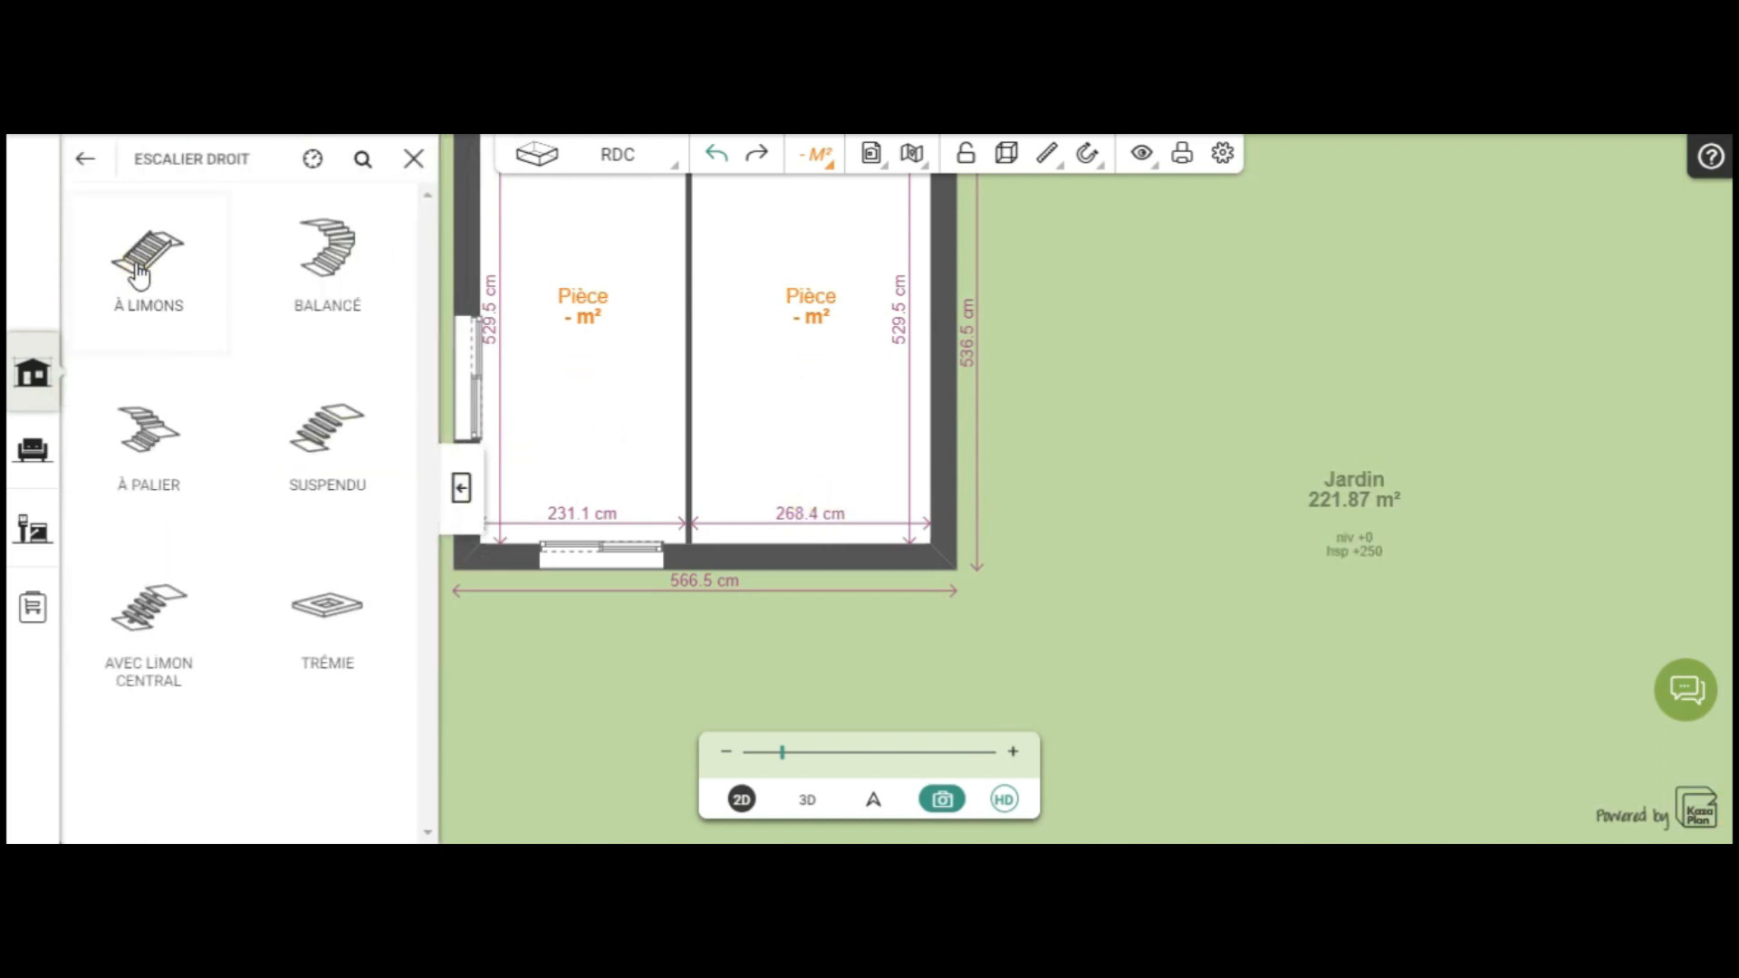
{"action": "left_click", "coordinate": [138, 271]}
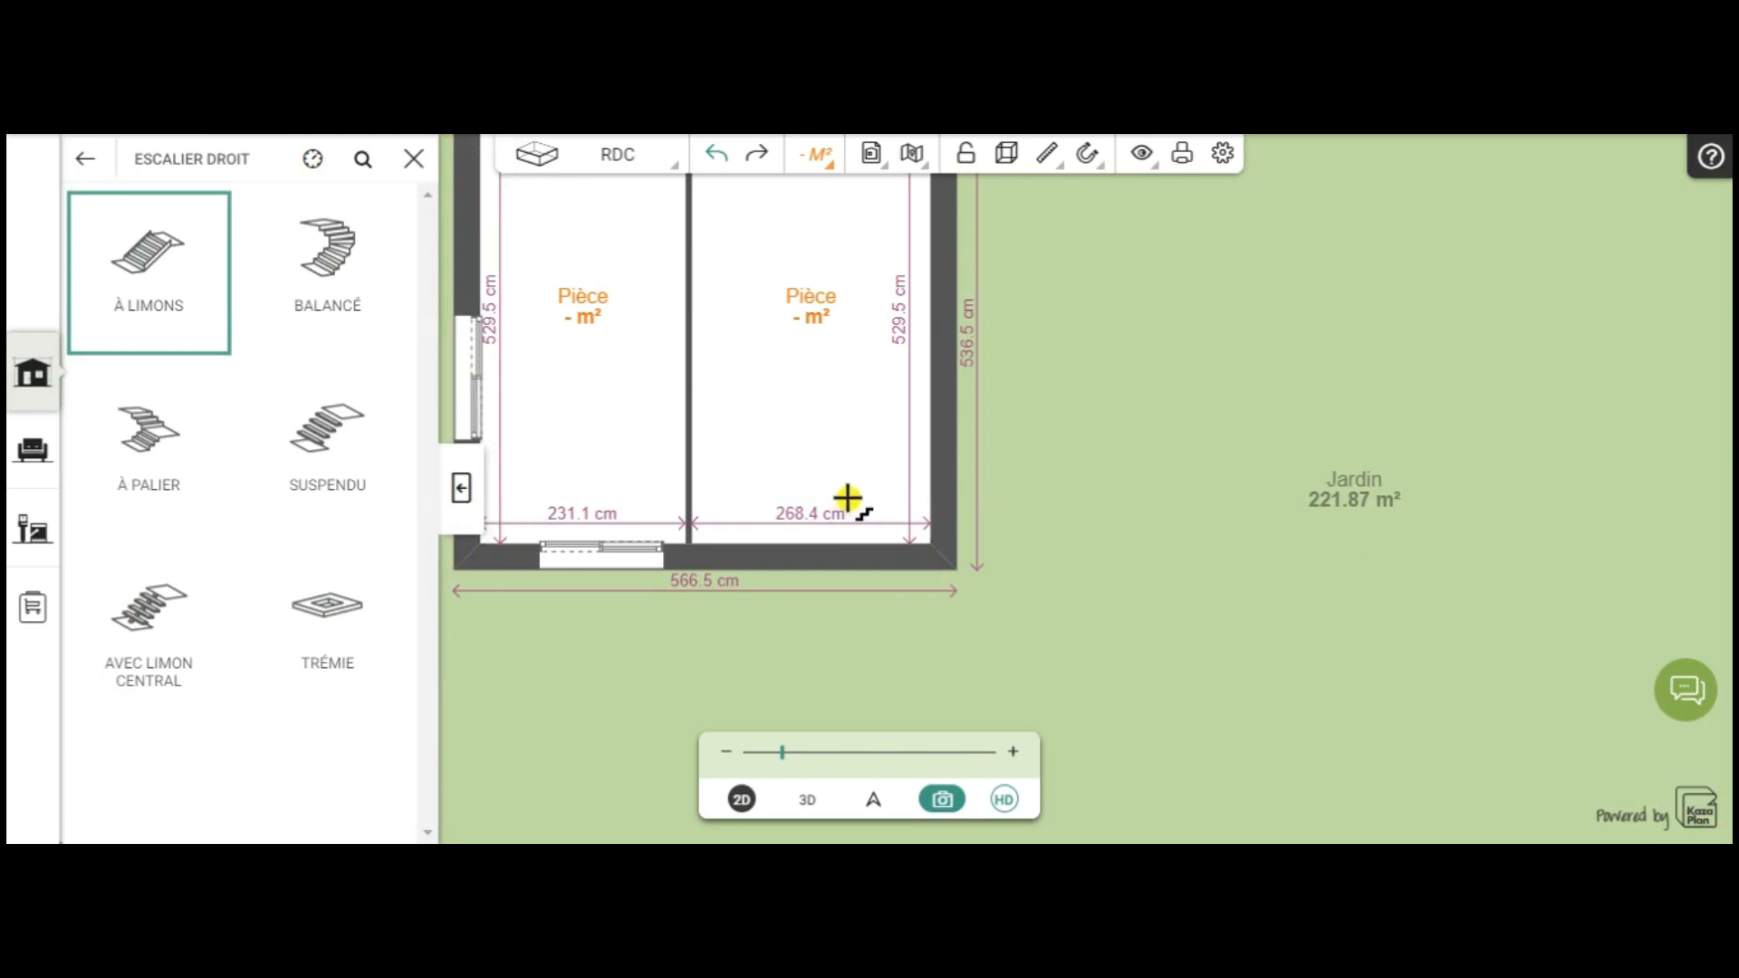
{"action": "left_click_drag", "start_coordinate": [847, 498], "coordinate": [654, 514]}
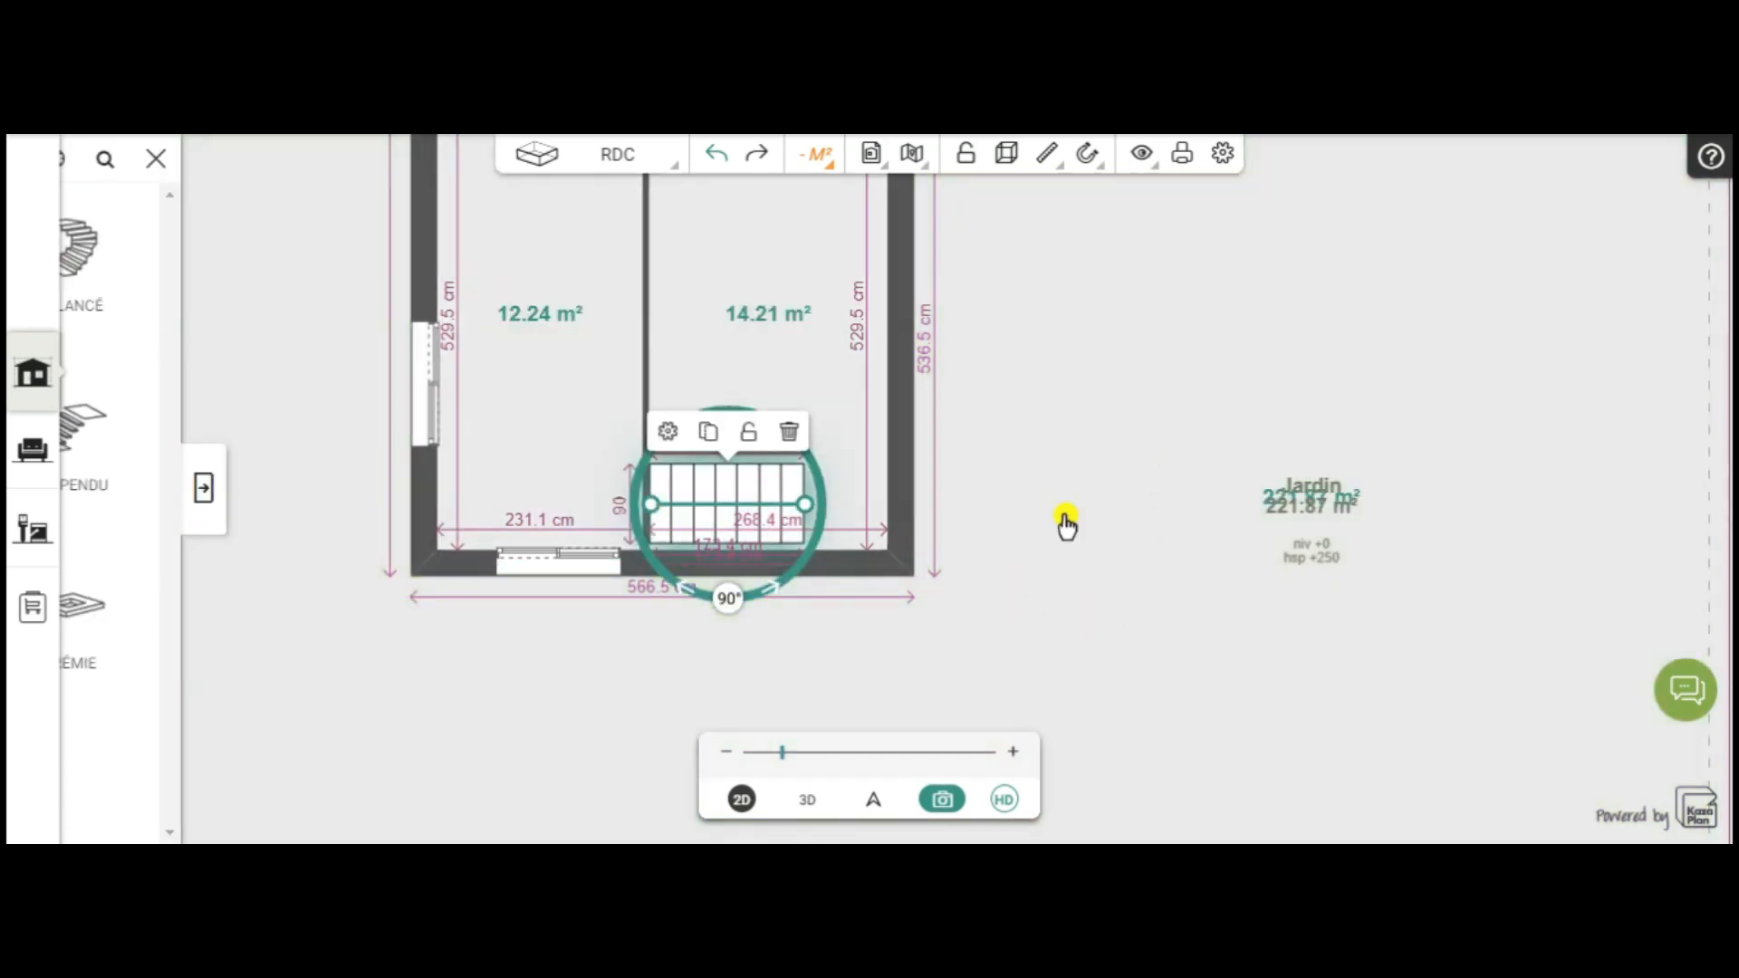
{"action": "left_click", "coordinate": [1048, 580]}
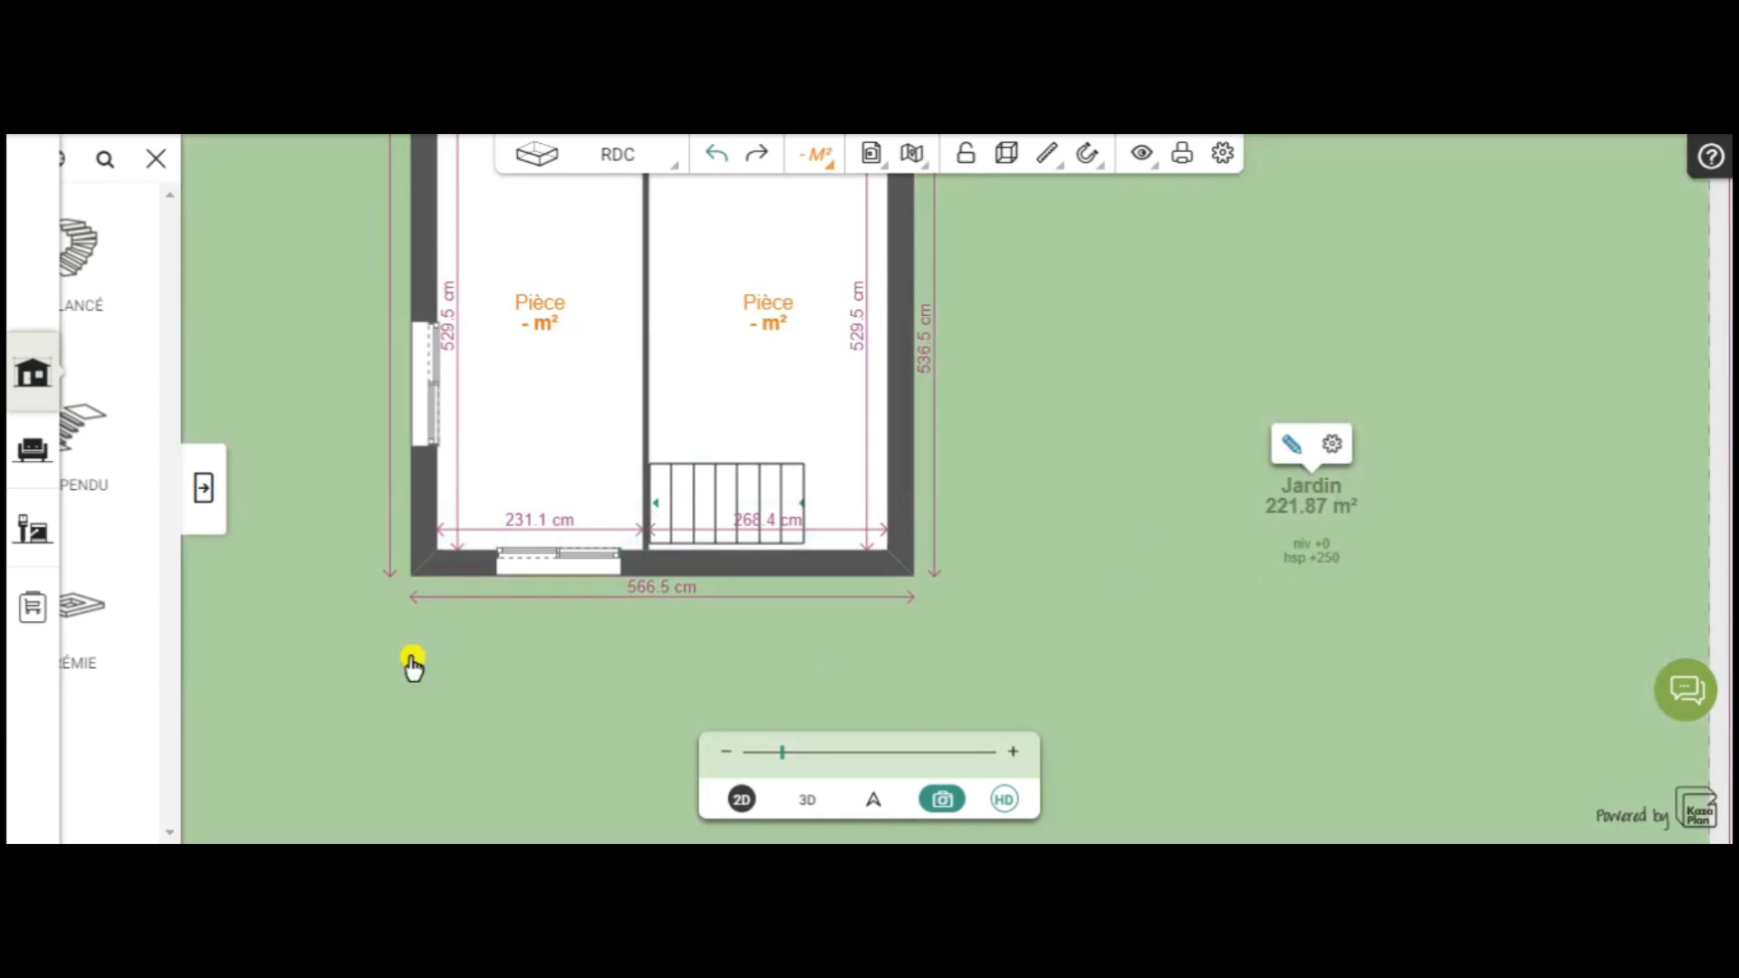
Close the catalogue and shift the staircase flush into the corner between the vertical partition and the south wall, 94.9 cm from the east wall
{"action": "left_click", "coordinate": [199, 490]}
{"action": "left_click", "coordinate": [459, 494]}
{"action": "left_click", "coordinate": [156, 161]}
{"action": "left_click", "coordinate": [1048, 633]}
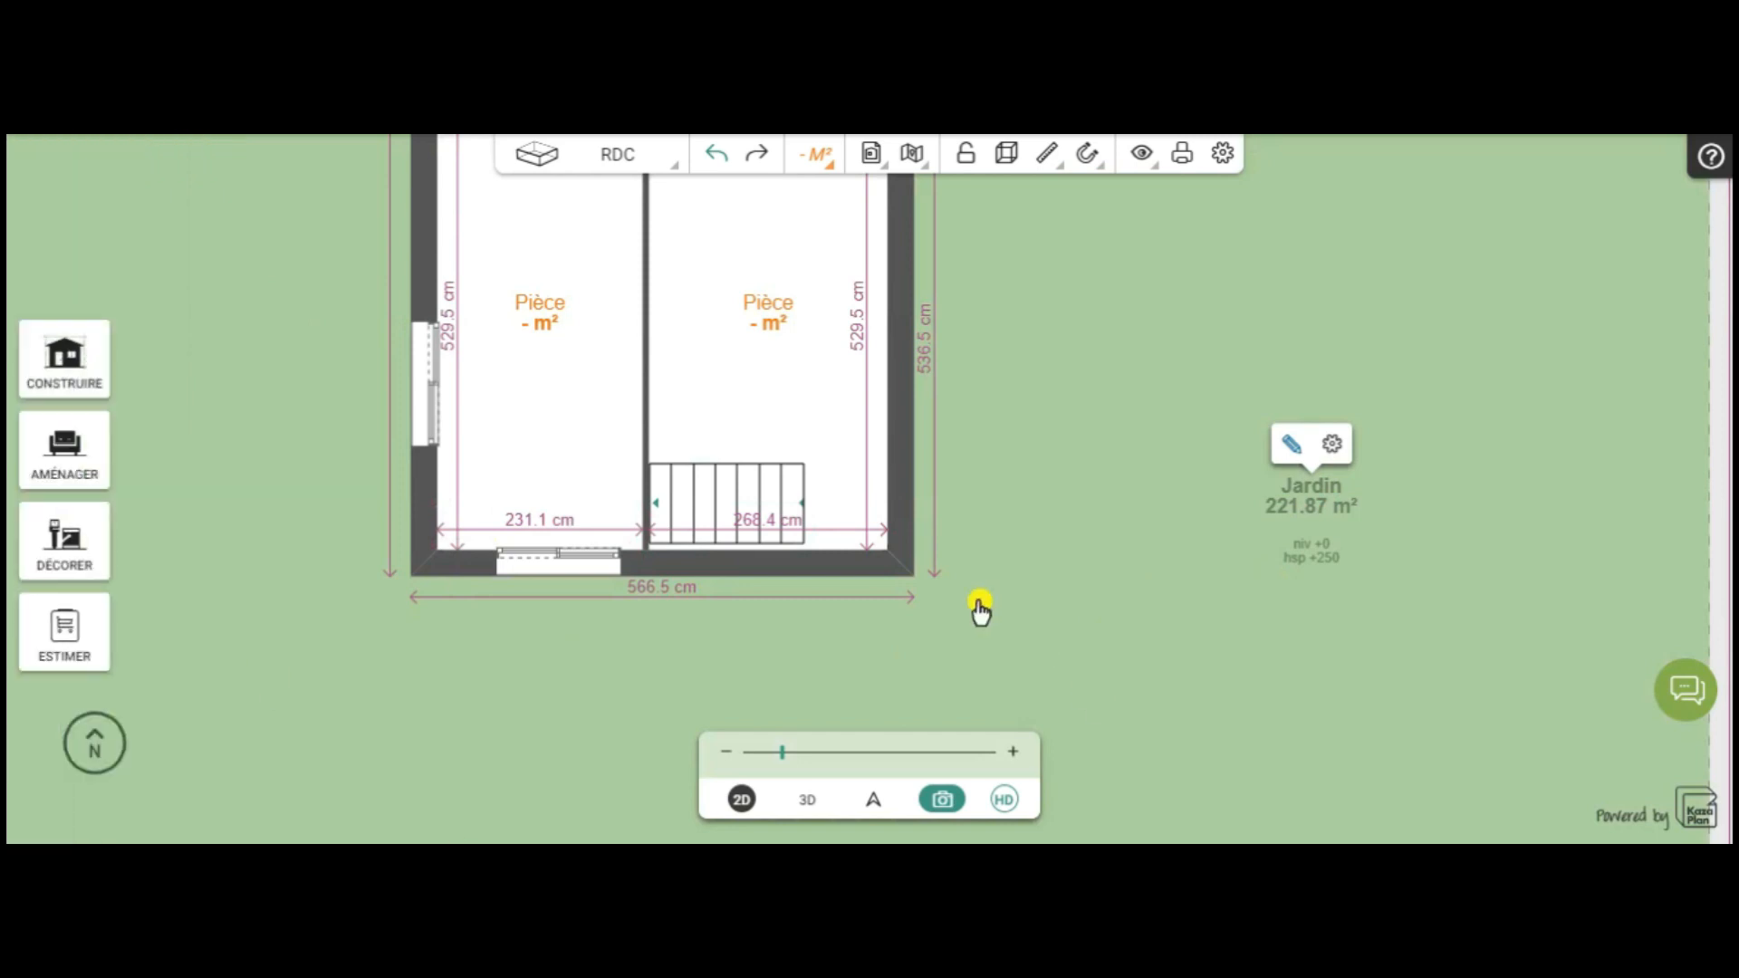
{"action": "left_click_drag", "start_coordinate": [1029, 590], "coordinate": [1184, 584]}
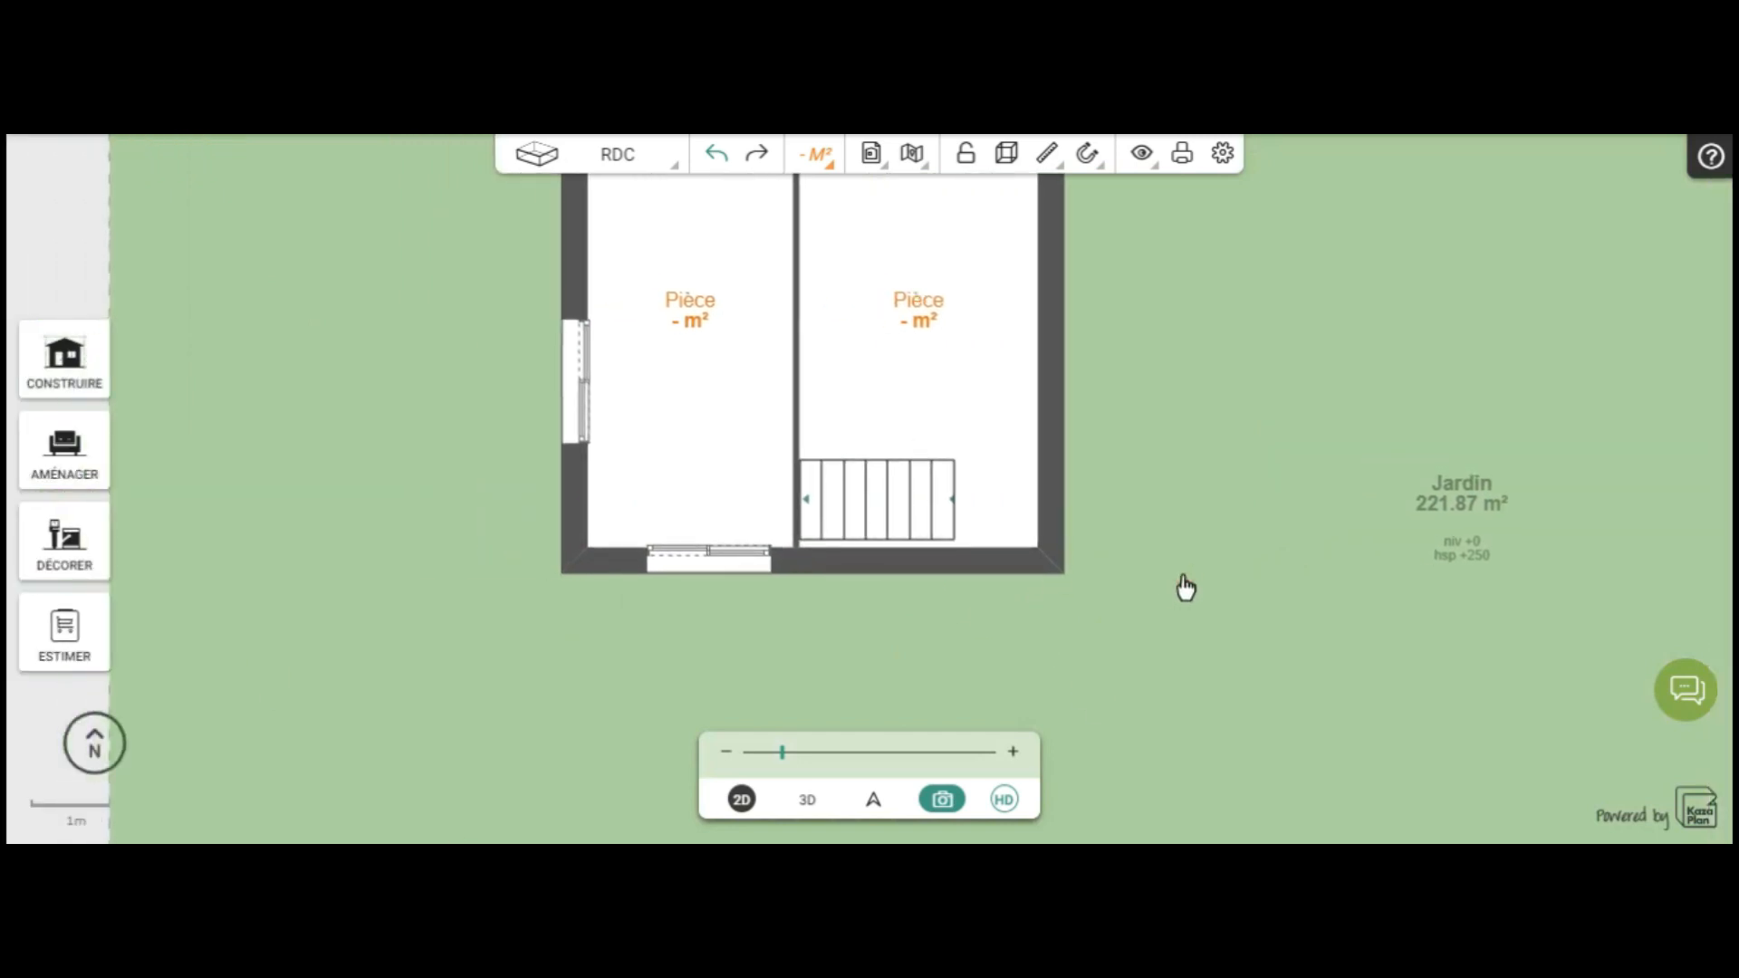
{"action": "scroll", "coordinate": [1165, 594], "scroll_direction": "up", "scroll_amount": 5}
{"action": "left_click_drag", "start_coordinate": [1194, 483], "coordinate": [1471, 497]}
{"action": "left_click", "coordinate": [841, 415]}
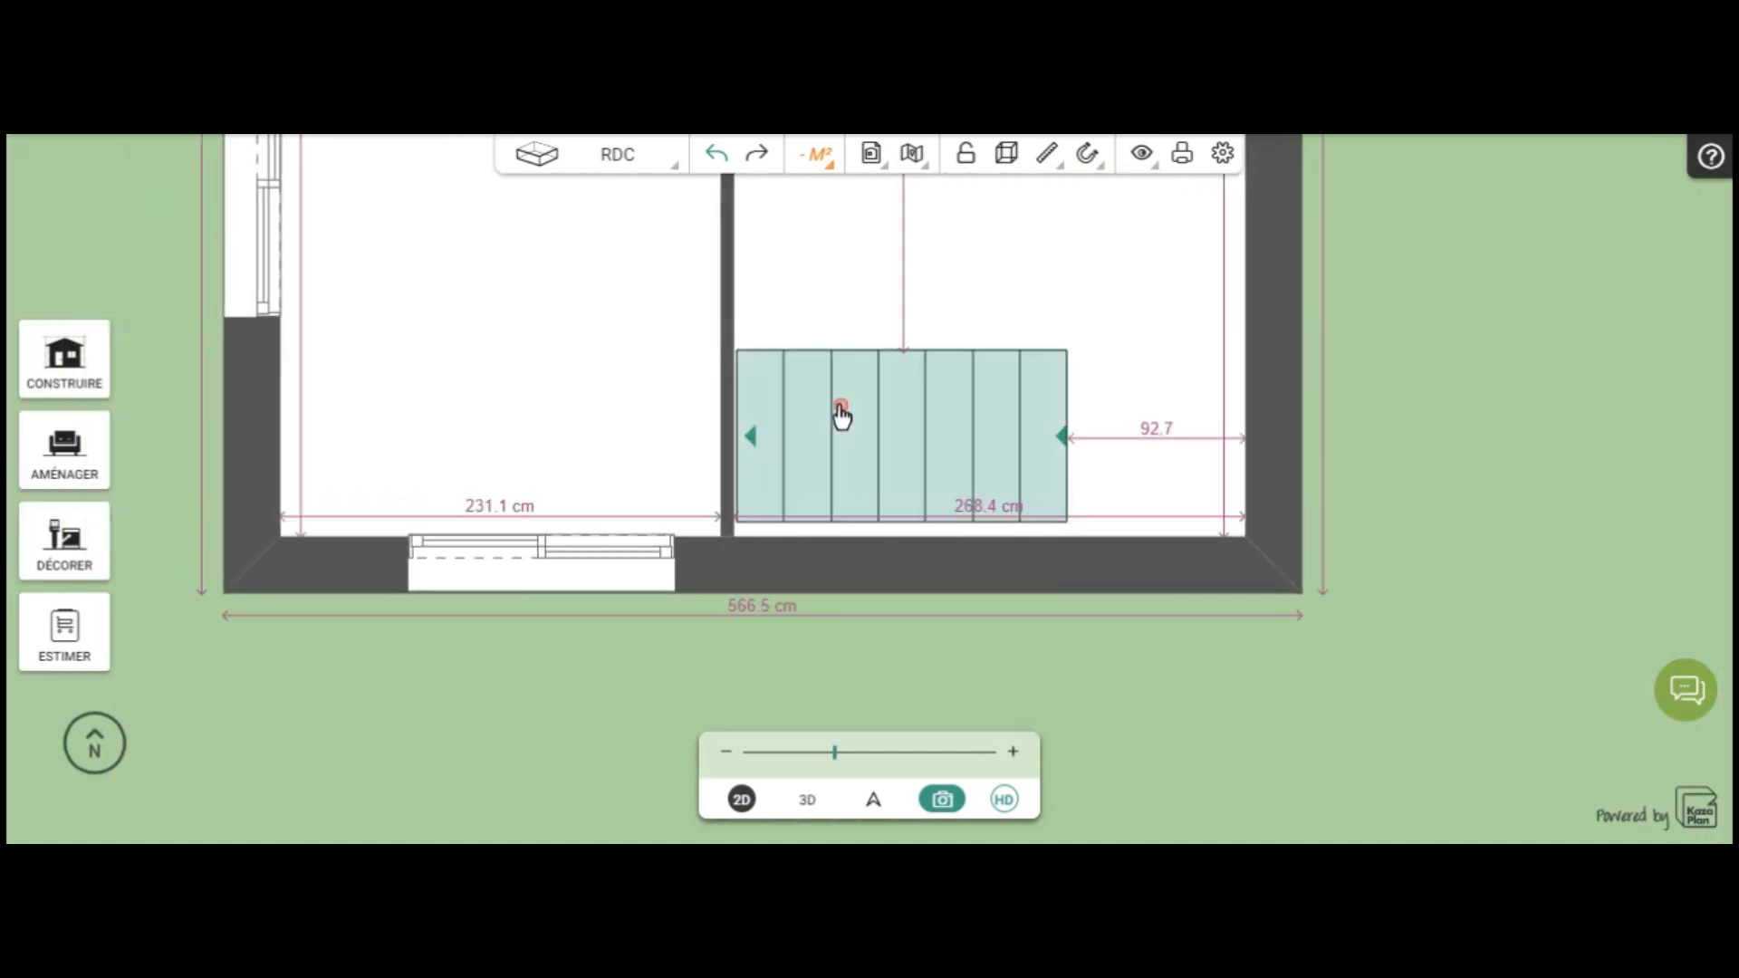
{"action": "left_click", "coordinate": [835, 415]}
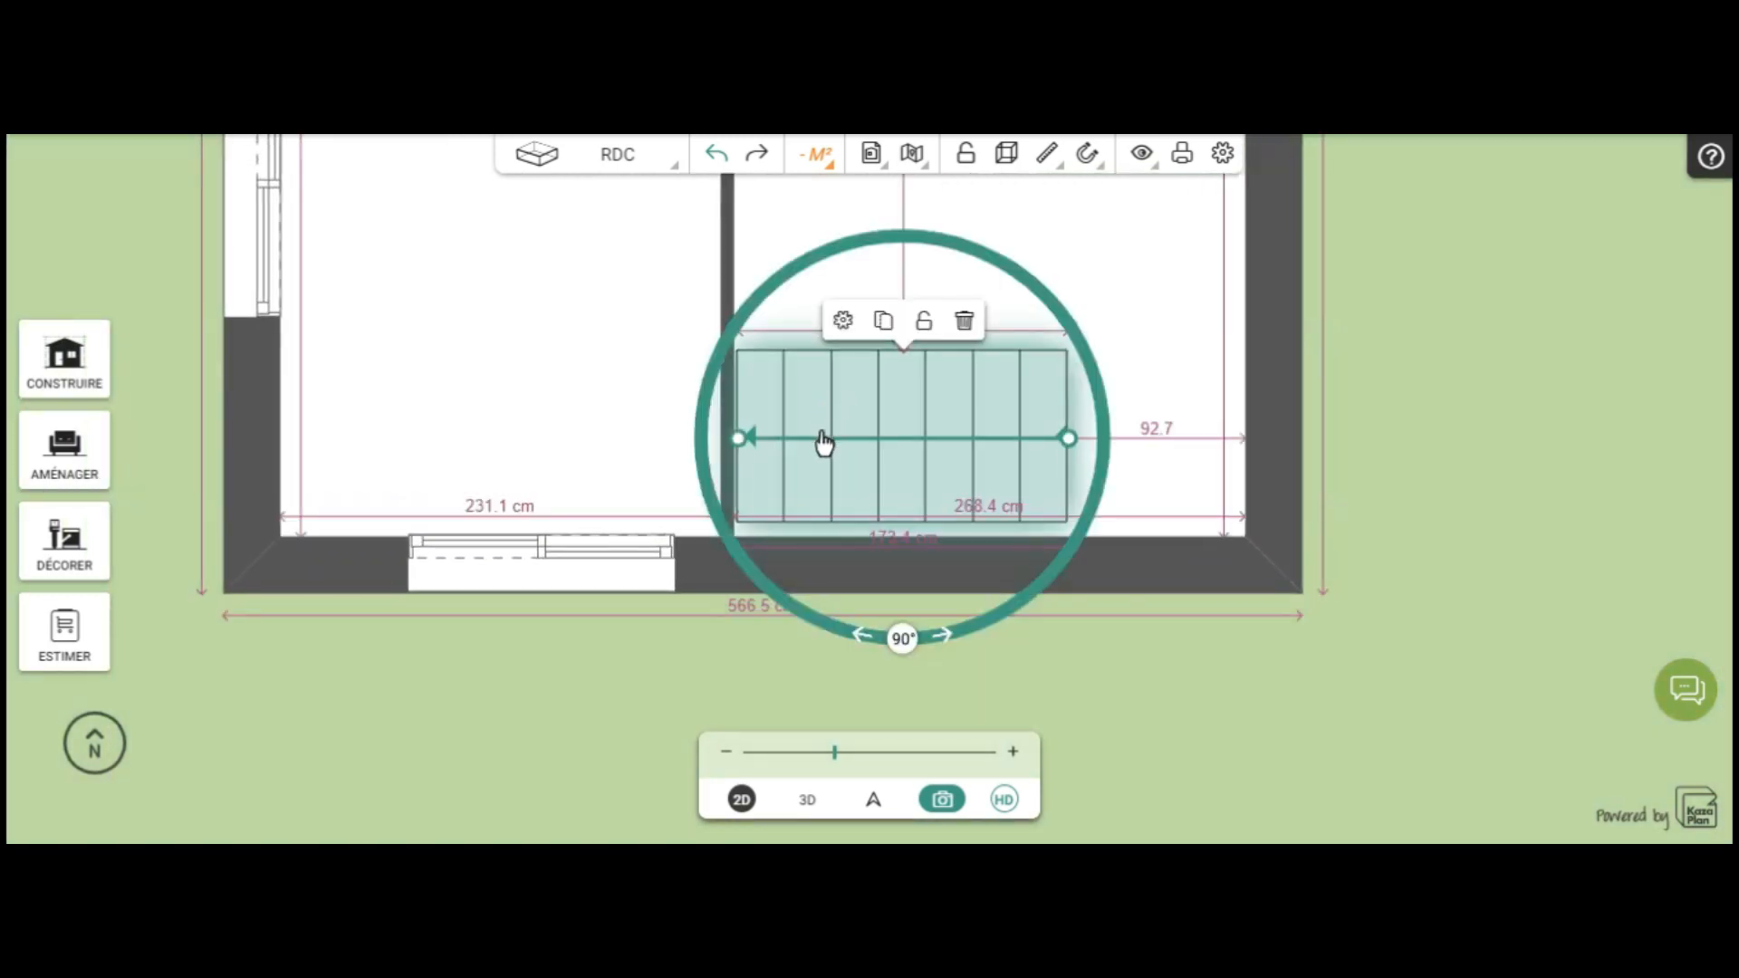
{"action": "left_click_drag", "start_coordinate": [823, 441], "coordinate": [820, 448]}
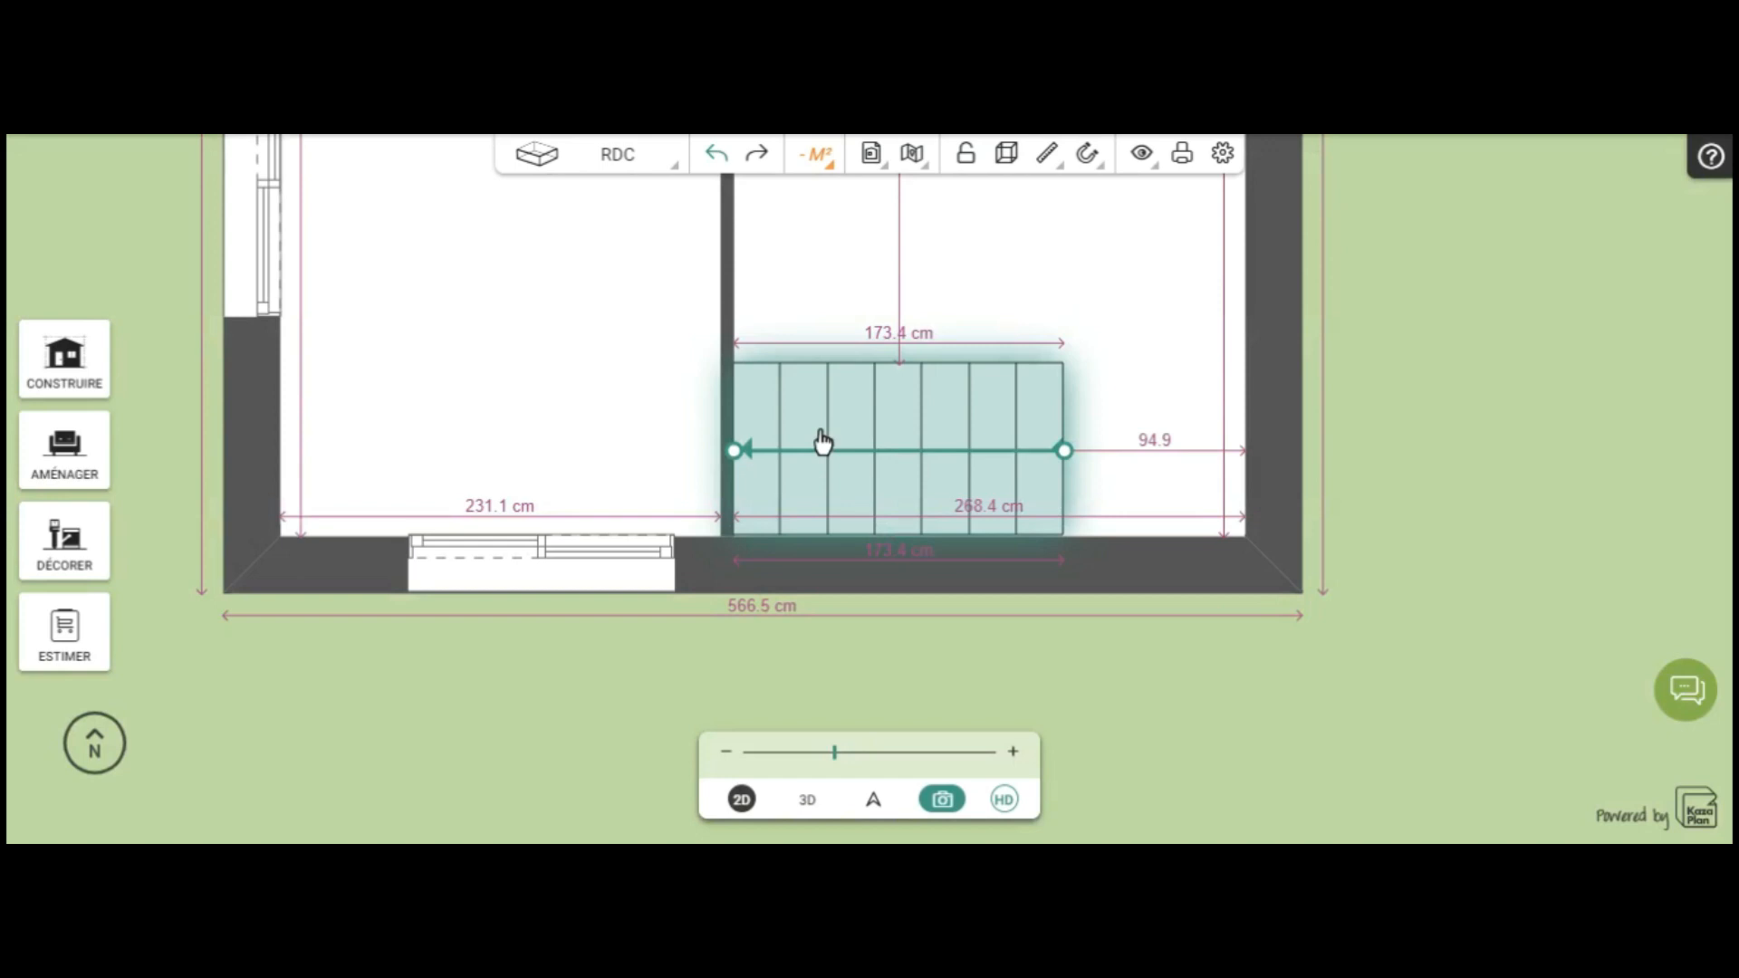
{"action": "left_click", "coordinate": [822, 441]}
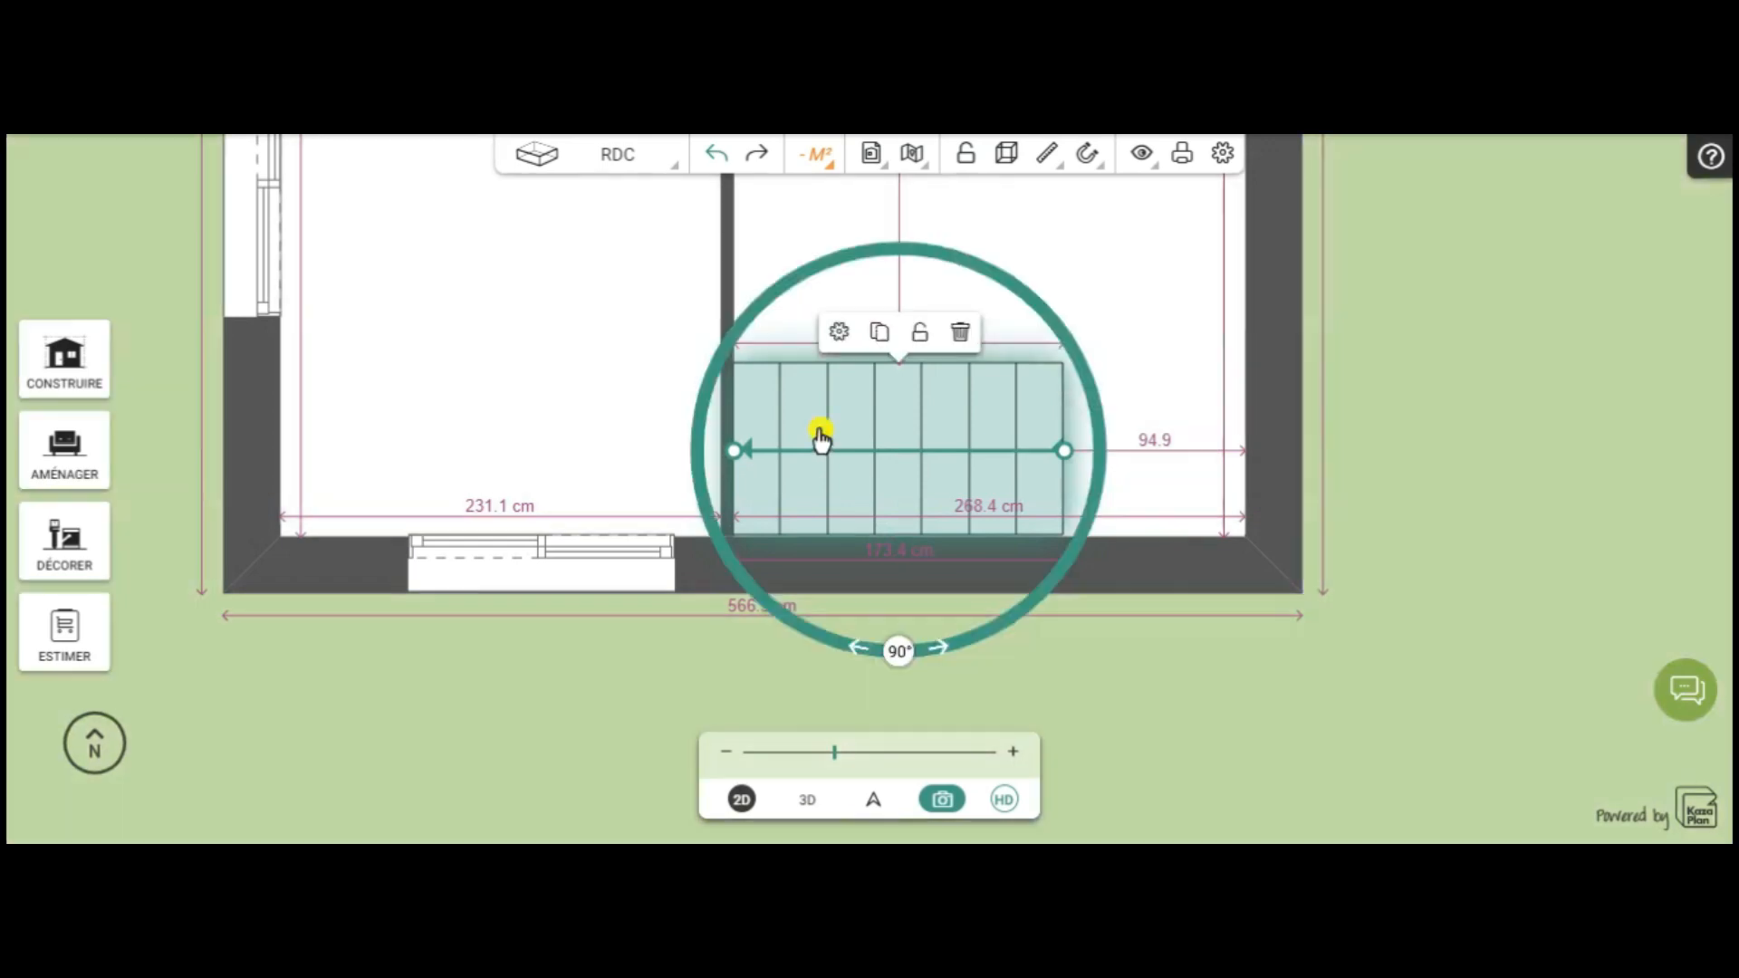
Lock the staircase in its position
{"action": "left_click", "coordinate": [920, 335]}
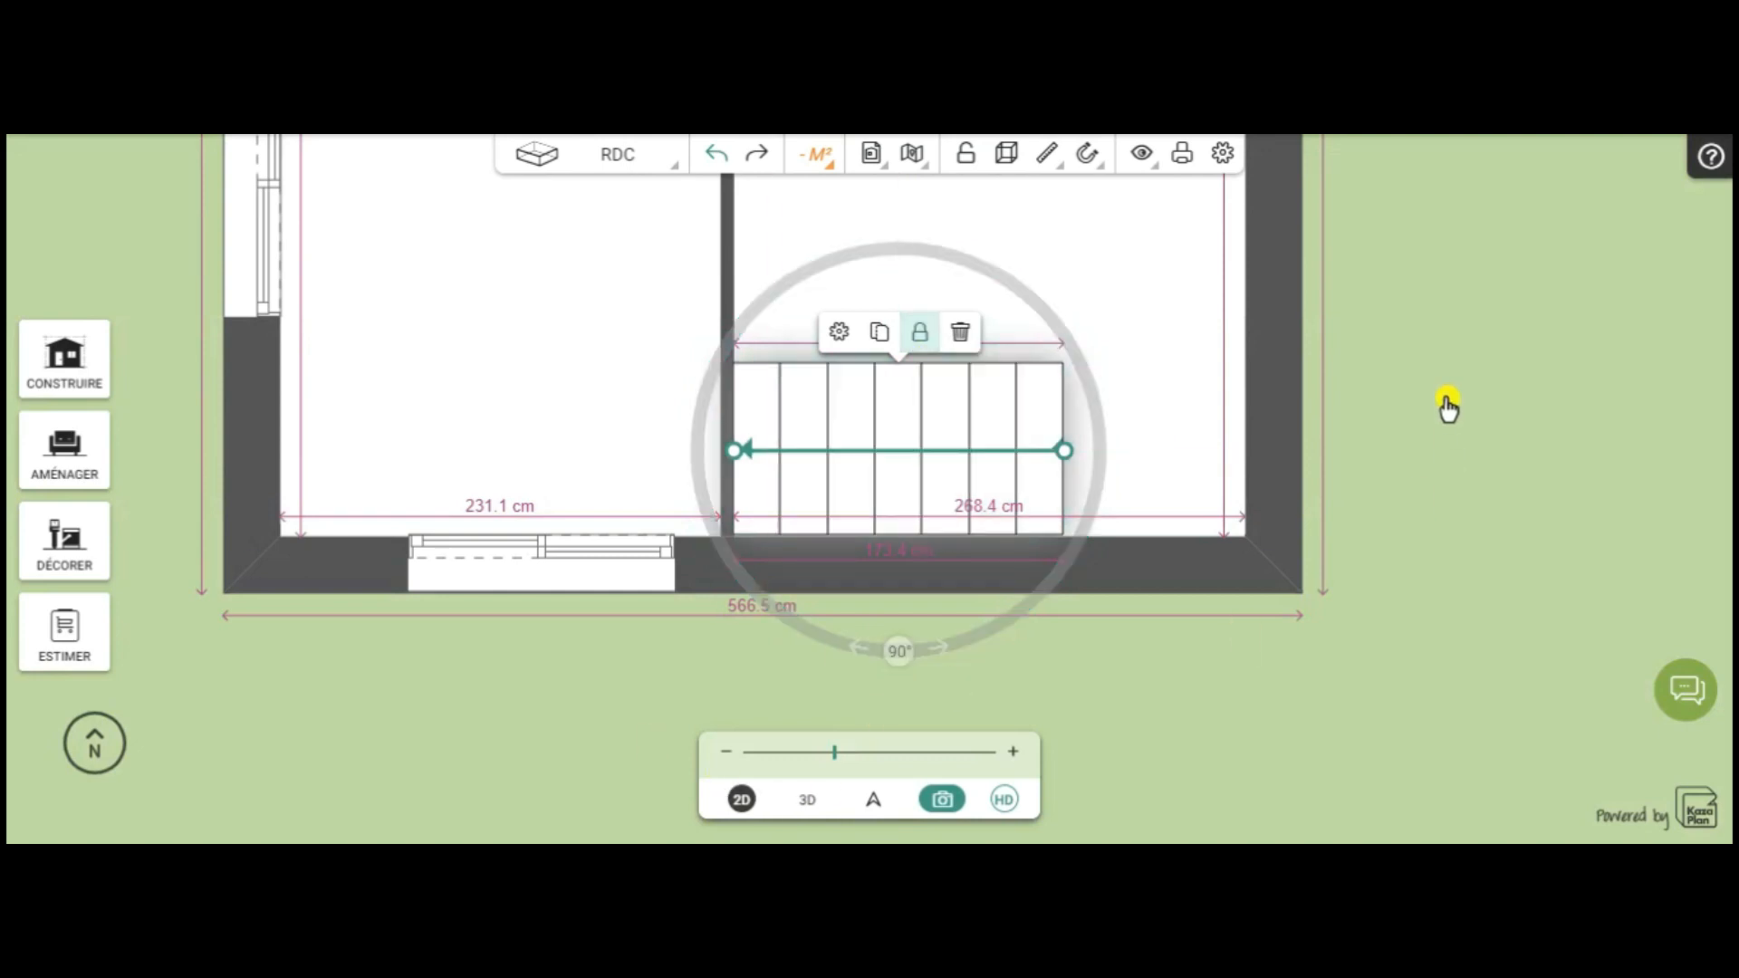
{"action": "scroll", "coordinate": [1449, 412], "scroll_direction": "down", "scroll_amount": 2}
{"action": "left_click", "coordinate": [1416, 357]}
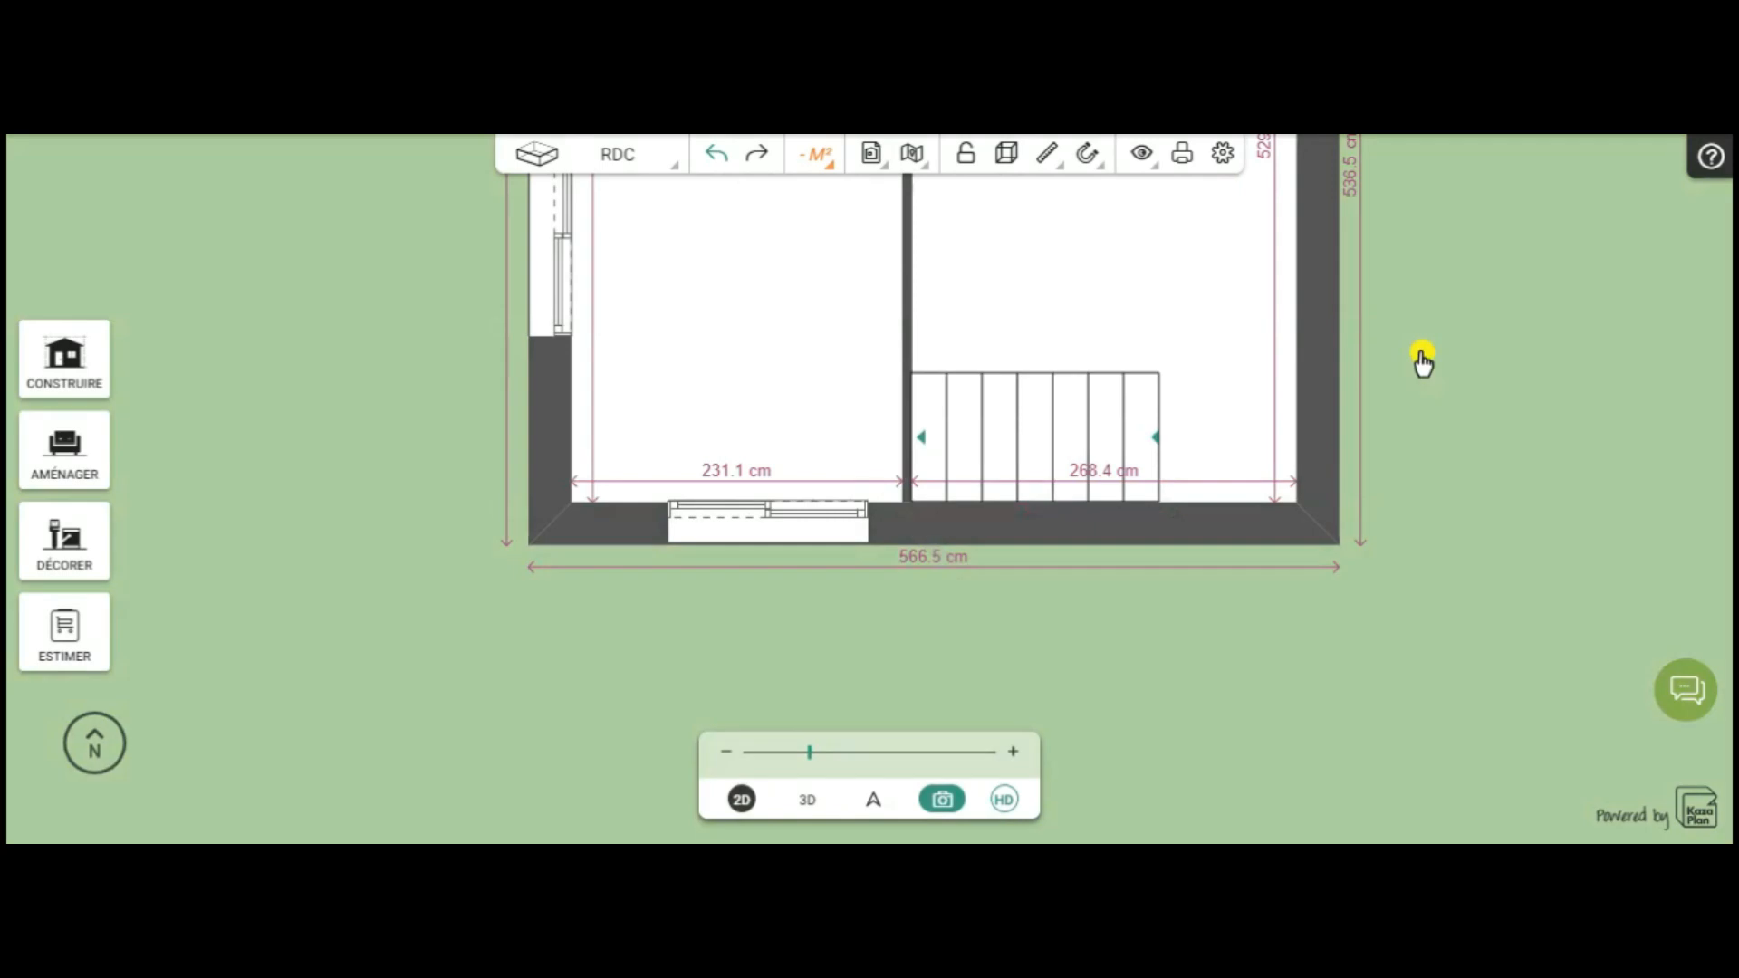
Switch the plan from the ground floor to the first floor (1ER ÉTAGE), showing the area above the staircase
{"action": "scroll", "coordinate": [1494, 308], "scroll_direction": "down", "scroll_amount": 2}
{"action": "scroll", "coordinate": [1480, 315], "scroll_direction": "down", "scroll_amount": 2}
{"action": "left_click_drag", "start_coordinate": [1479, 315], "coordinate": [1404, 477]}
{"action": "left_click_drag", "start_coordinate": [1440, 406], "coordinate": [1346, 372]}
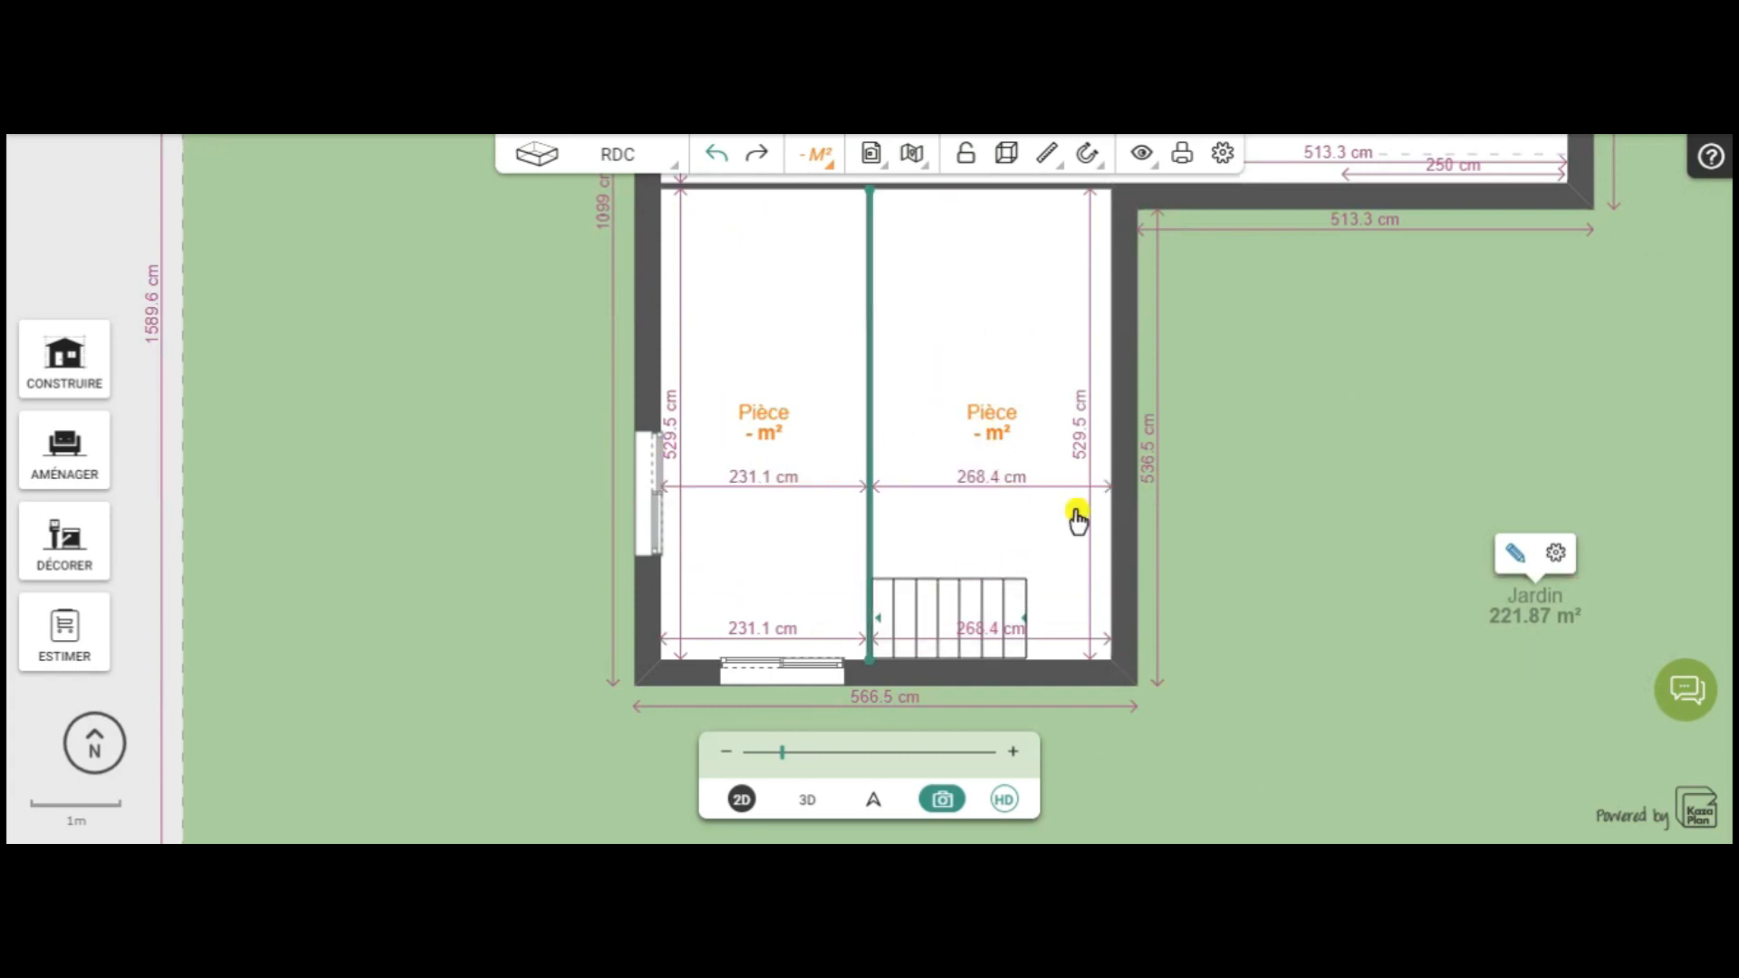
{"action": "left_click_drag", "start_coordinate": [1405, 481], "coordinate": [1343, 497]}
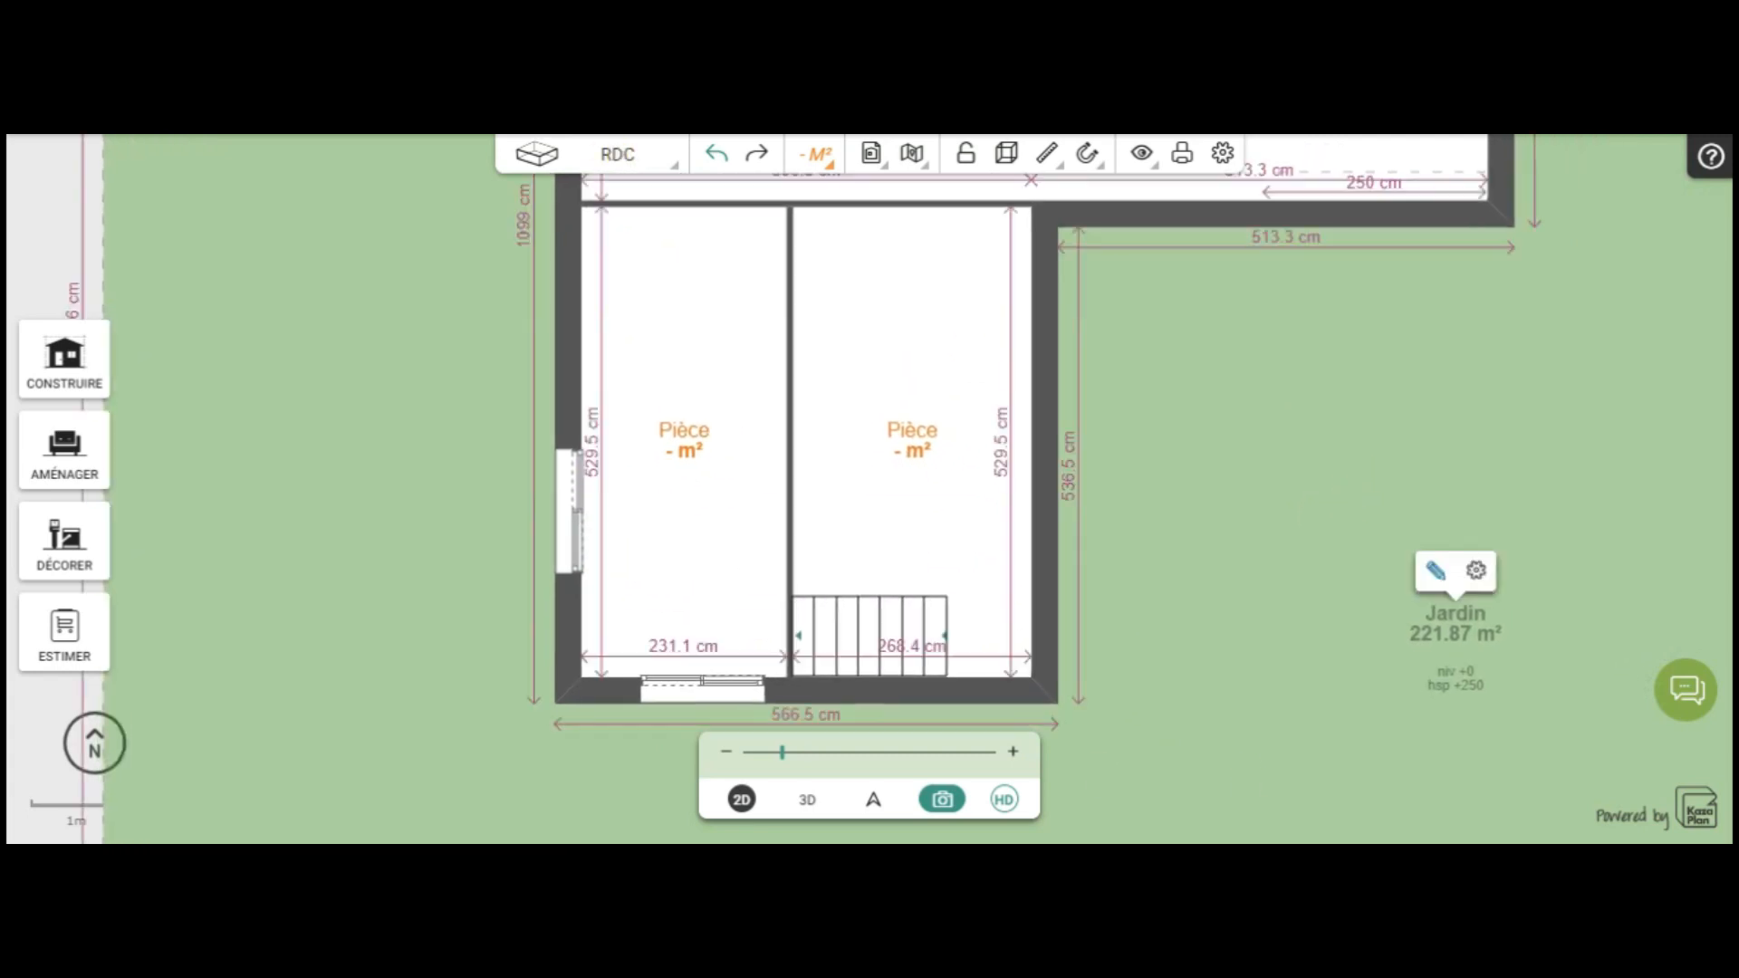
{"action": "left_click", "coordinate": [617, 155]}
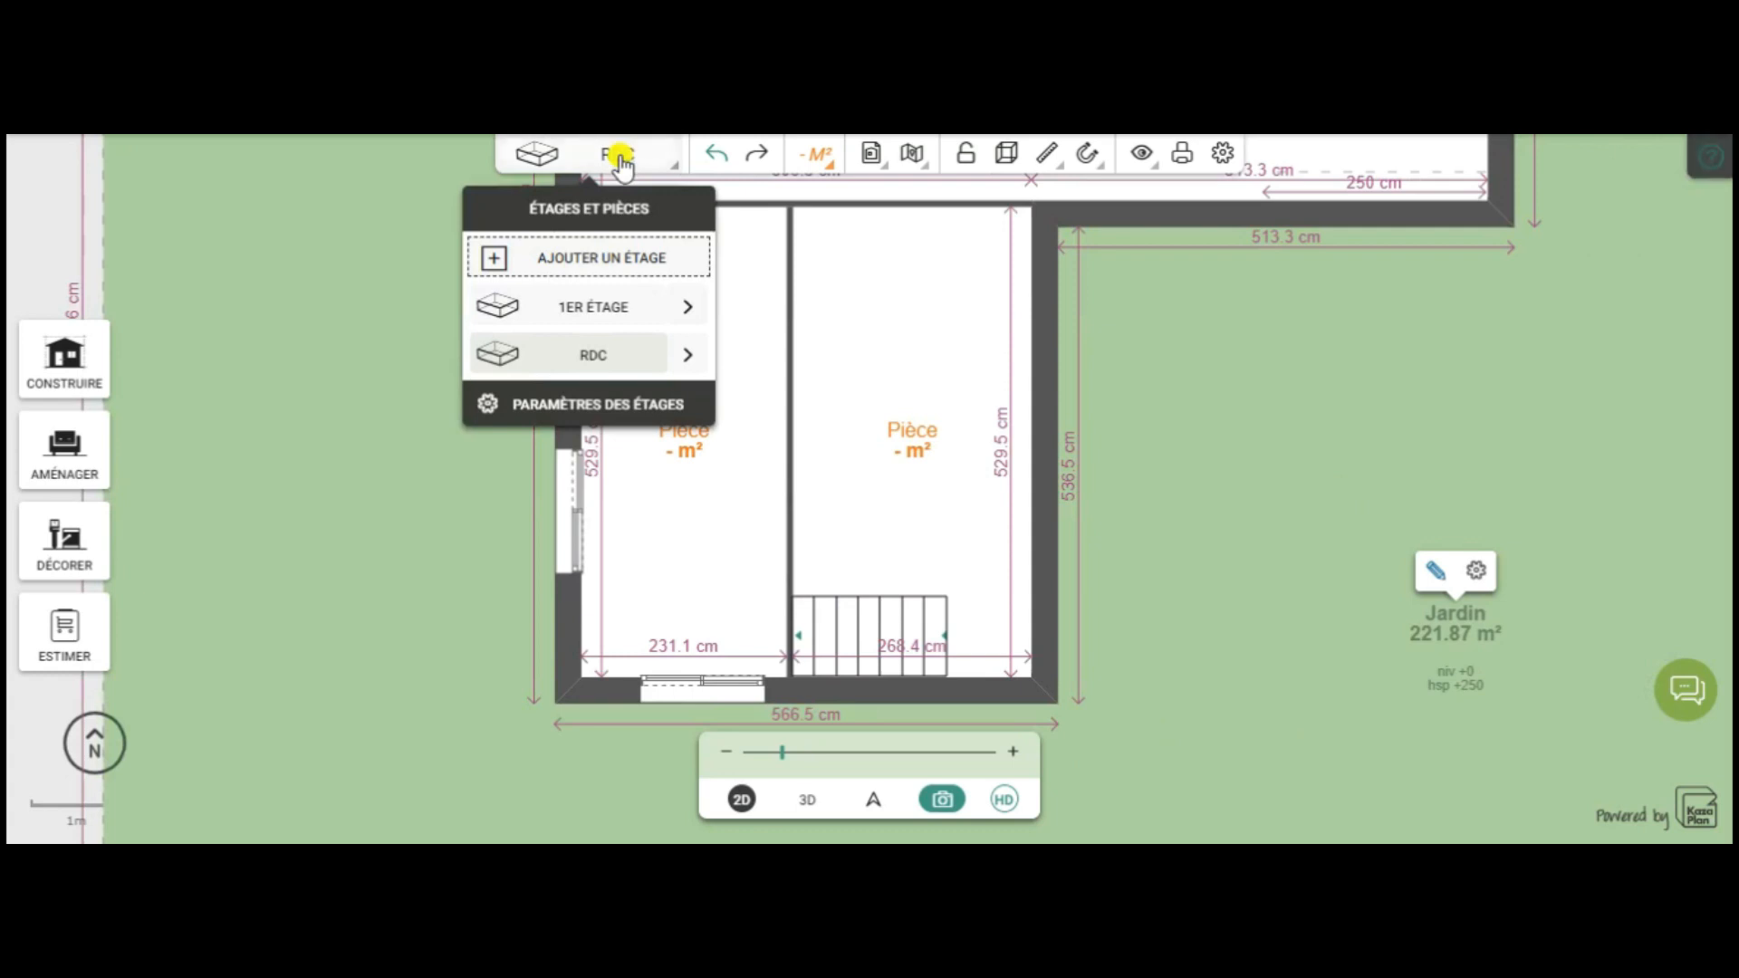
{"action": "left_click", "coordinate": [590, 308]}
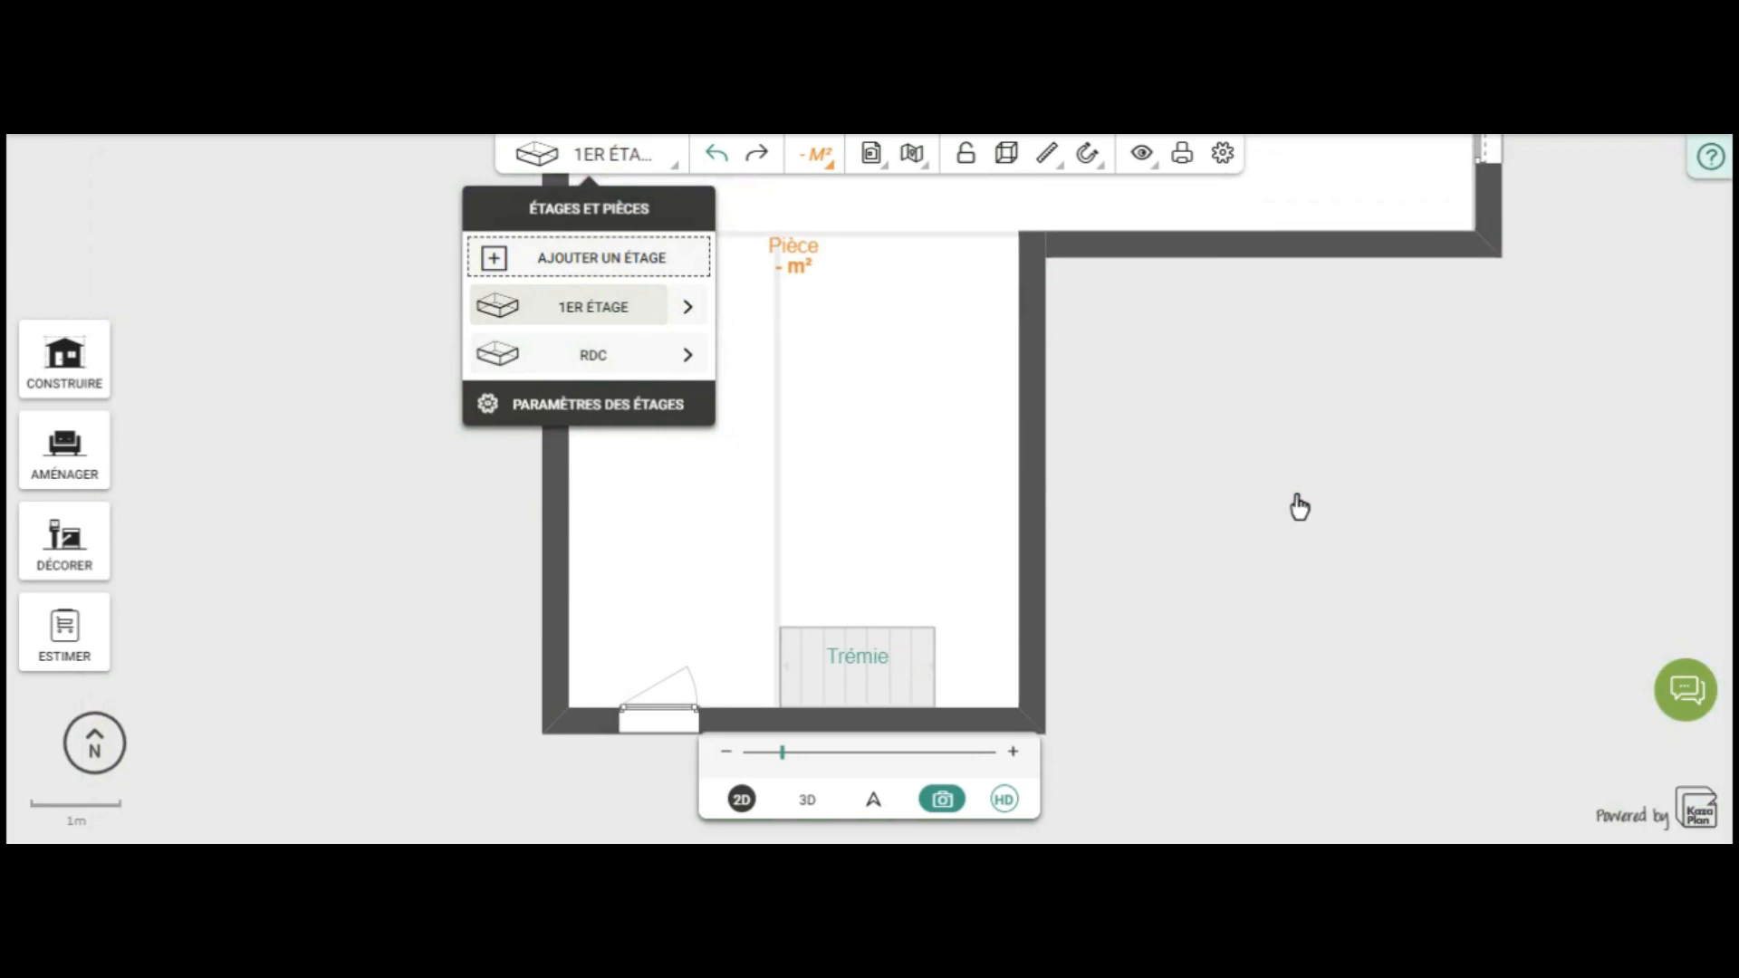
{"action": "left_click", "coordinate": [357, 448]}
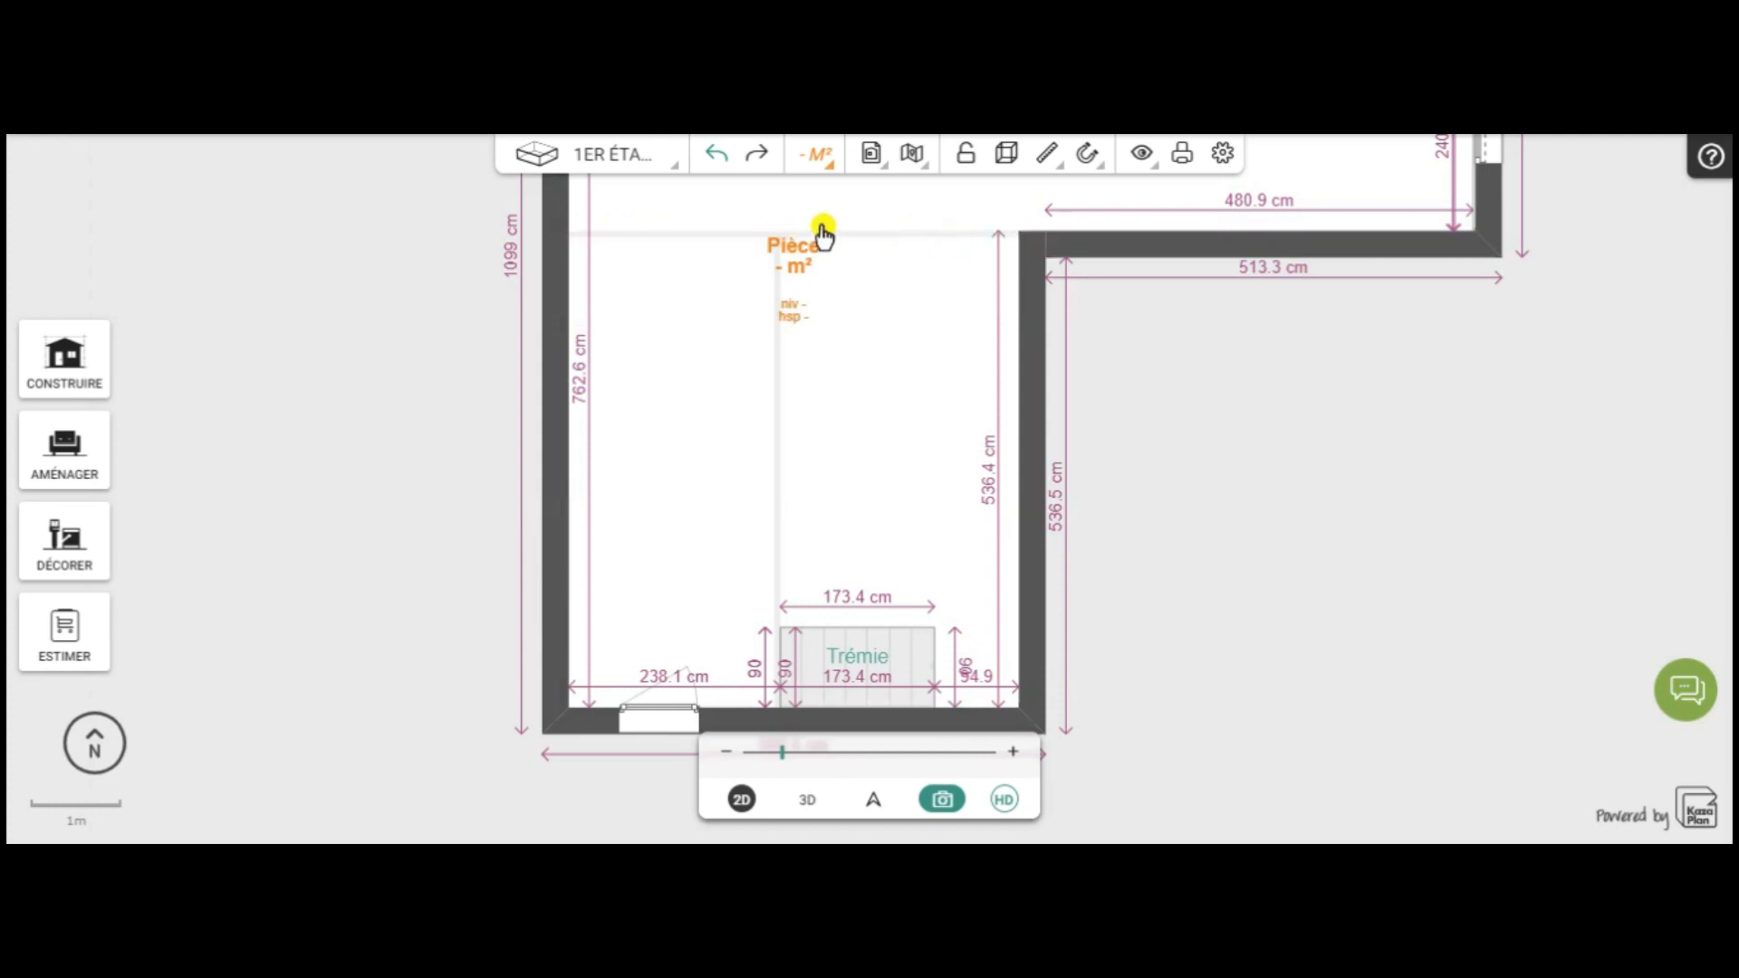
{"action": "left_click_drag", "start_coordinate": [1234, 497], "coordinate": [1231, 572]}
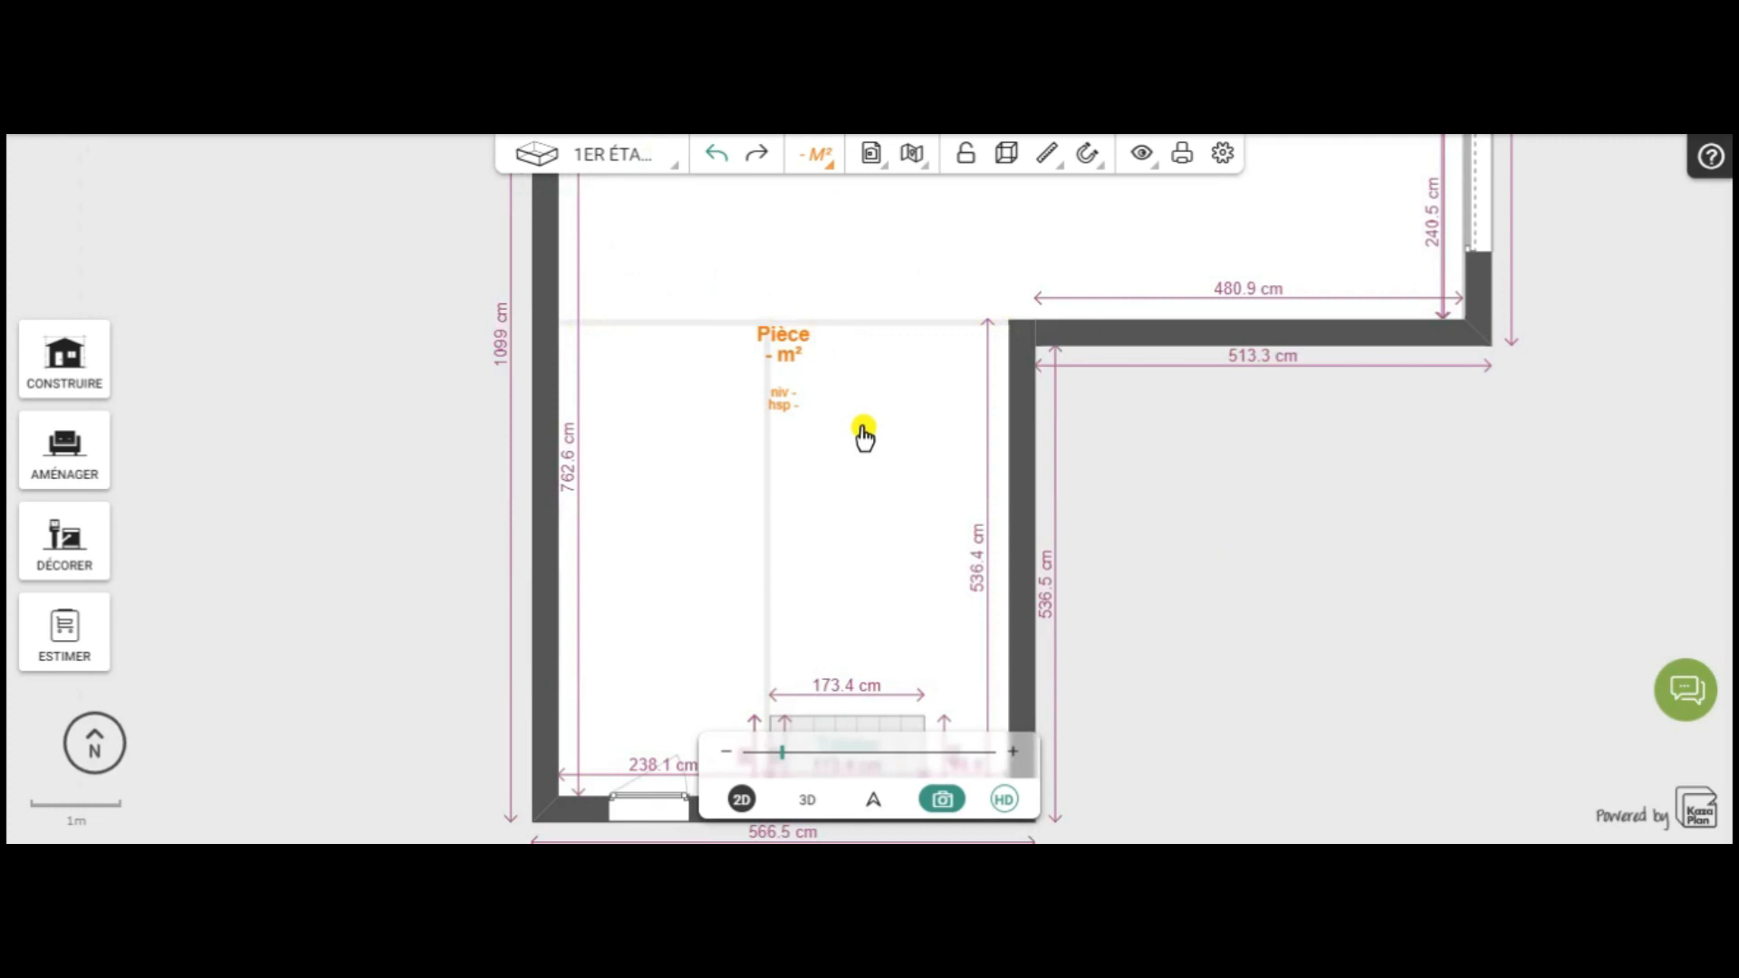
Draw a horizontal partition (CLOISON) on the first floor from the west wall to the L's inner corner, following the ground-floor partition's ghost line
{"action": "left_click", "coordinate": [60, 355]}
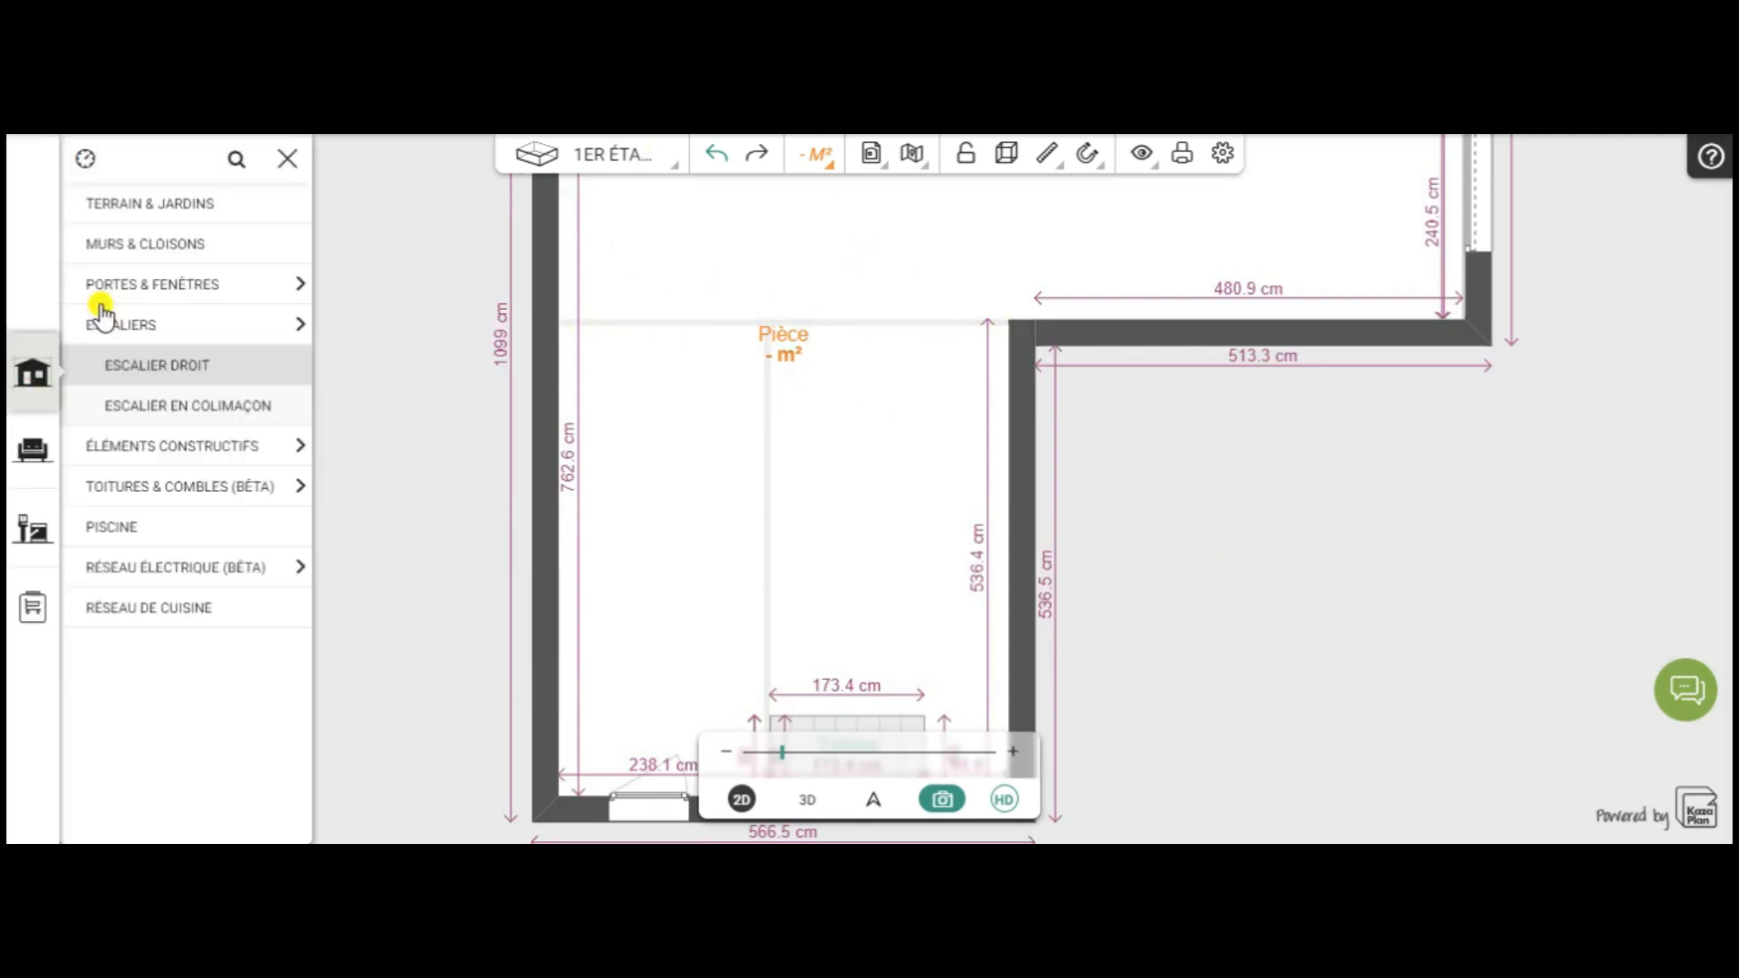
{"action": "left_click", "coordinate": [104, 319]}
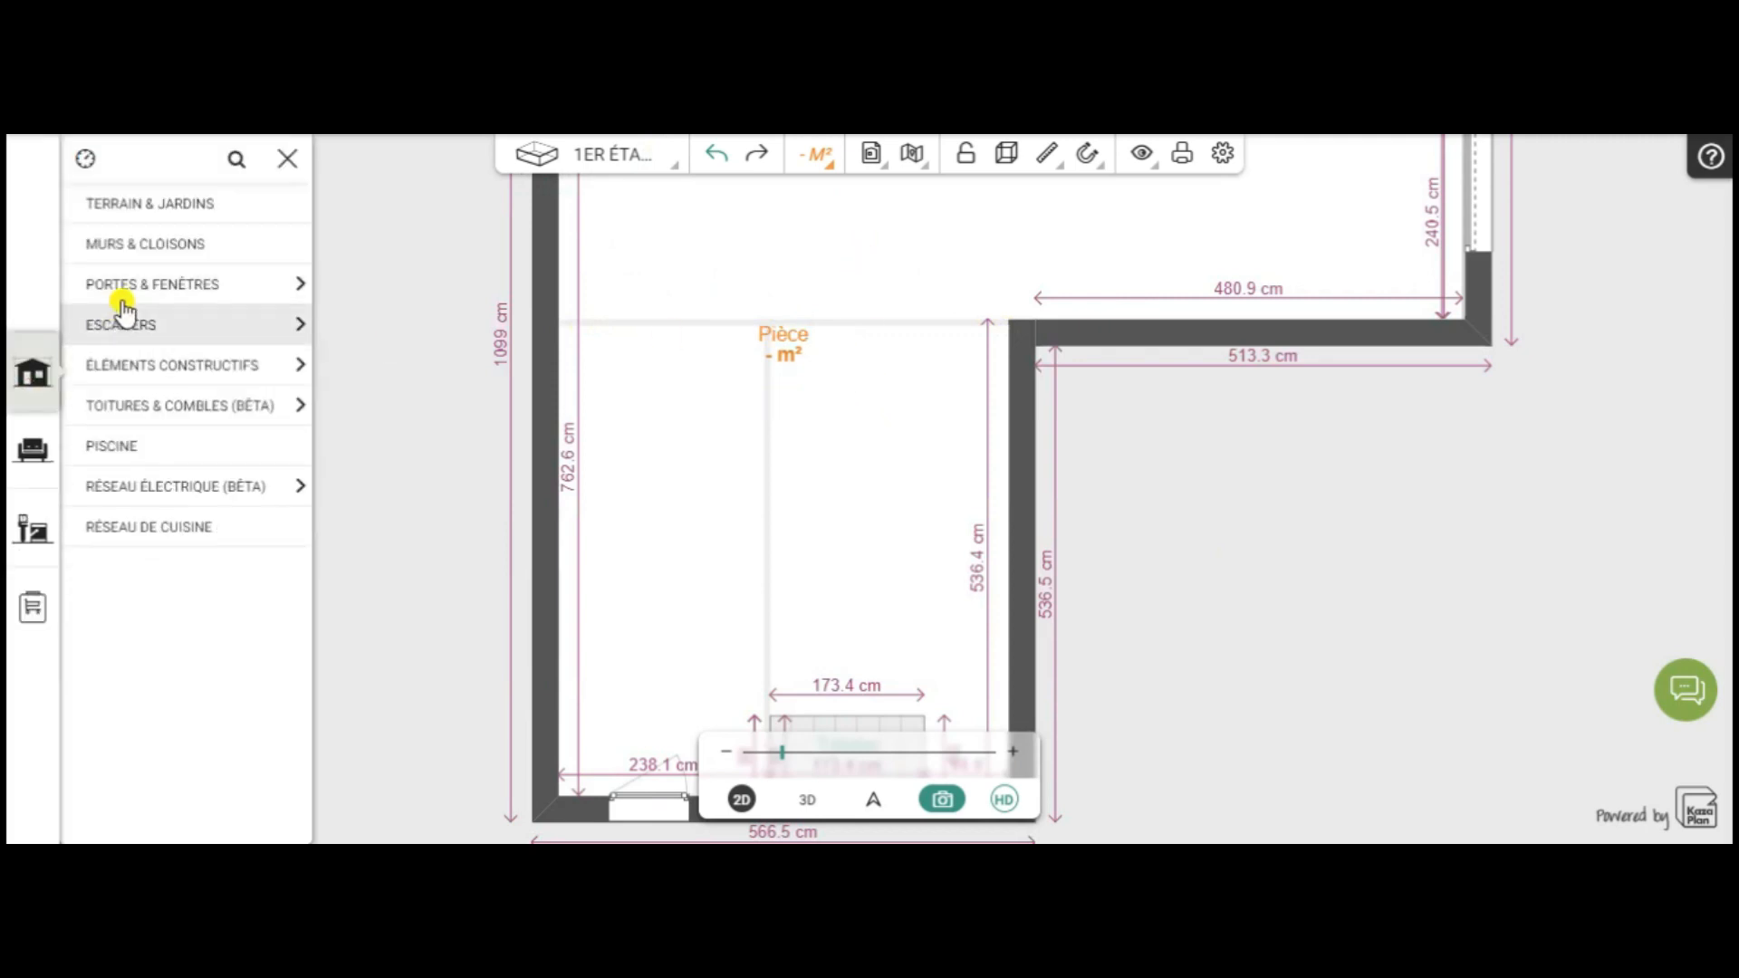
{"action": "left_click", "coordinate": [104, 246]}
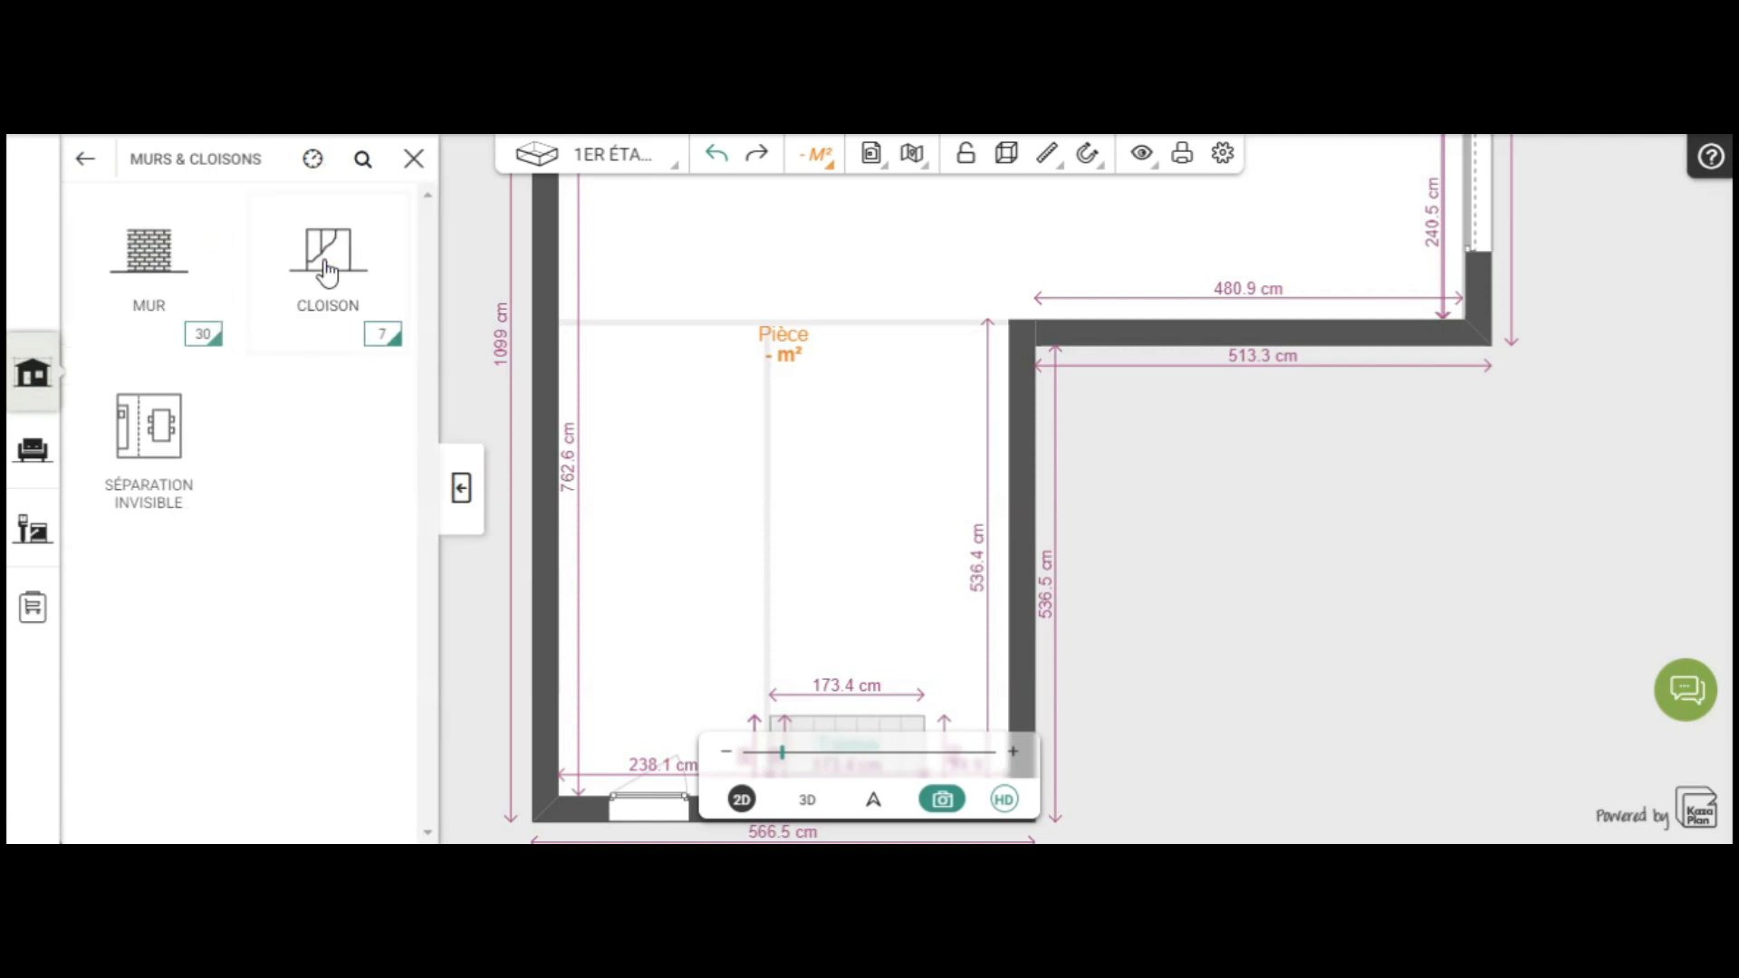
{"action": "left_click", "coordinate": [328, 272]}
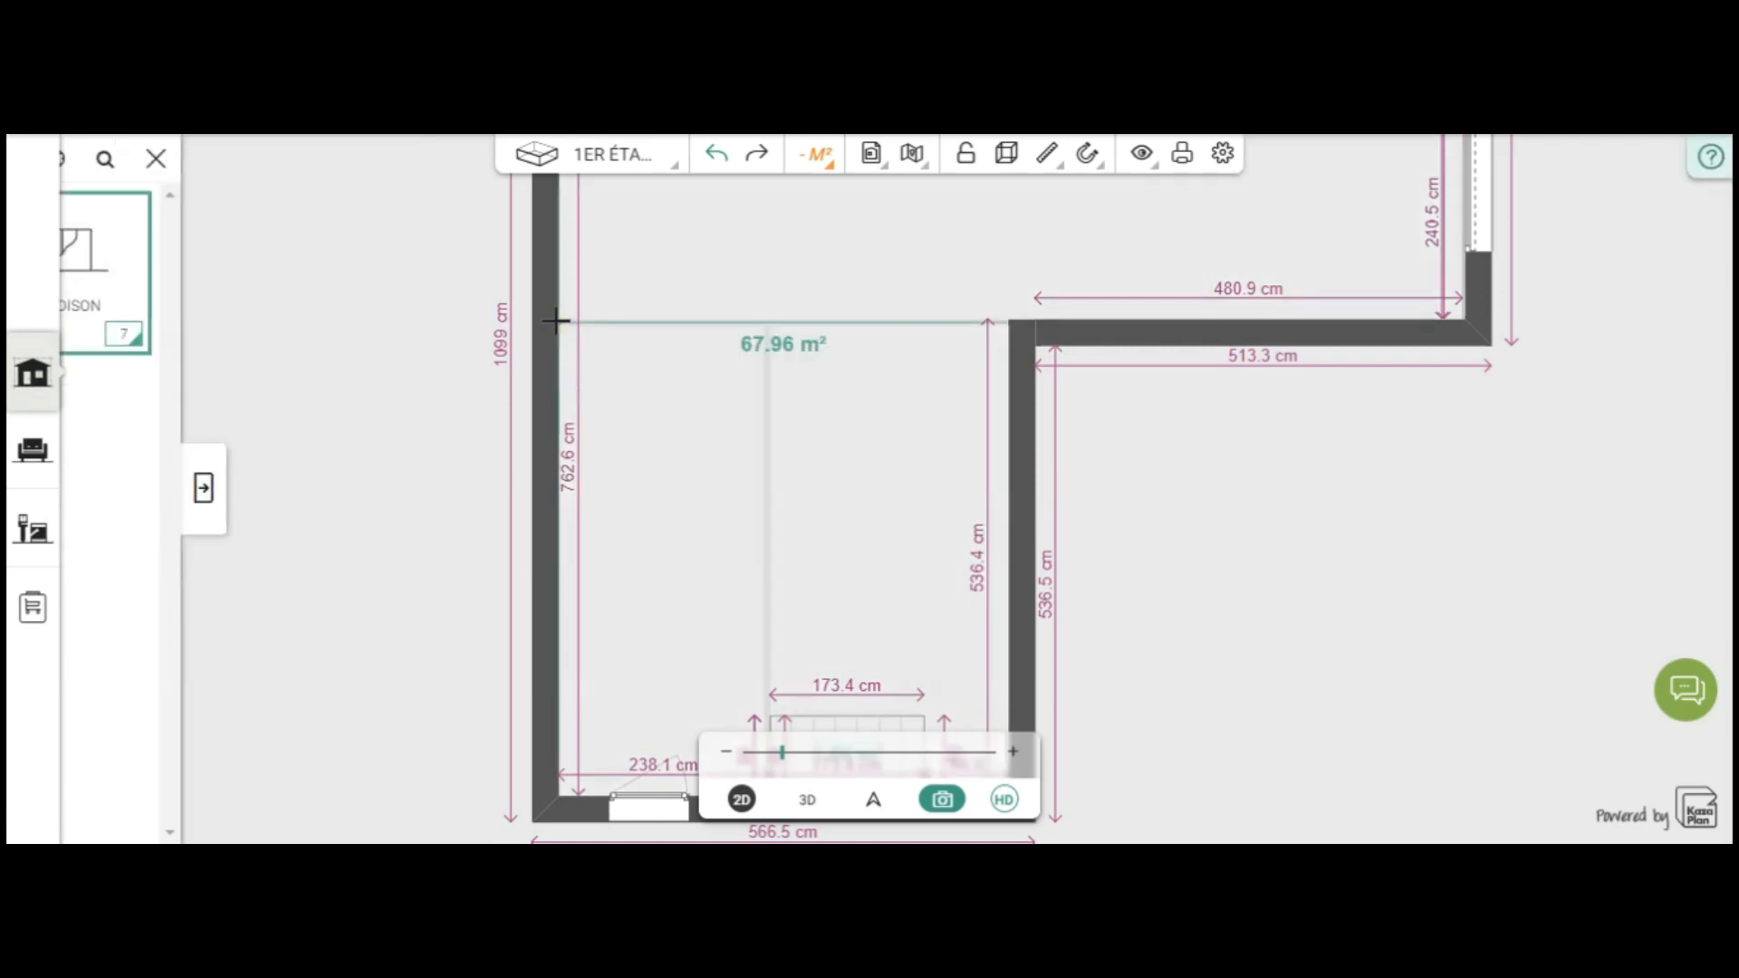
{"action": "left_click", "coordinate": [556, 320]}
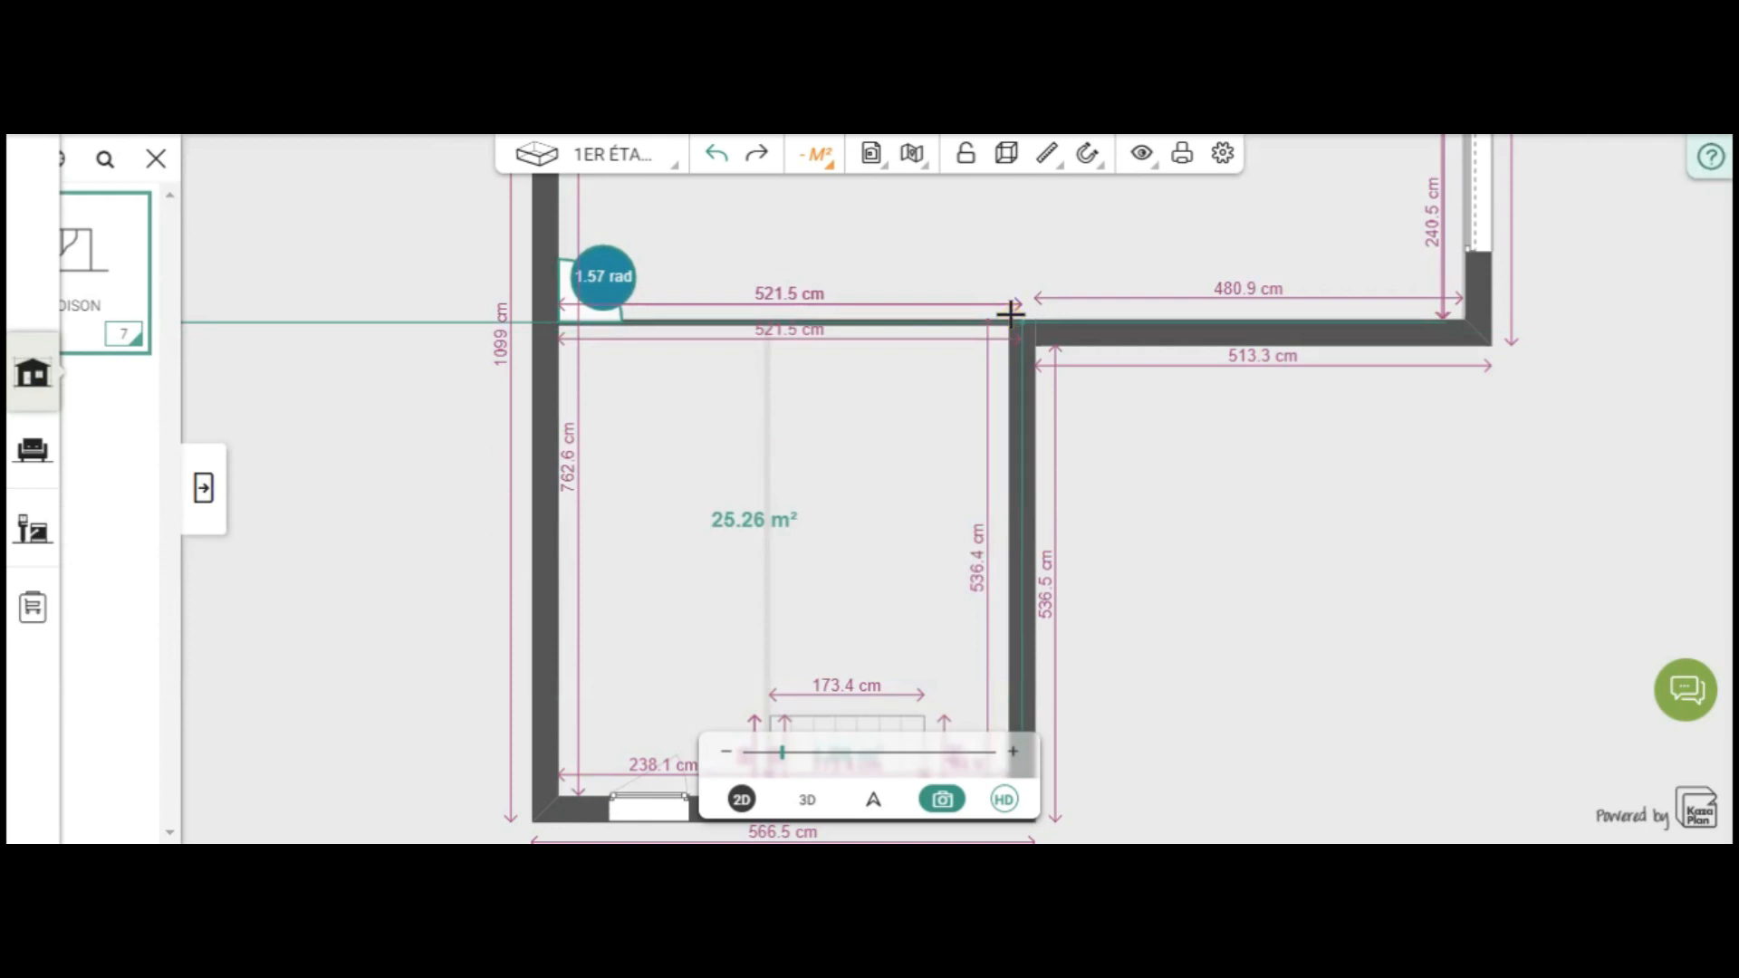
{"action": "left_click", "coordinate": [1011, 313]}
{"action": "scroll", "coordinate": [1197, 513], "scroll_direction": "up", "scroll_amount": 2}
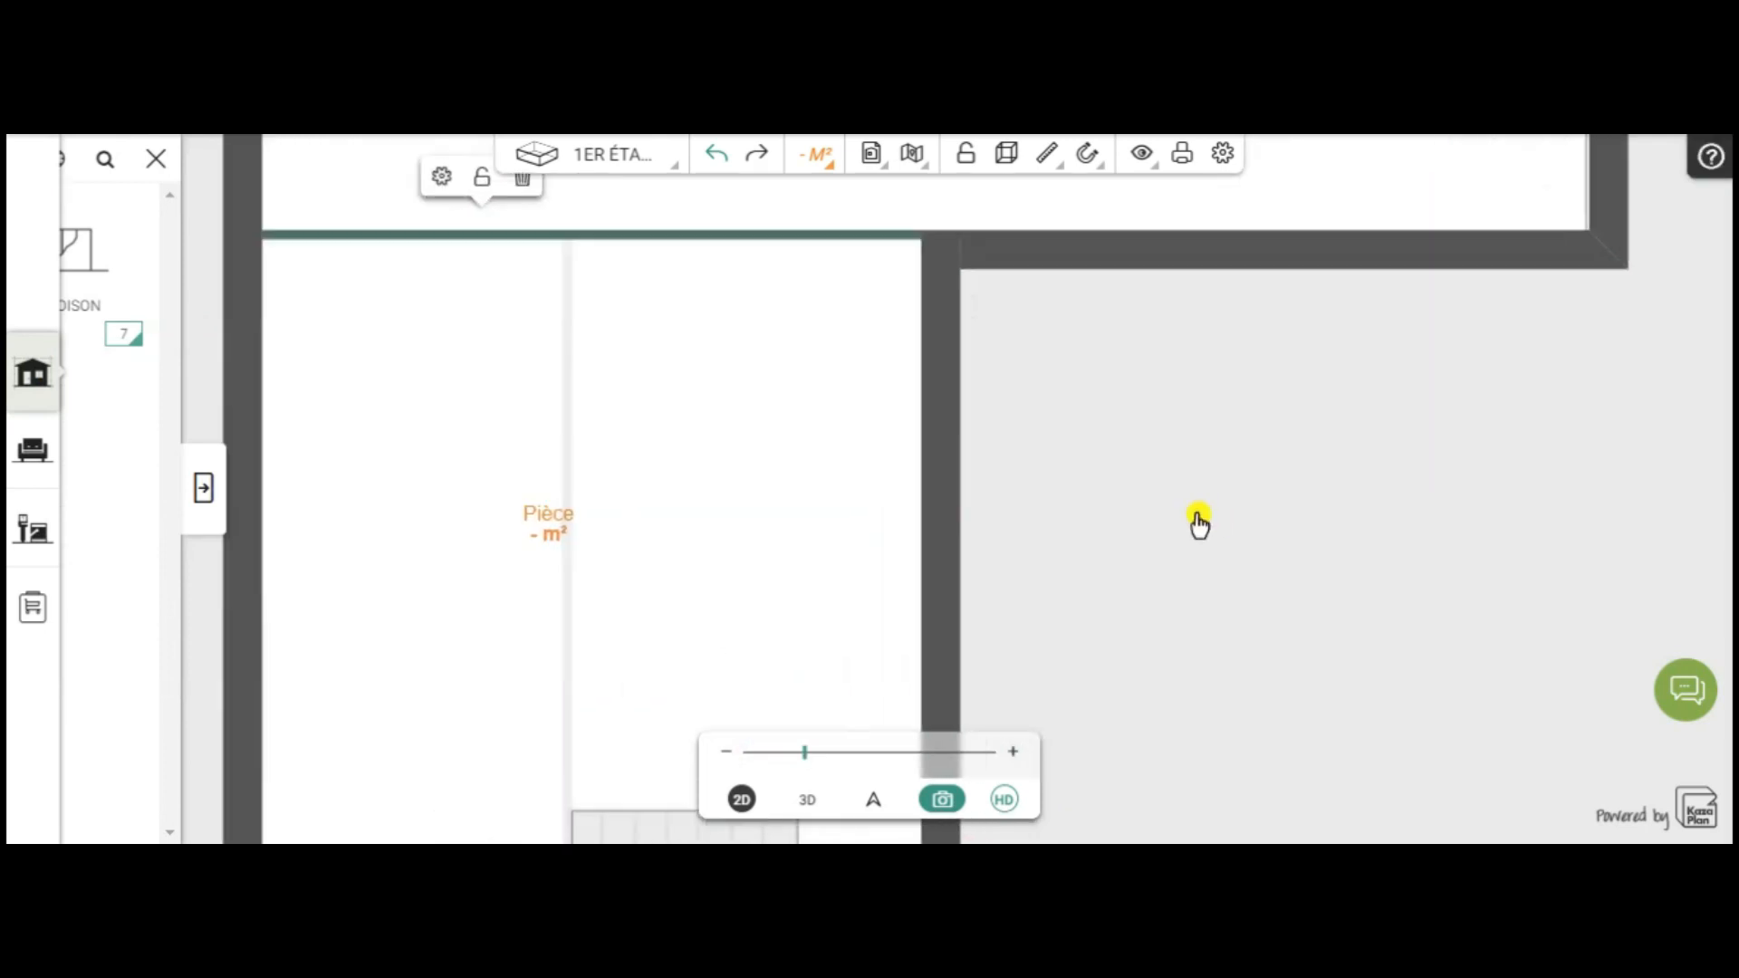
Examine the stairwell opening (Trémie) and the dimensions around its north edge
{"action": "left_click_drag", "start_coordinate": [1145, 528], "coordinate": [1237, 500]}
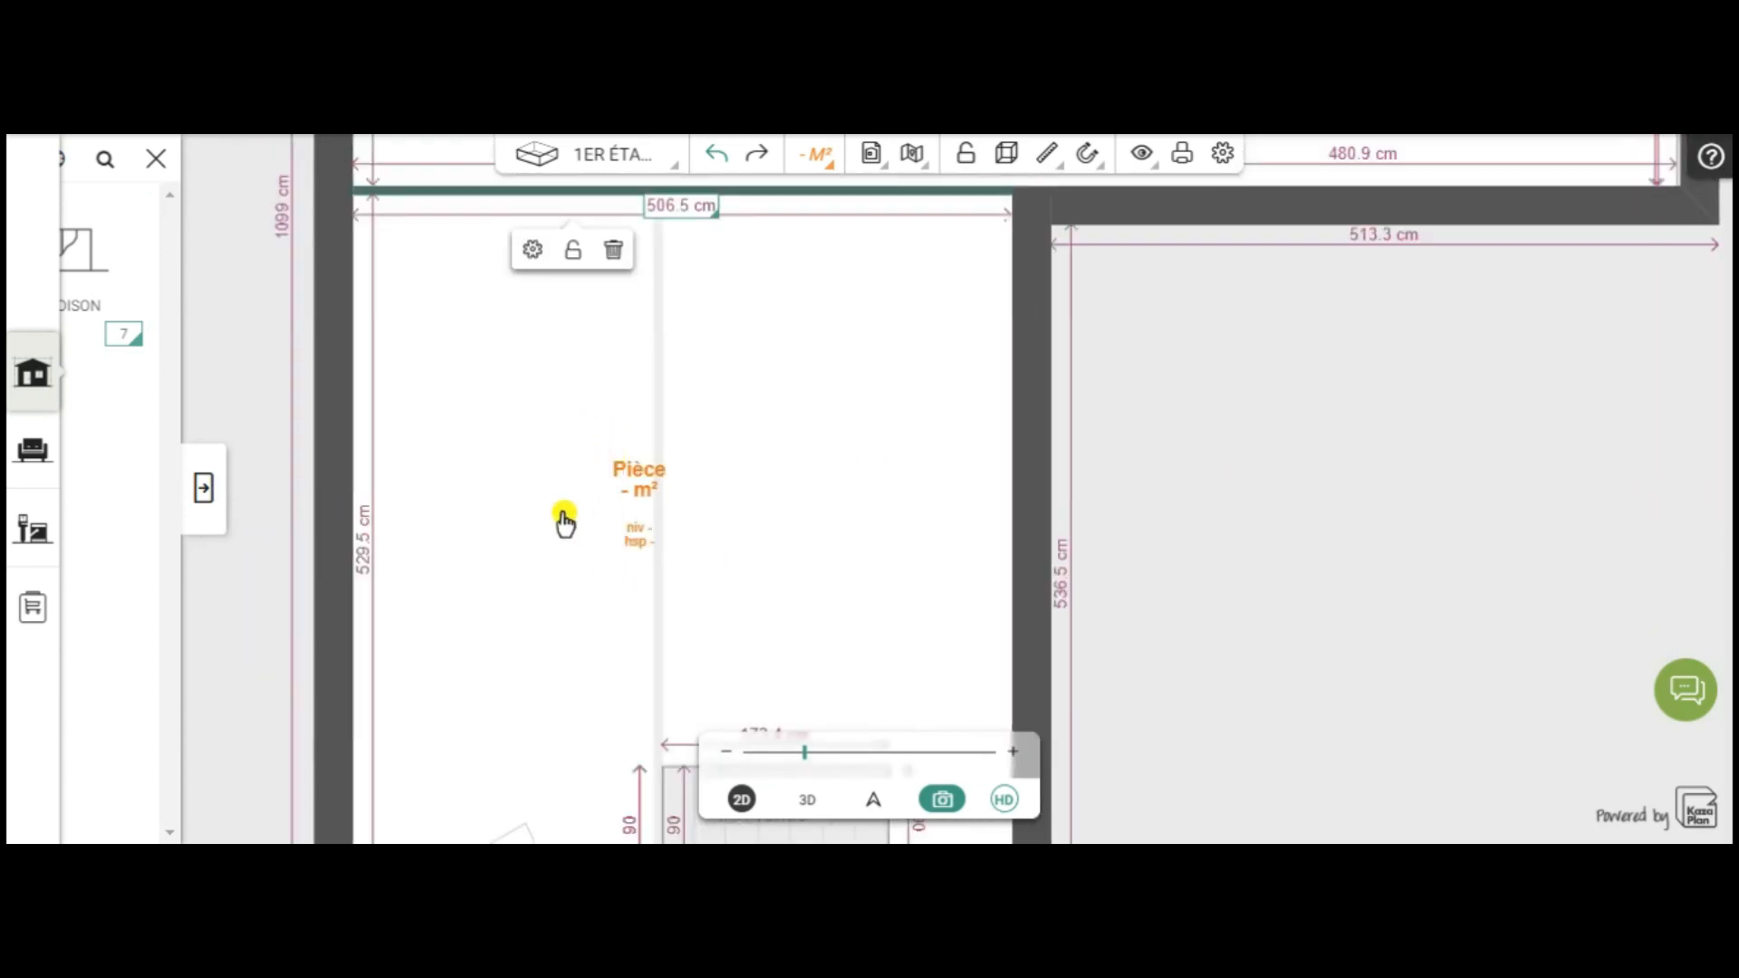
{"action": "left_click_drag", "start_coordinate": [1203, 648], "coordinate": [1184, 501]}
{"action": "left_click", "coordinate": [726, 657]}
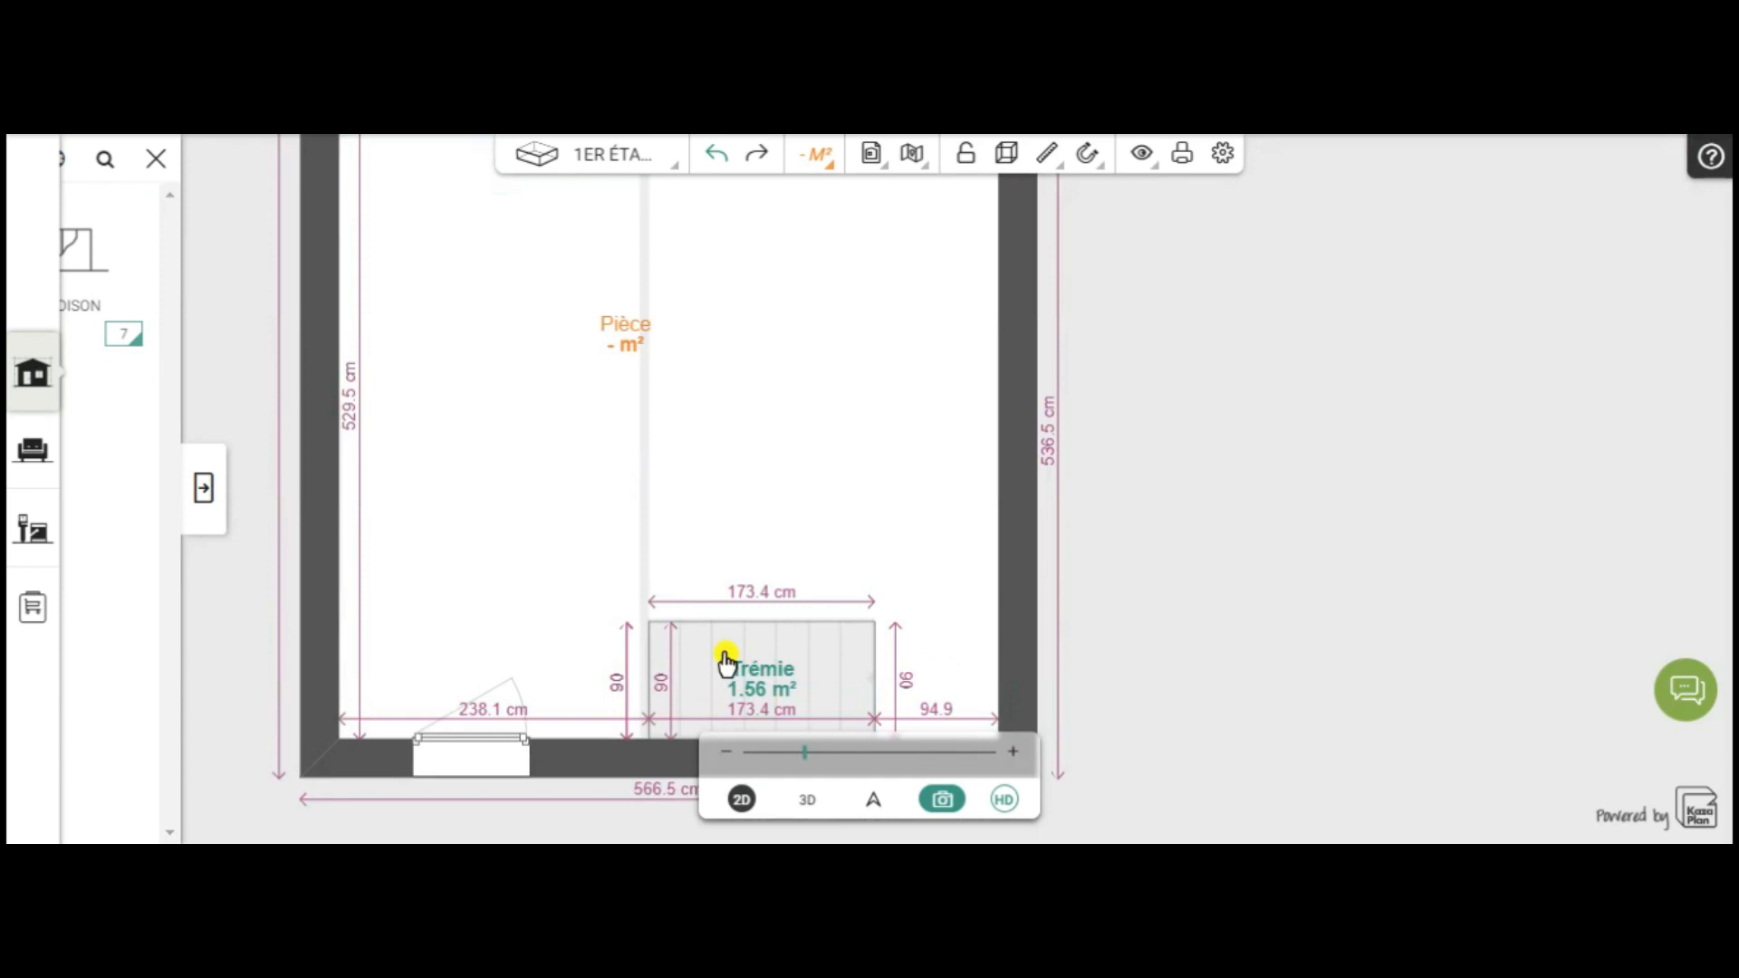
{"action": "left_click", "coordinate": [725, 622]}
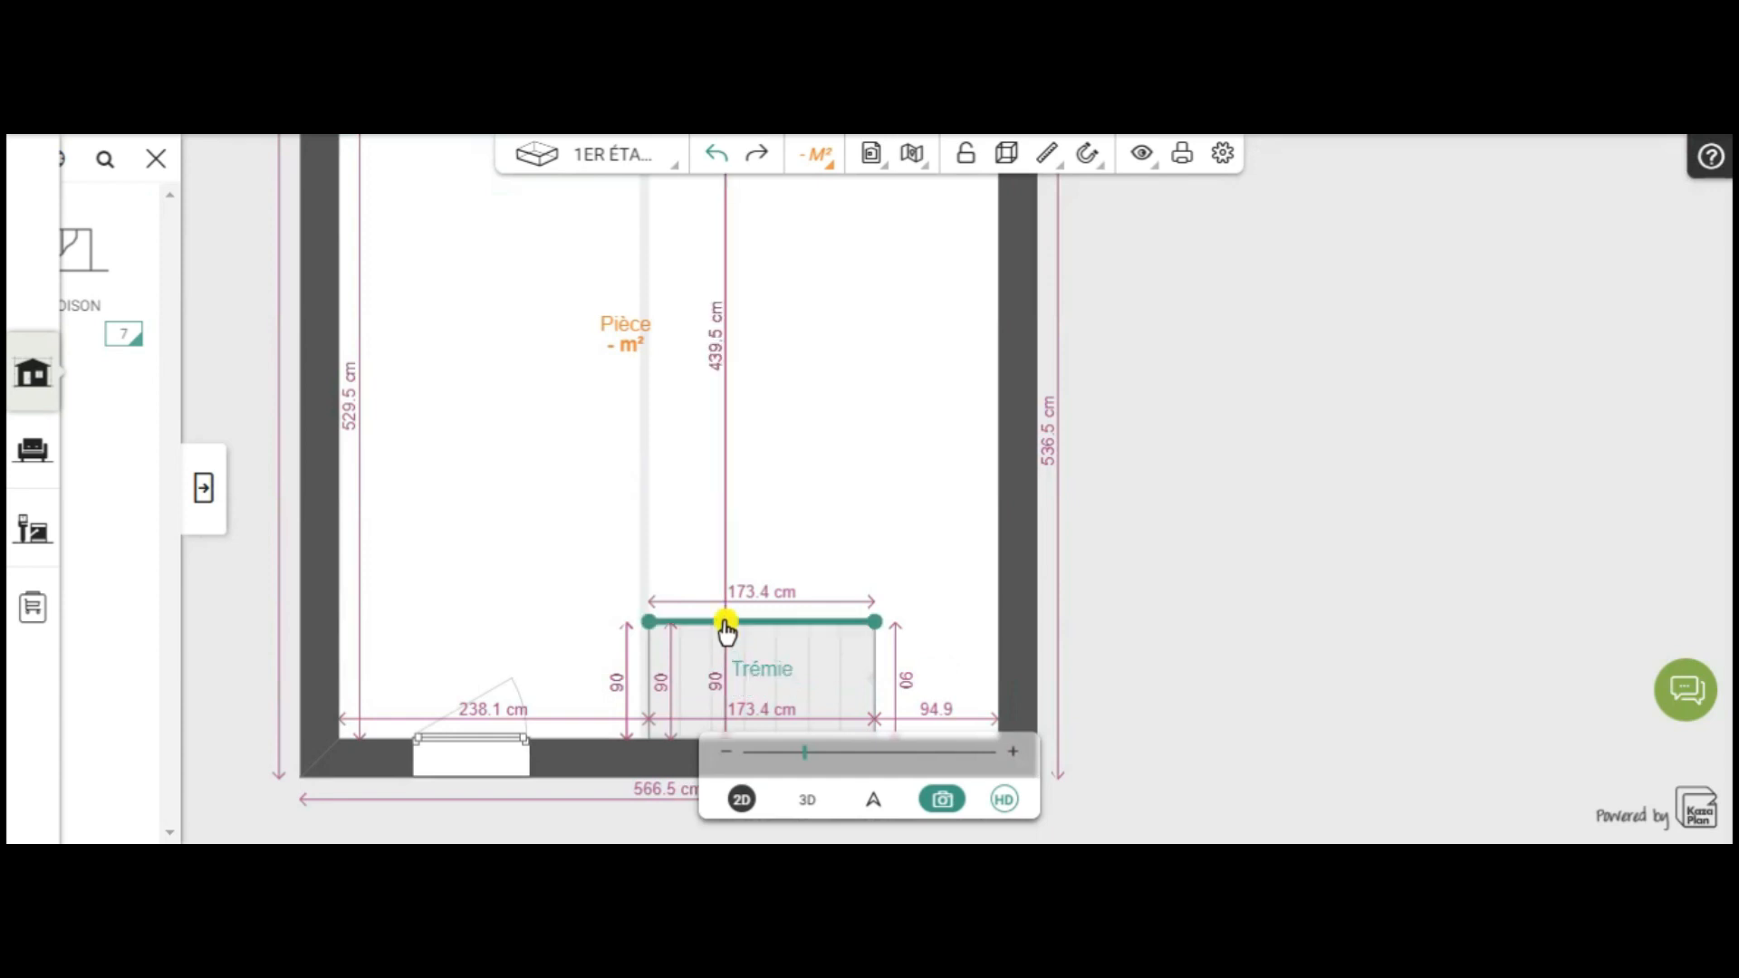
{"action": "left_click_drag", "start_coordinate": [1246, 435], "coordinate": [1158, 504]}
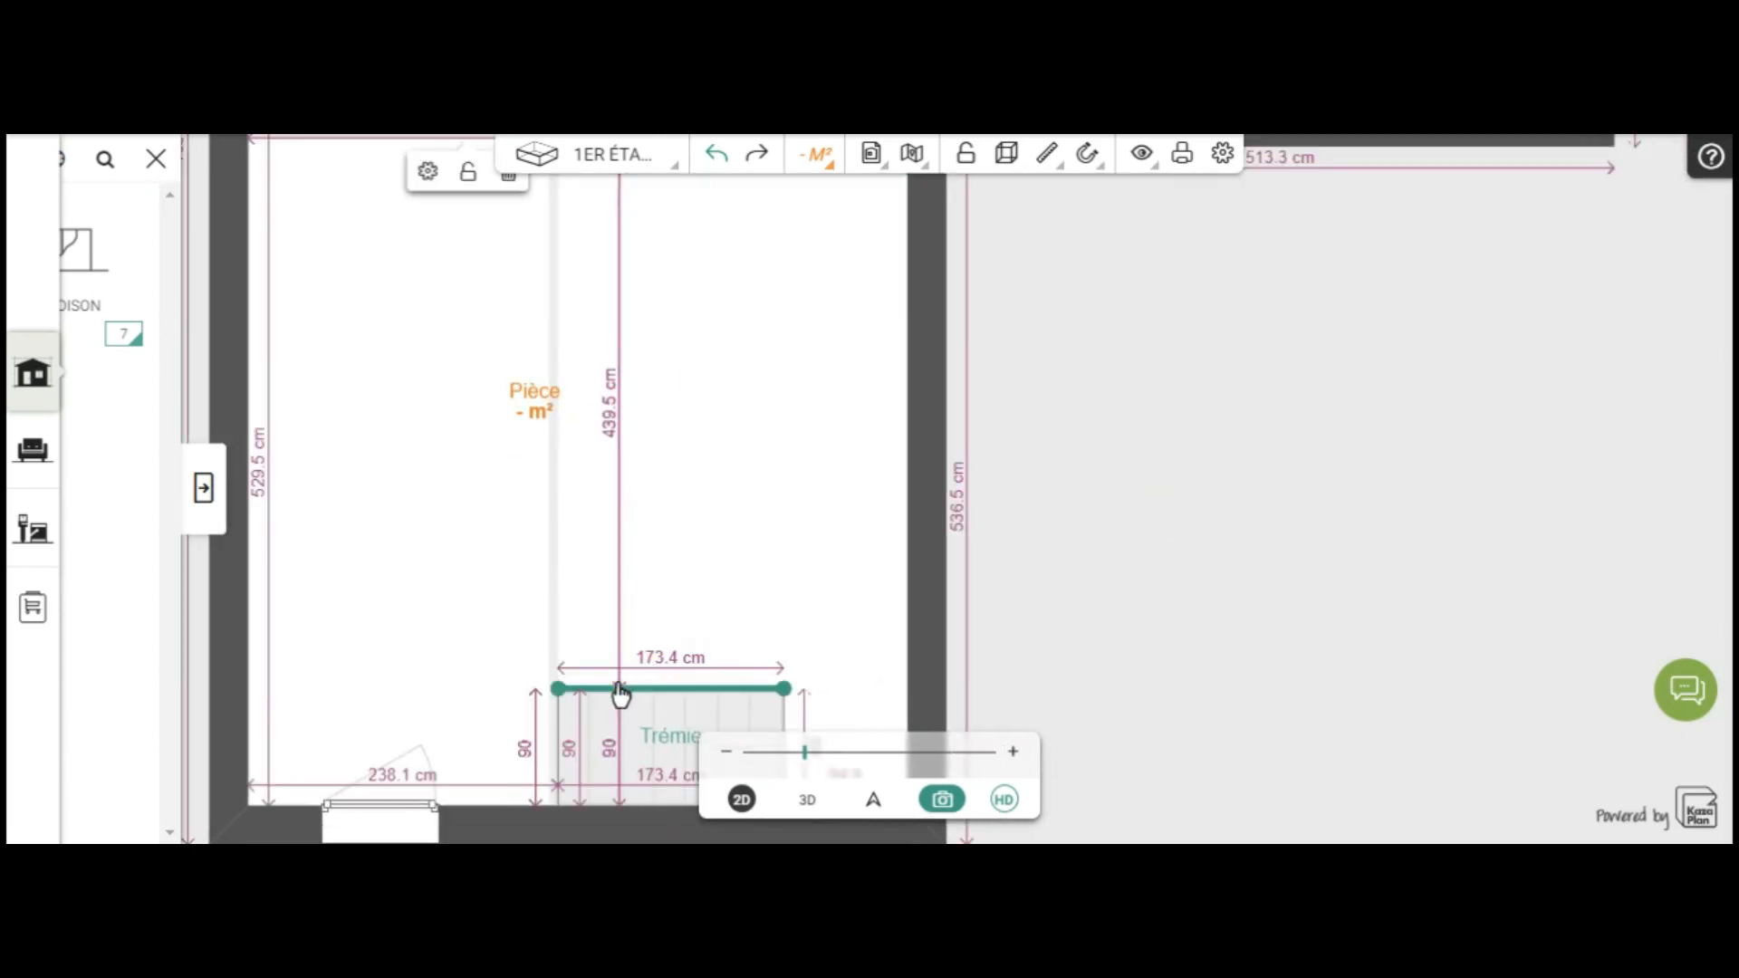
Enlarge the stairwell opening (Trémie) northward to just short of the horizontal partition and eastward to the east wall
{"action": "left_click_drag", "start_coordinate": [631, 650], "coordinate": [649, 255]}
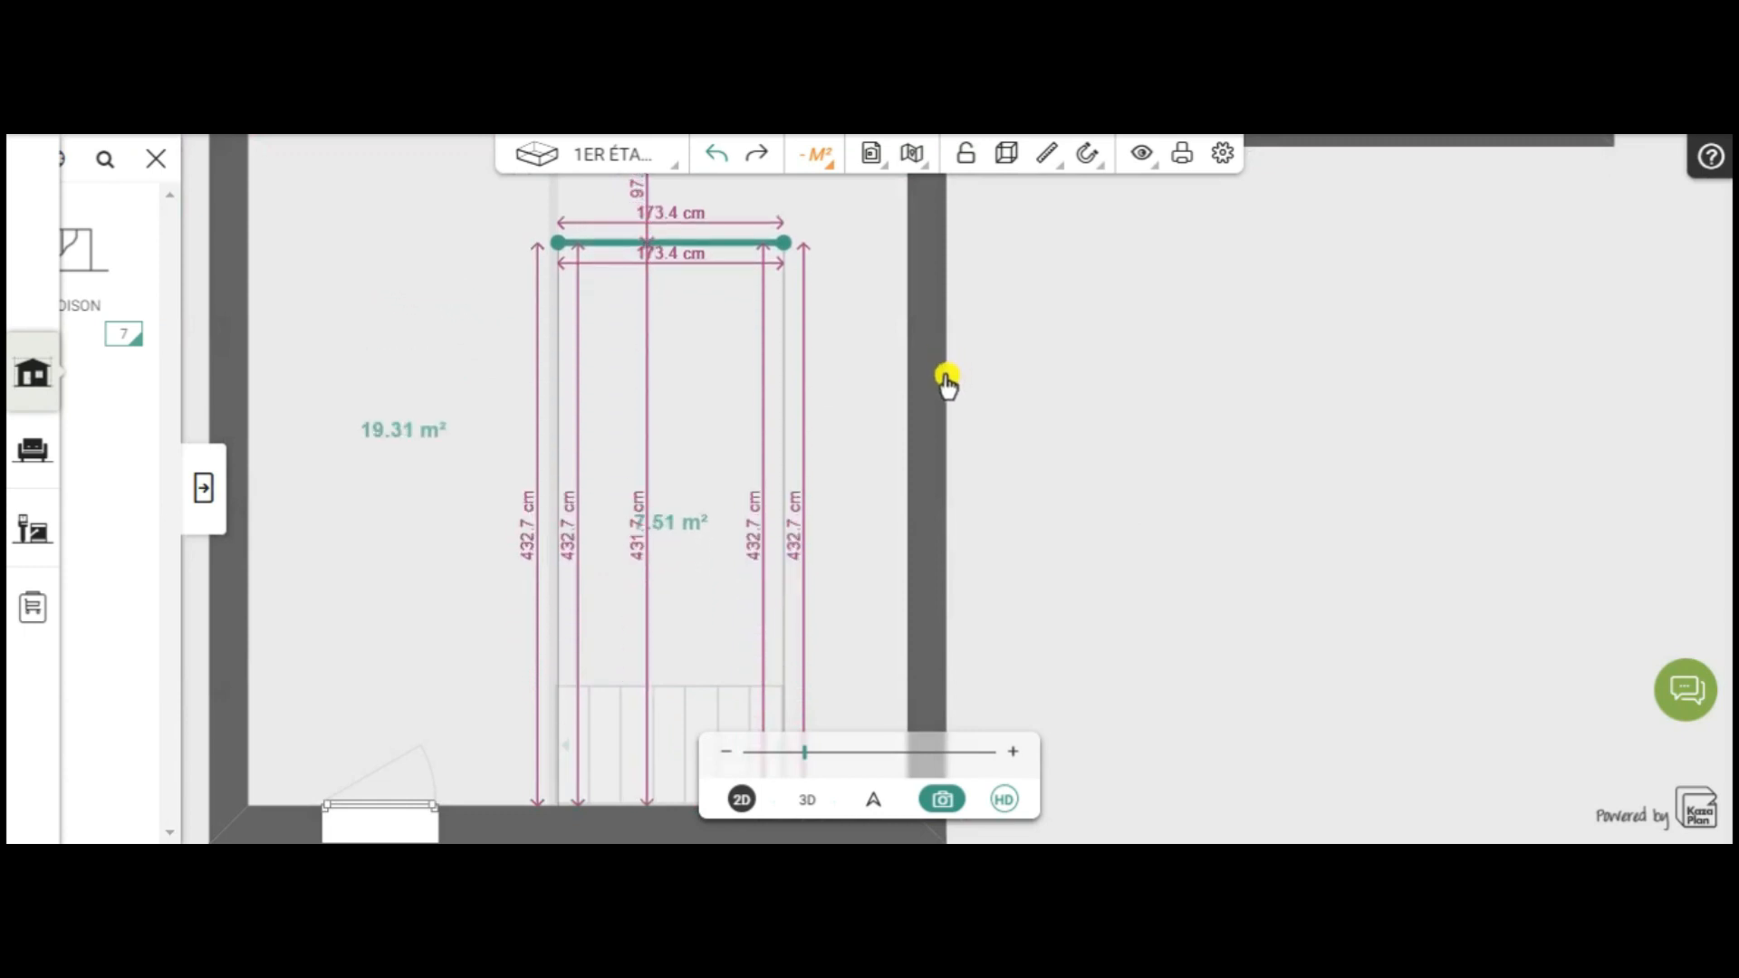
{"action": "scroll", "coordinate": [1029, 377], "scroll_direction": "down", "scroll_amount": 3}
{"action": "left_click_drag", "start_coordinate": [1204, 412], "coordinate": [1203, 547]}
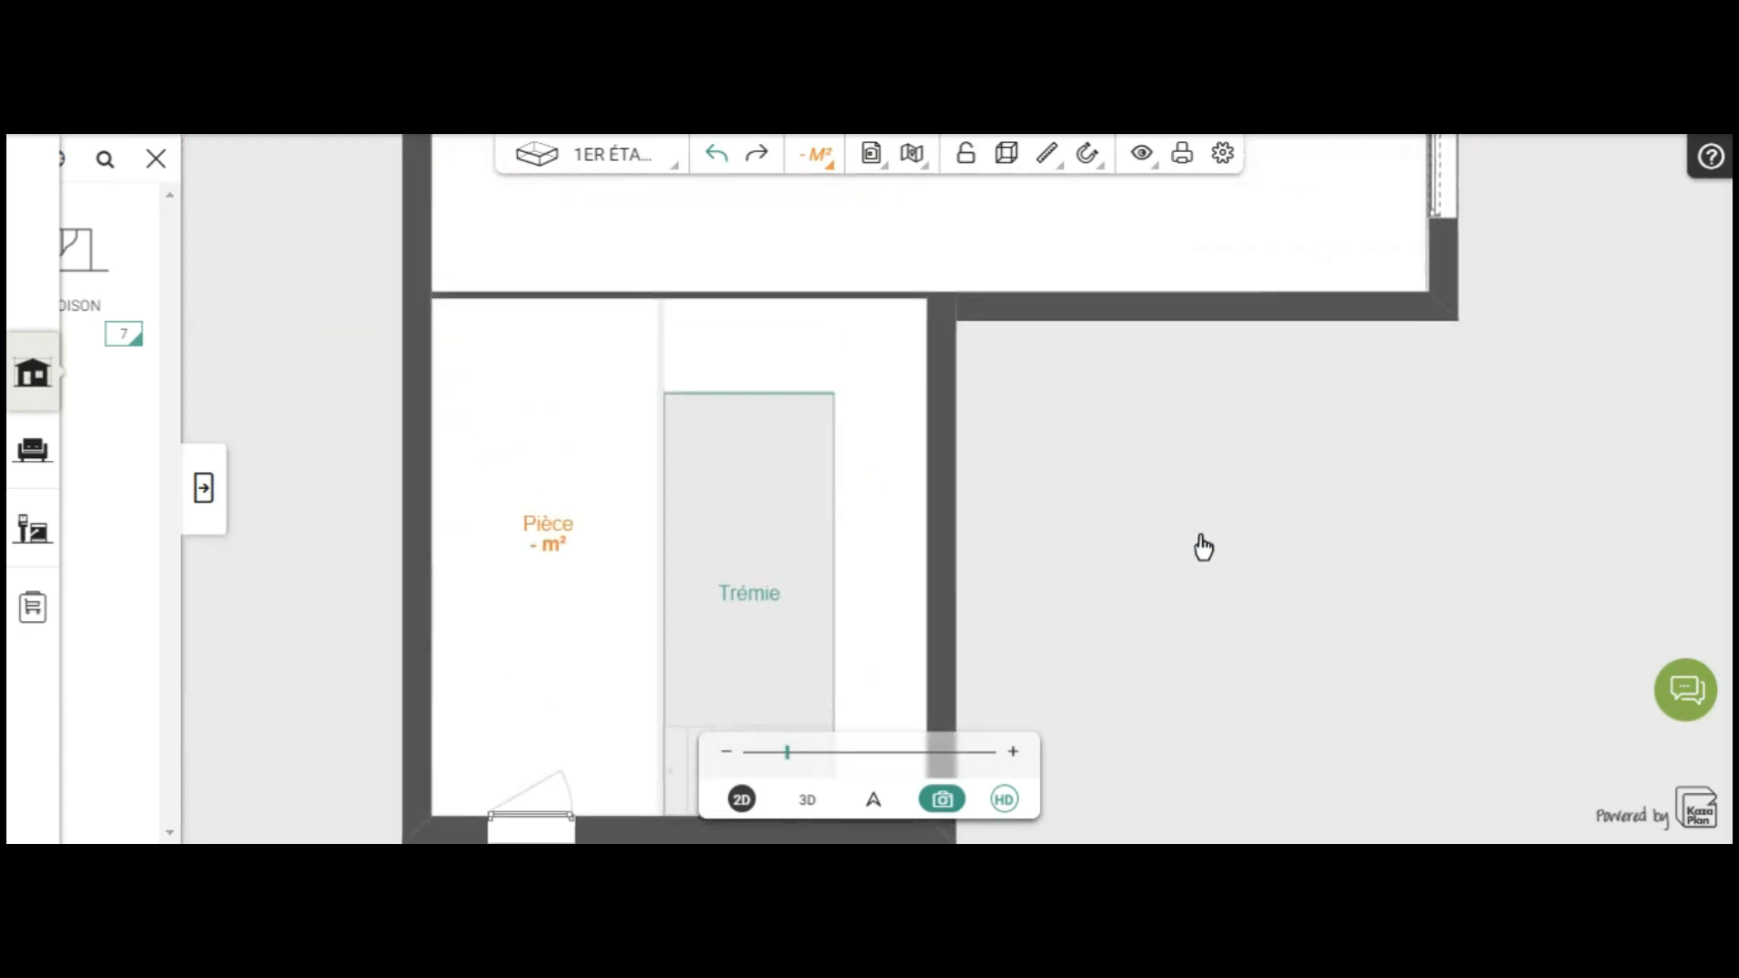
{"action": "left_click_drag", "start_coordinate": [738, 401], "coordinate": [729, 328]}
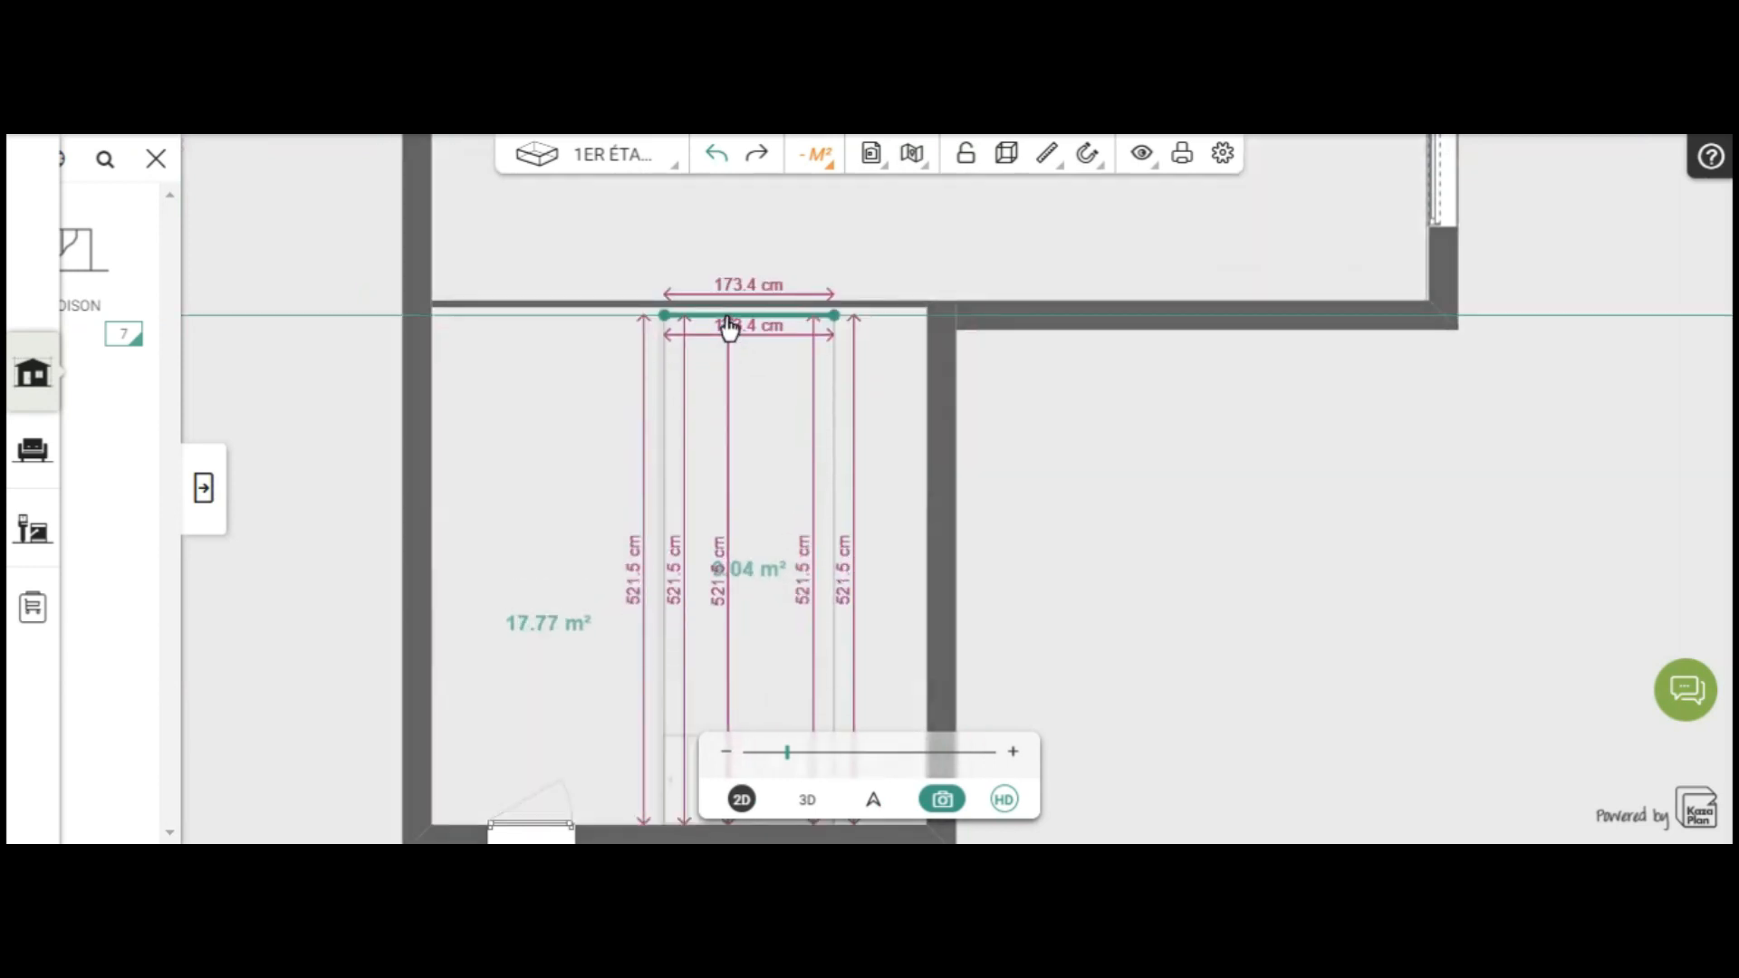
{"action": "left_click", "coordinate": [835, 514]}
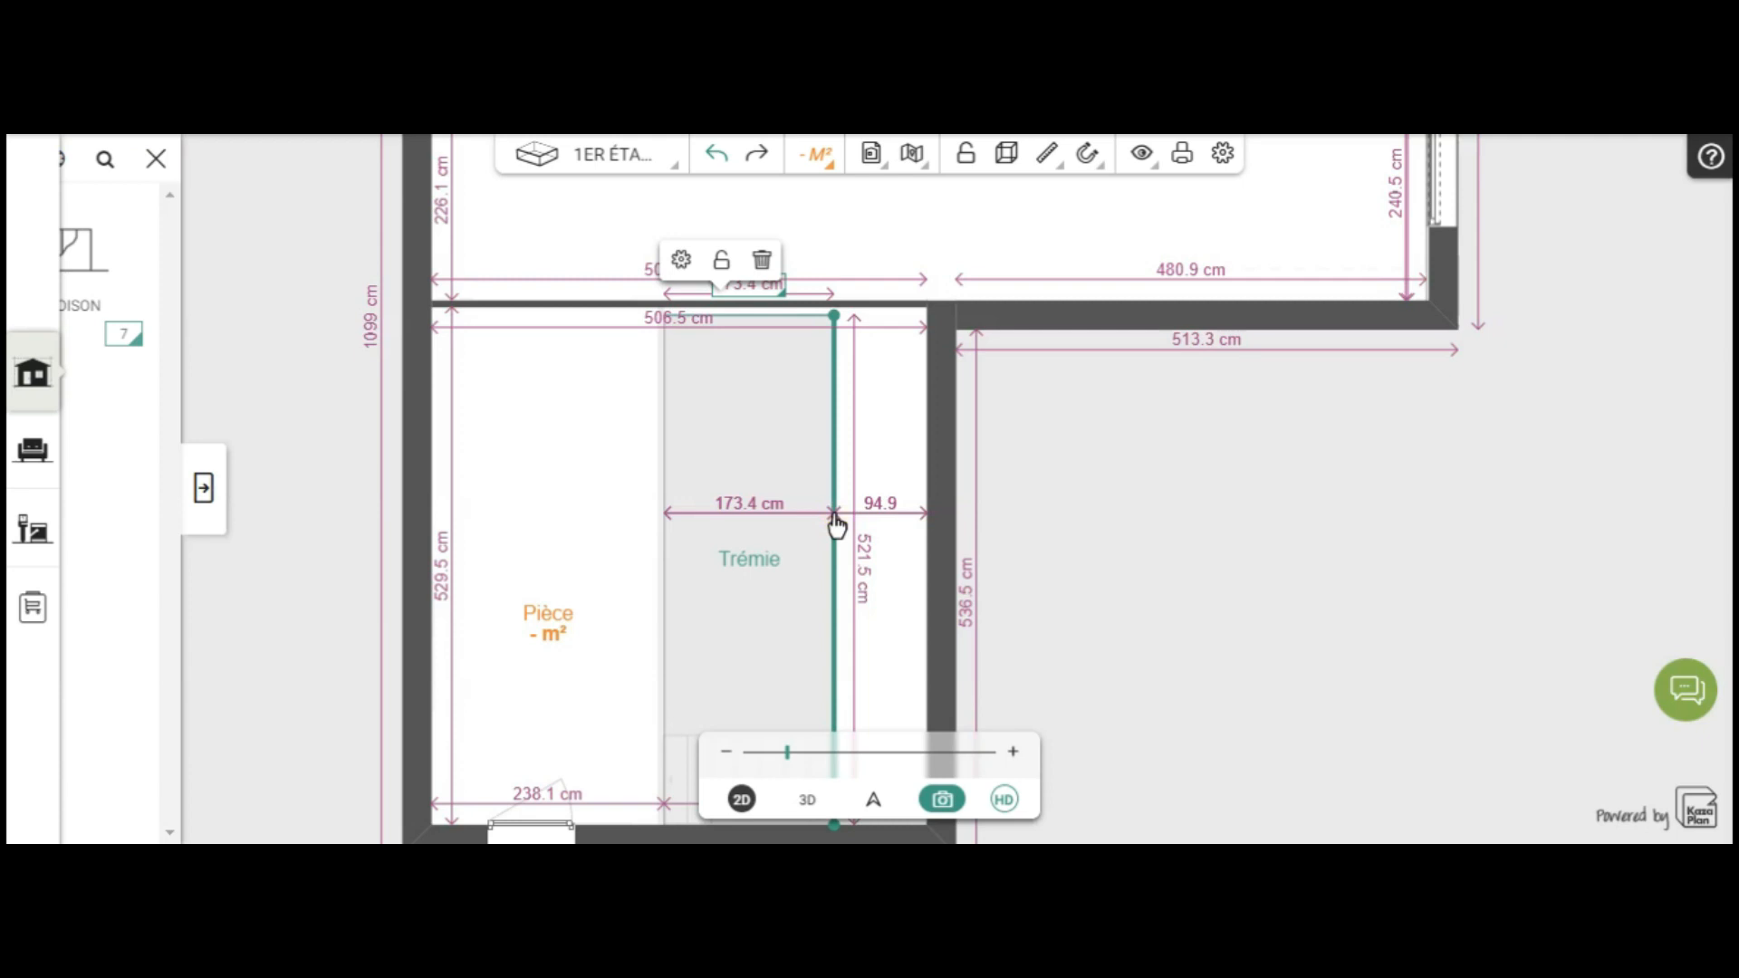
{"action": "left_click_drag", "start_coordinate": [912, 521], "coordinate": [922, 514]}
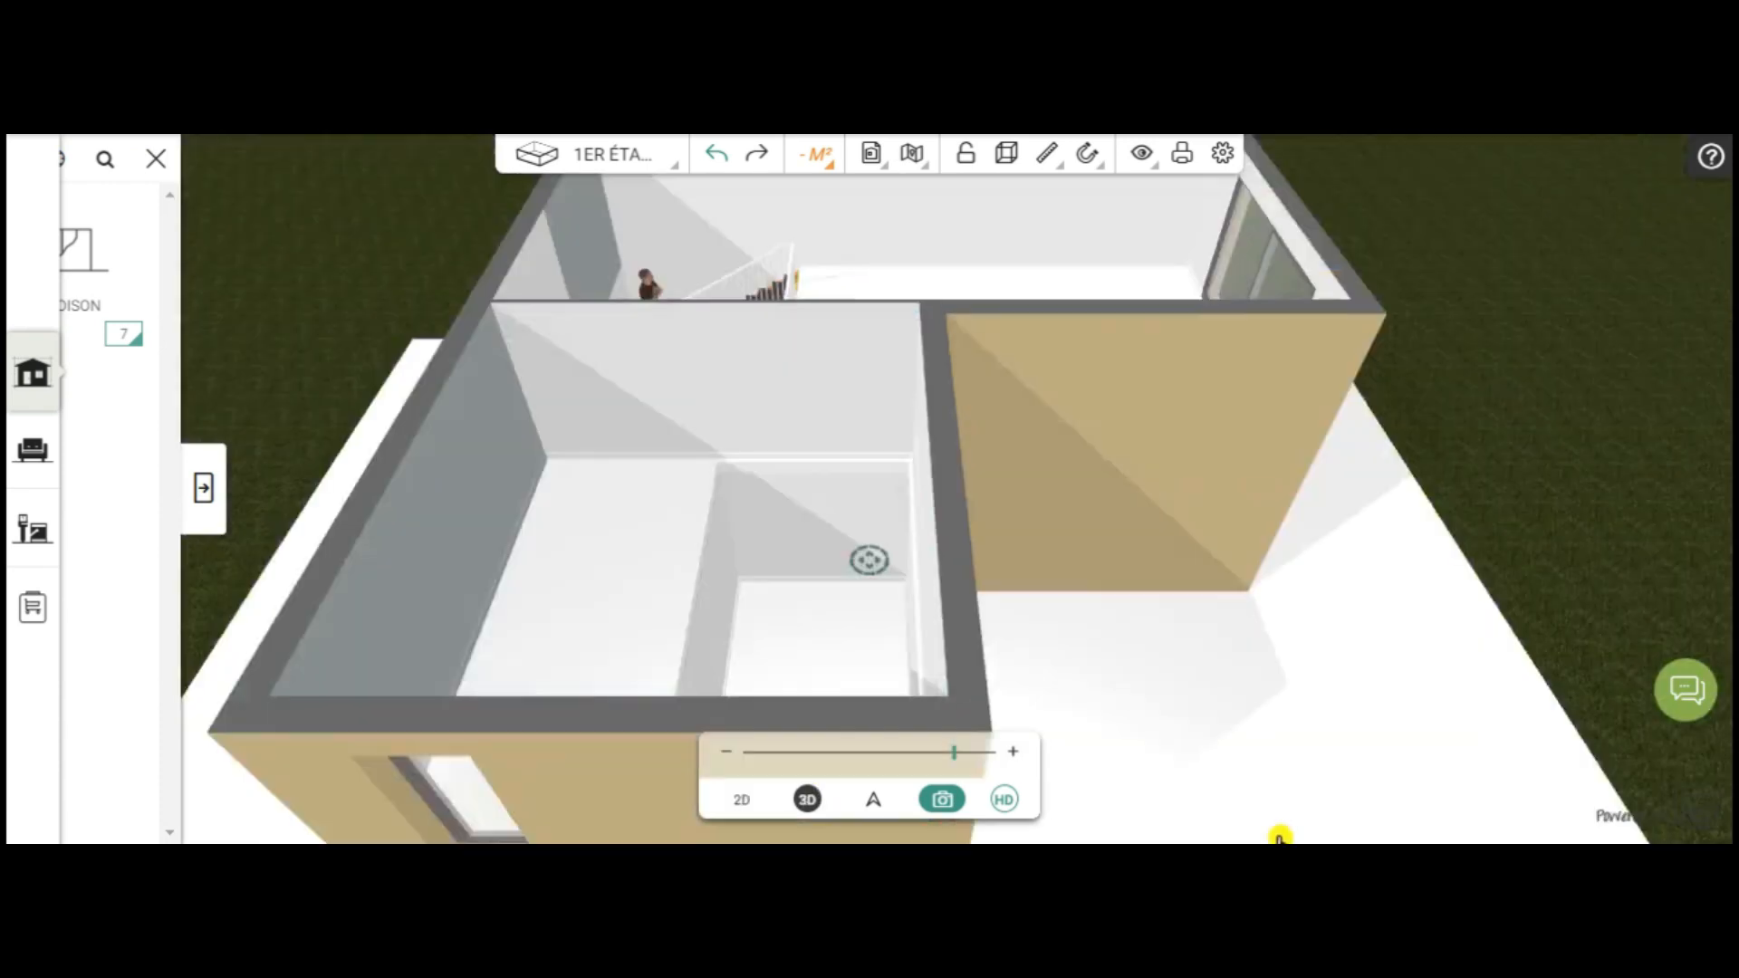
Examine the enlarged stairwell opening from above in 3D and return to the 2D plan
{"action": "left_click_drag", "start_coordinate": [1331, 658], "coordinate": [805, 842]}
{"action": "left_click_drag", "start_coordinate": [826, 684], "coordinate": [1302, 668]}
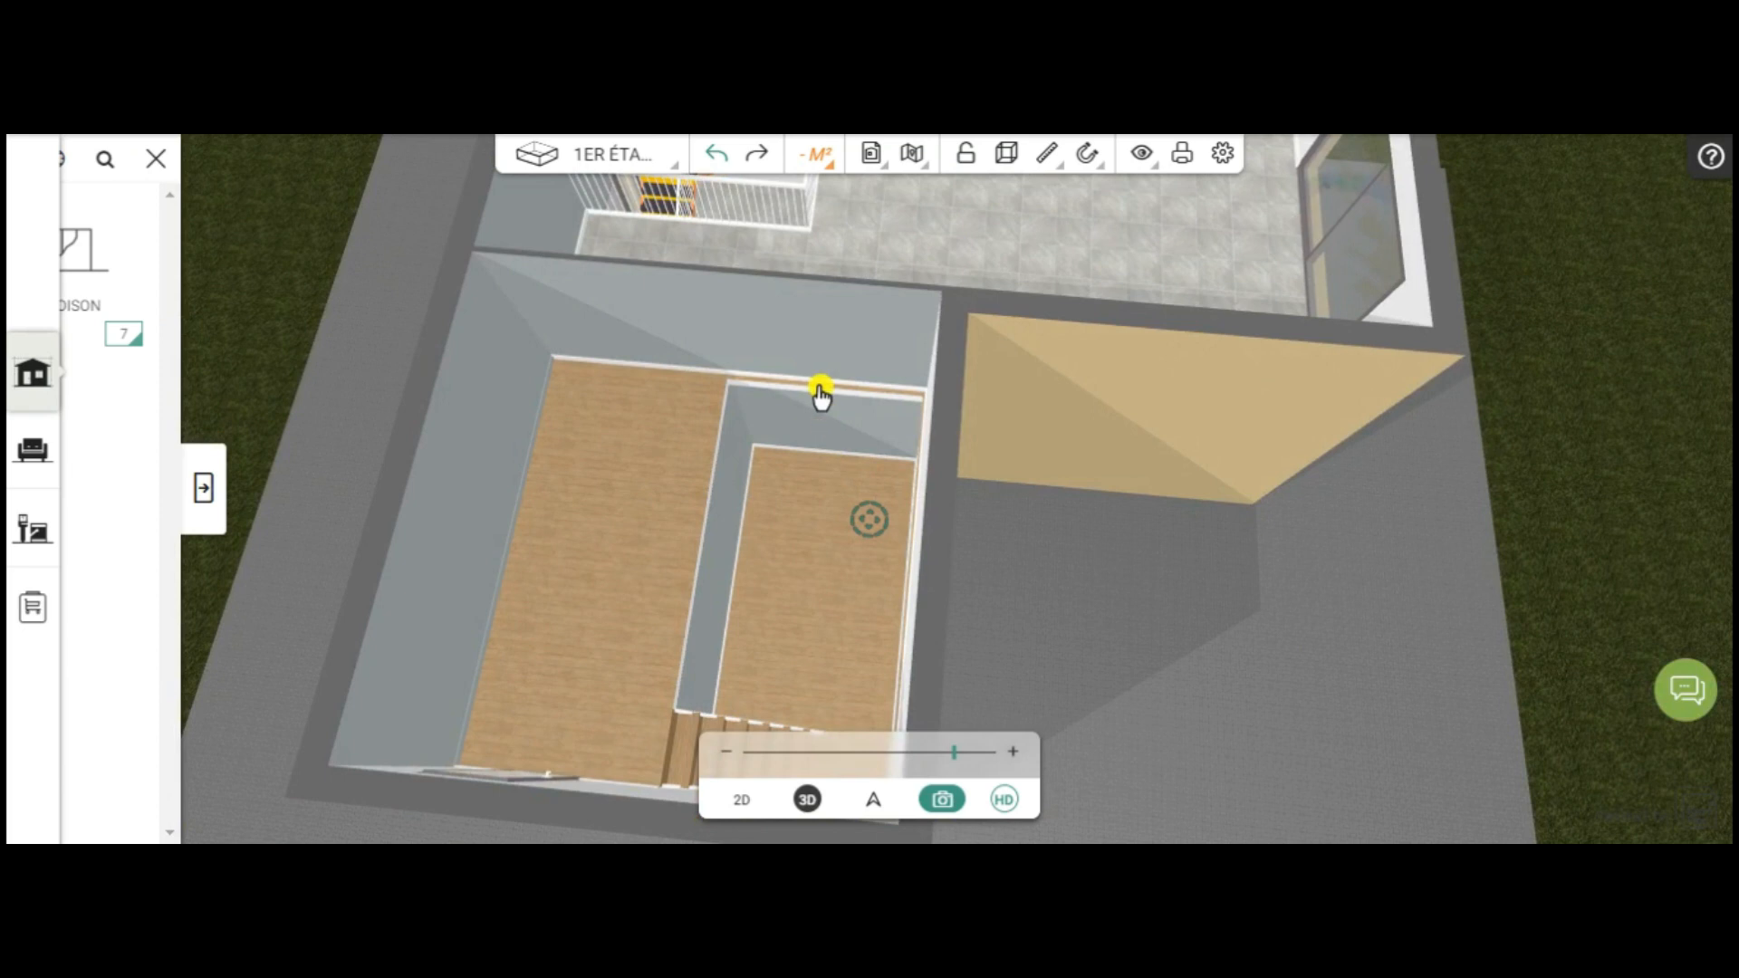
{"action": "left_click_drag", "start_coordinate": [1059, 547], "coordinate": [1172, 540]}
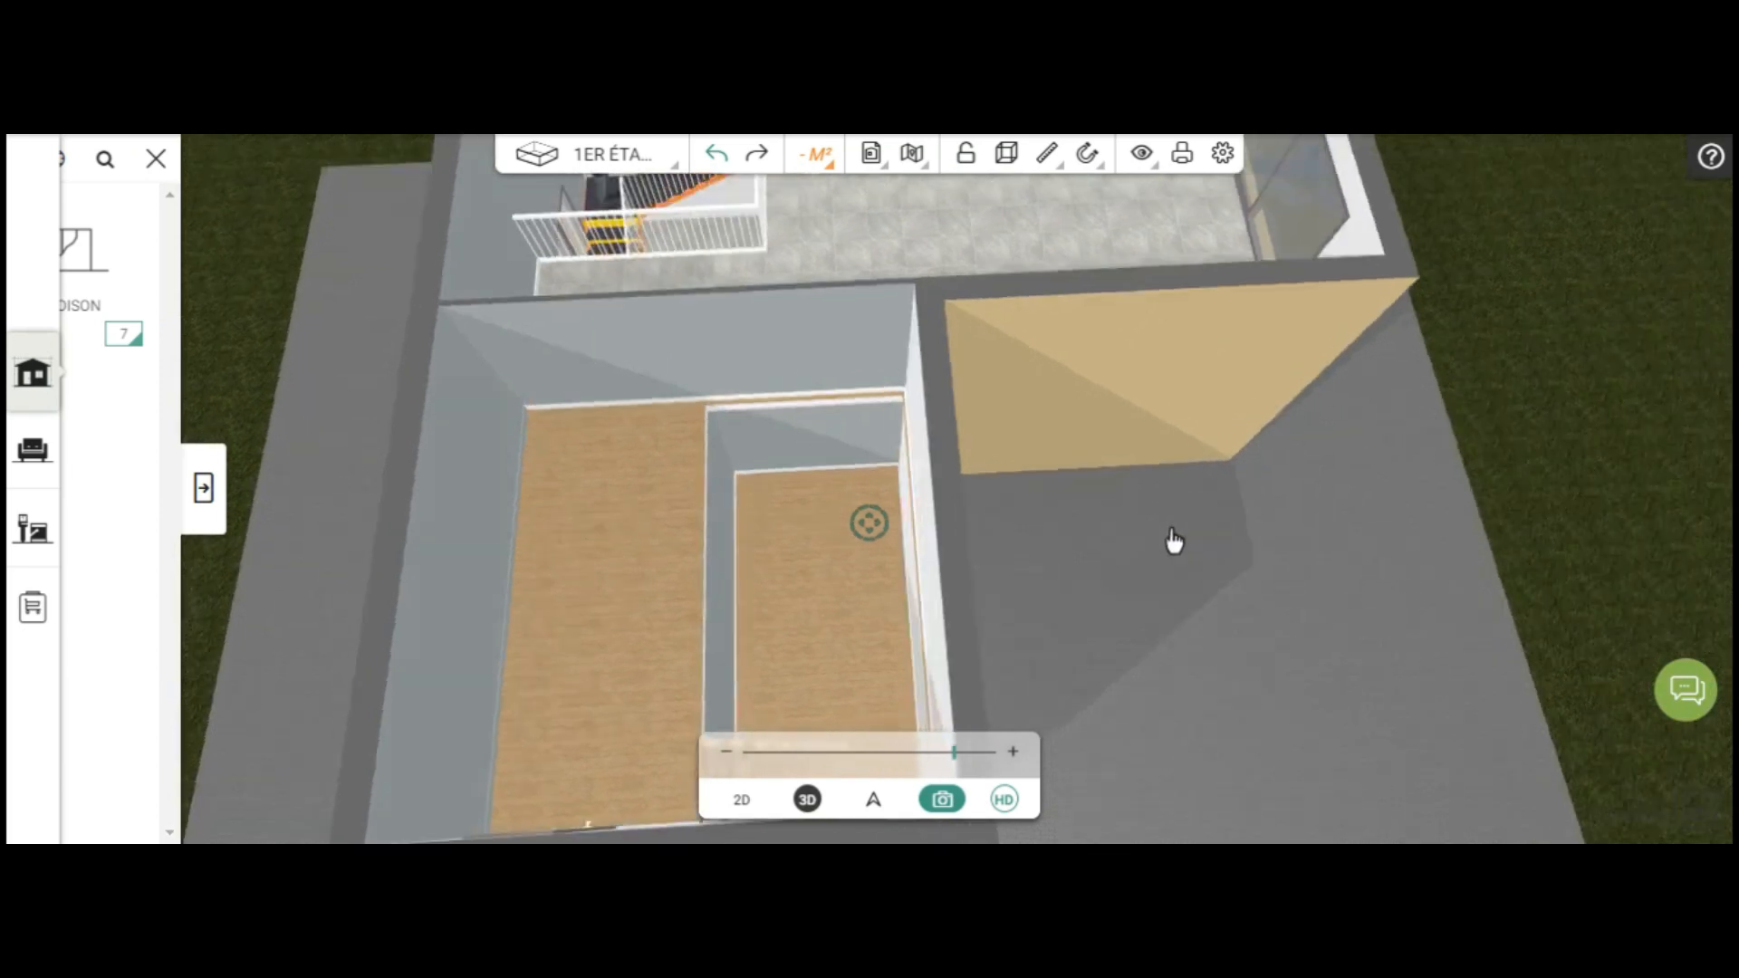
{"action": "left_click", "coordinate": [741, 799]}
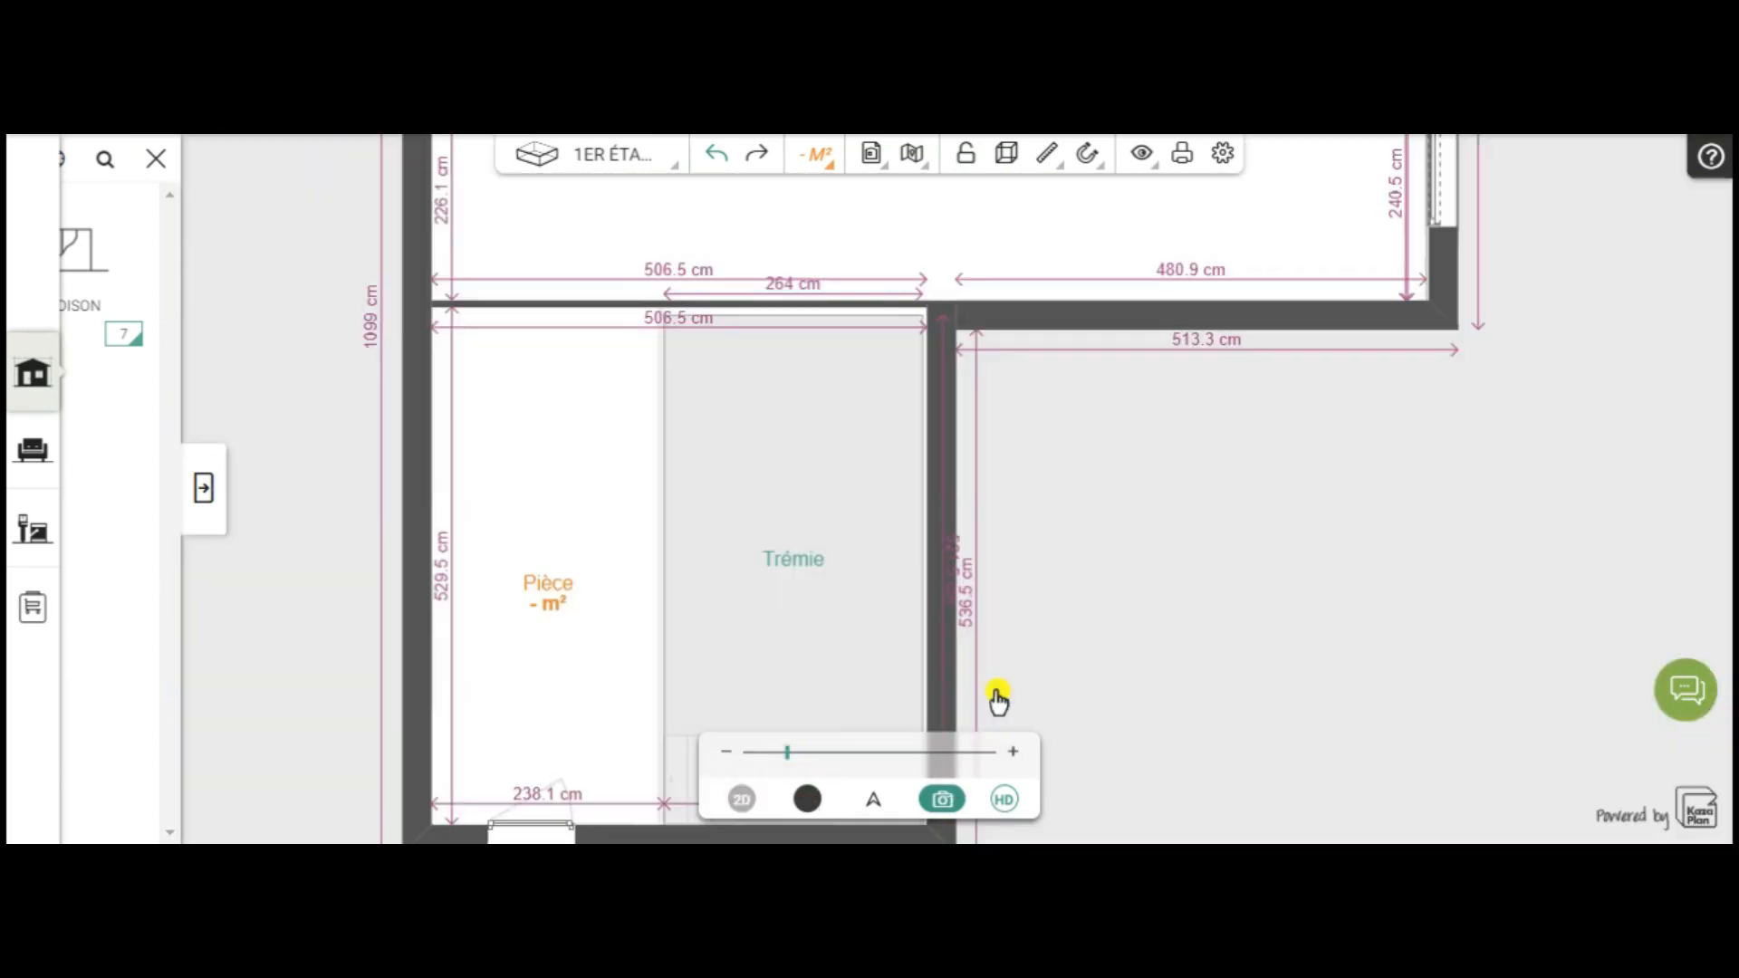
Try to move the stairwell opening's north edge flush onto the horizontal partition, and undo the move
{"action": "left_click", "coordinate": [745, 319]}
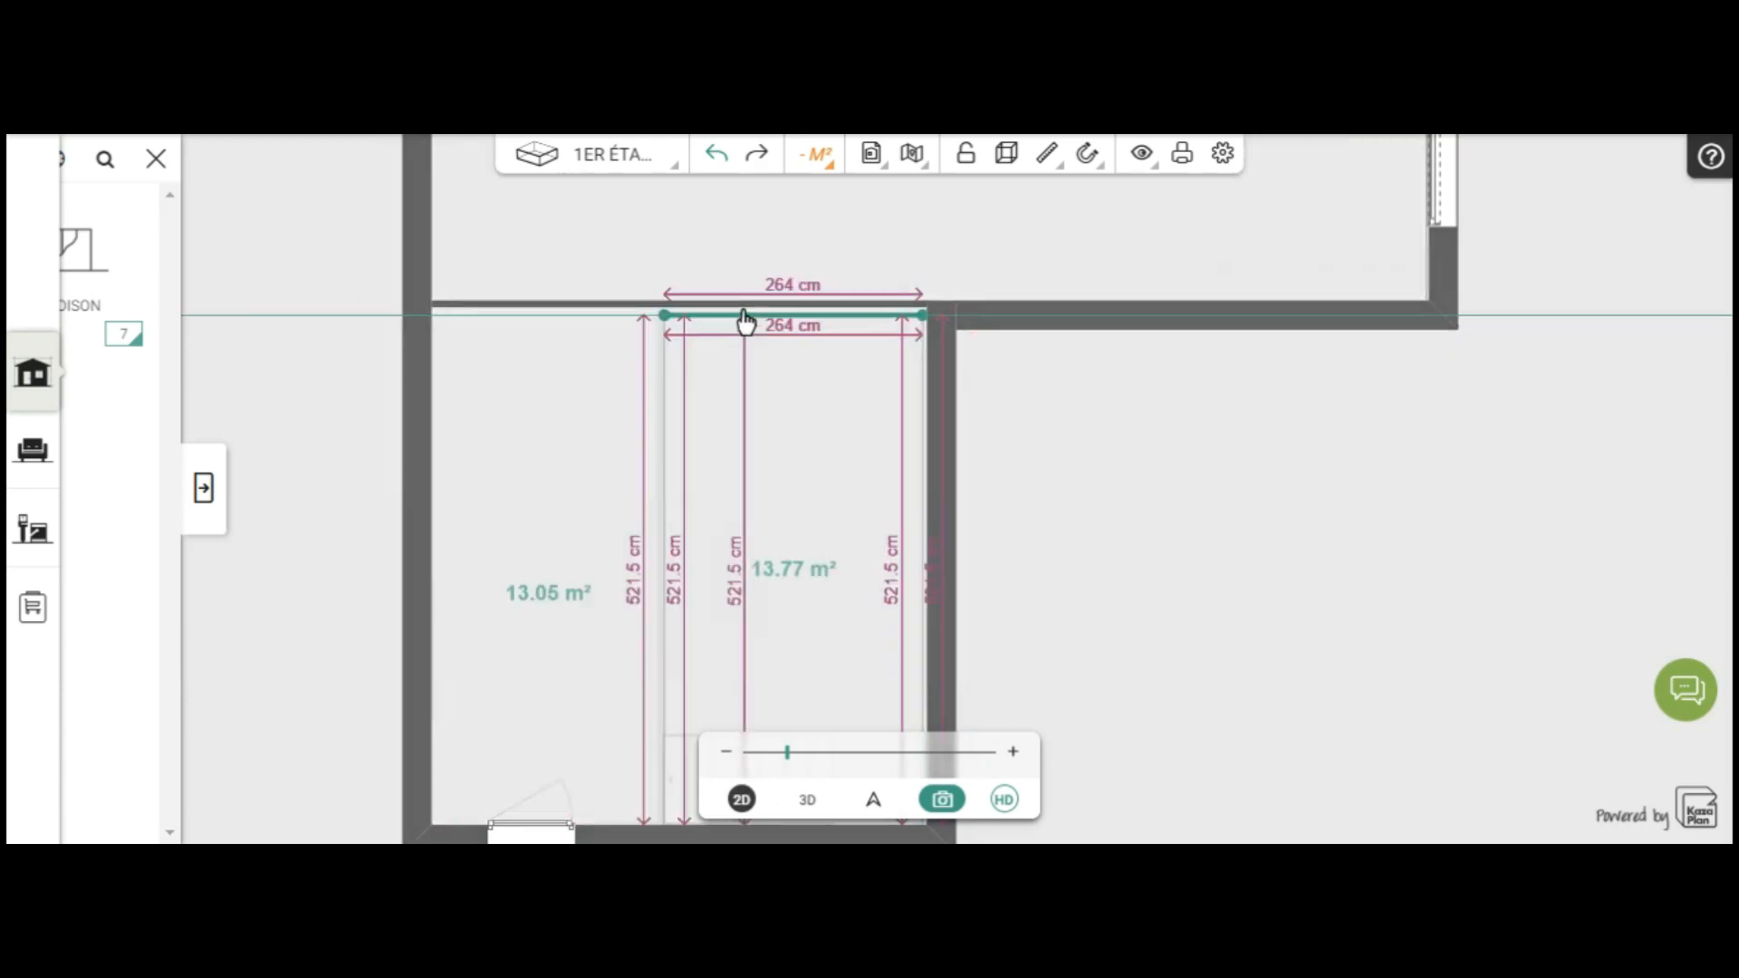
{"action": "scroll", "coordinate": [1169, 498], "scroll_direction": "up", "scroll_amount": 4}
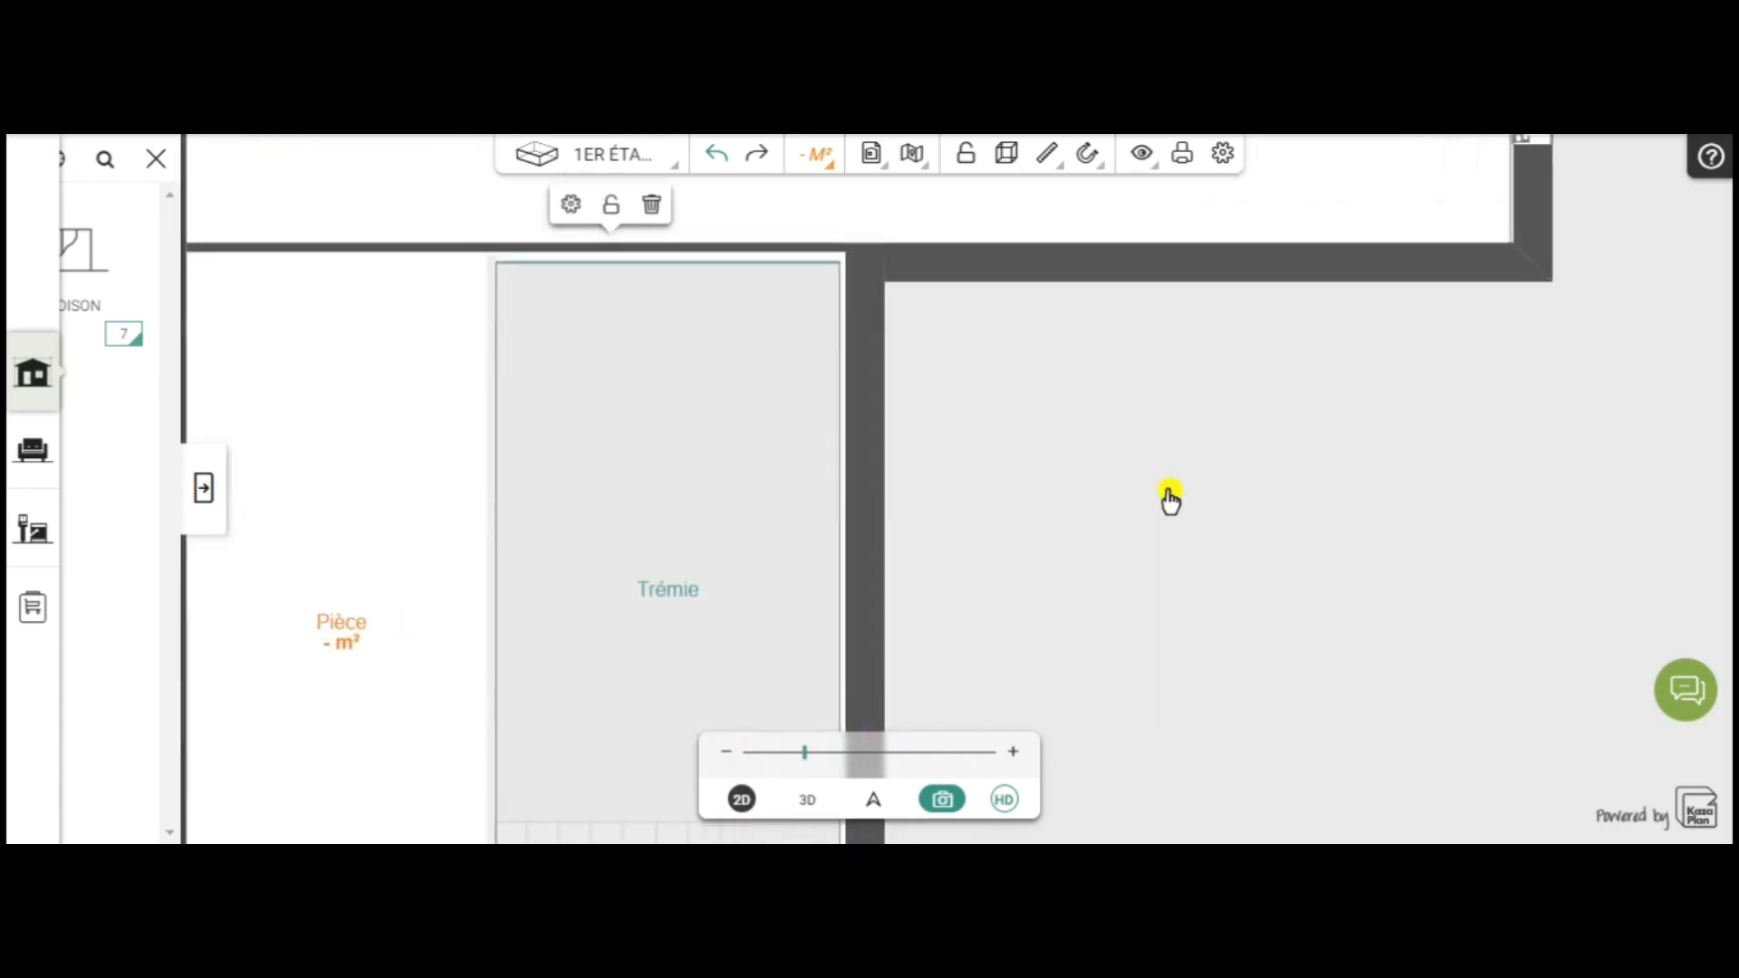
{"action": "left_click_drag", "start_coordinate": [1044, 458], "coordinate": [1362, 664]}
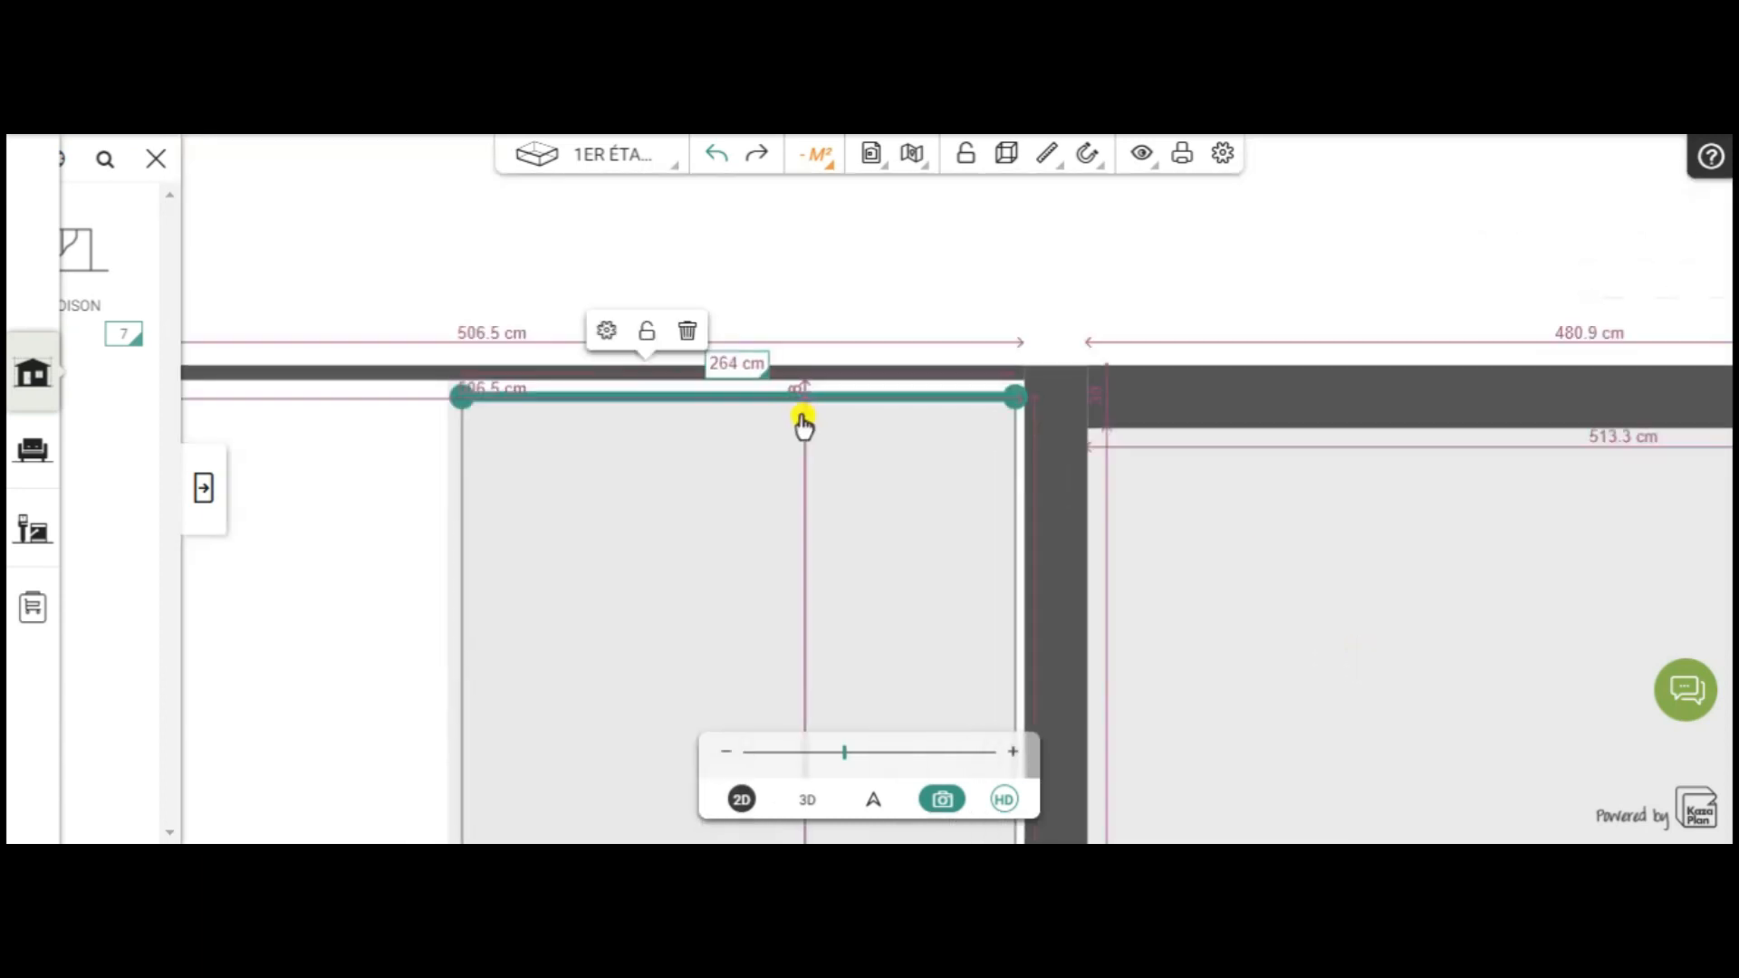
{"action": "left_click_drag", "start_coordinate": [779, 408], "coordinate": [780, 398]}
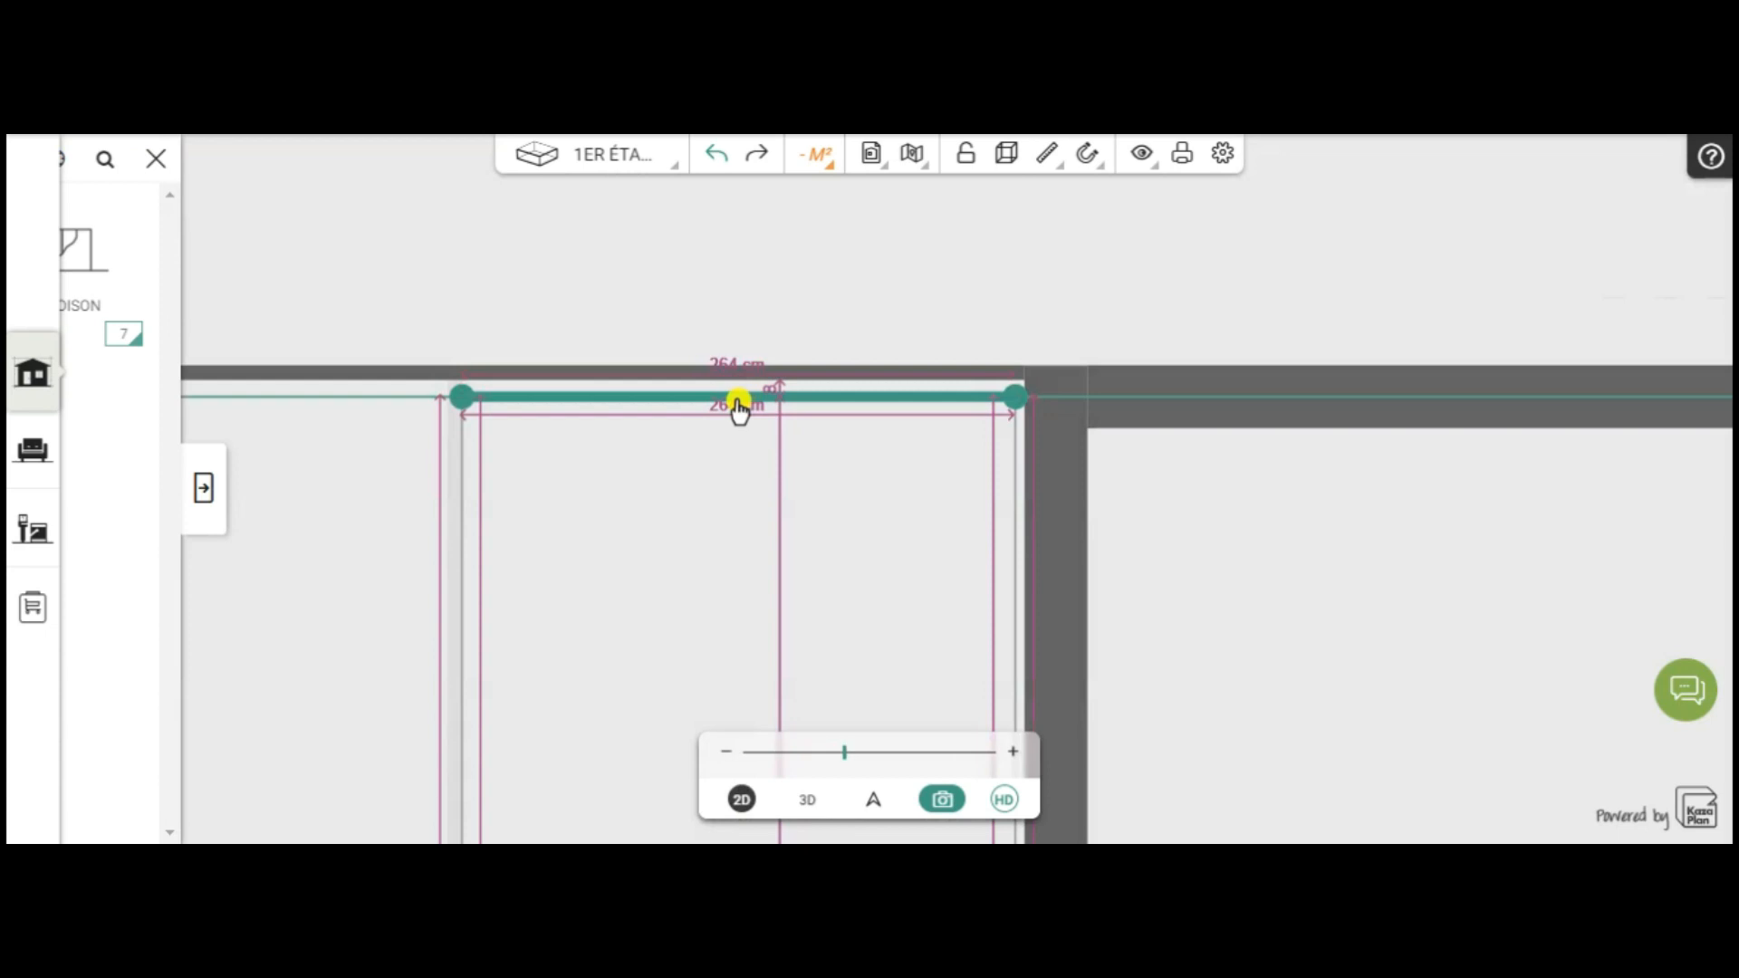
{"action": "left_click_drag", "start_coordinate": [740, 406], "coordinate": [629, 382]}
{"action": "scroll", "coordinate": [738, 396], "scroll_direction": "up", "scroll_amount": 2}
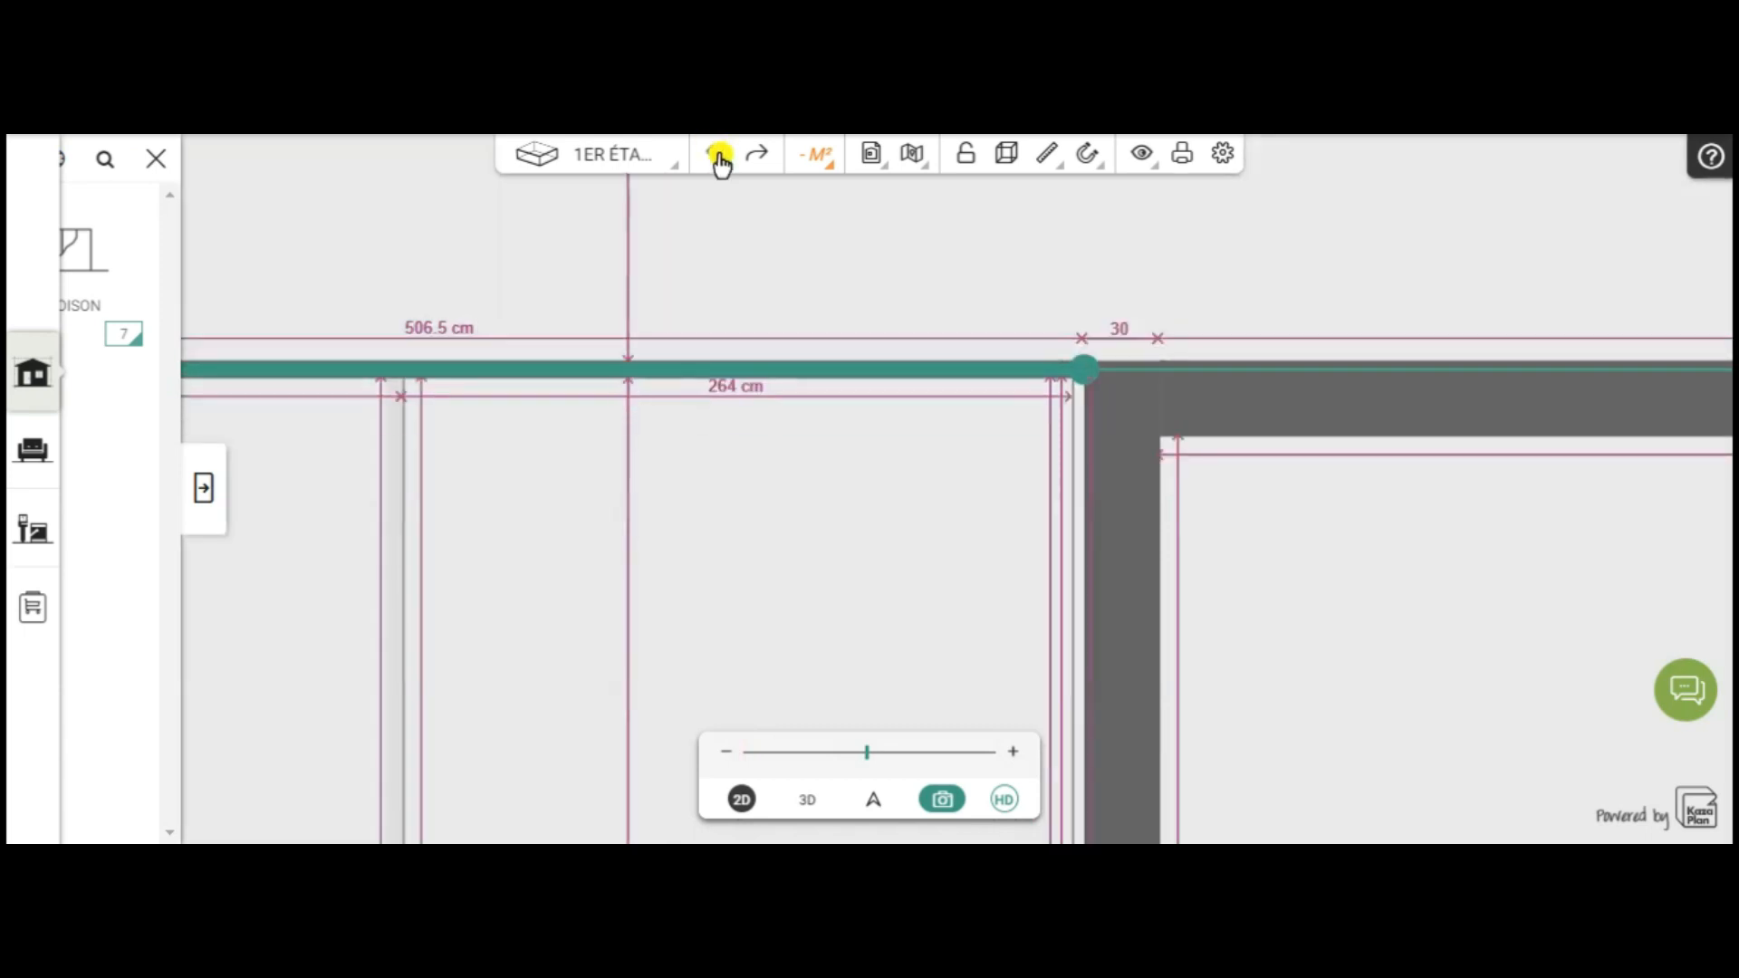
{"action": "left_click_drag", "start_coordinate": [720, 163], "coordinate": [724, 168]}
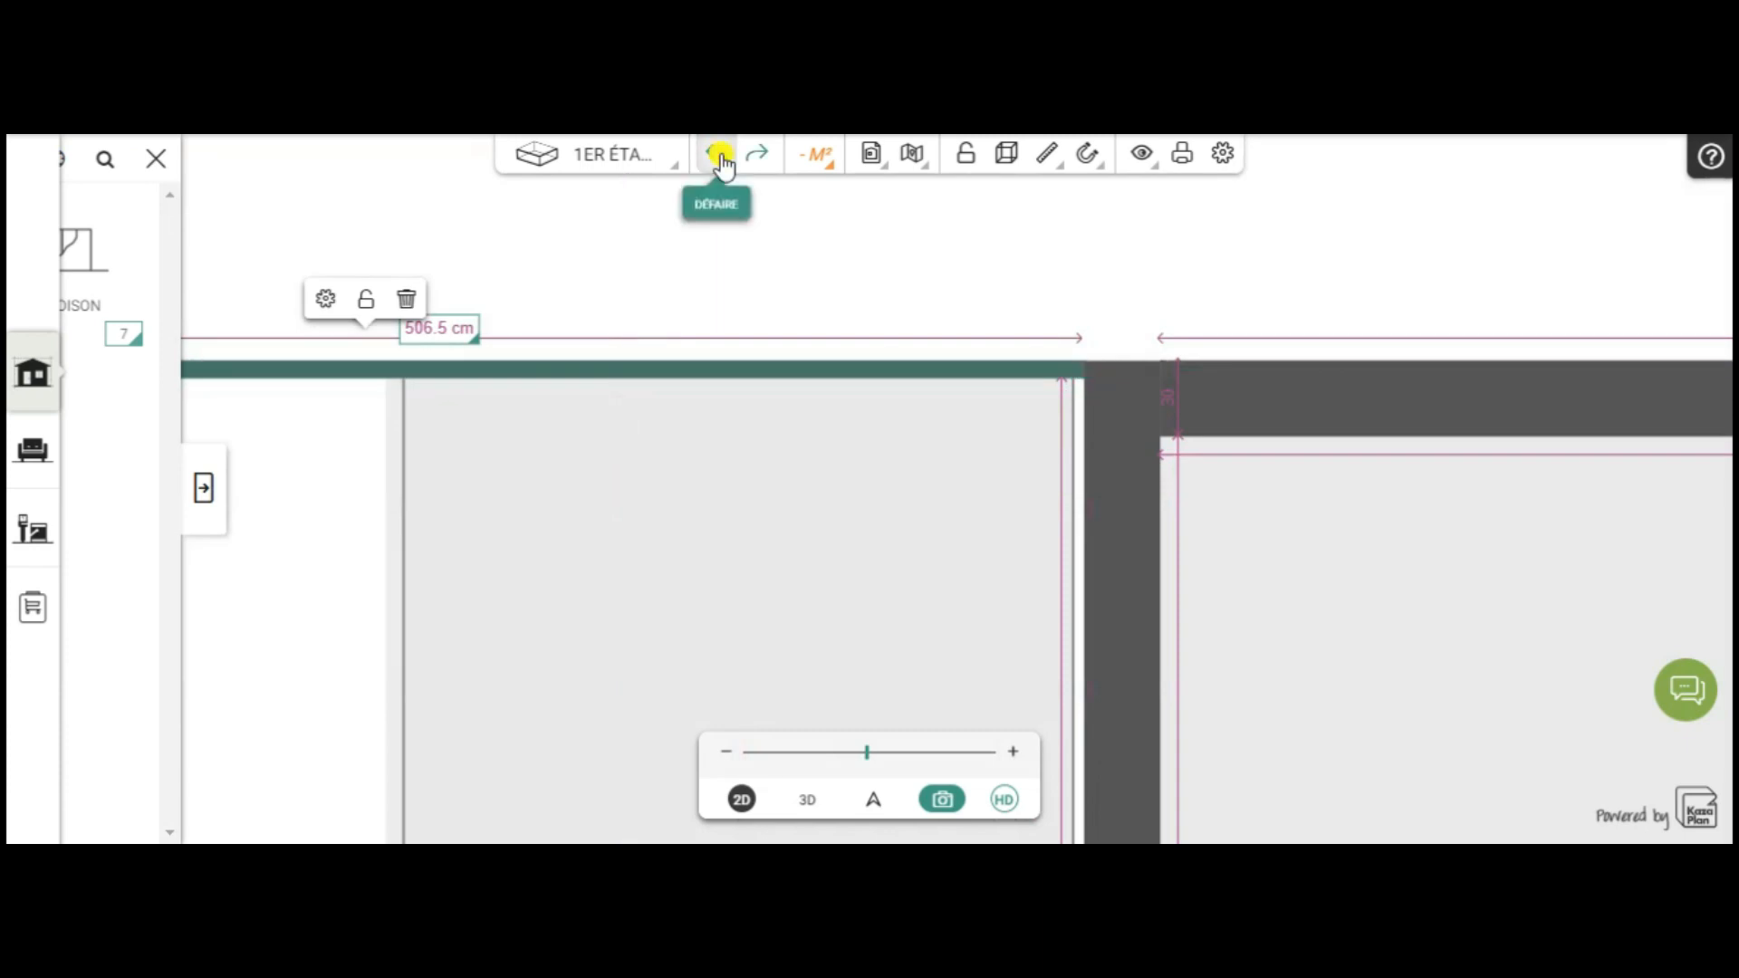
{"action": "left_click", "coordinate": [721, 161]}
Move the stairwell opening's north edge up against the south face of the horizontal partition and lock the edge
{"action": "left_click", "coordinate": [770, 472]}
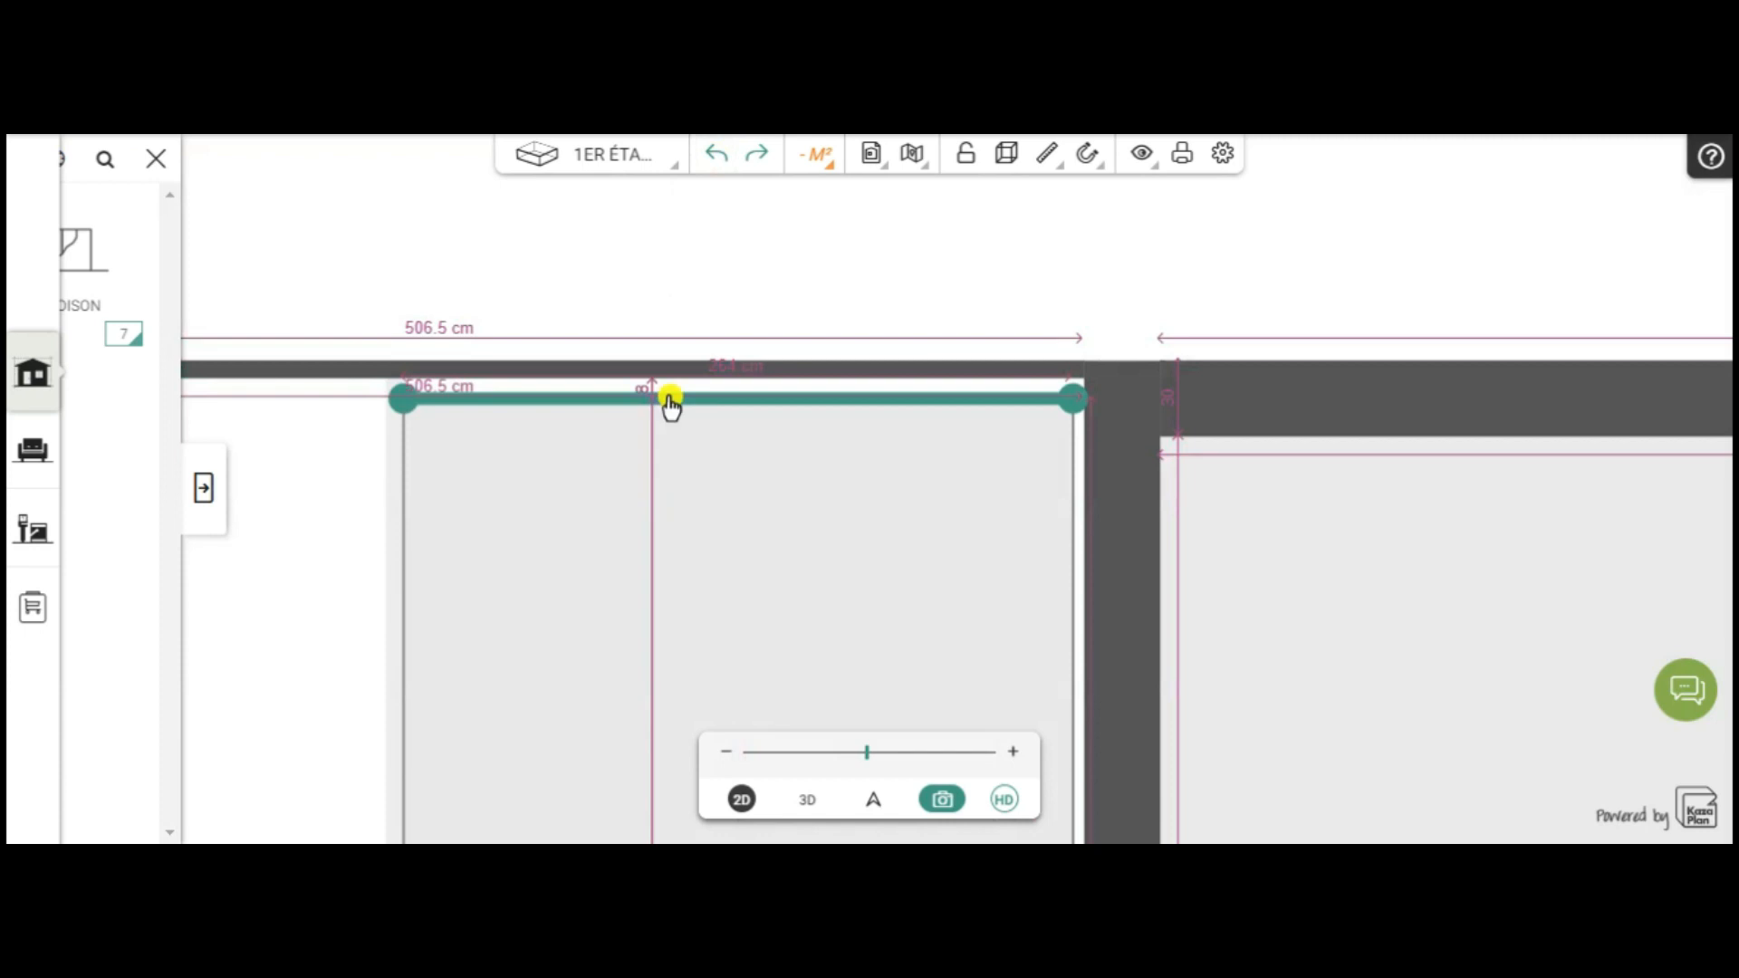
{"action": "left_click", "coordinate": [671, 406]}
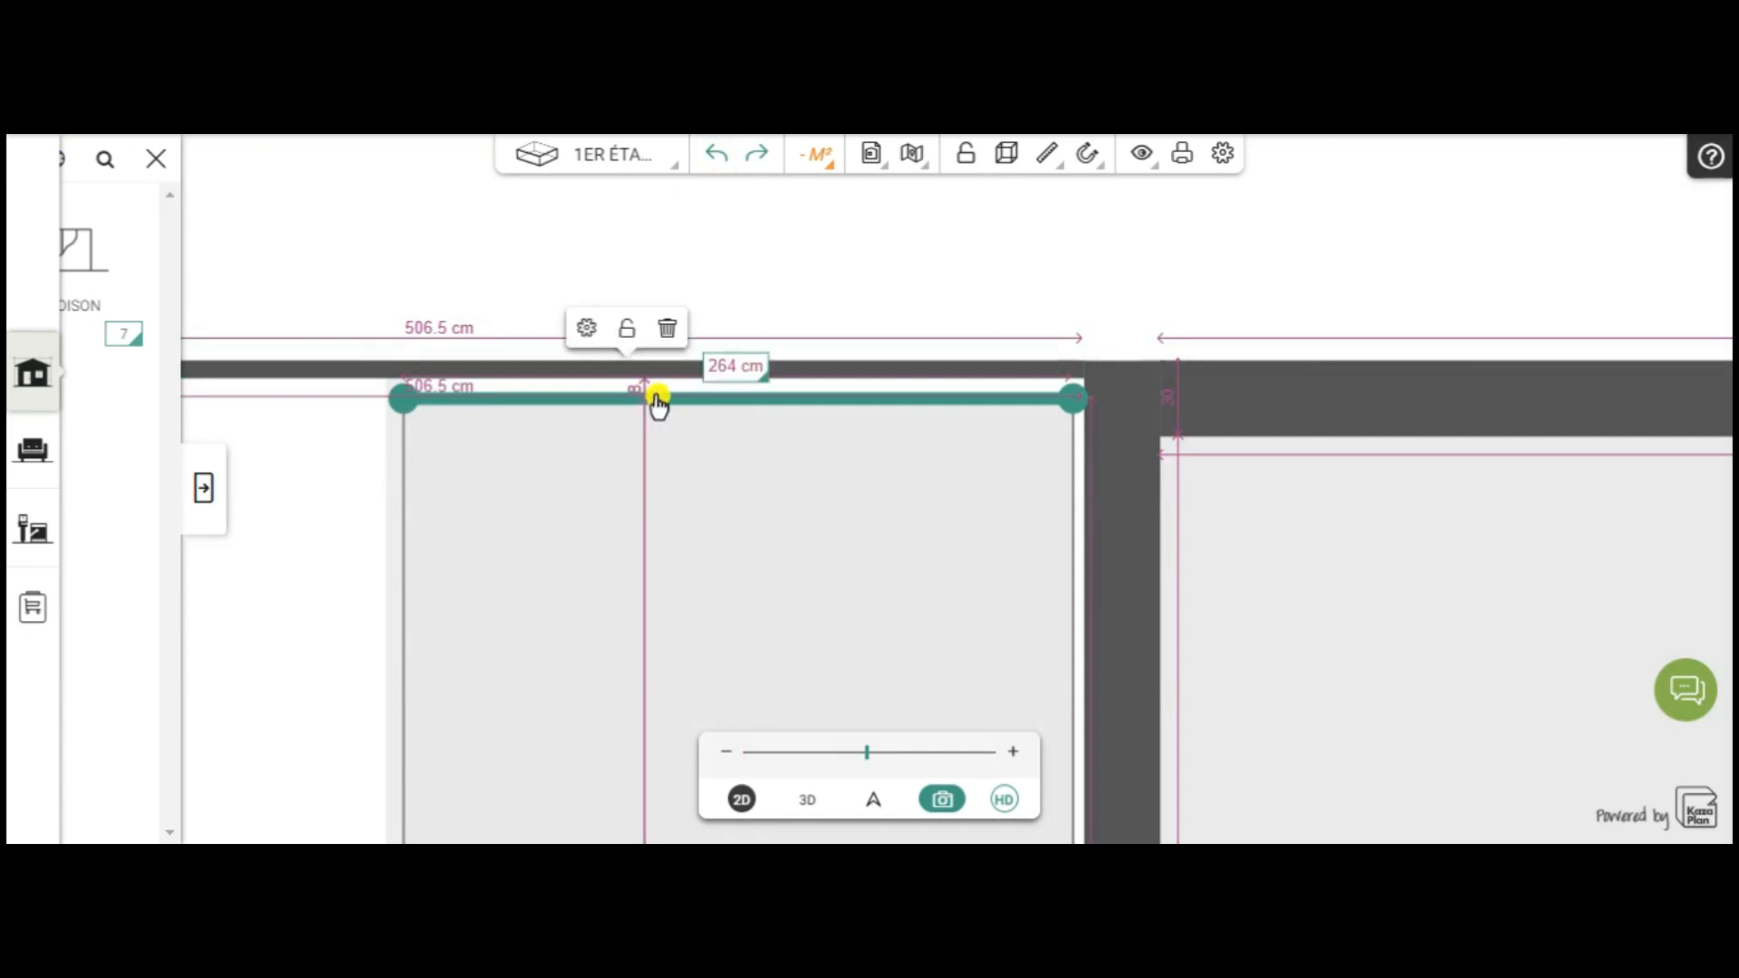
{"action": "left_click_drag", "start_coordinate": [660, 397], "coordinate": [661, 401]}
{"action": "scroll", "coordinate": [660, 403], "scroll_direction": "up", "scroll_amount": 5}
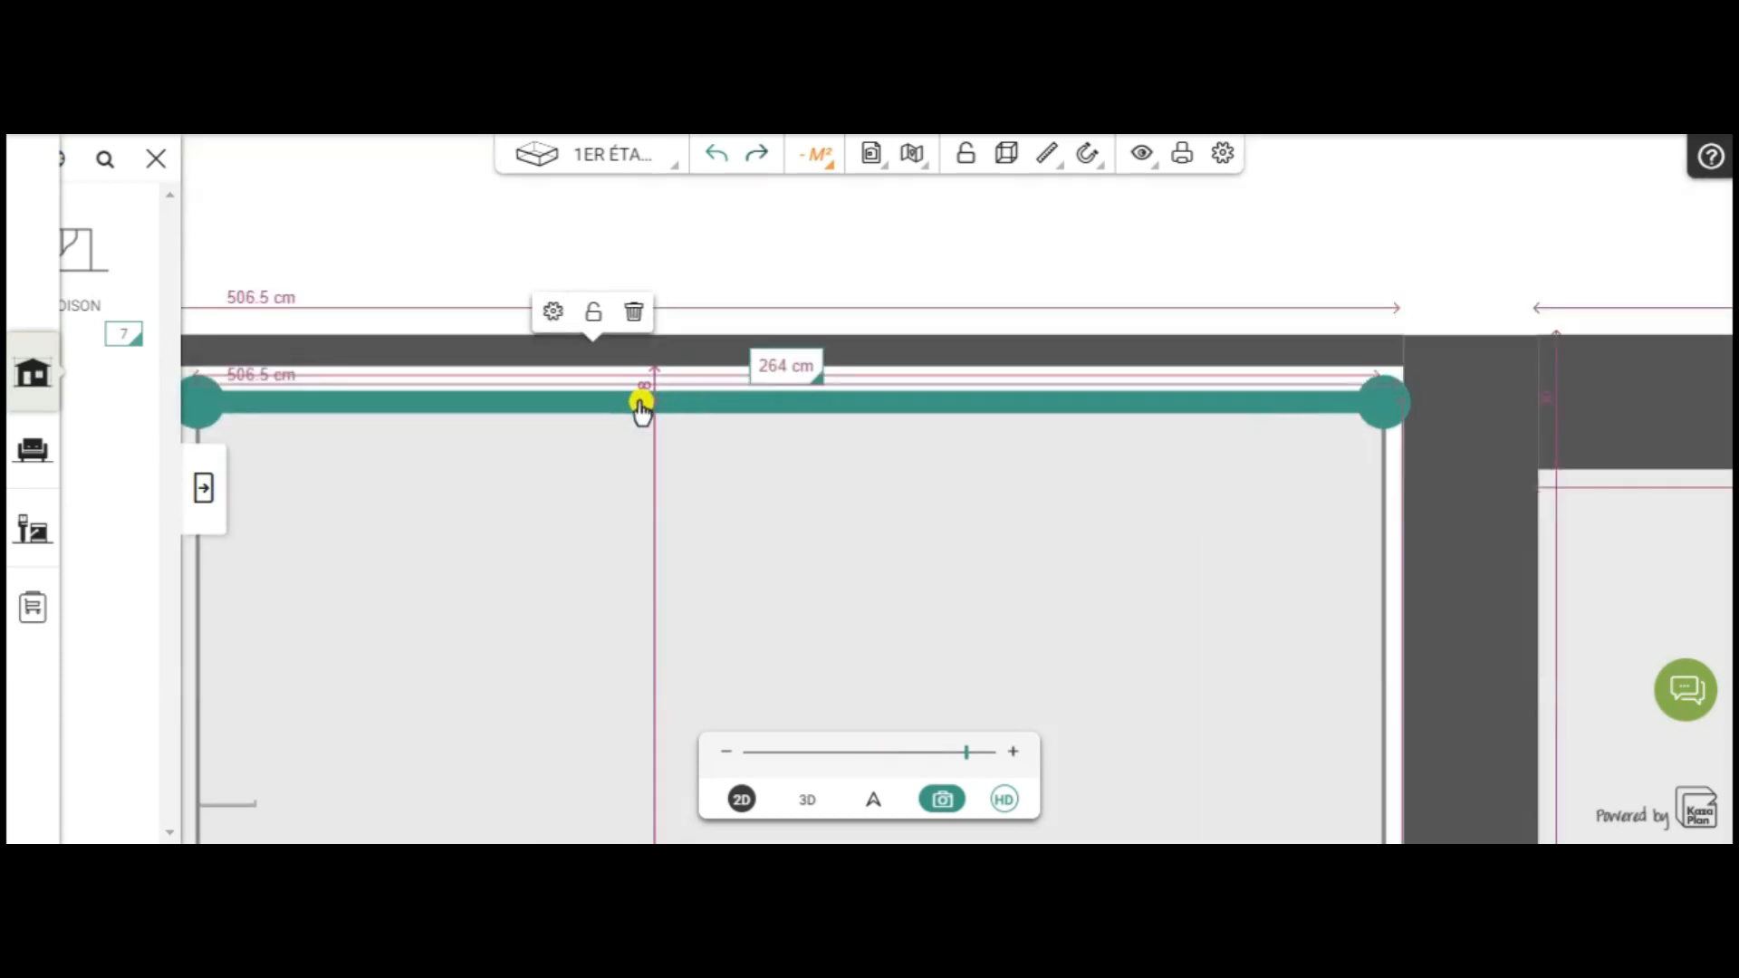
{"action": "left_click_drag", "start_coordinate": [629, 415], "coordinate": [630, 391]}
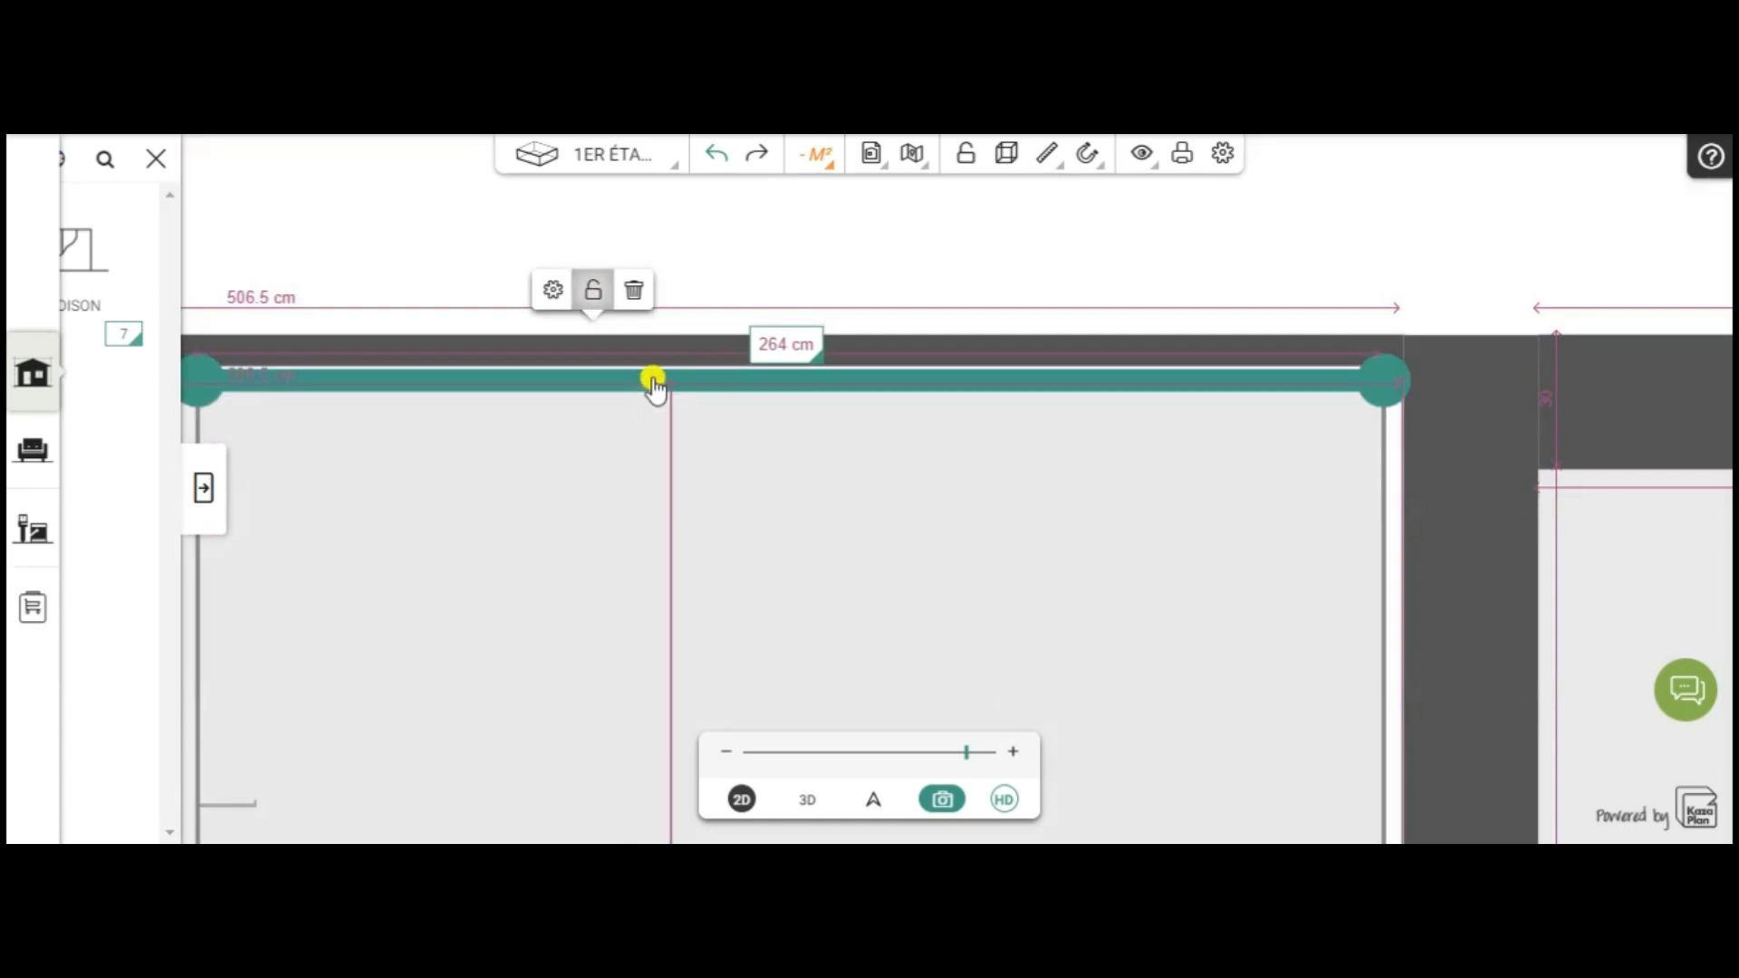
Move the opening's east edge closer to the east wall, making it 265.4 cm wide, and lock the edge
{"action": "scroll", "coordinate": [652, 378], "scroll_direction": "down", "scroll_amount": 2}
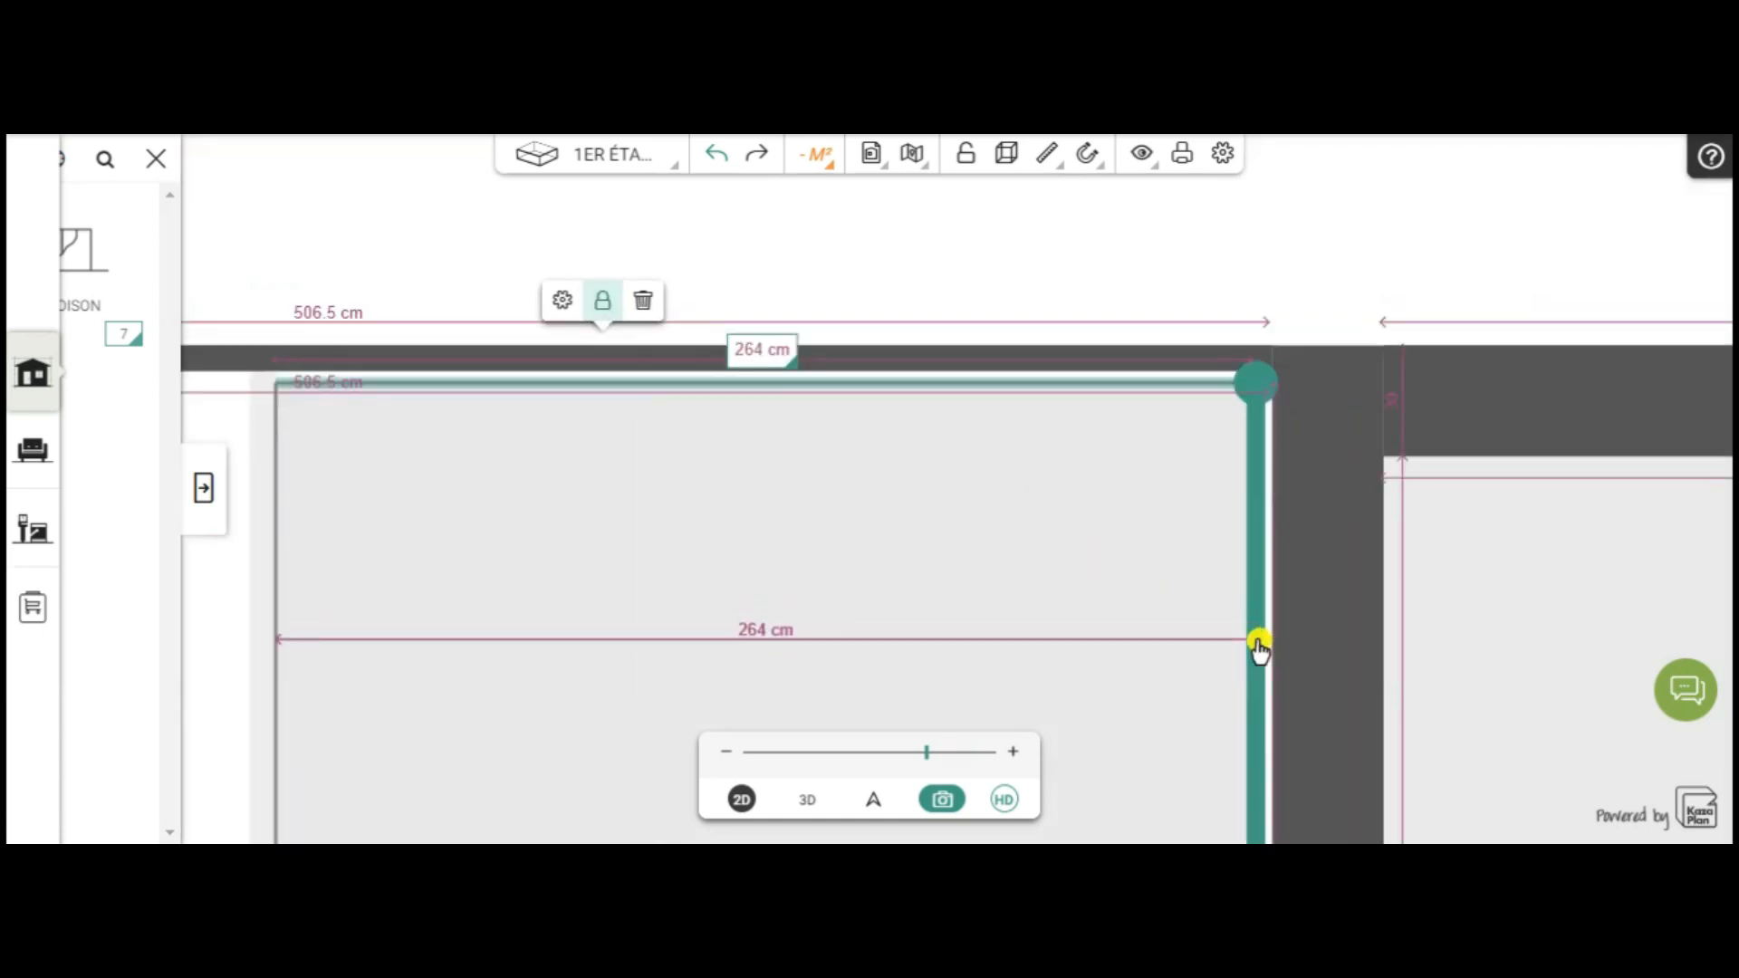
{"action": "left_click_drag", "start_coordinate": [1261, 652], "coordinate": [1262, 652]}
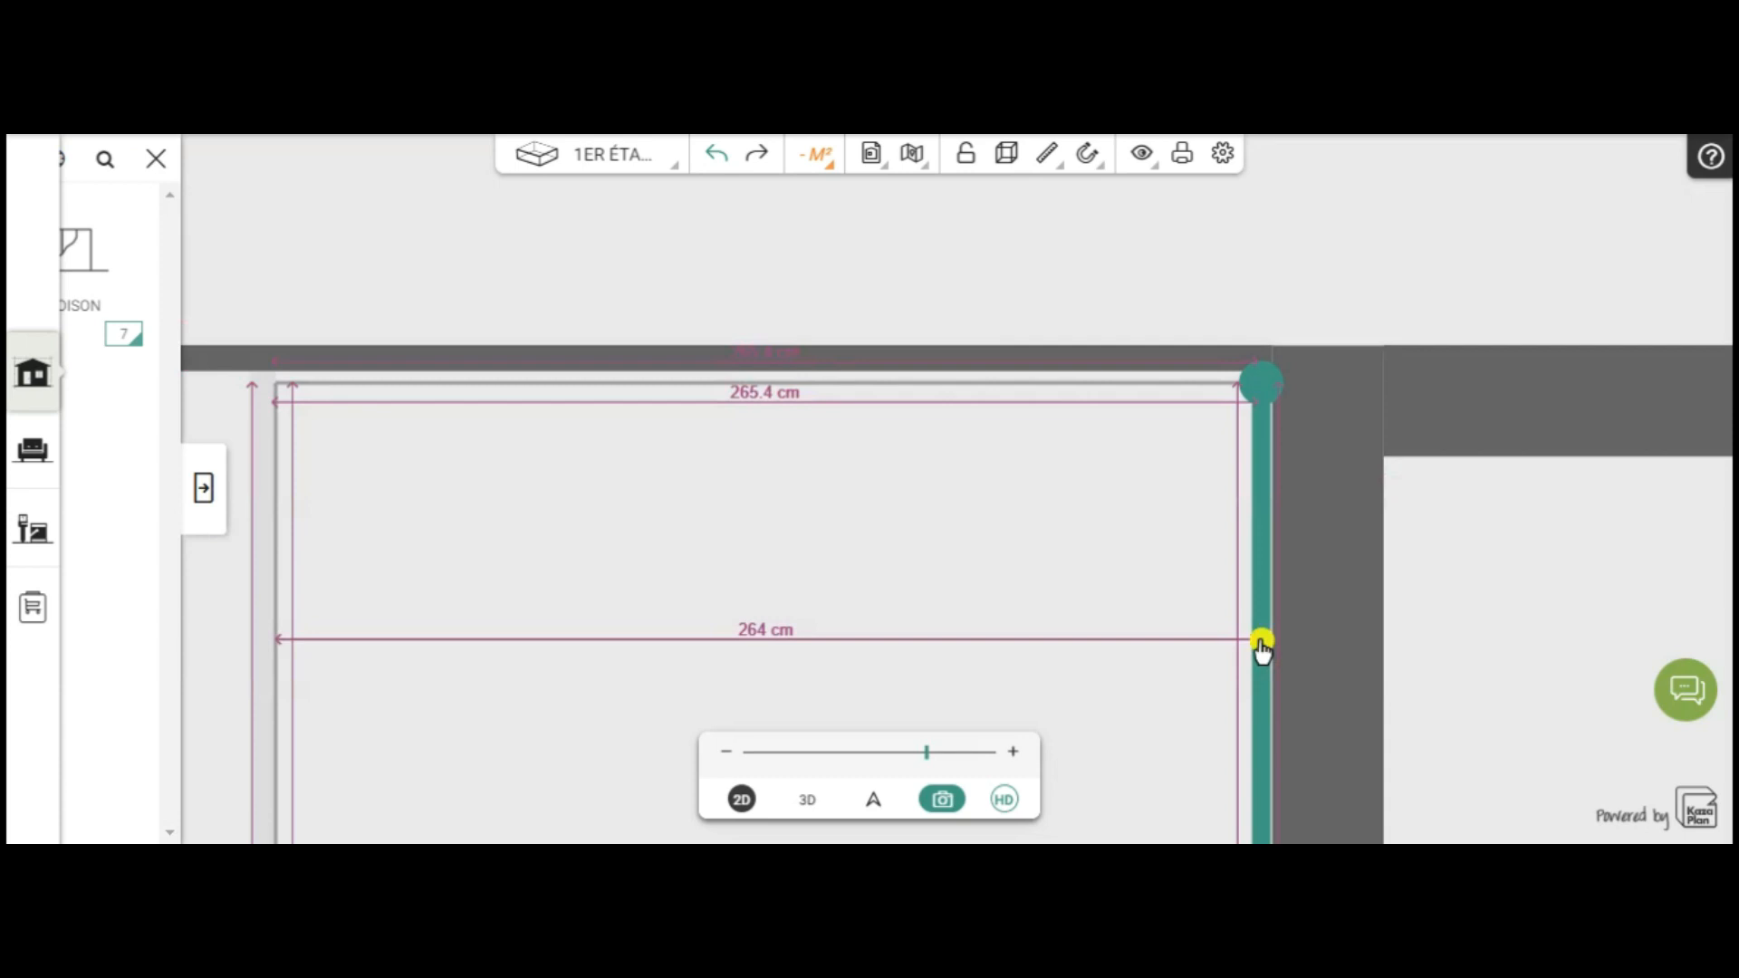
{"action": "left_click", "coordinate": [1388, 539]}
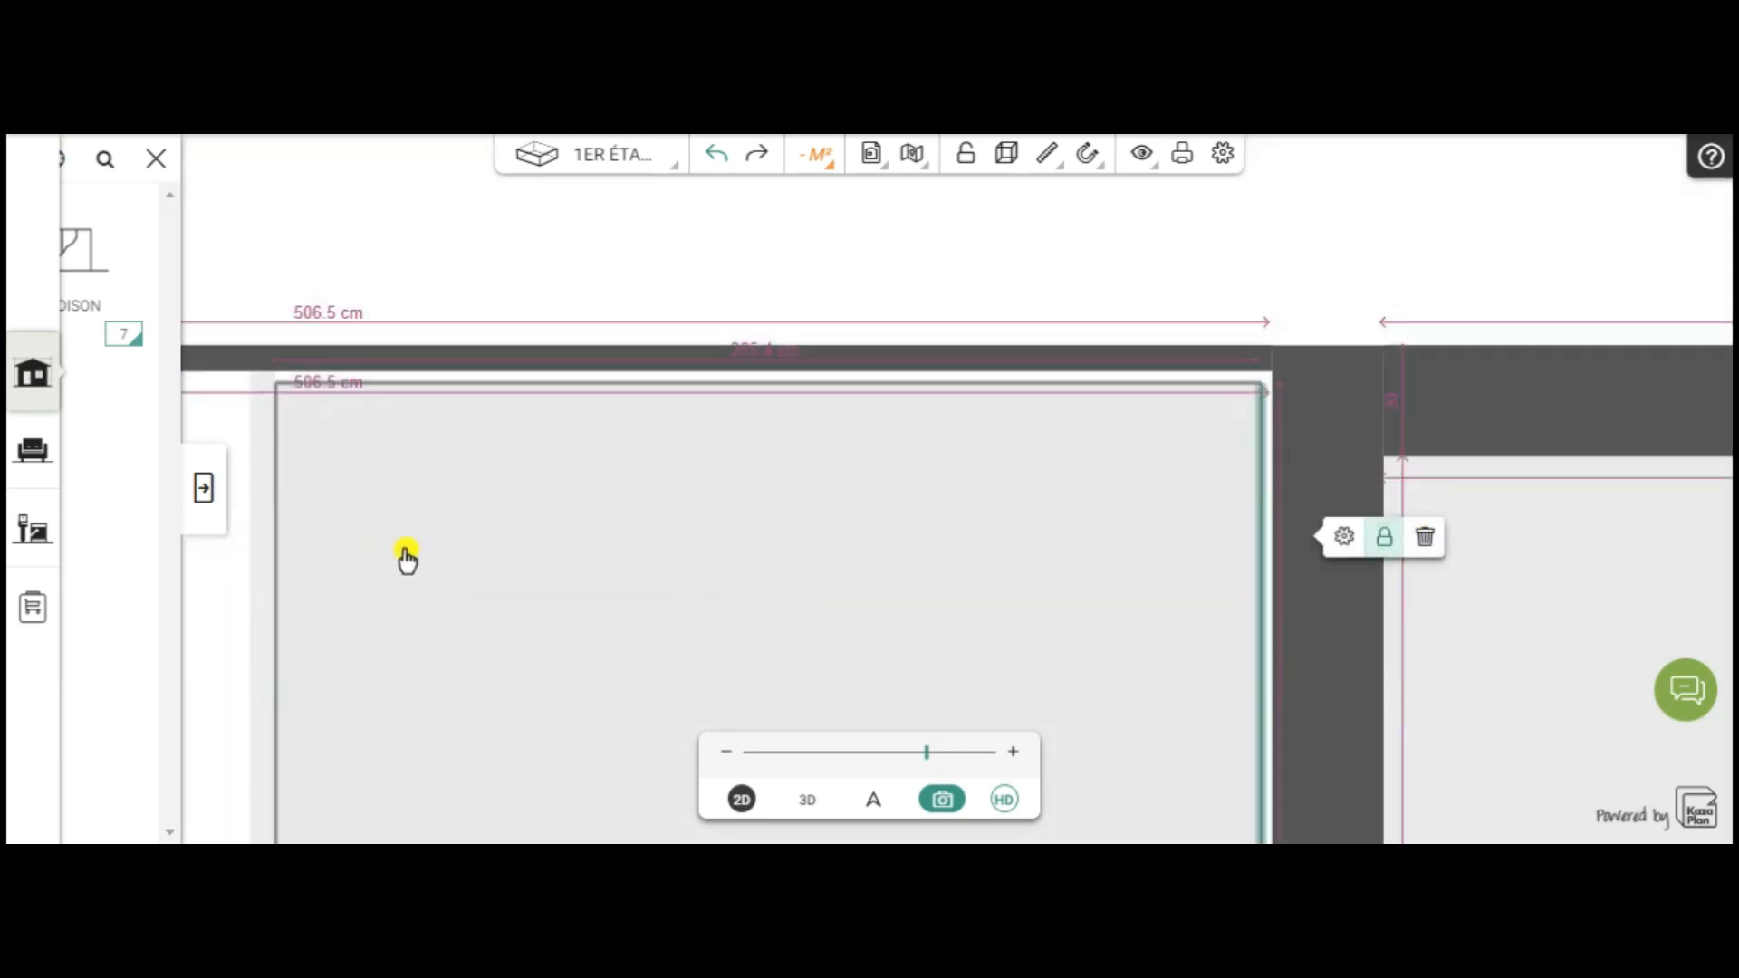
Move the opening's west edge outward to the far side of the ground-floor partition's ghost line, making it 268.9 cm wide
{"action": "left_click", "coordinate": [278, 579]}
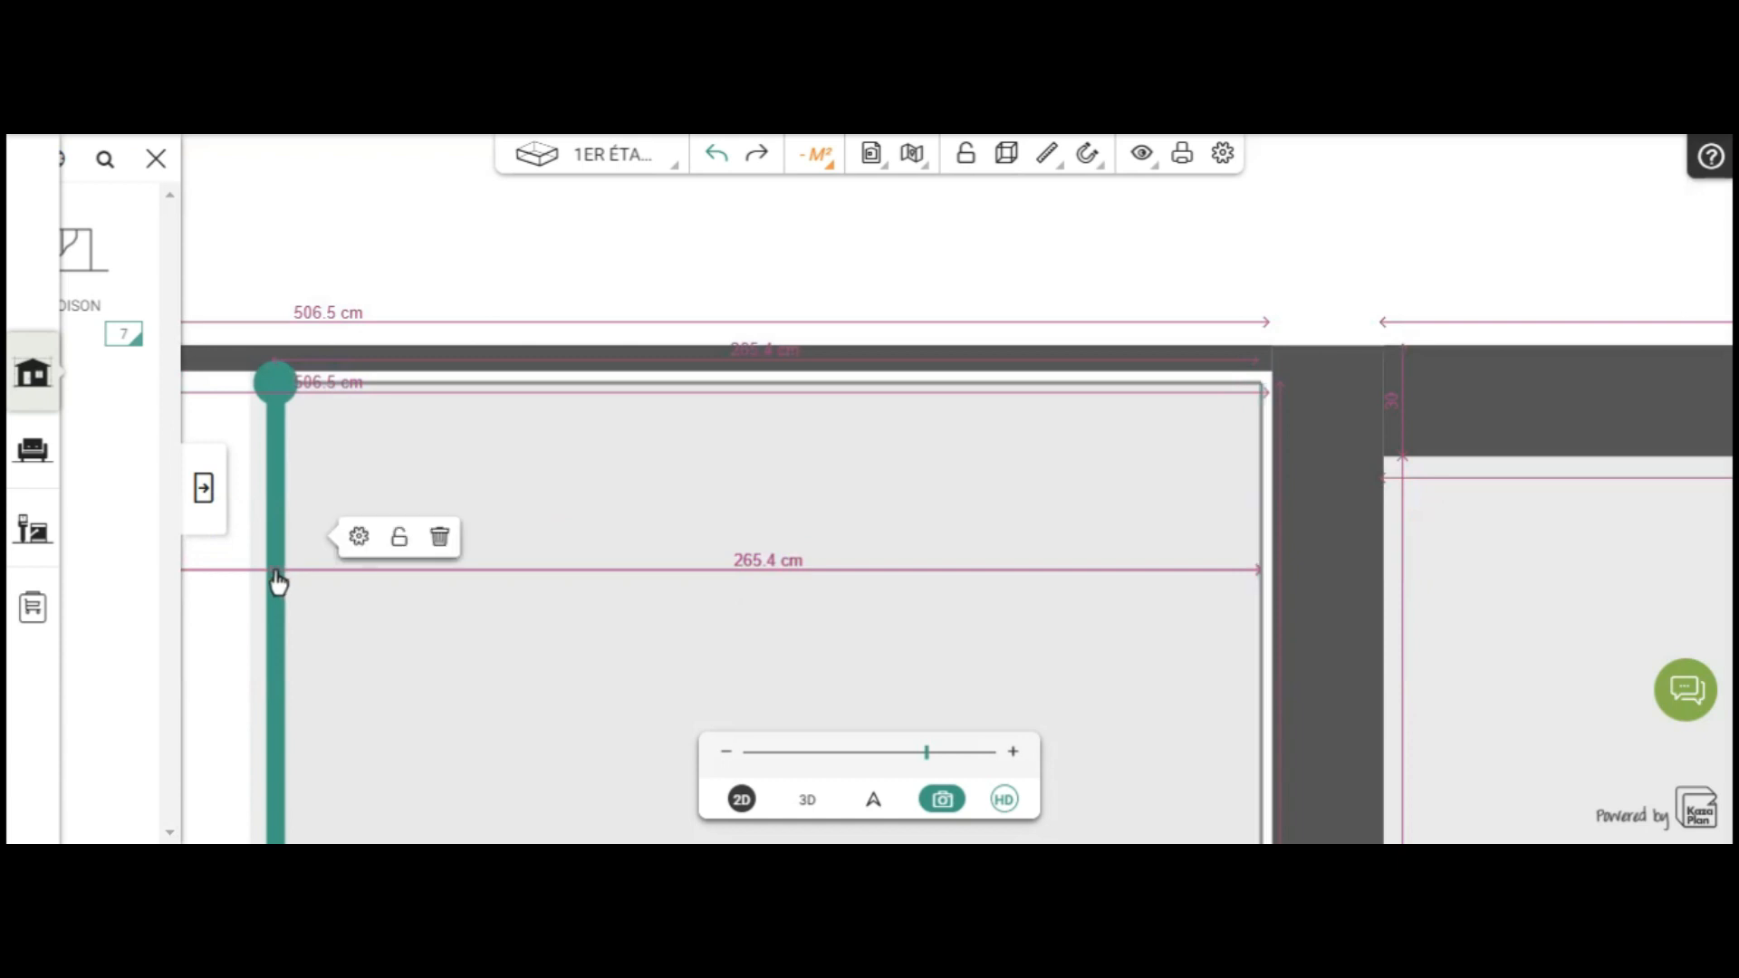
{"action": "scroll", "coordinate": [334, 578], "scroll_direction": "down", "scroll_amount": 3}
{"action": "left_click_drag", "start_coordinate": [214, 621], "coordinate": [360, 416]}
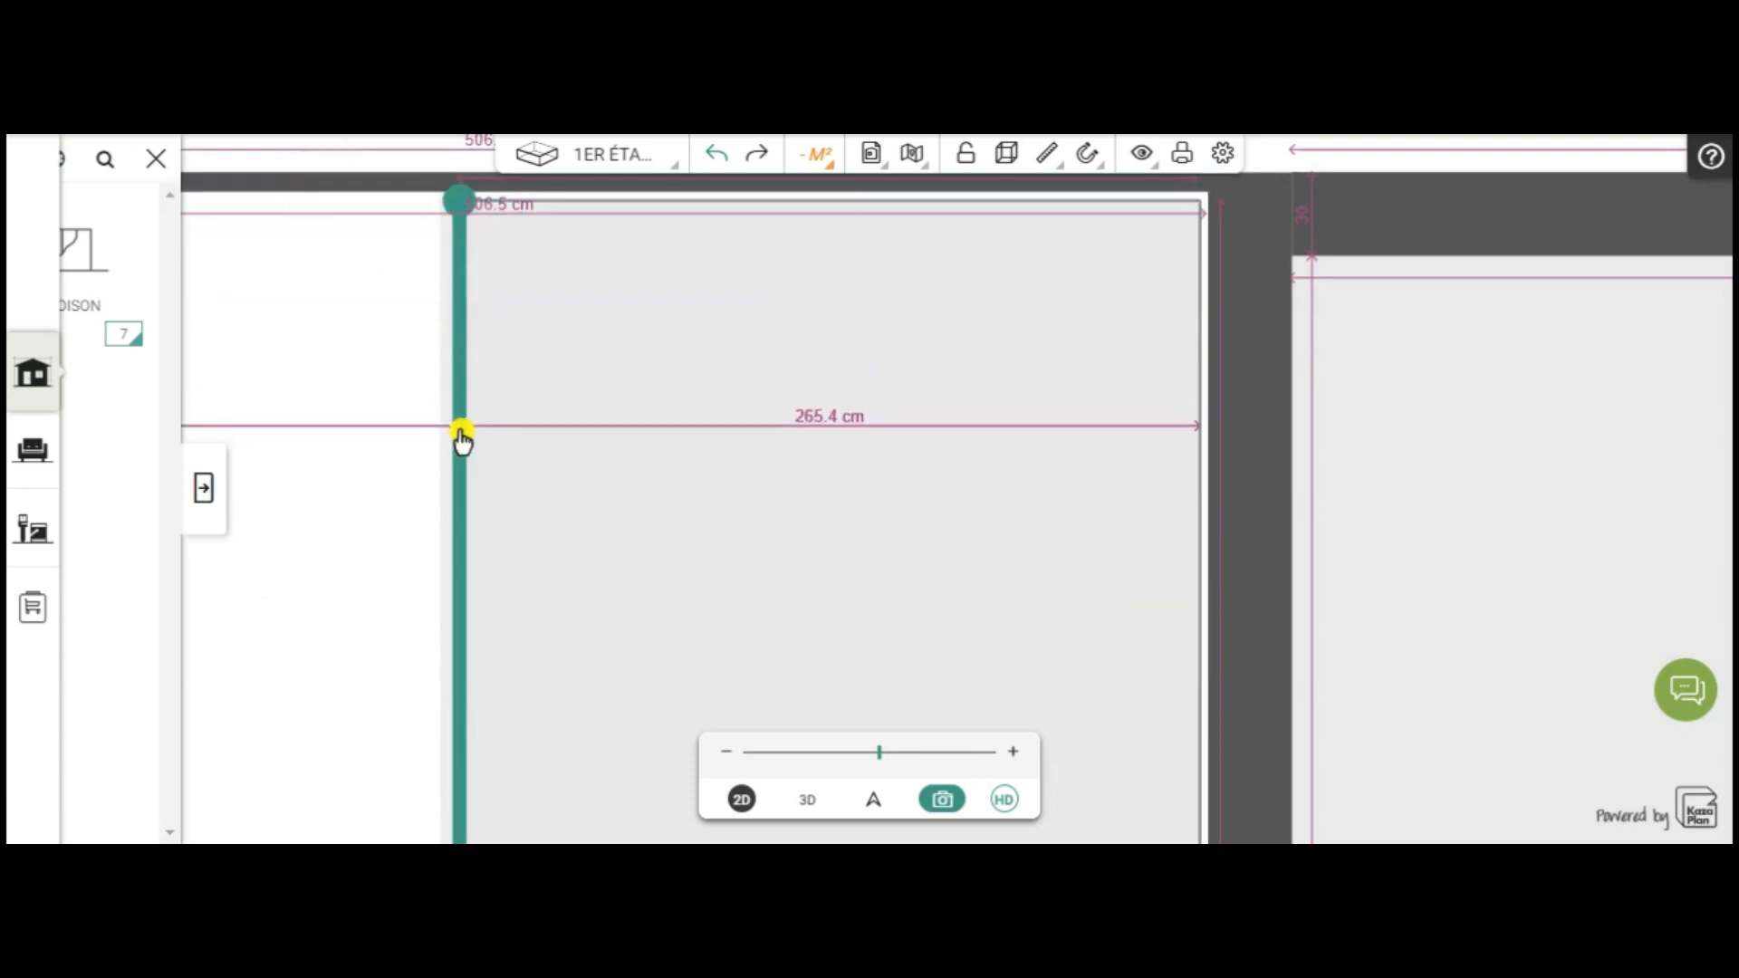
{"action": "left_click_drag", "start_coordinate": [454, 450], "coordinate": [447, 445]}
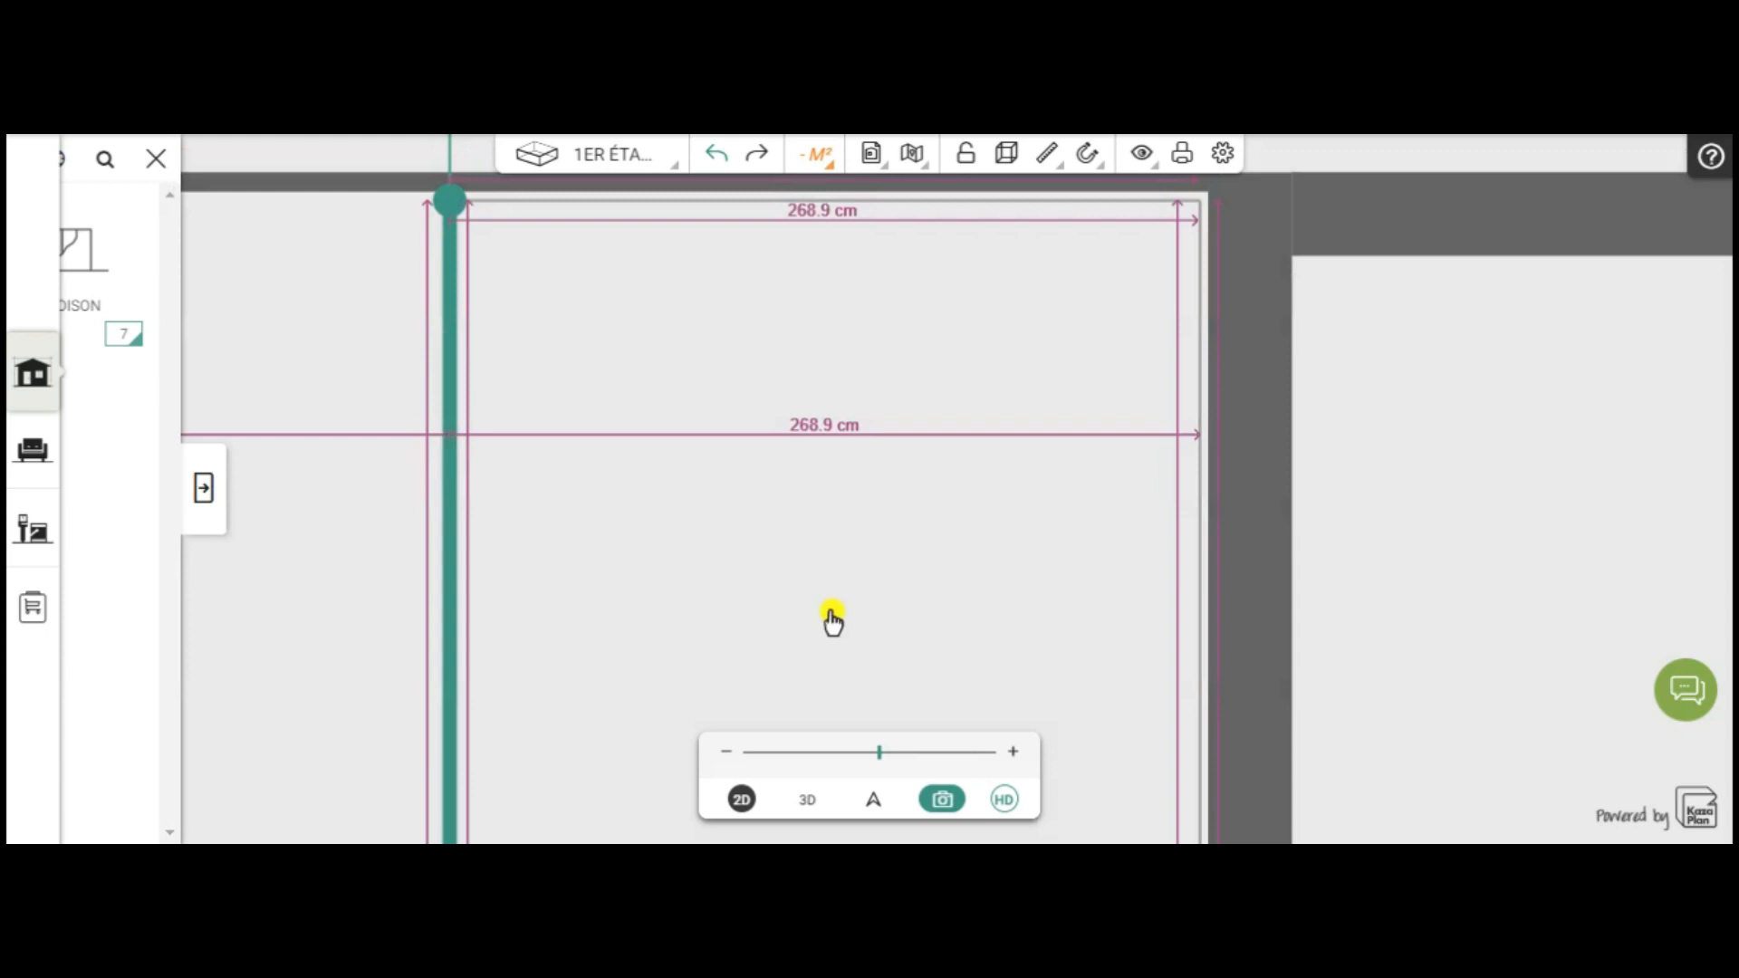
Examine the widened stairwell opening and the staircase below it from above in 3D
{"action": "scroll", "coordinate": [1427, 557], "scroll_direction": "down", "scroll_amount": 5}
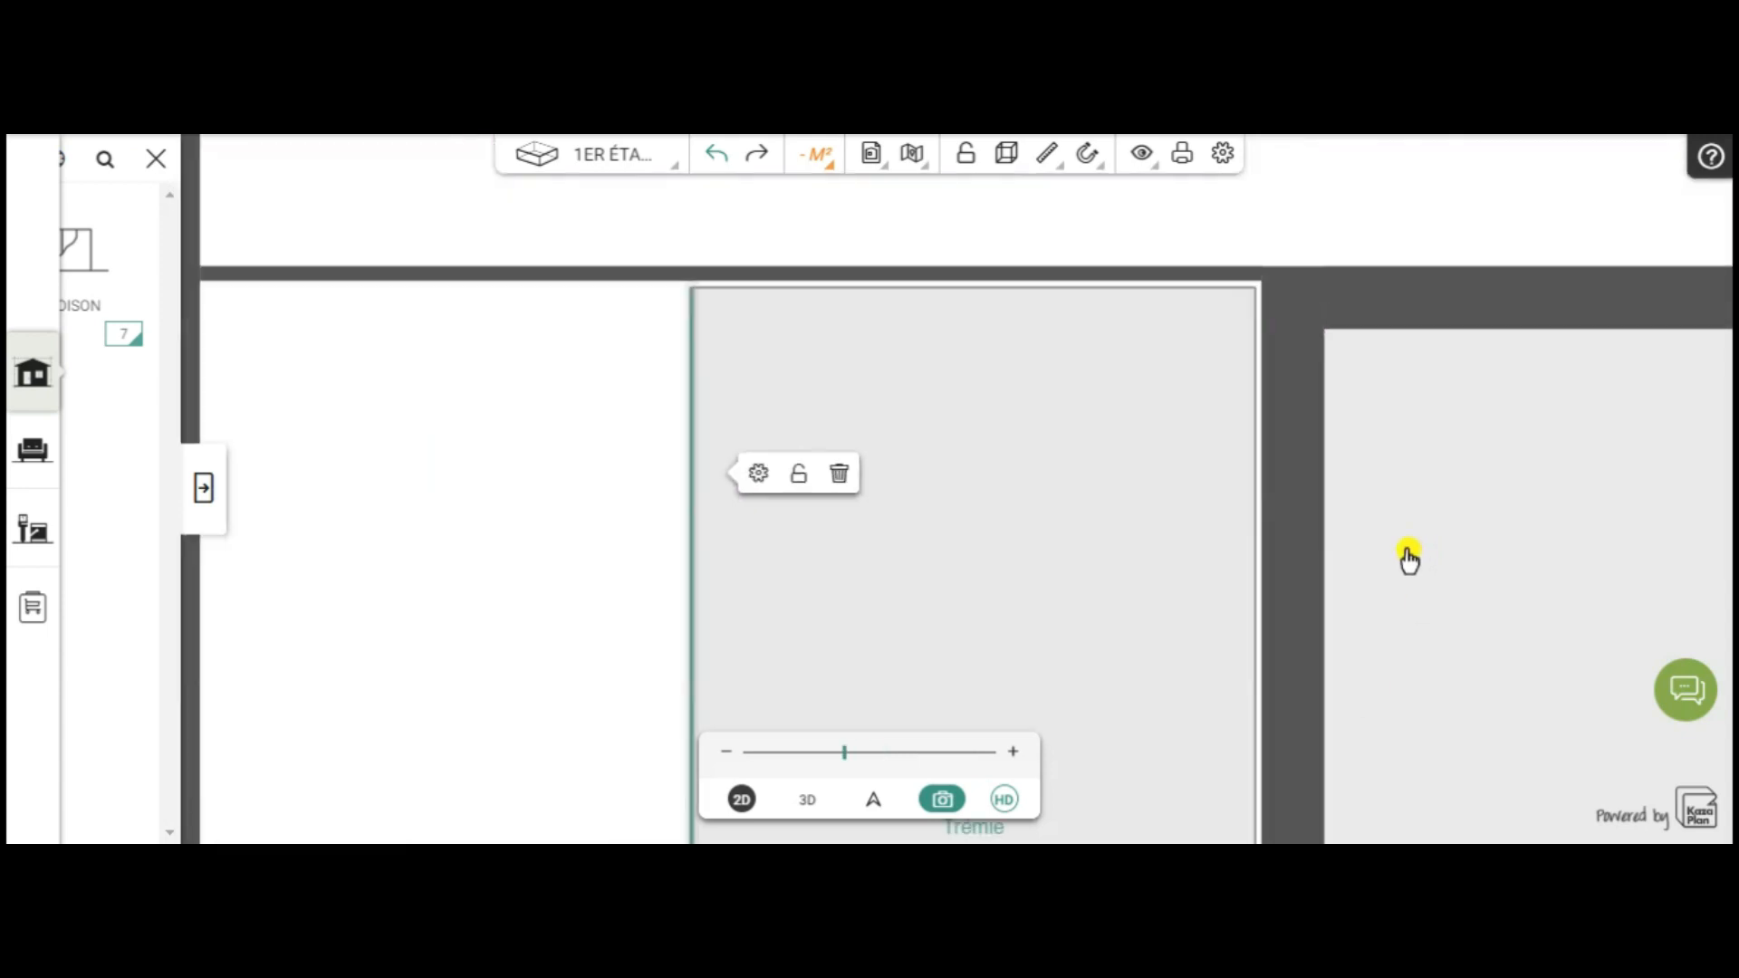
{"action": "scroll", "coordinate": [1542, 636], "scroll_direction": "down", "scroll_amount": 3}
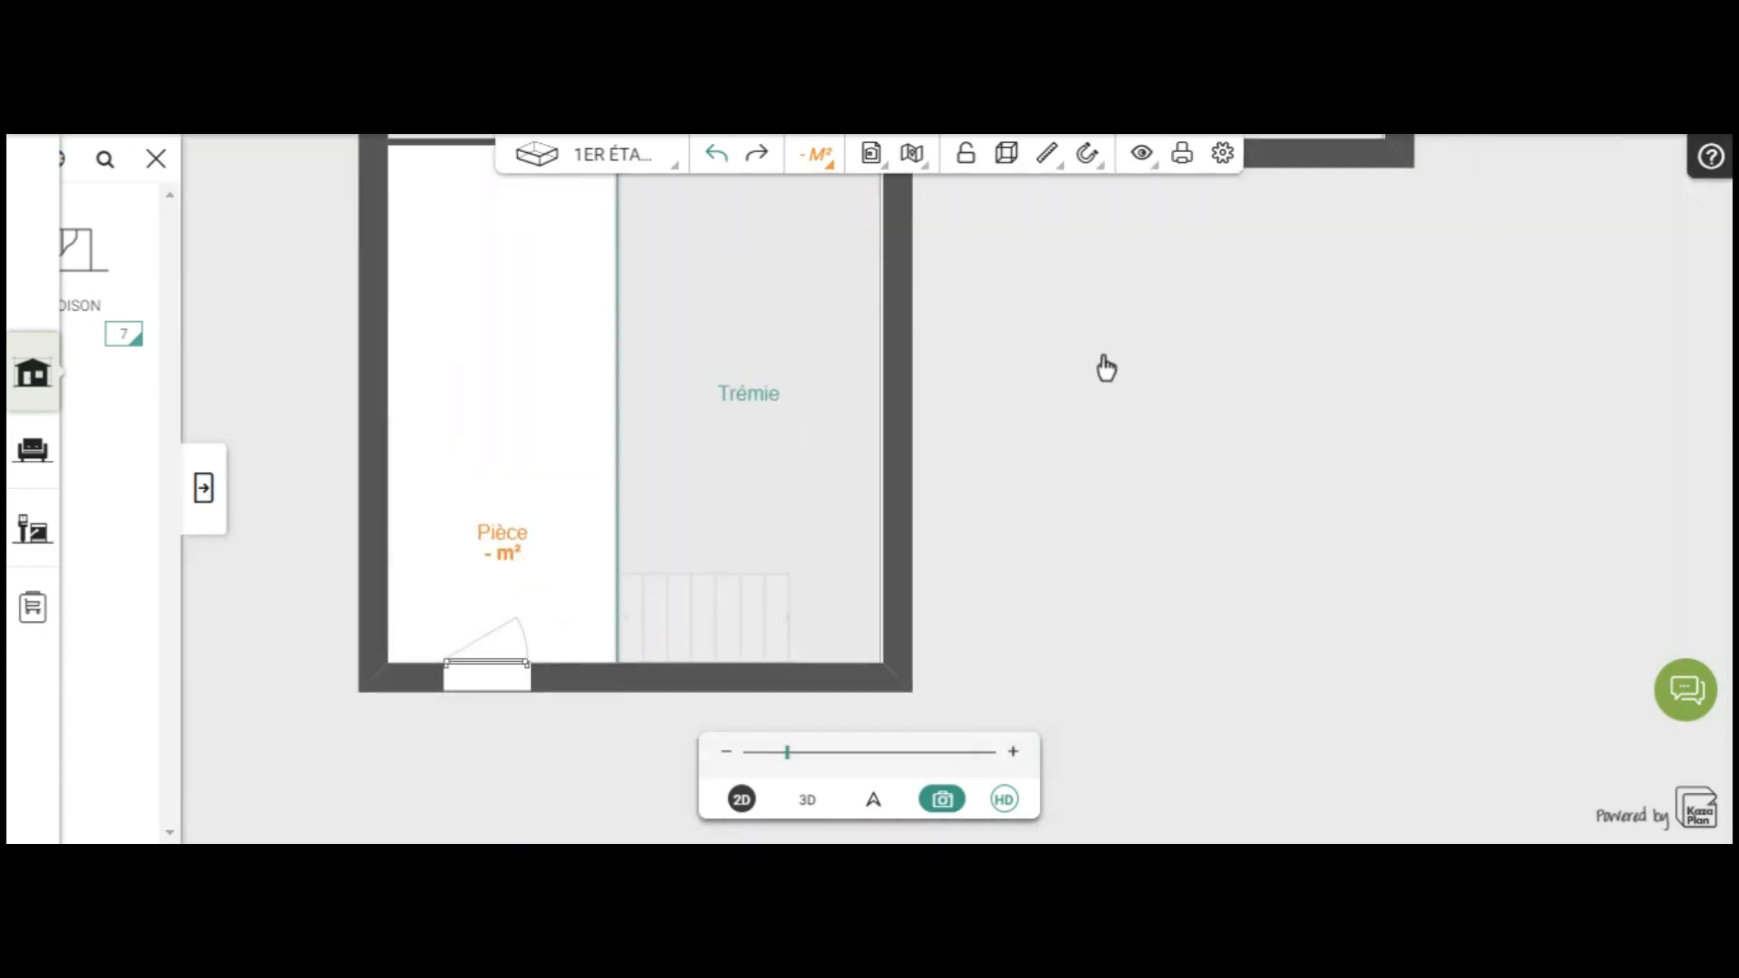
{"action": "left_click_drag", "start_coordinate": [1105, 365], "coordinate": [1145, 493]}
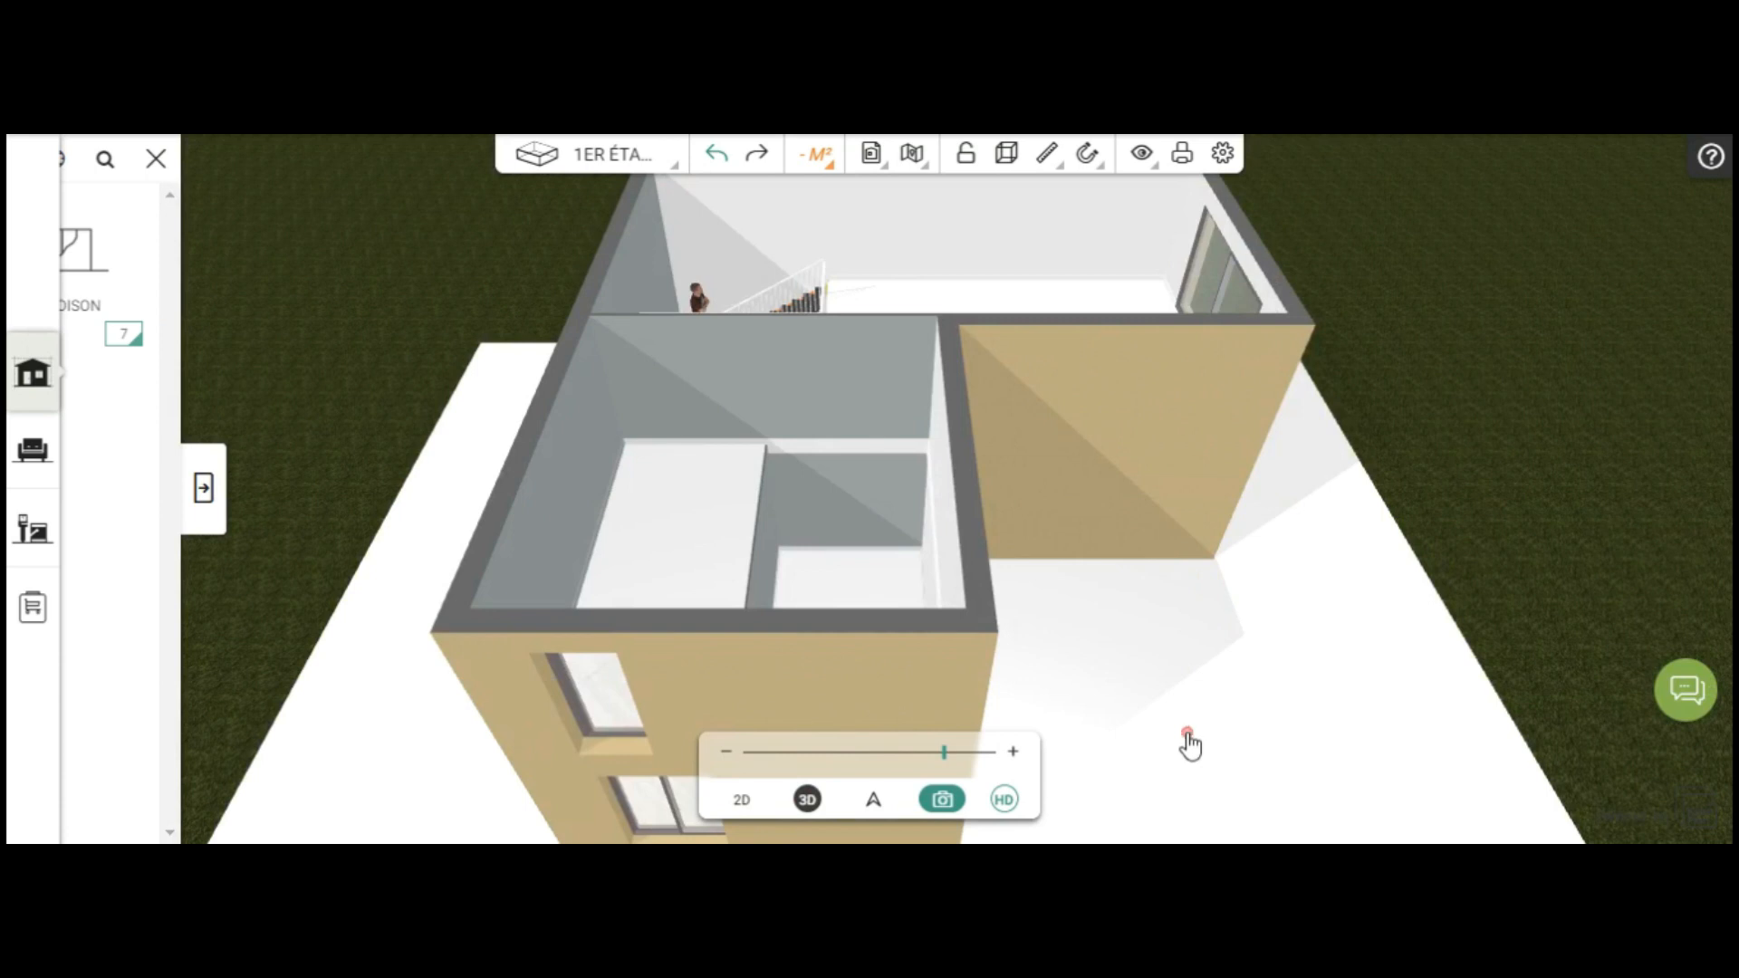
{"action": "left_click_drag", "start_coordinate": [1055, 749], "coordinate": [1187, 747]}
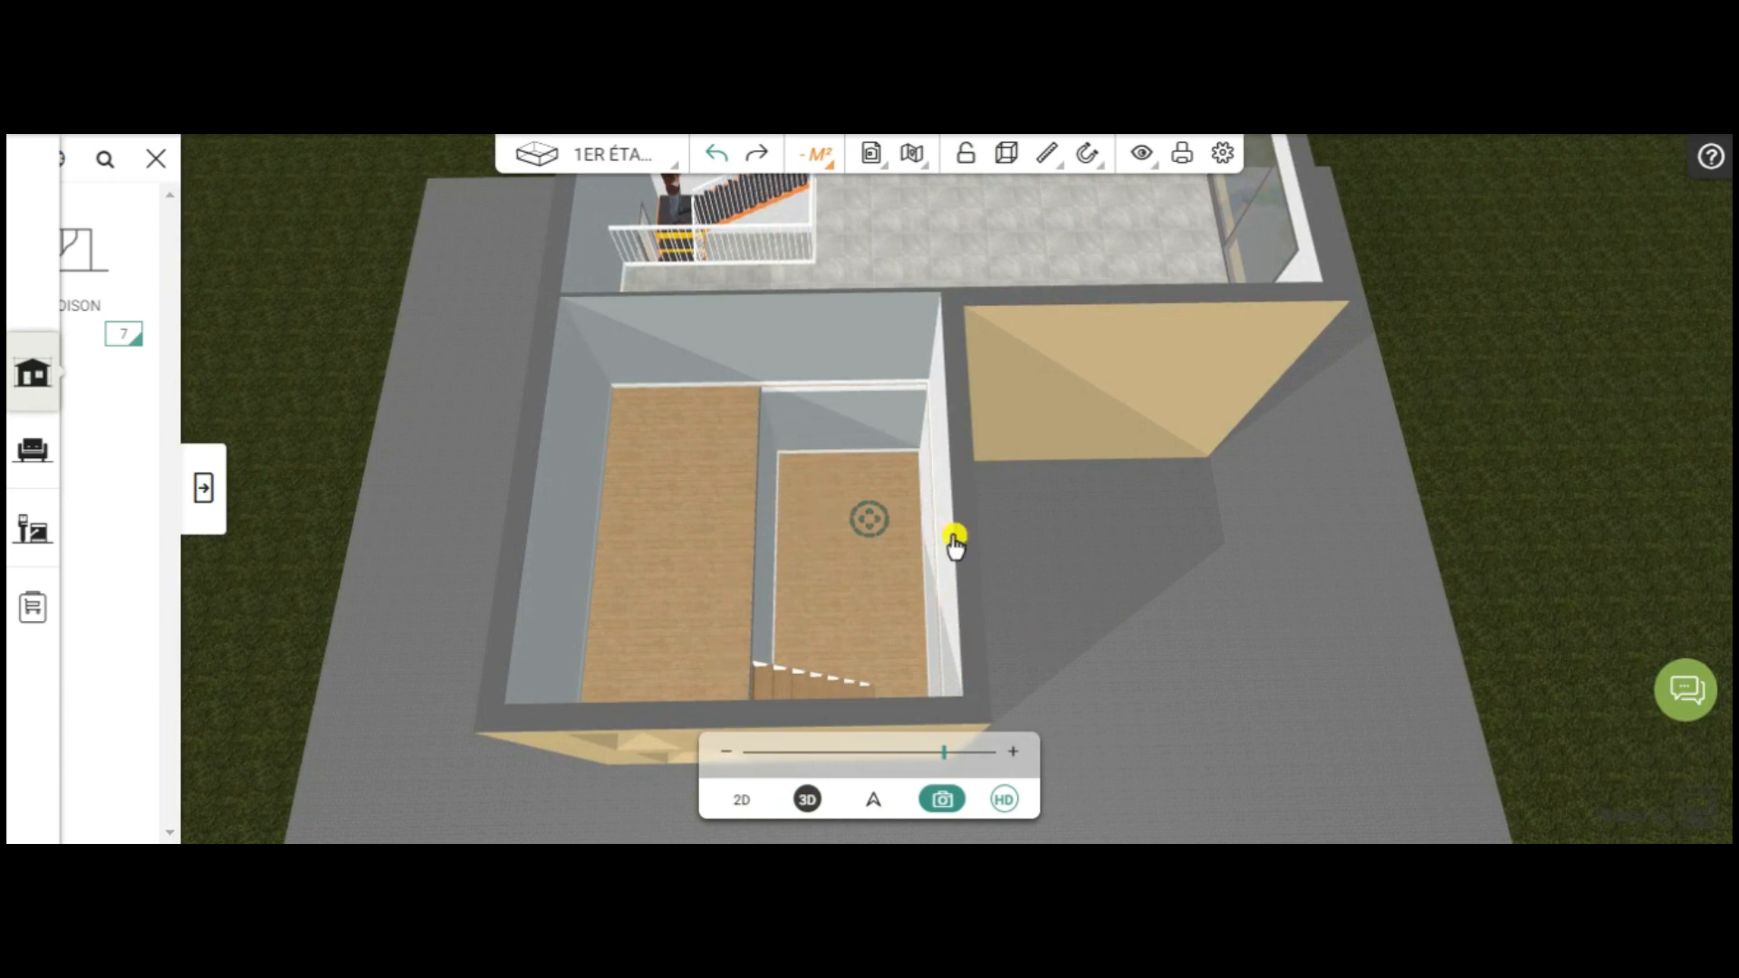
{"action": "left_click_drag", "start_coordinate": [1148, 604], "coordinate": [1172, 671]}
{"action": "left_click", "coordinate": [742, 800]}
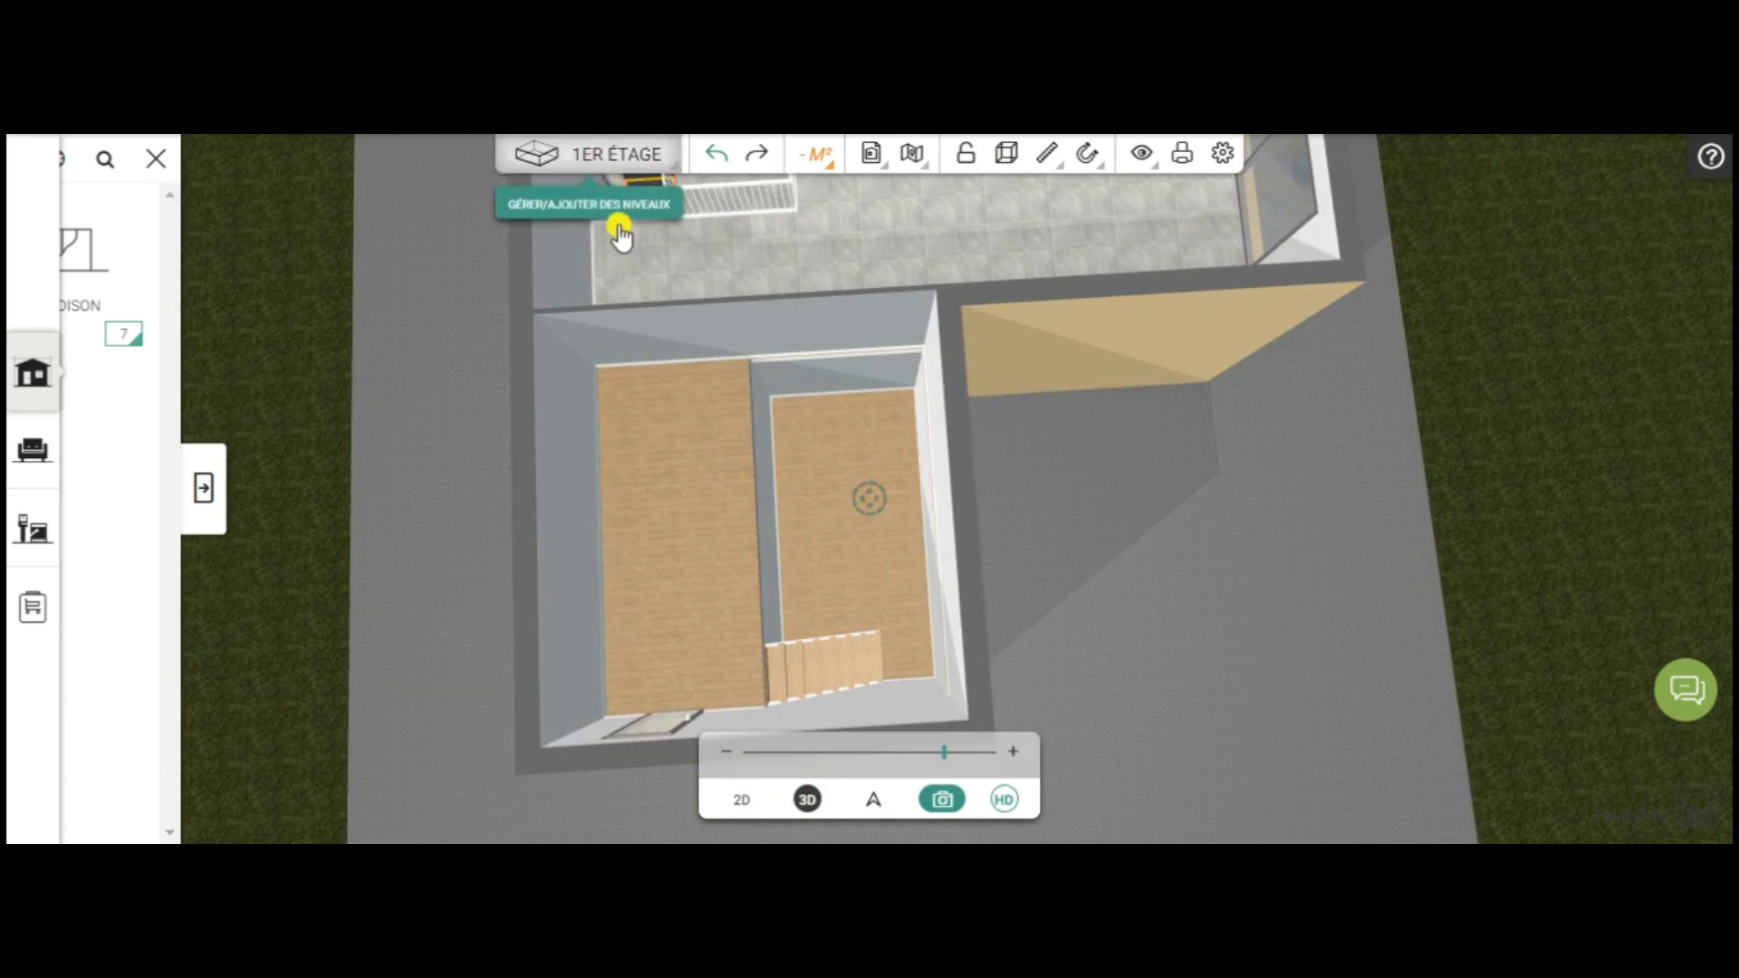
Switch to the ground floor (RDC) and display it as a 2D plan
{"action": "left_click", "coordinate": [594, 152]}
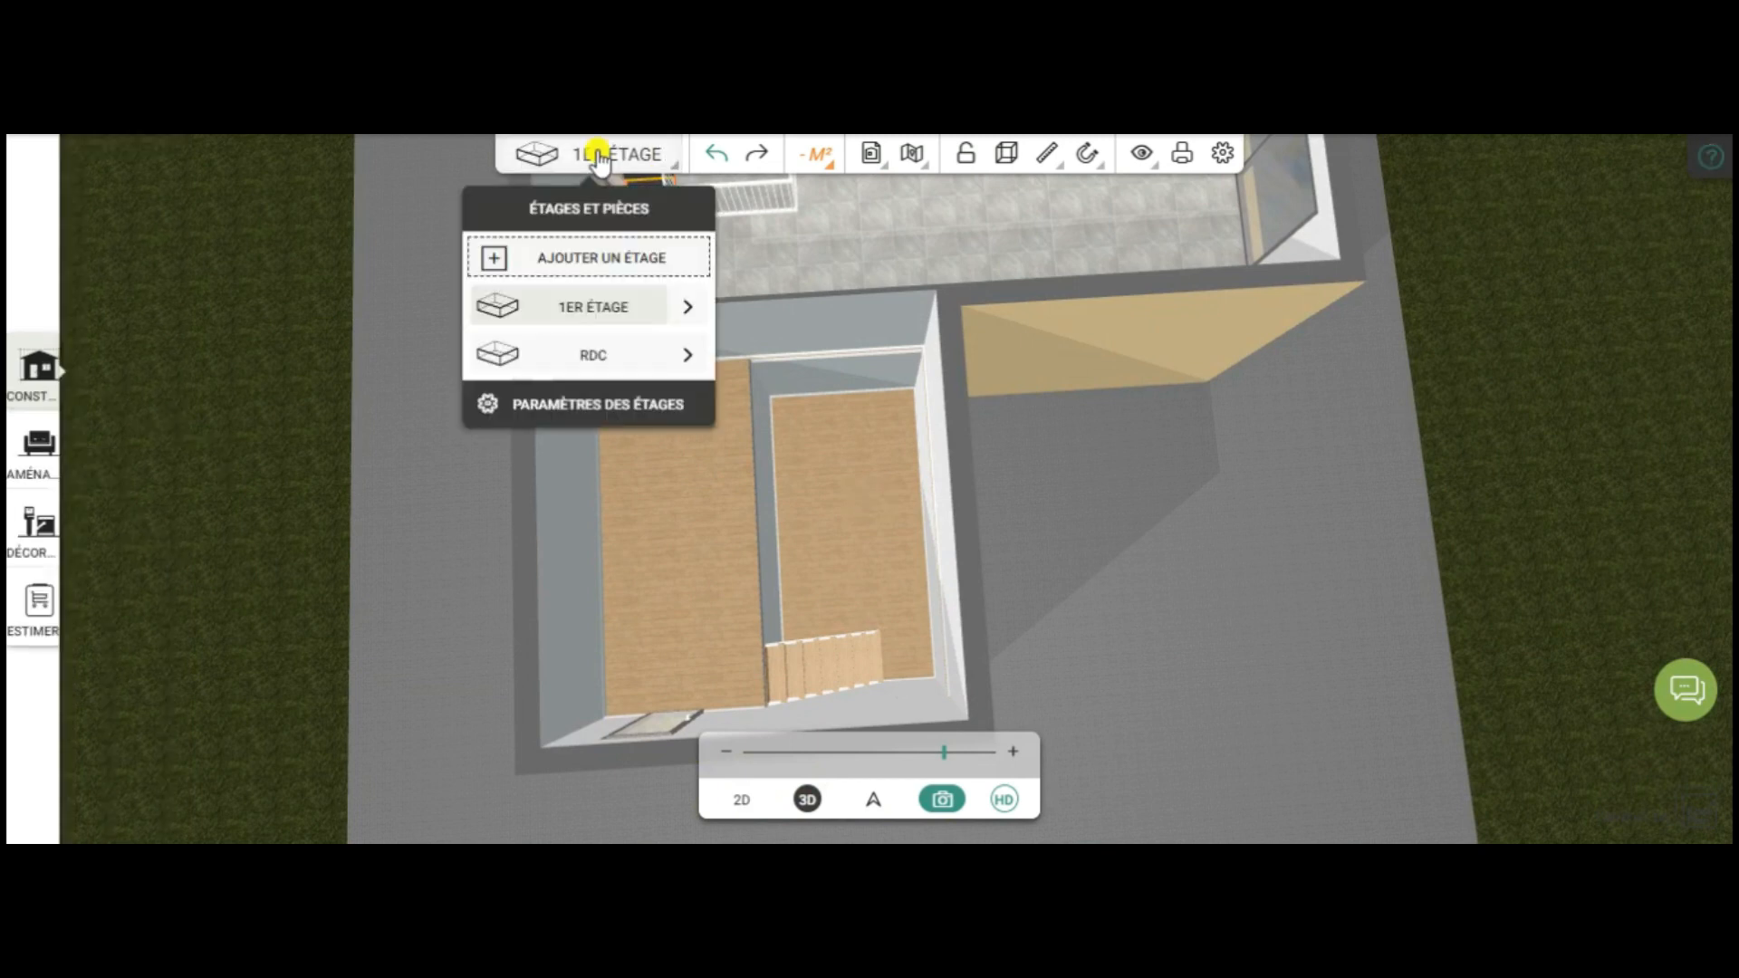
{"action": "left_click", "coordinate": [609, 362]}
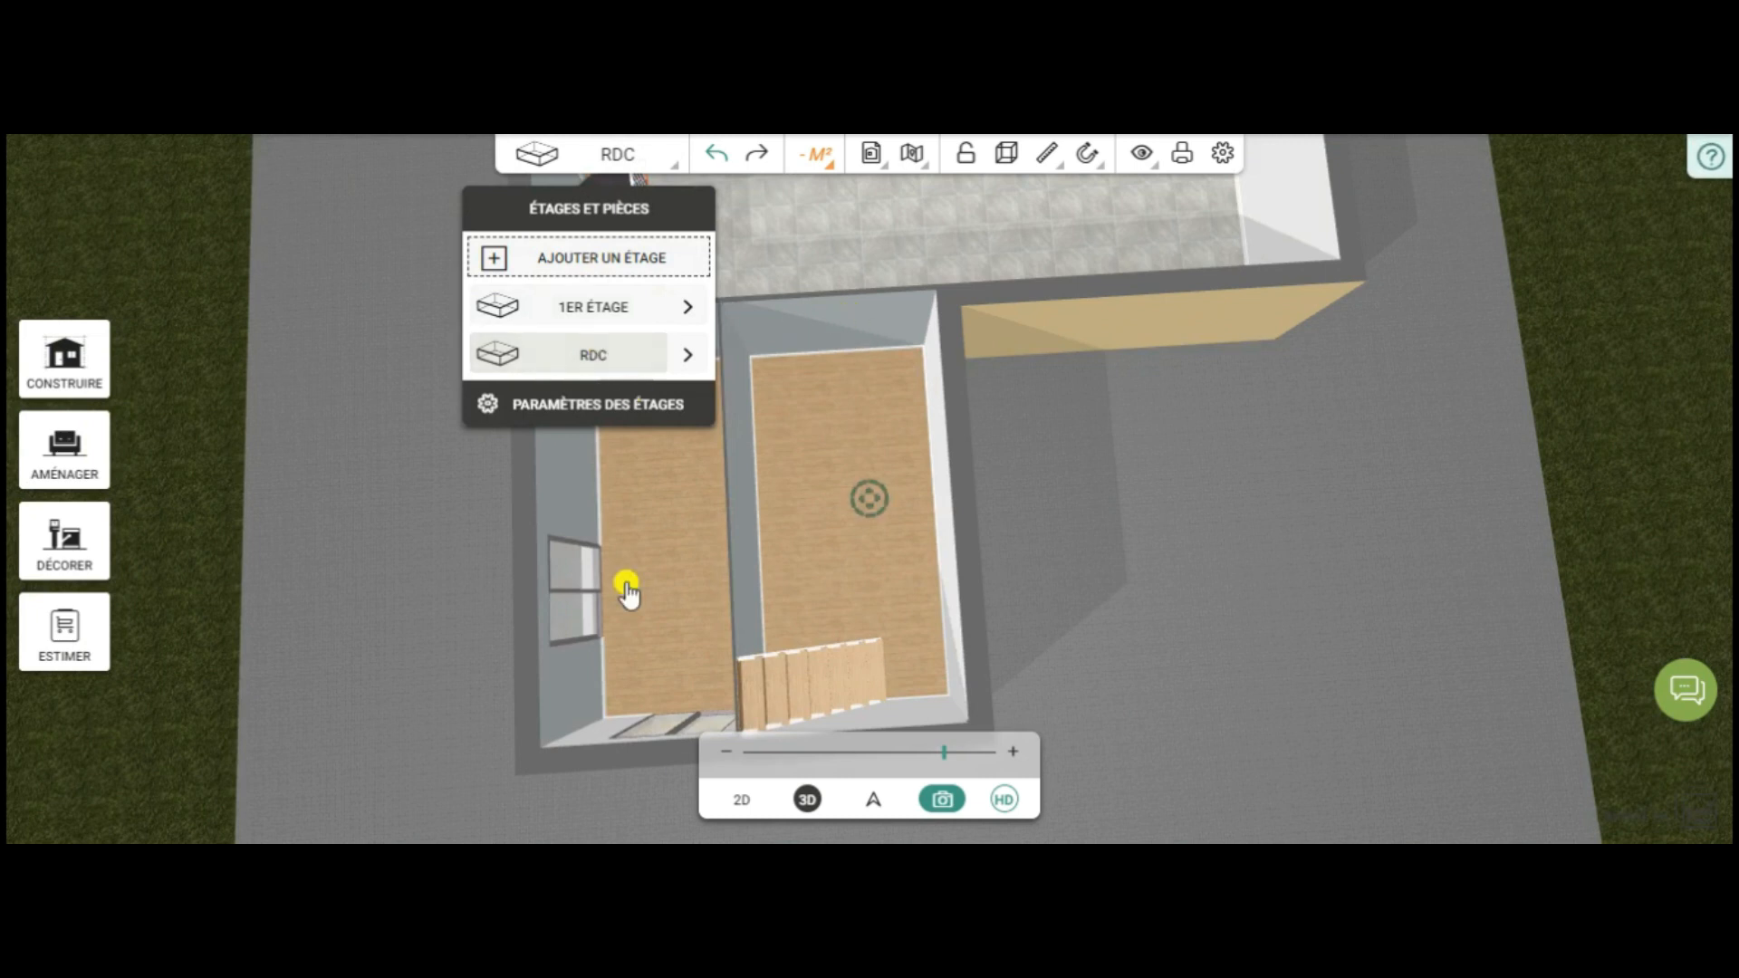
{"action": "left_click", "coordinate": [740, 815]}
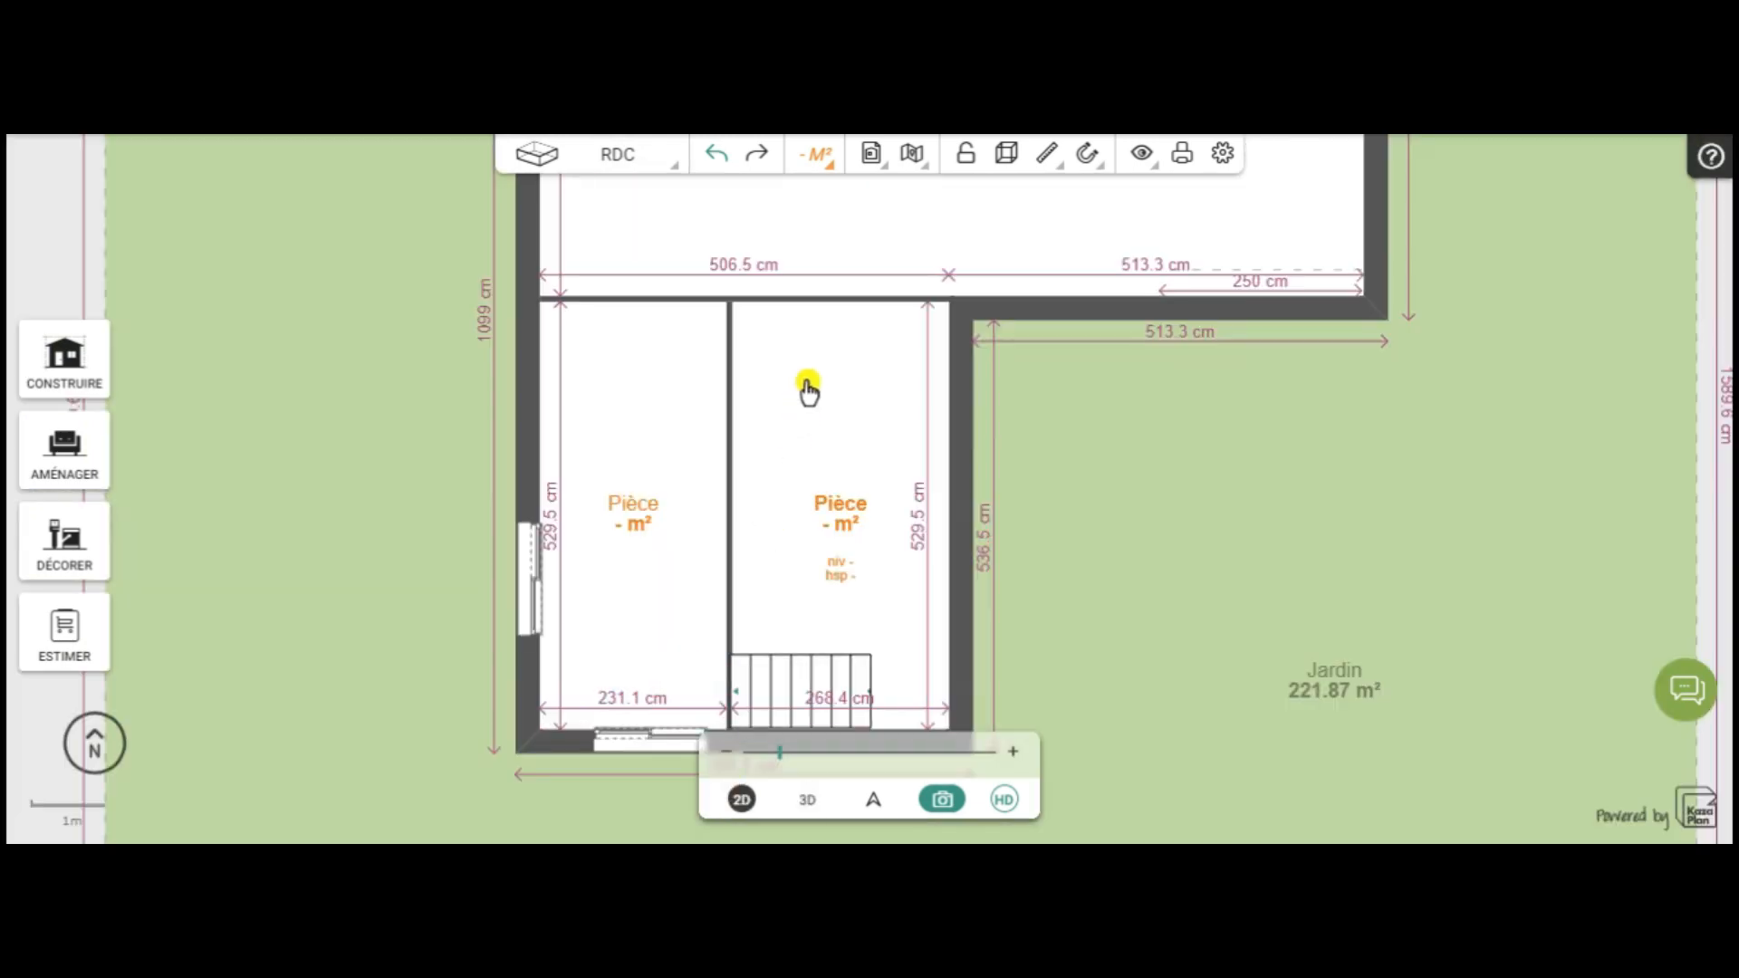
Delete the ground floor's horizontal partition north of the staircase and the vertical partition beside it
{"action": "left_click", "coordinate": [801, 306]}
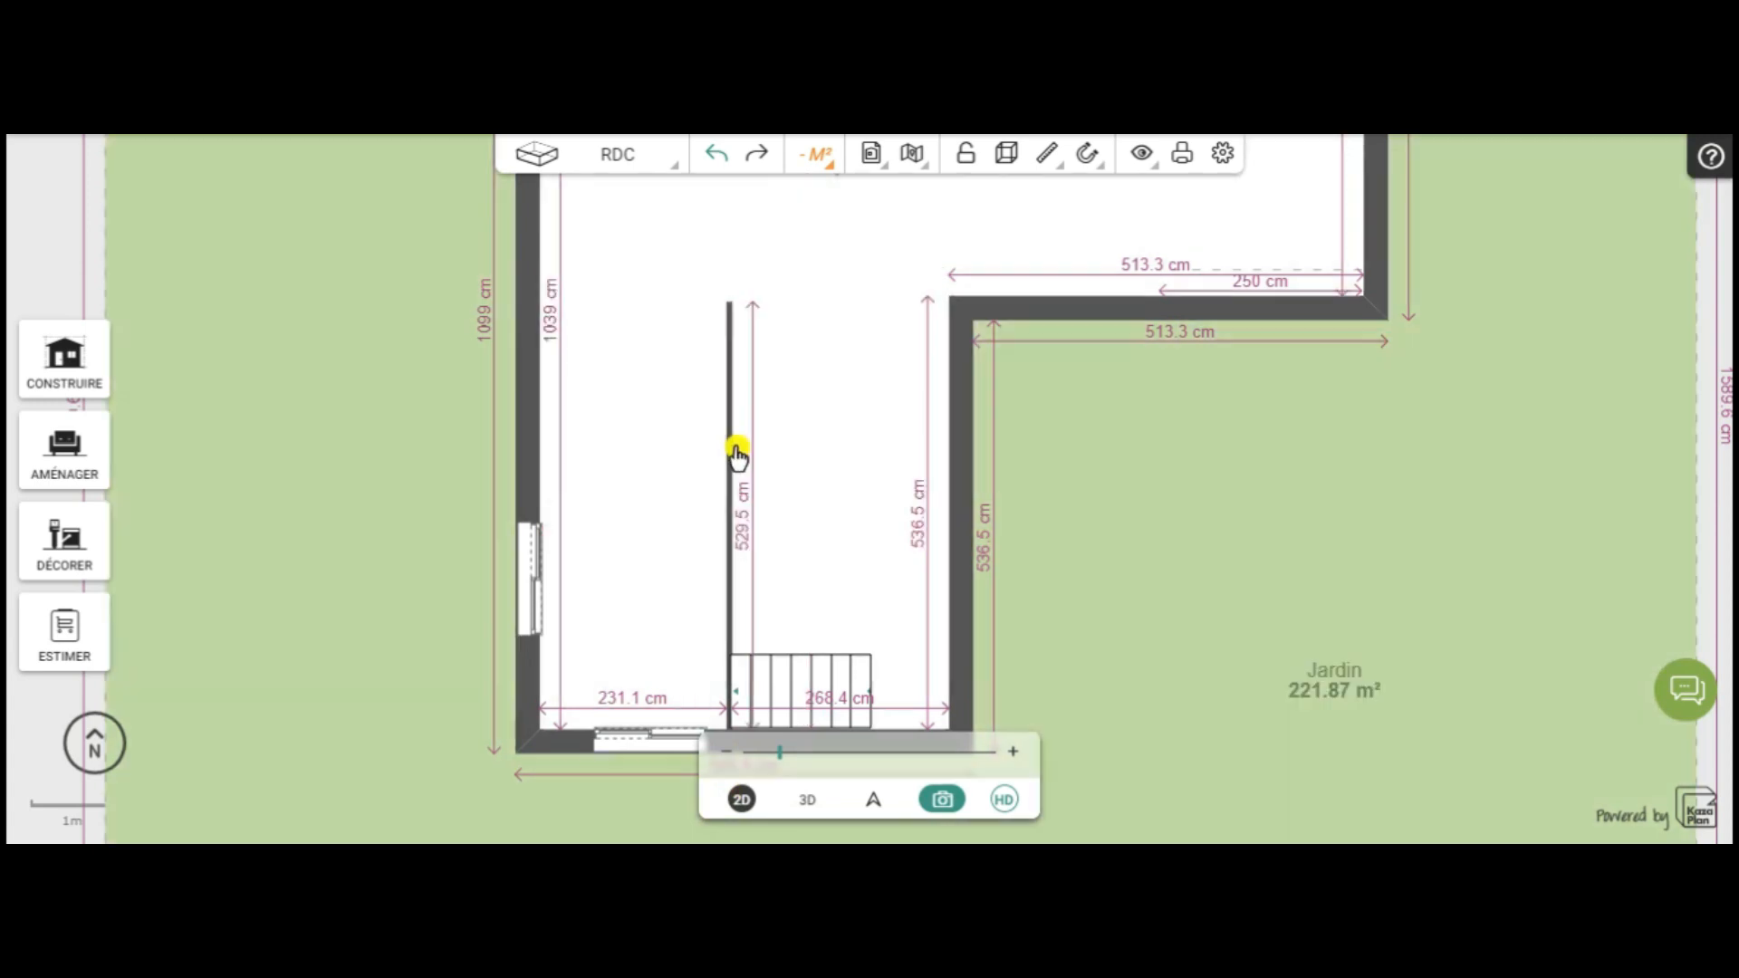
{"action": "left_click", "coordinate": [729, 453]}
{"action": "left_click", "coordinate": [731, 453]}
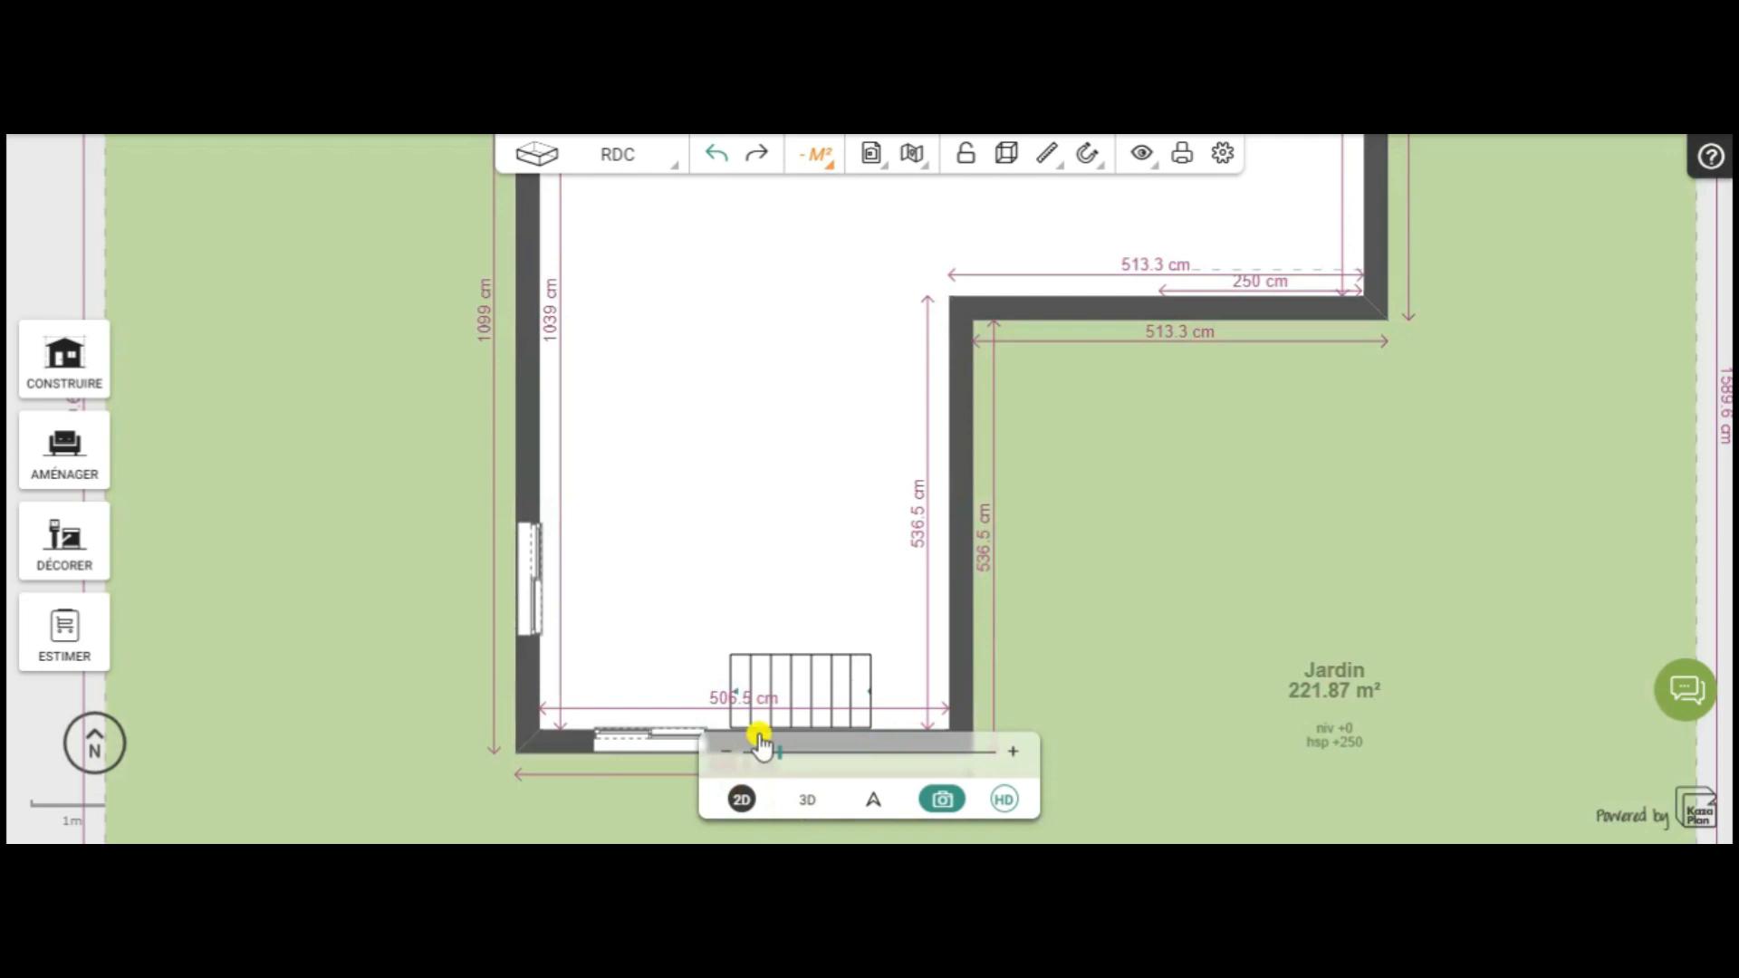
Switch to the first floor (1er étage) and examine the stairwell opening from above in 3D
{"action": "left_click", "coordinate": [618, 154]}
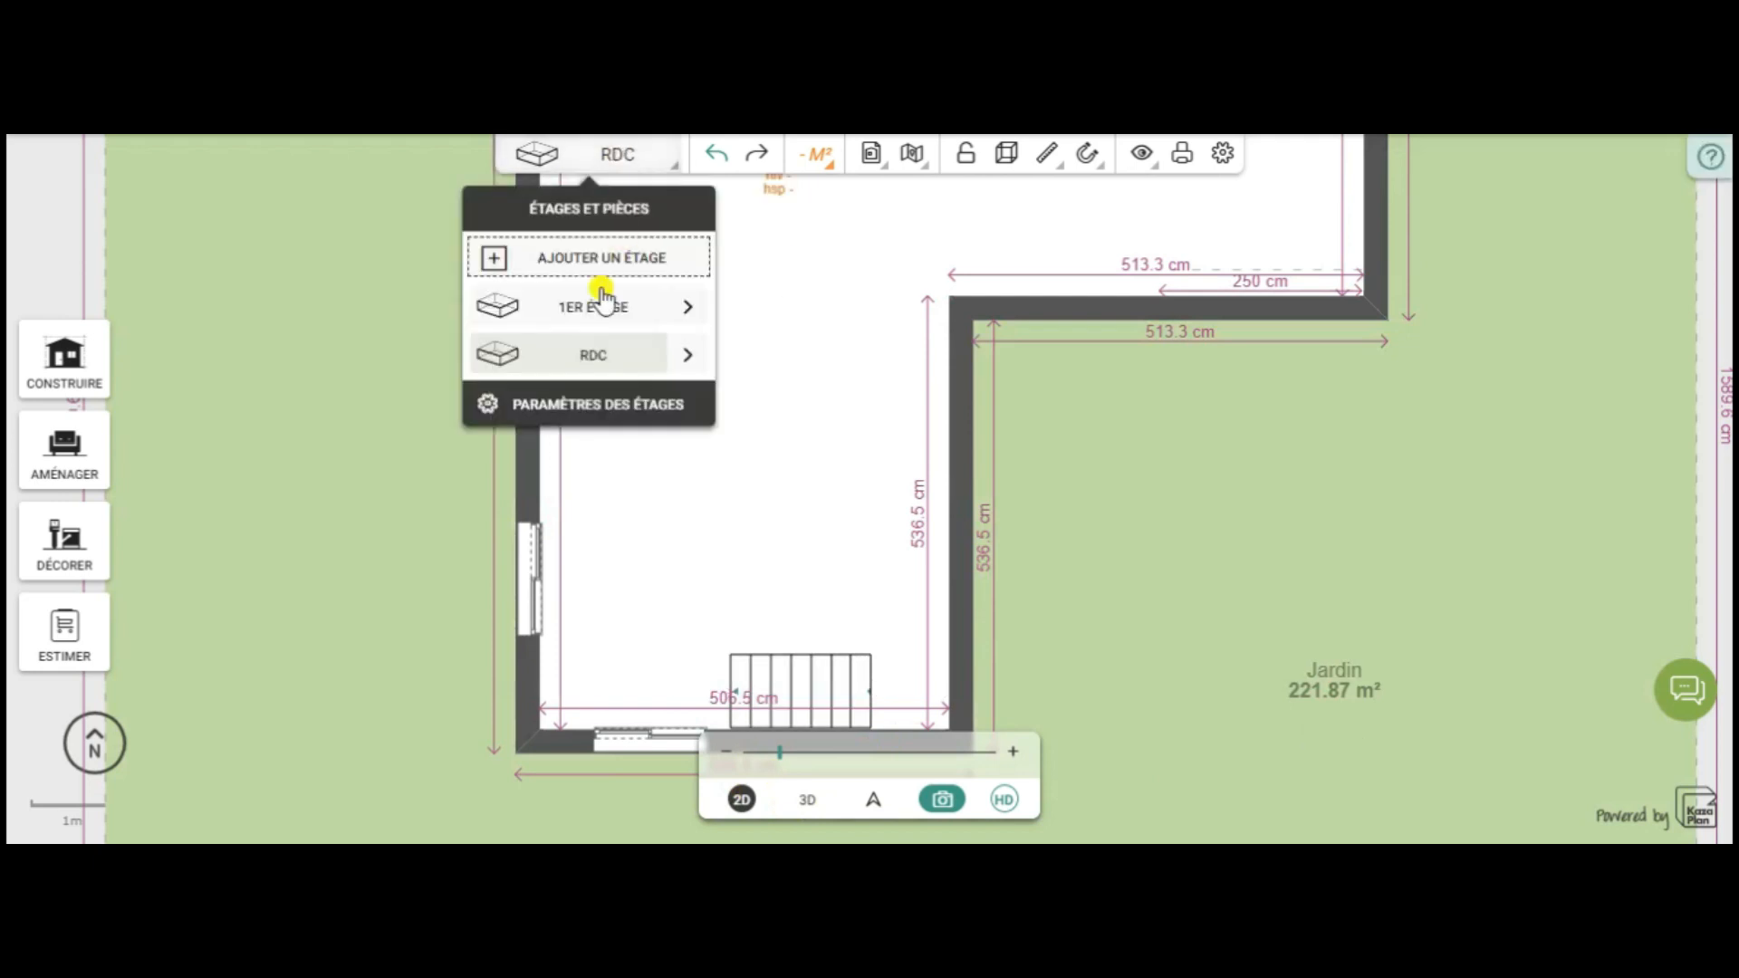
{"action": "left_click", "coordinate": [583, 316]}
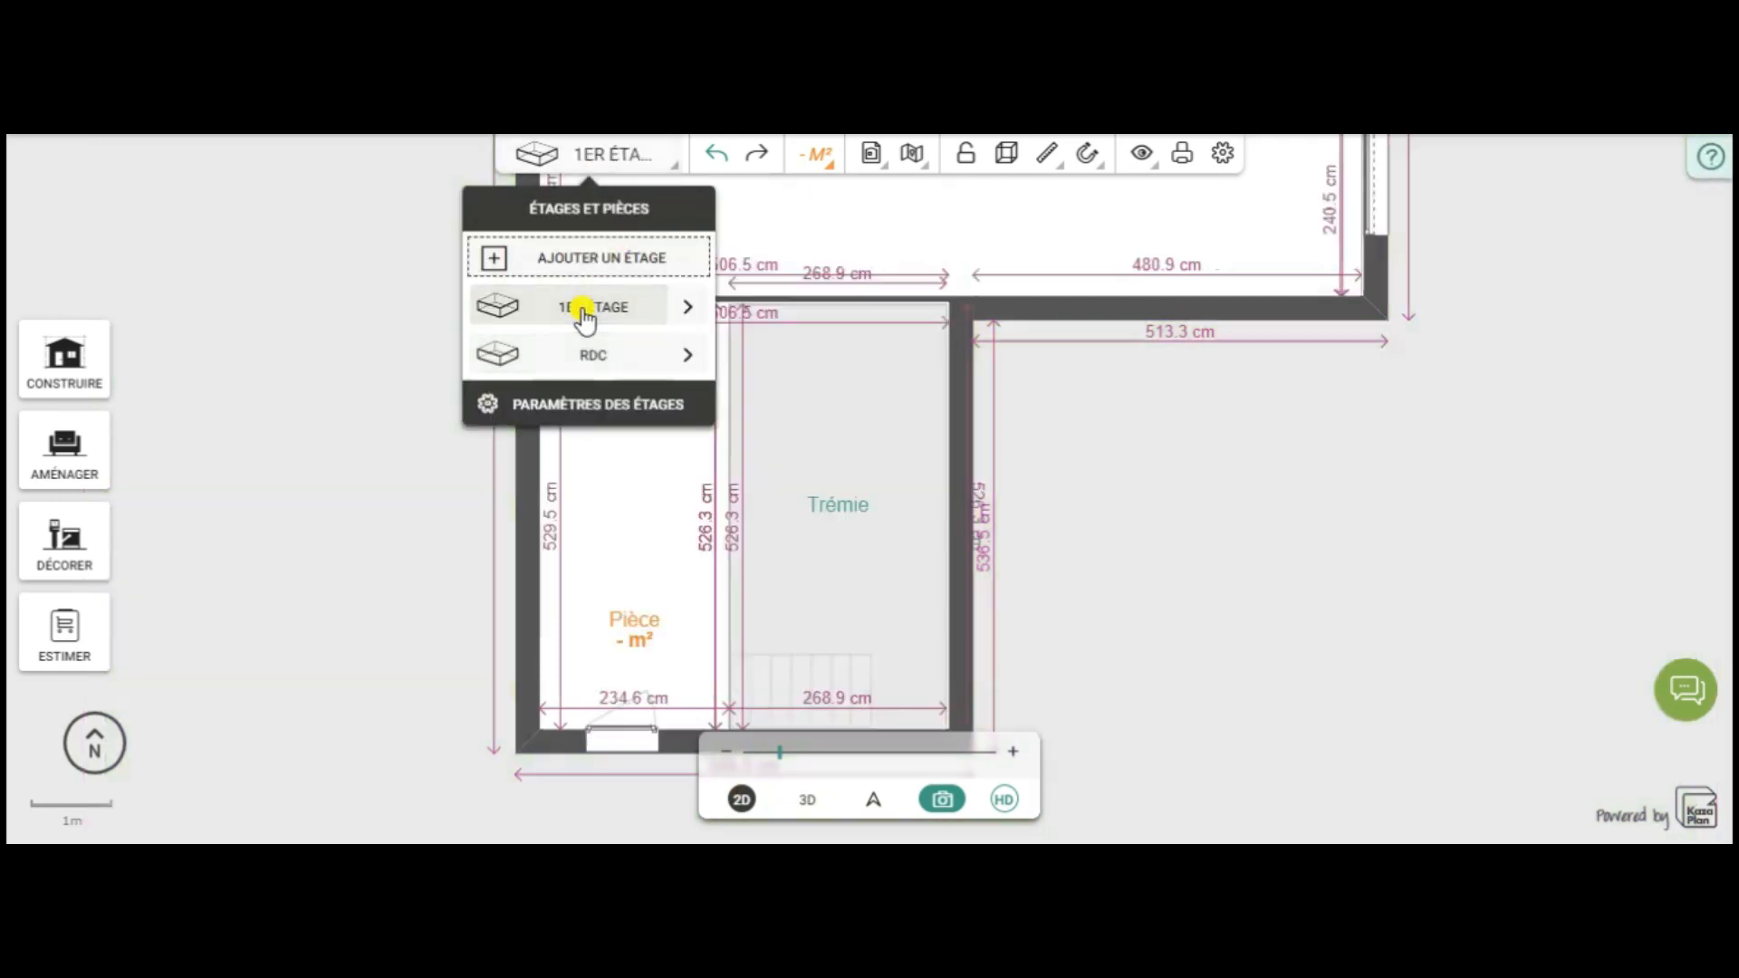
{"action": "left_click", "coordinate": [398, 512]}
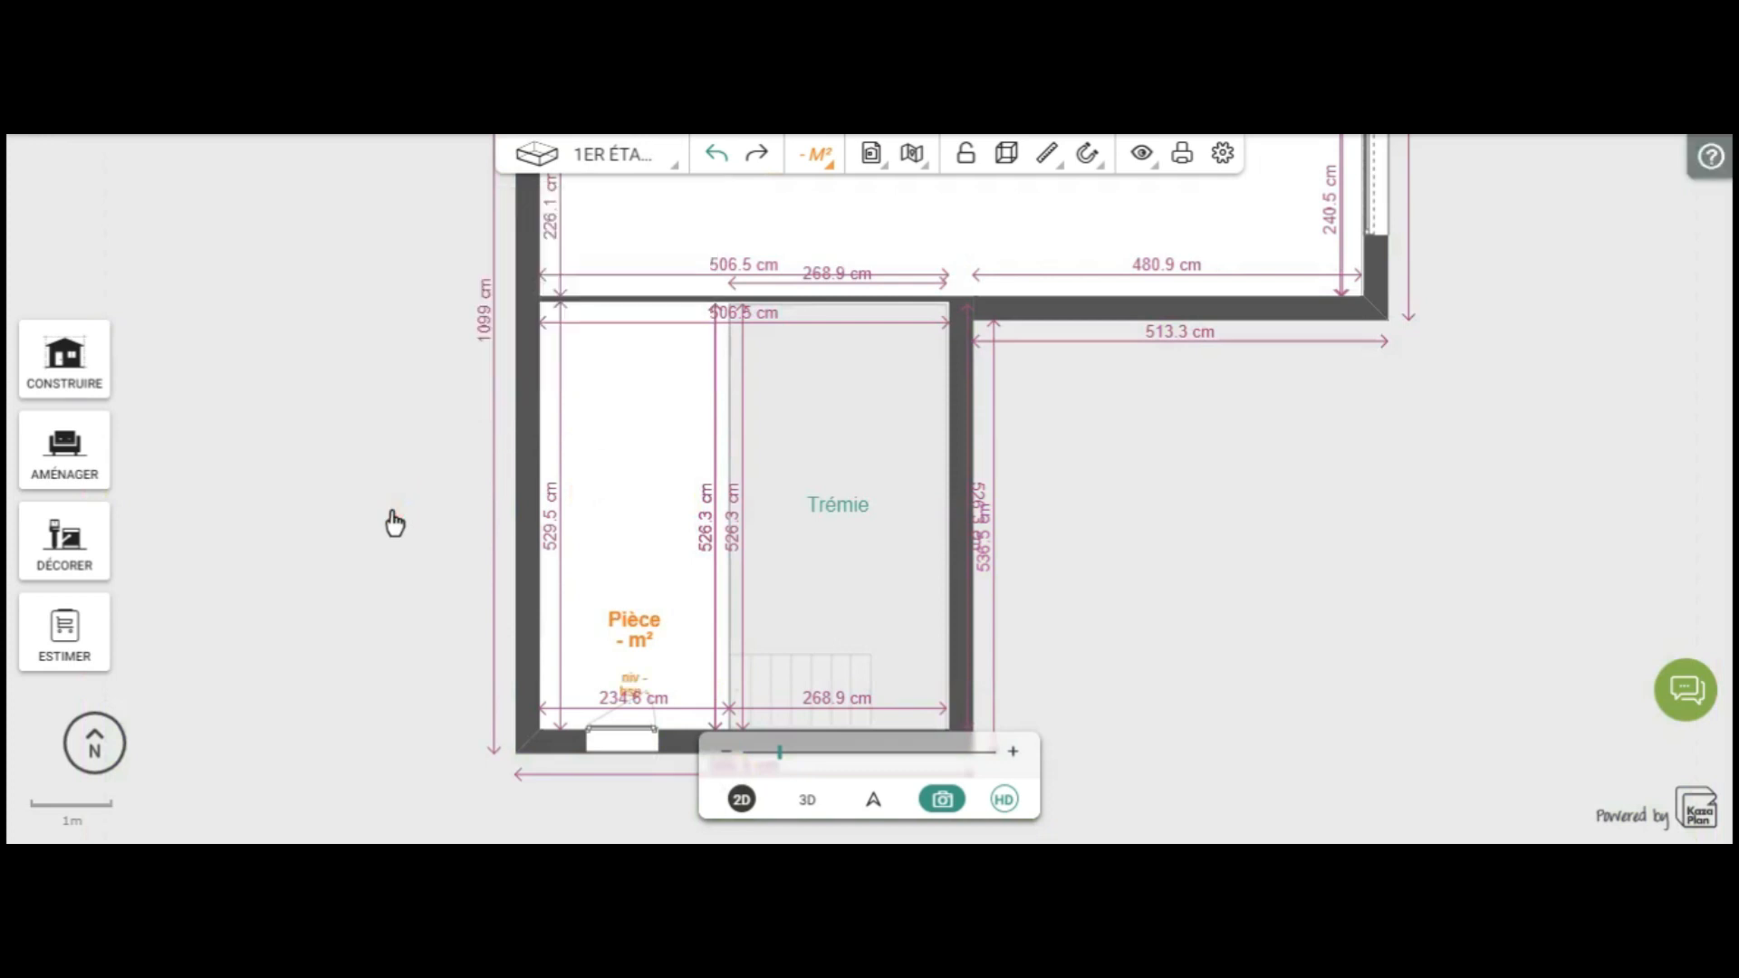
{"action": "left_click", "coordinate": [808, 798]}
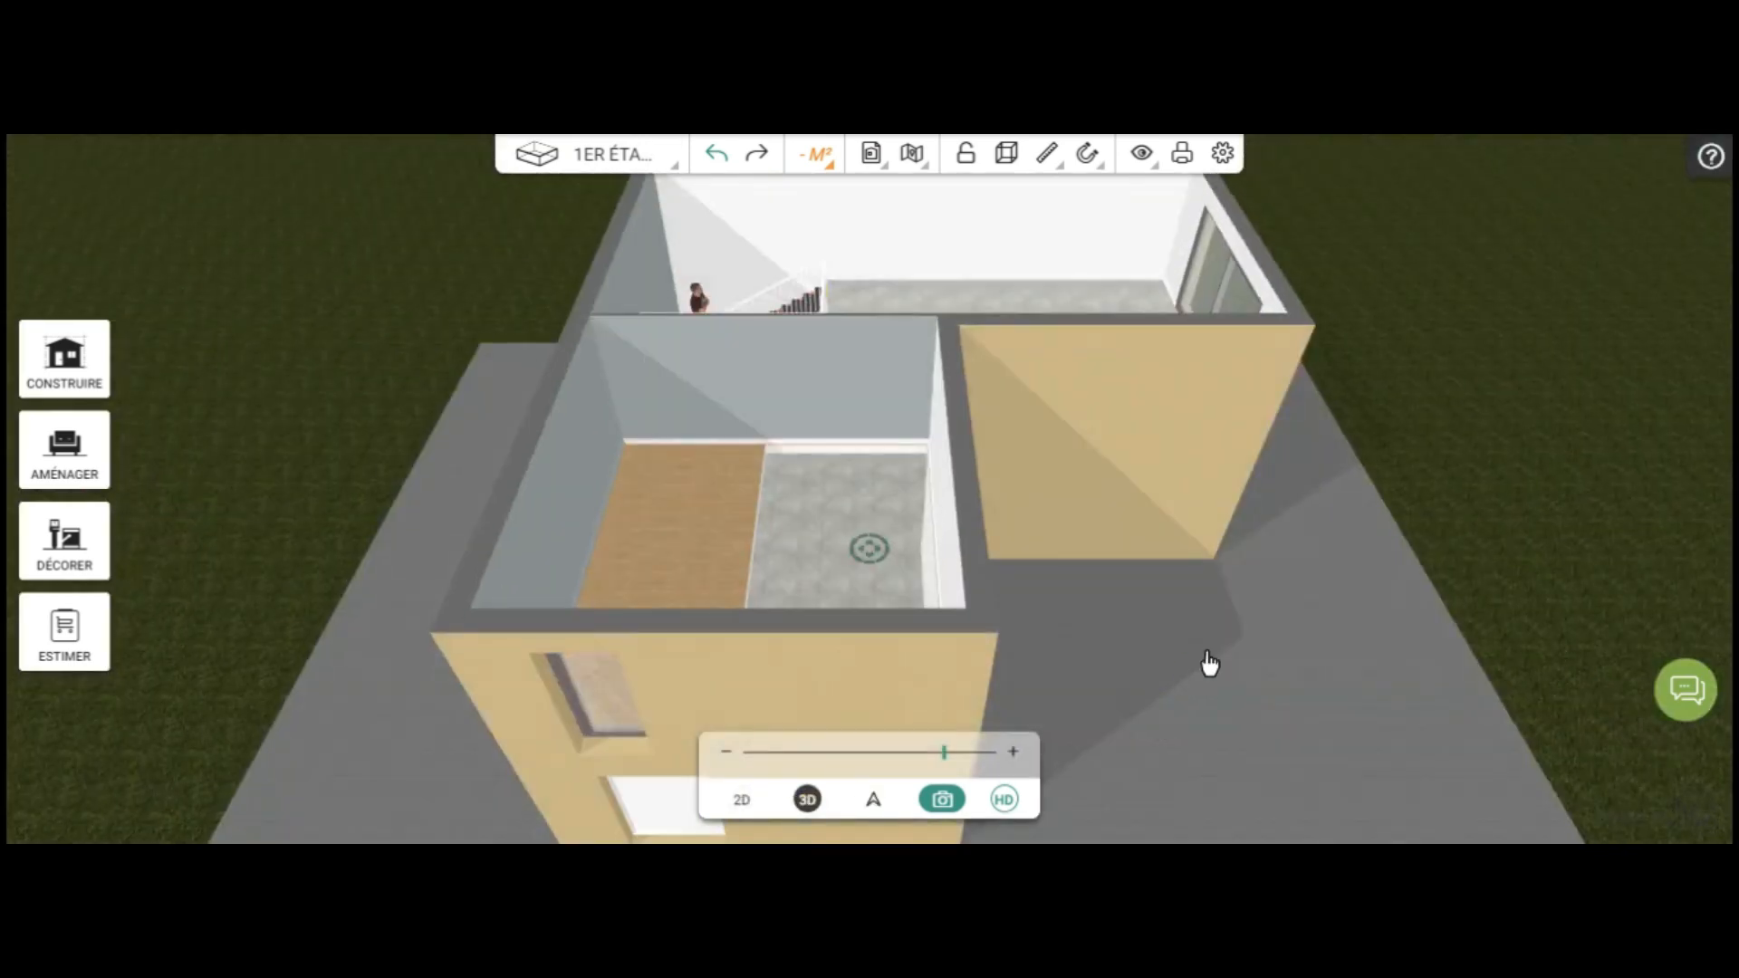
{"action": "left_click_drag", "start_coordinate": [748, 768], "coordinate": [1324, 835]}
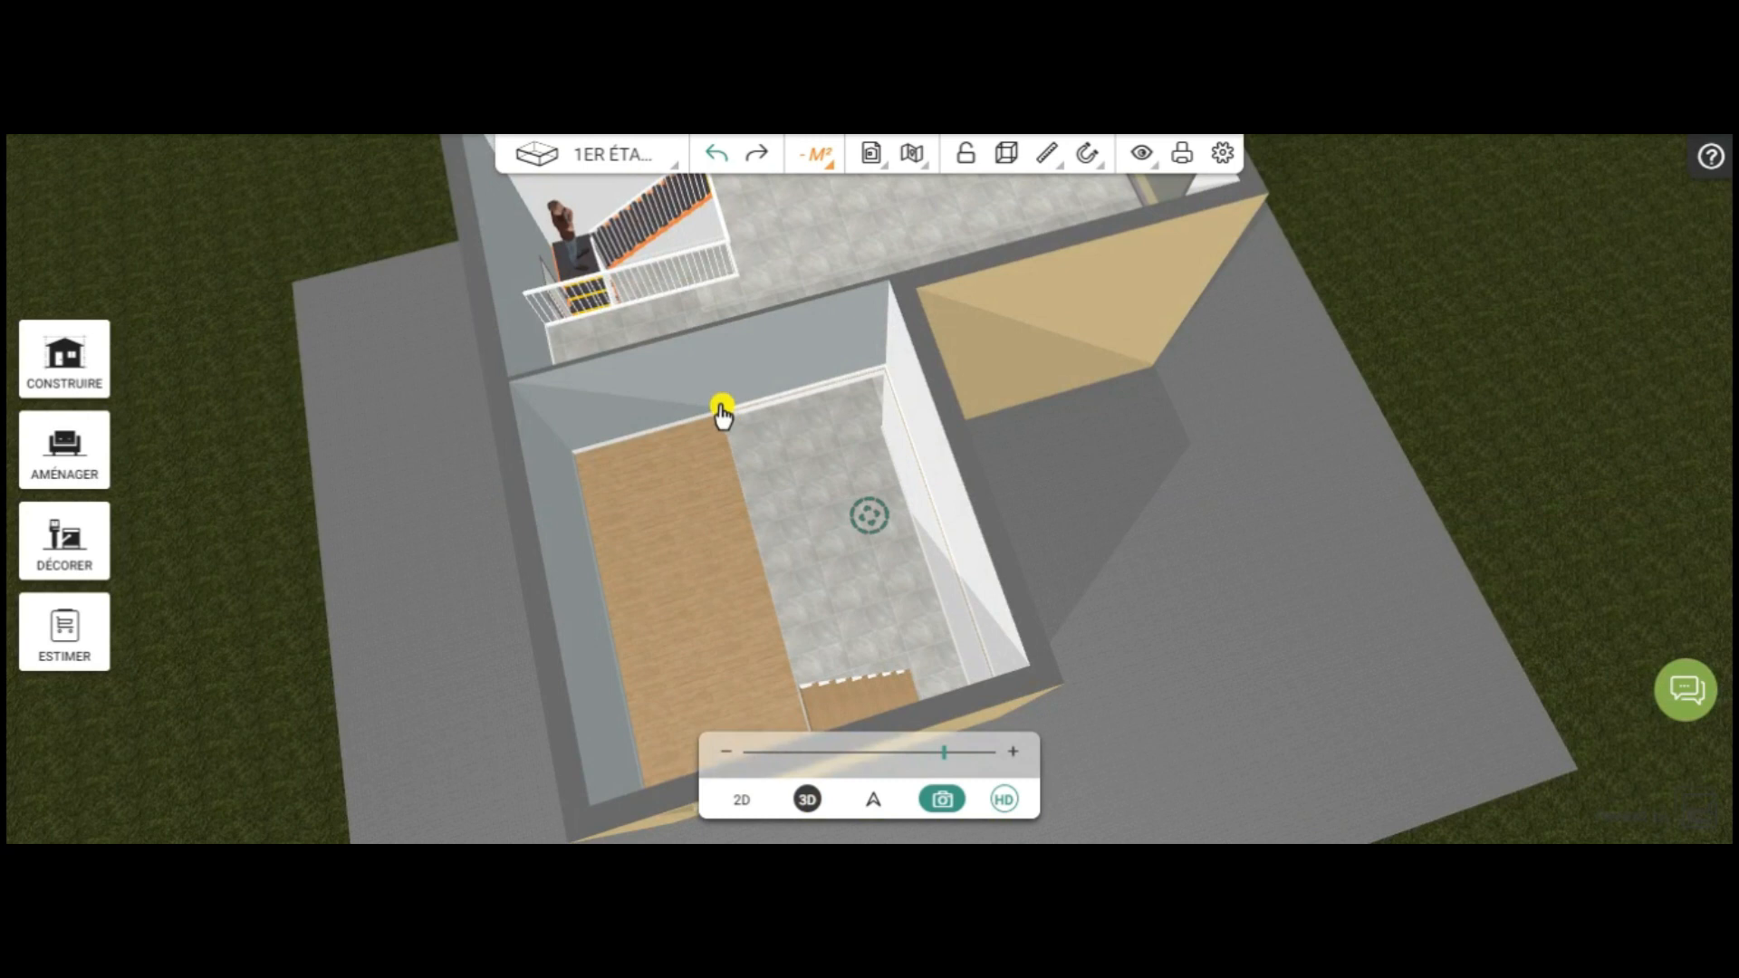
{"action": "left_click_drag", "start_coordinate": [1274, 574], "coordinate": [1146, 689]}
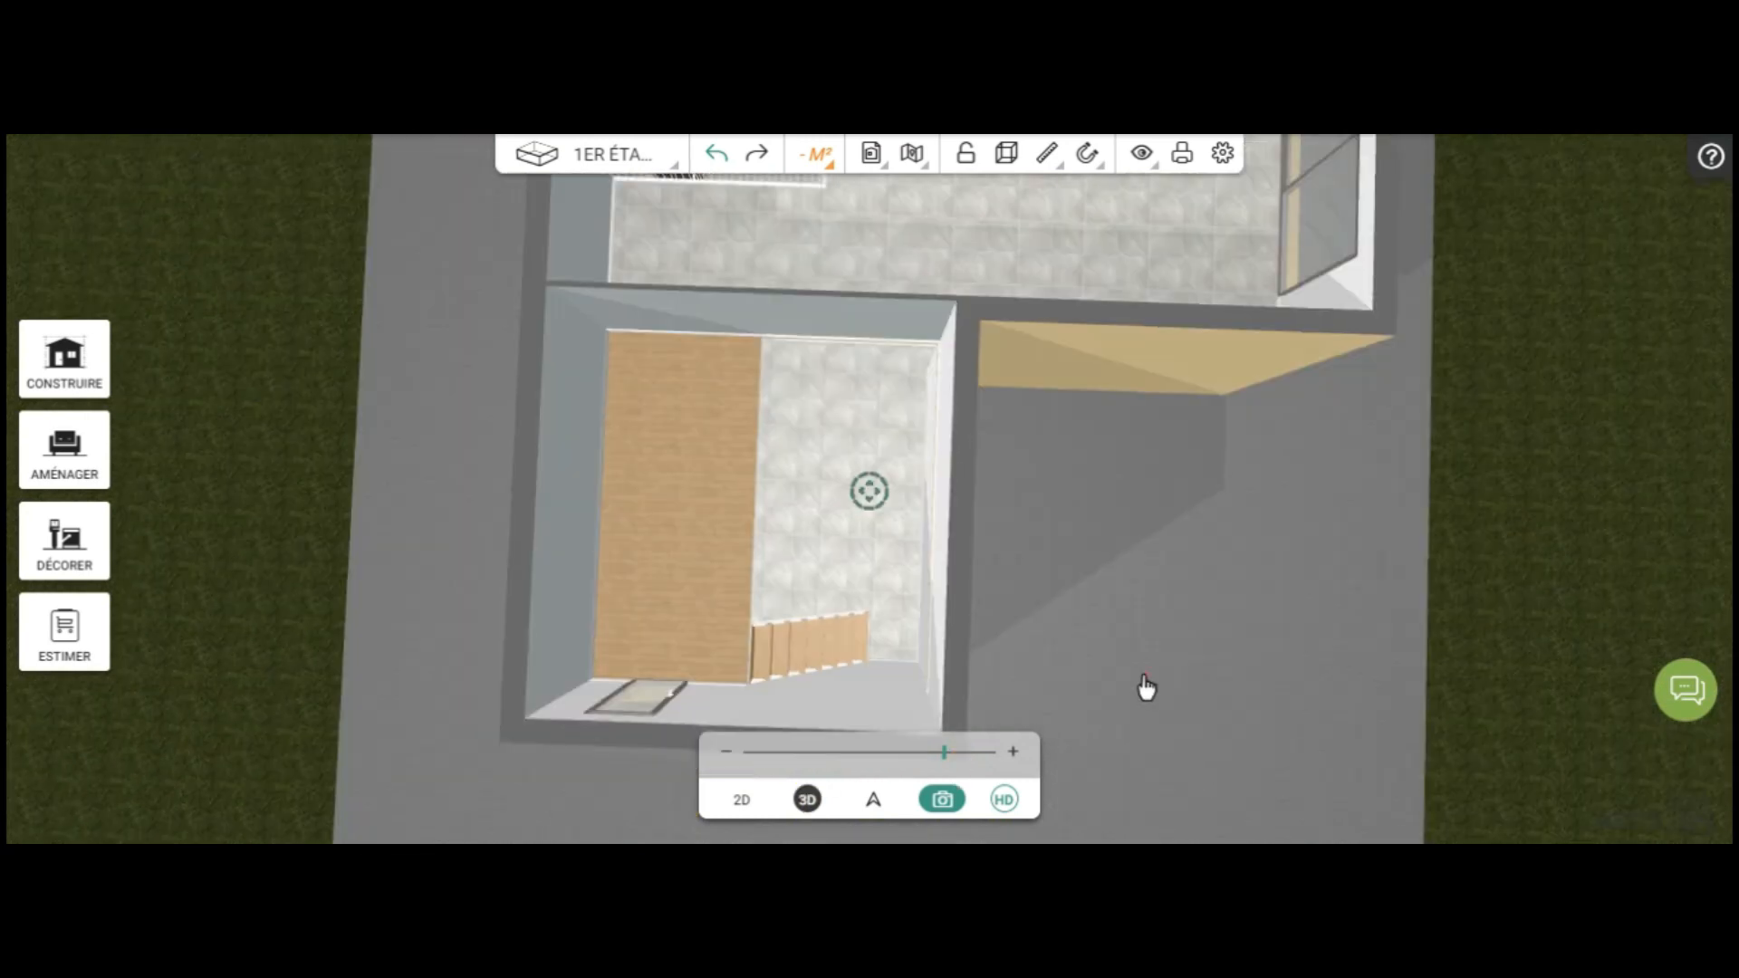
Return to the 2D plan and enable the railing (Rambarde) along the stairwell opening's west edge
{"action": "left_click", "coordinate": [739, 799]}
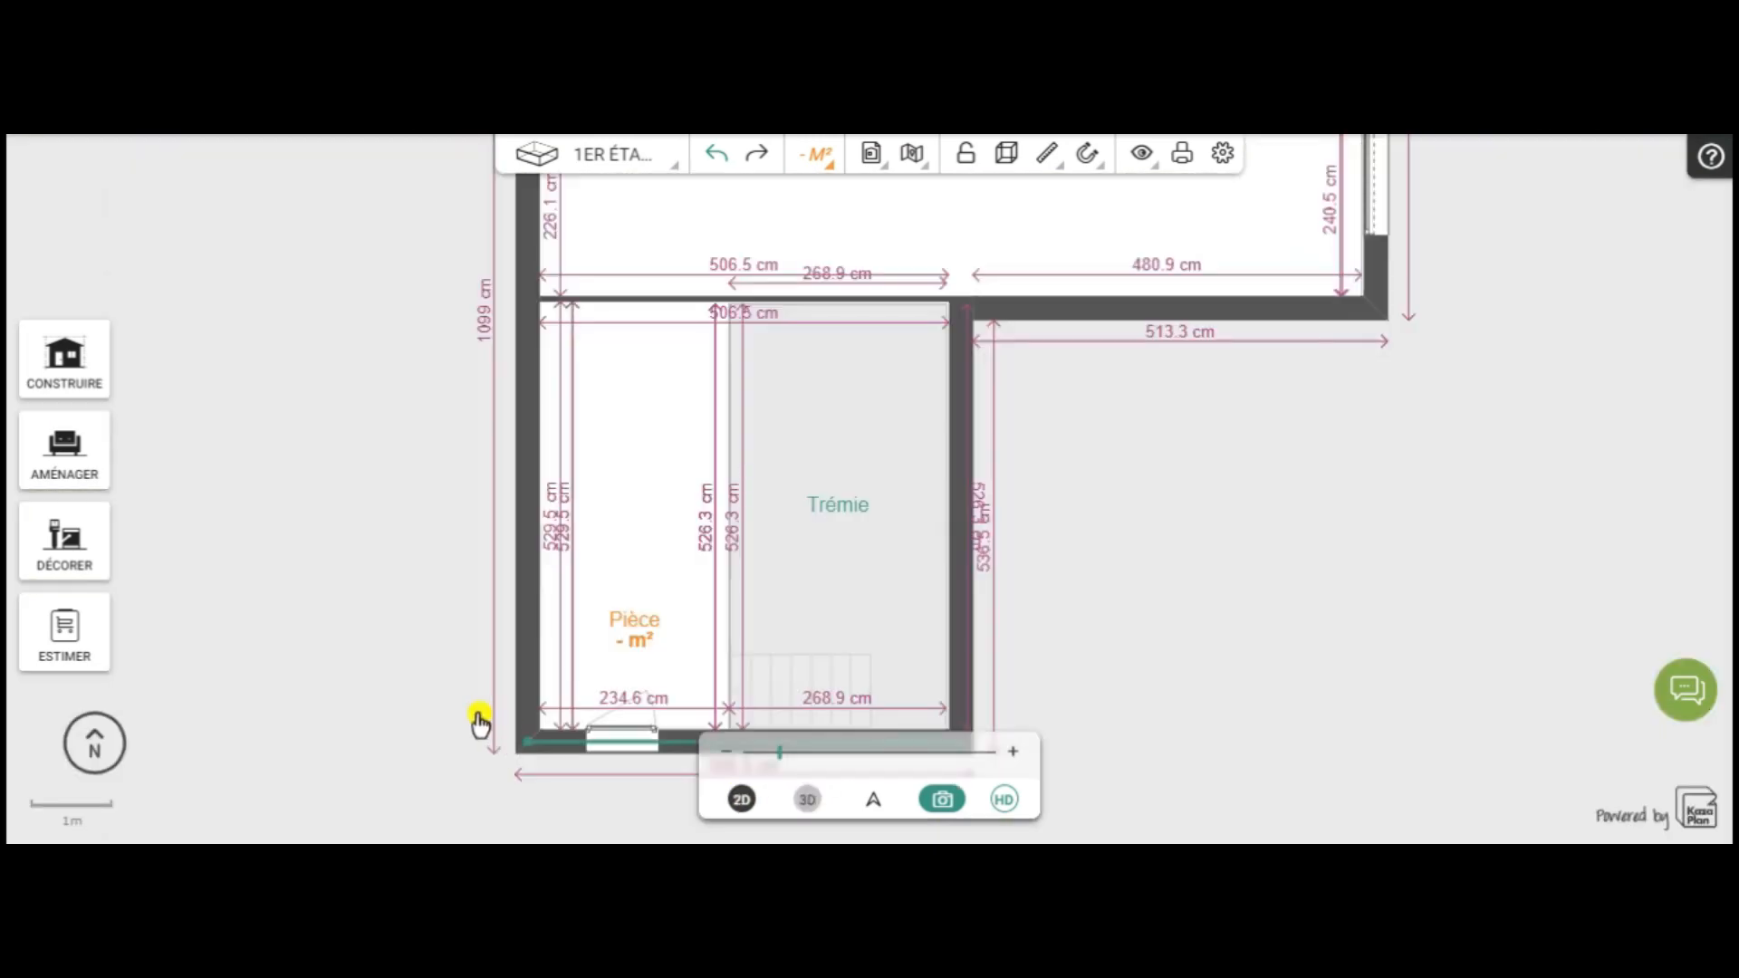
{"action": "left_click", "coordinate": [732, 450]}
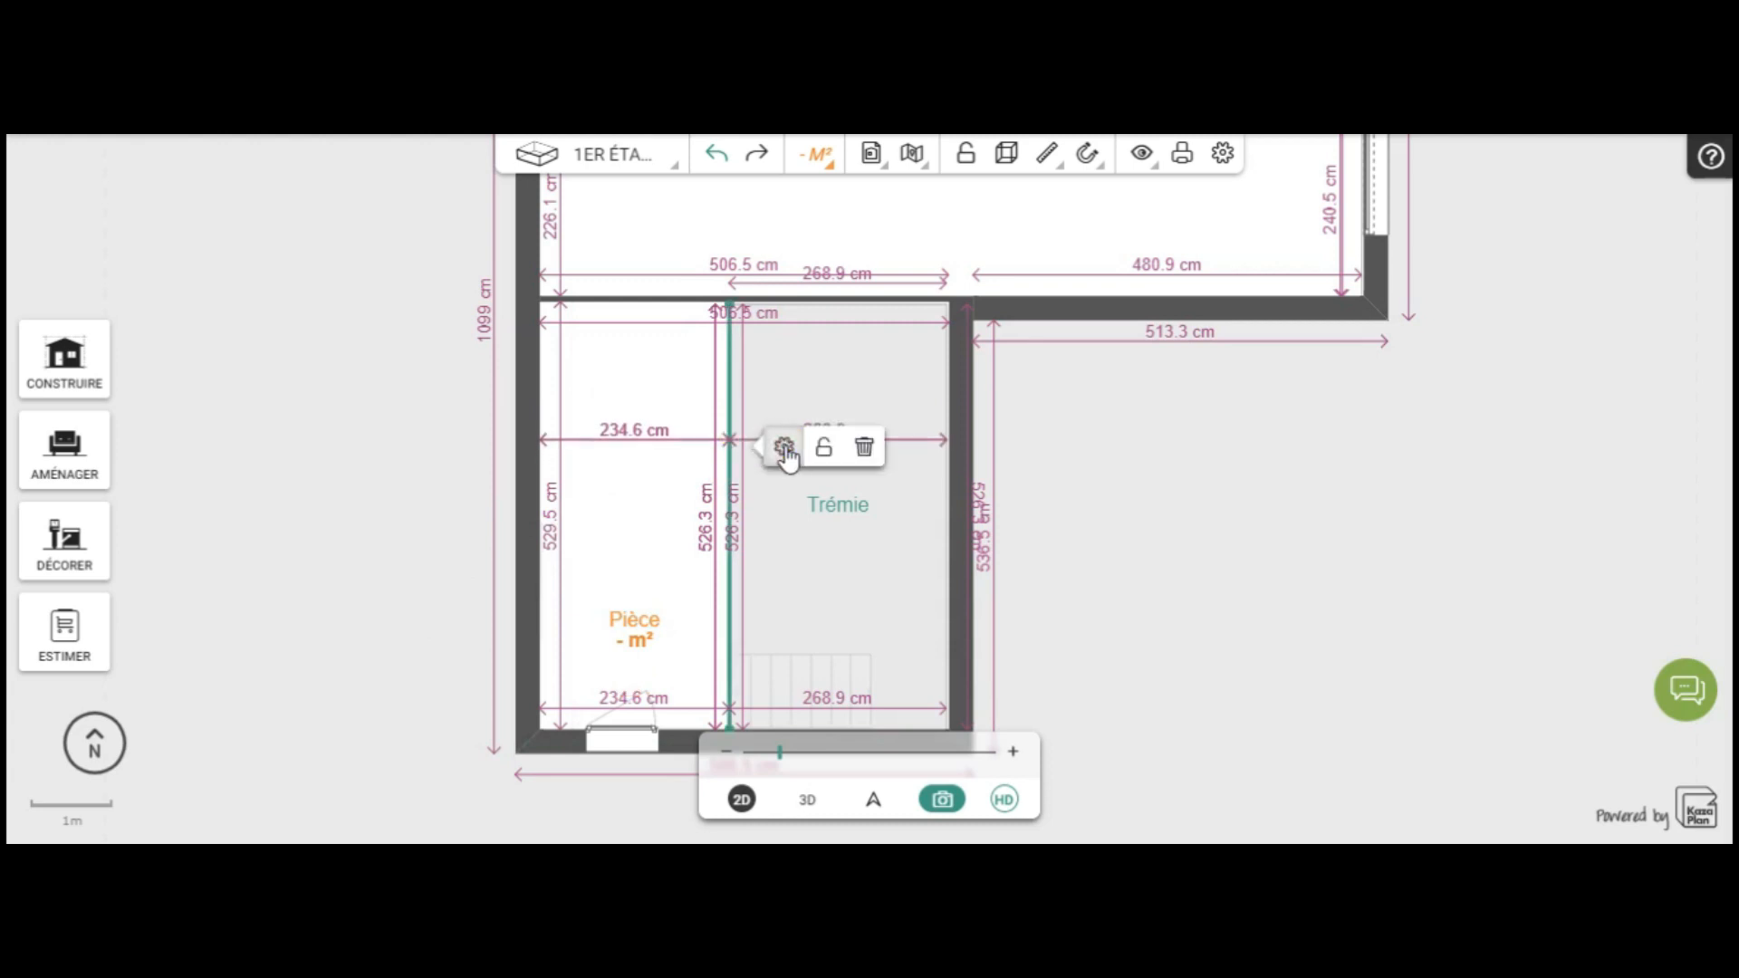
{"action": "left_click", "coordinate": [785, 448]}
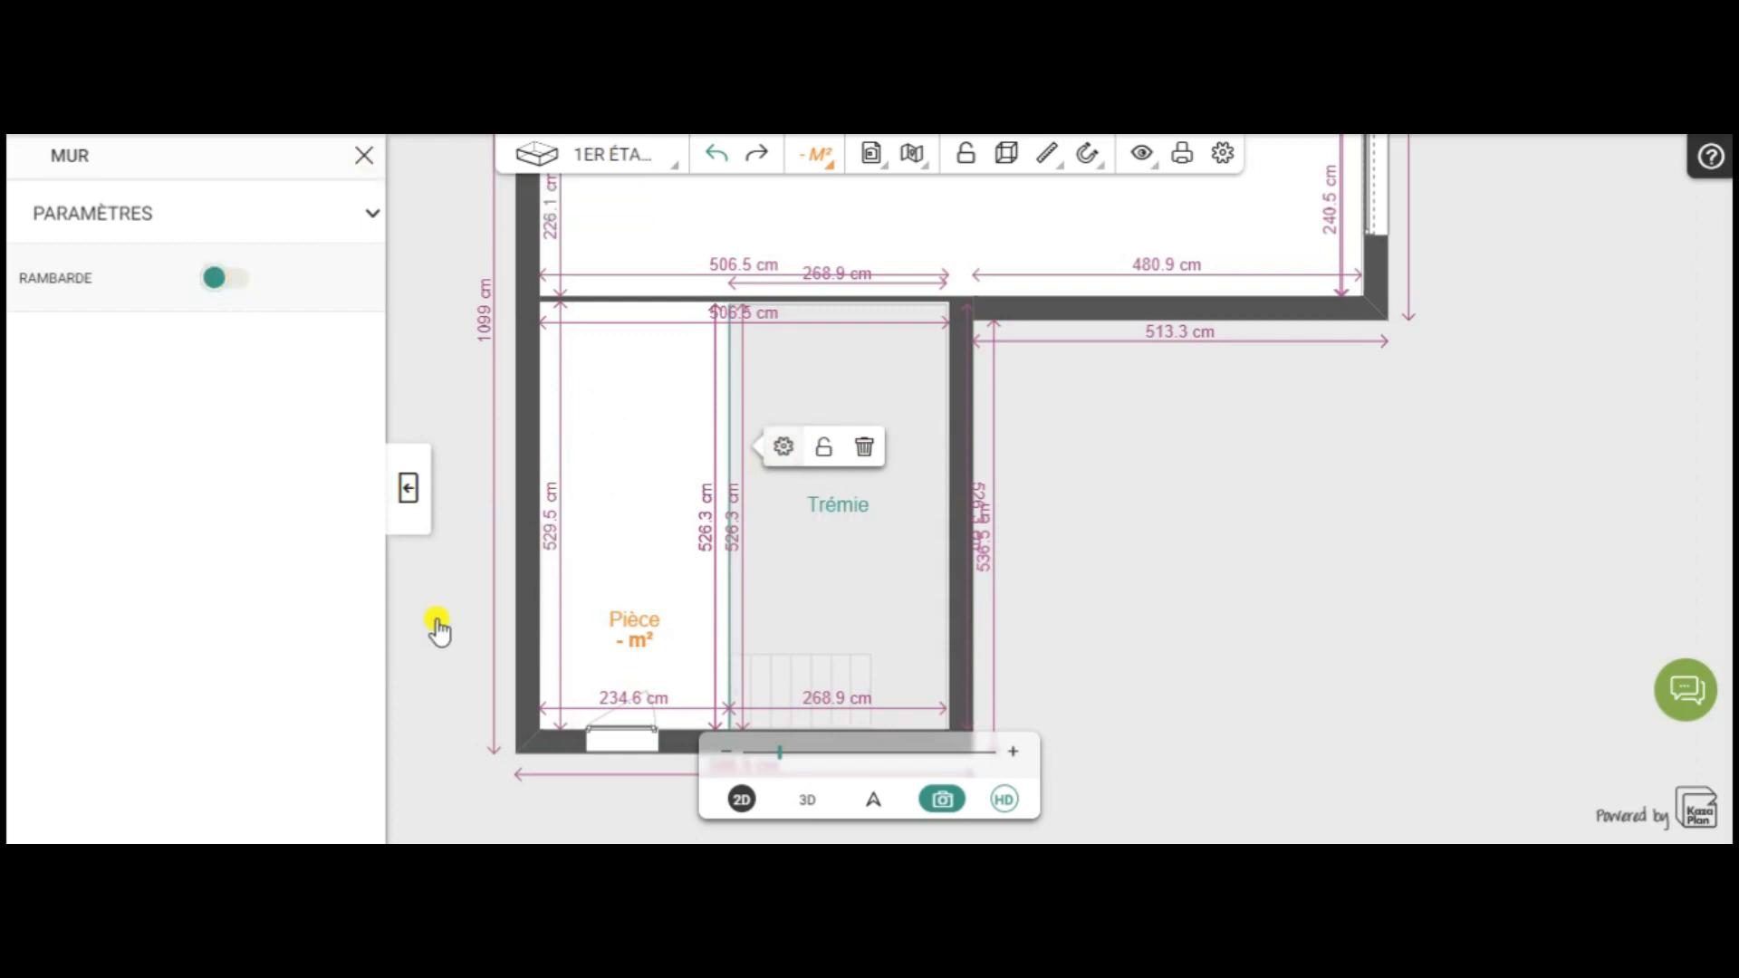
{"action": "left_click", "coordinate": [234, 278]}
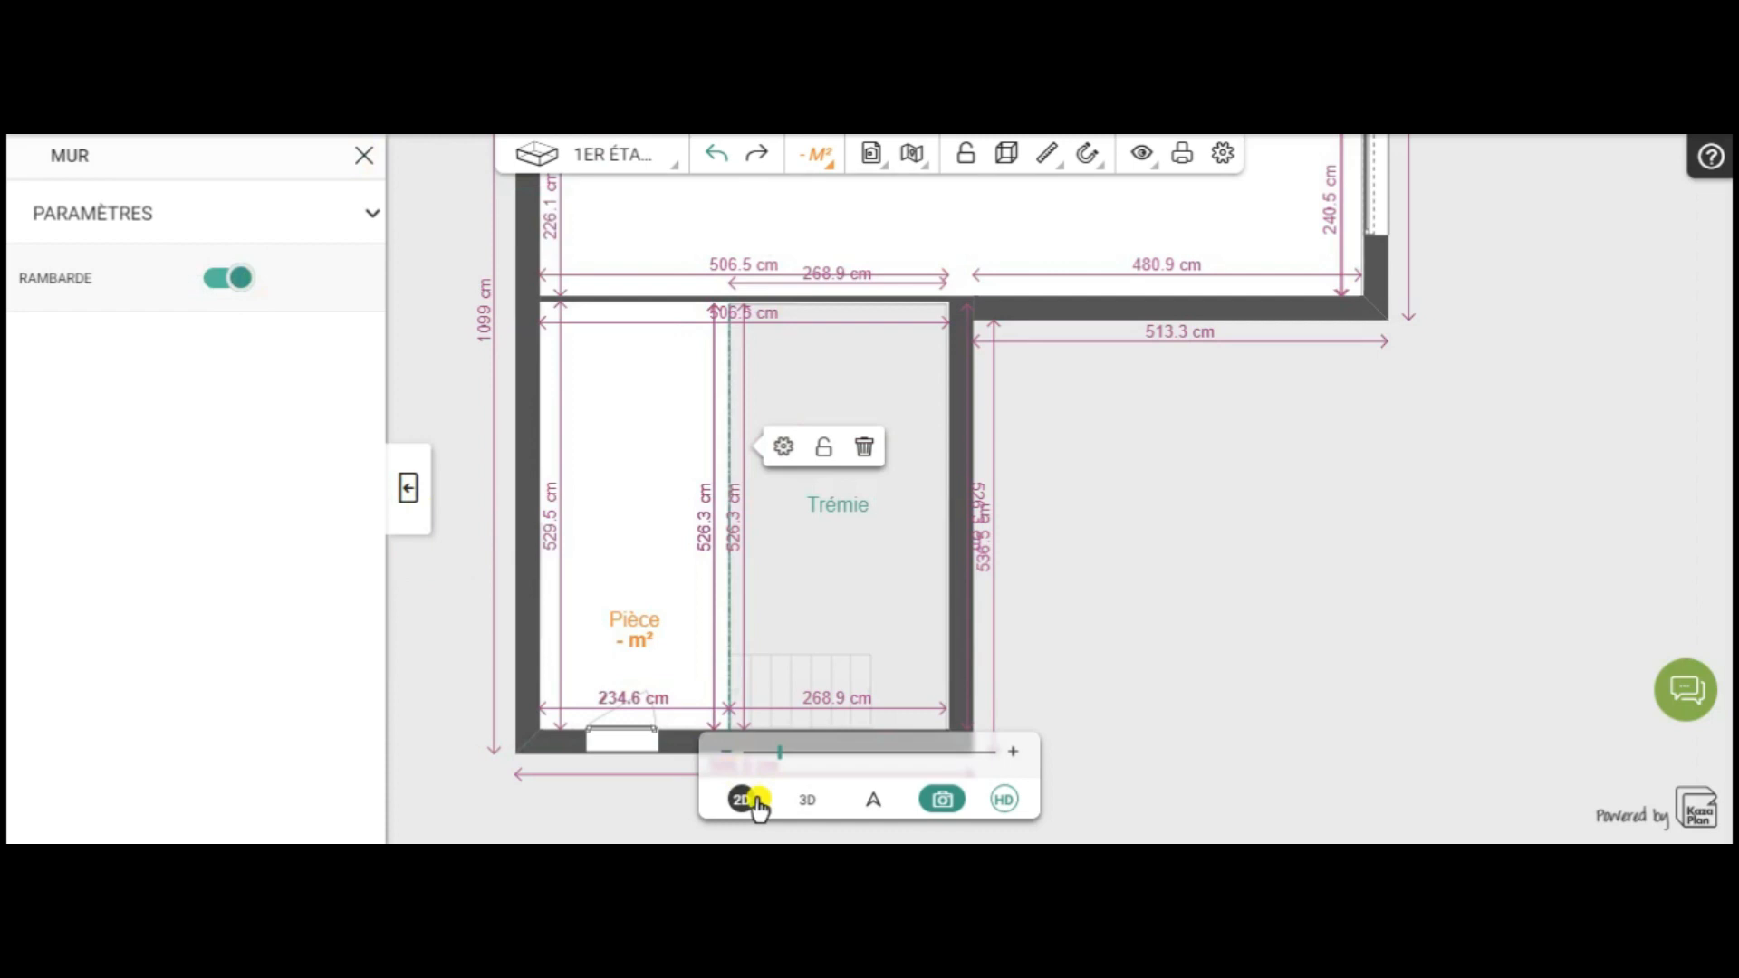
Examine the railing along the stairwell opening in 3D from several angles
{"action": "left_click", "coordinate": [807, 801]}
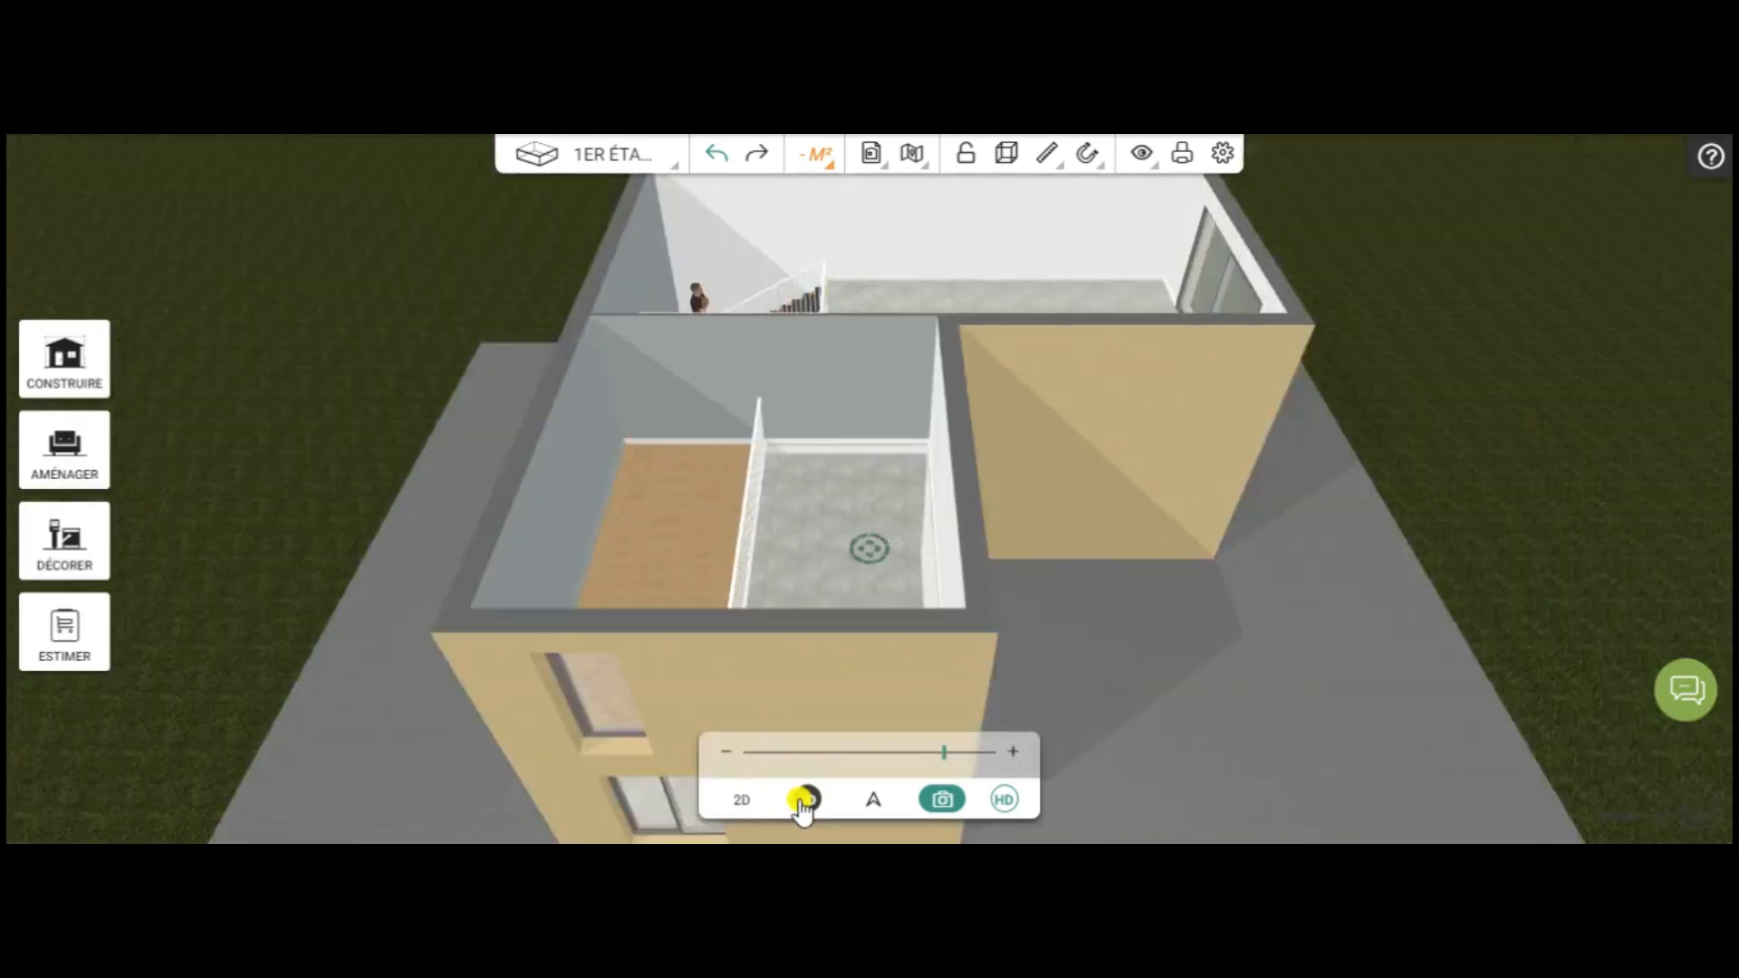
{"action": "left_click_drag", "start_coordinate": [1060, 724], "coordinate": [781, 738]}
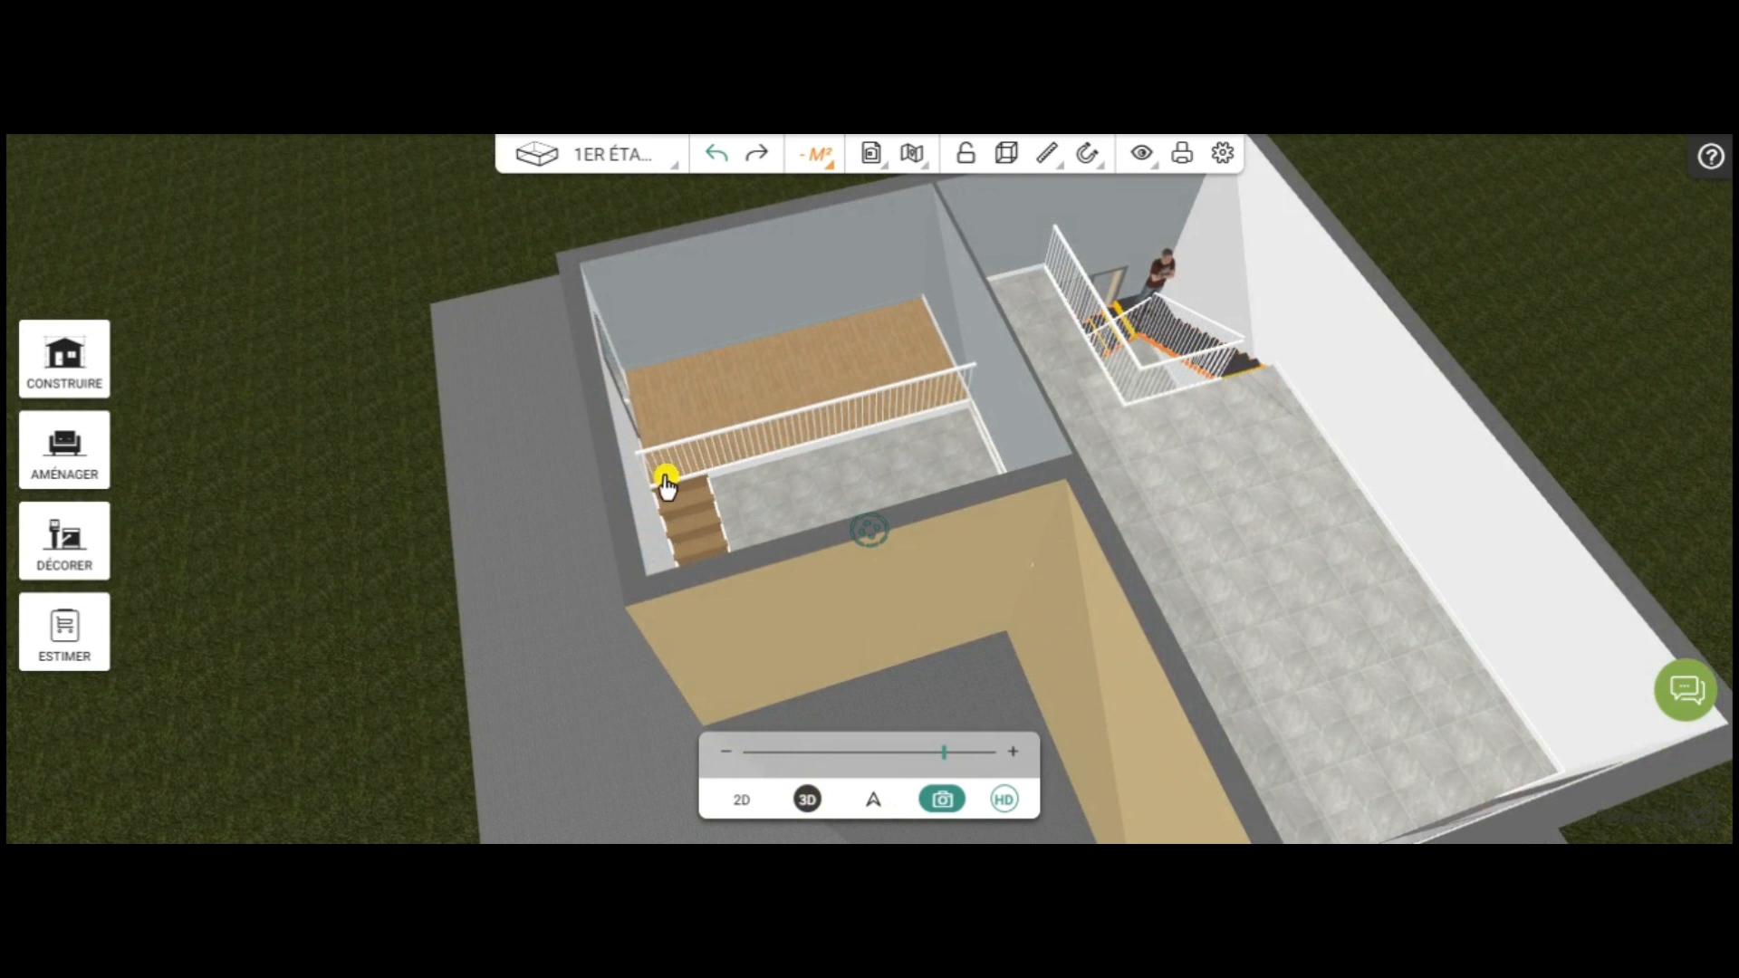
{"action": "left_click_drag", "start_coordinate": [543, 643], "coordinate": [1099, 722]}
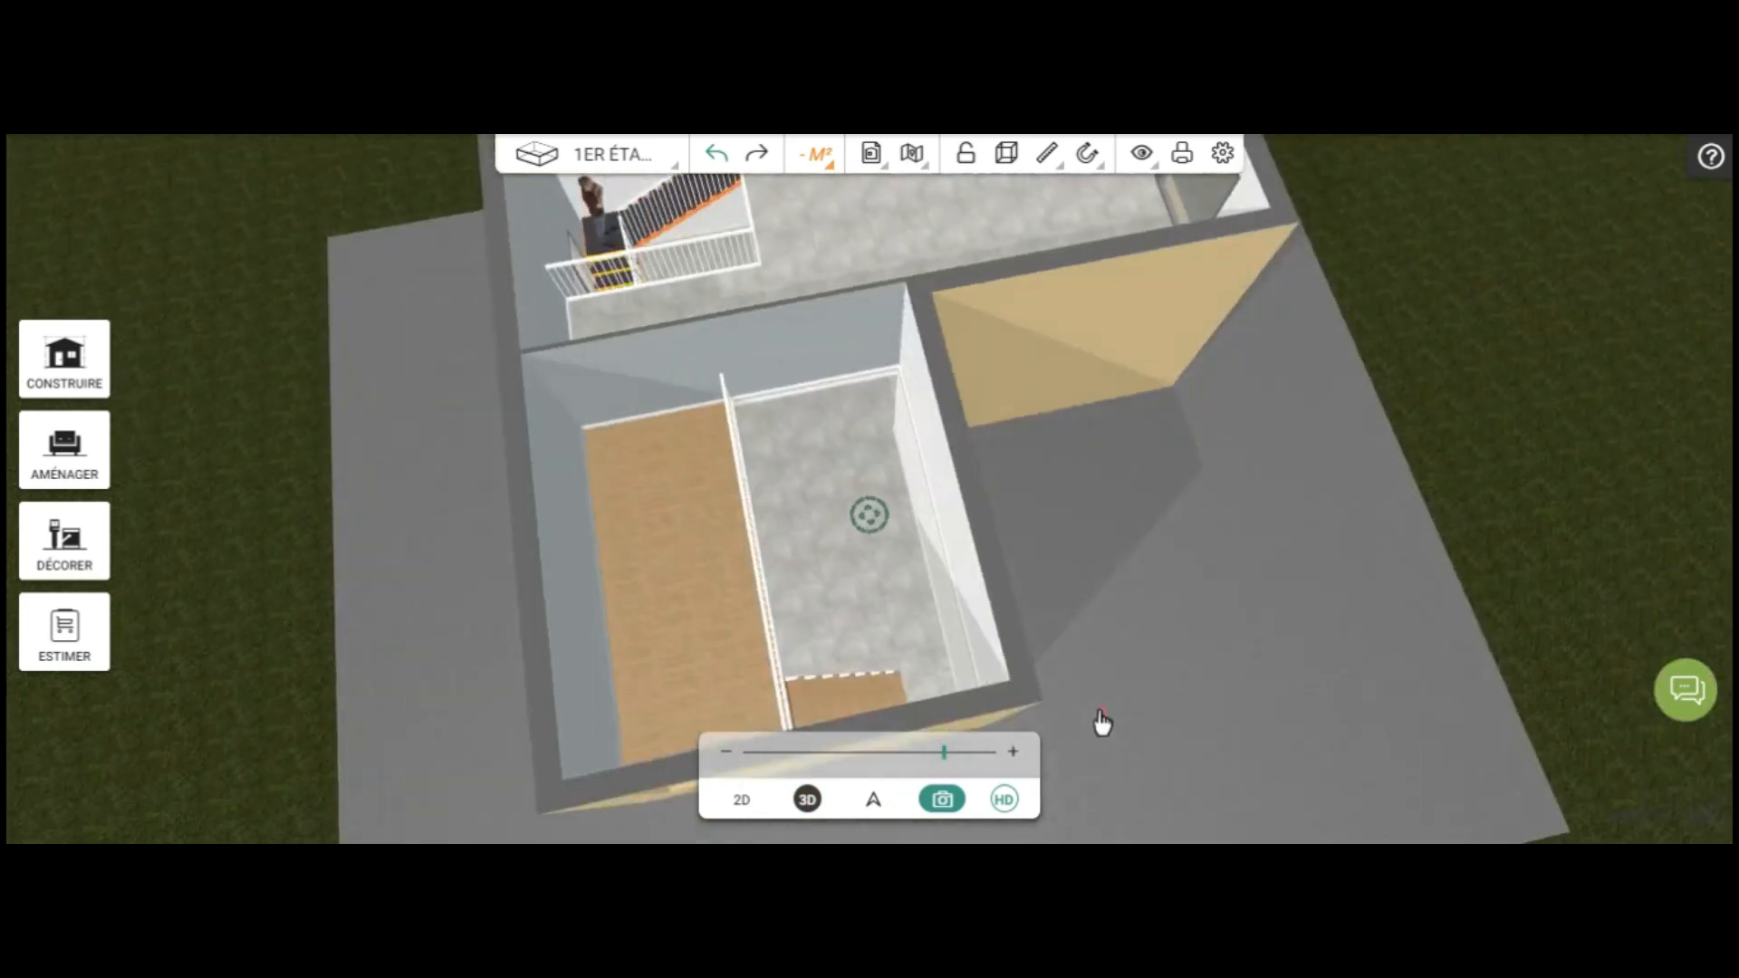
In the 2D plan, split the opening's west railing level with the staircase's north side, leaving an 88.8 cm segment at the stairs
{"action": "left_click", "coordinate": [742, 800]}
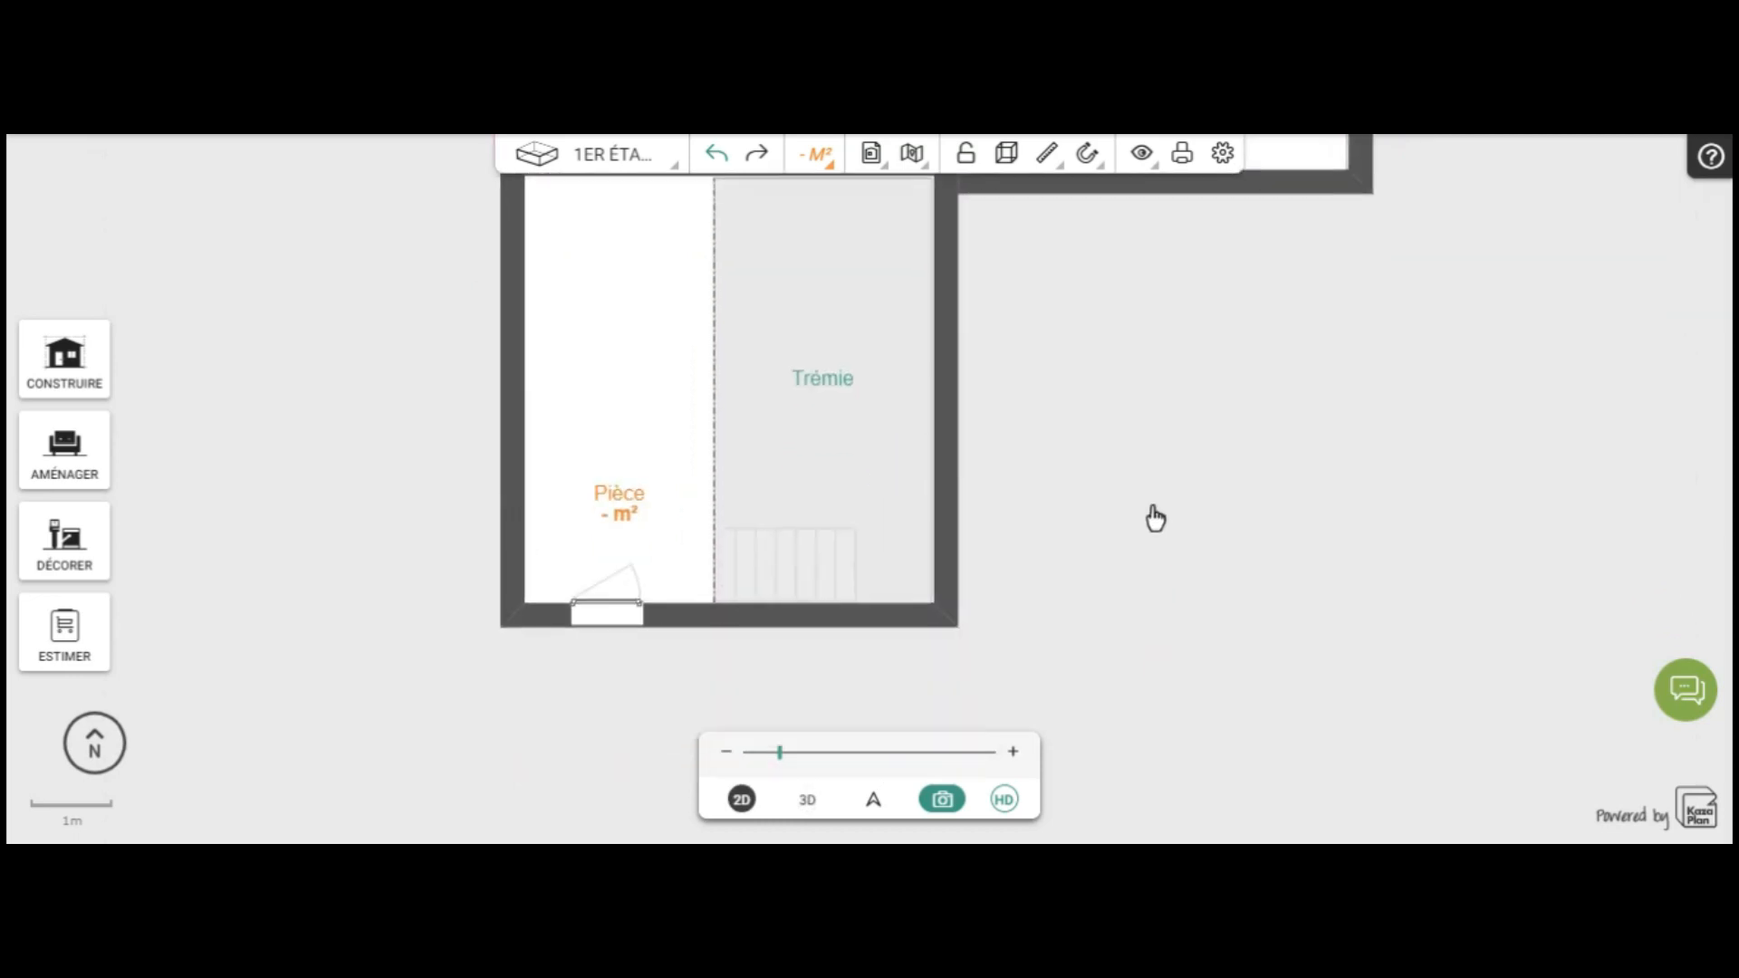
{"action": "scroll", "coordinate": [1149, 597], "scroll_direction": "up", "scroll_amount": 5}
{"action": "left_click_drag", "start_coordinate": [1002, 492], "coordinate": [1410, 470]}
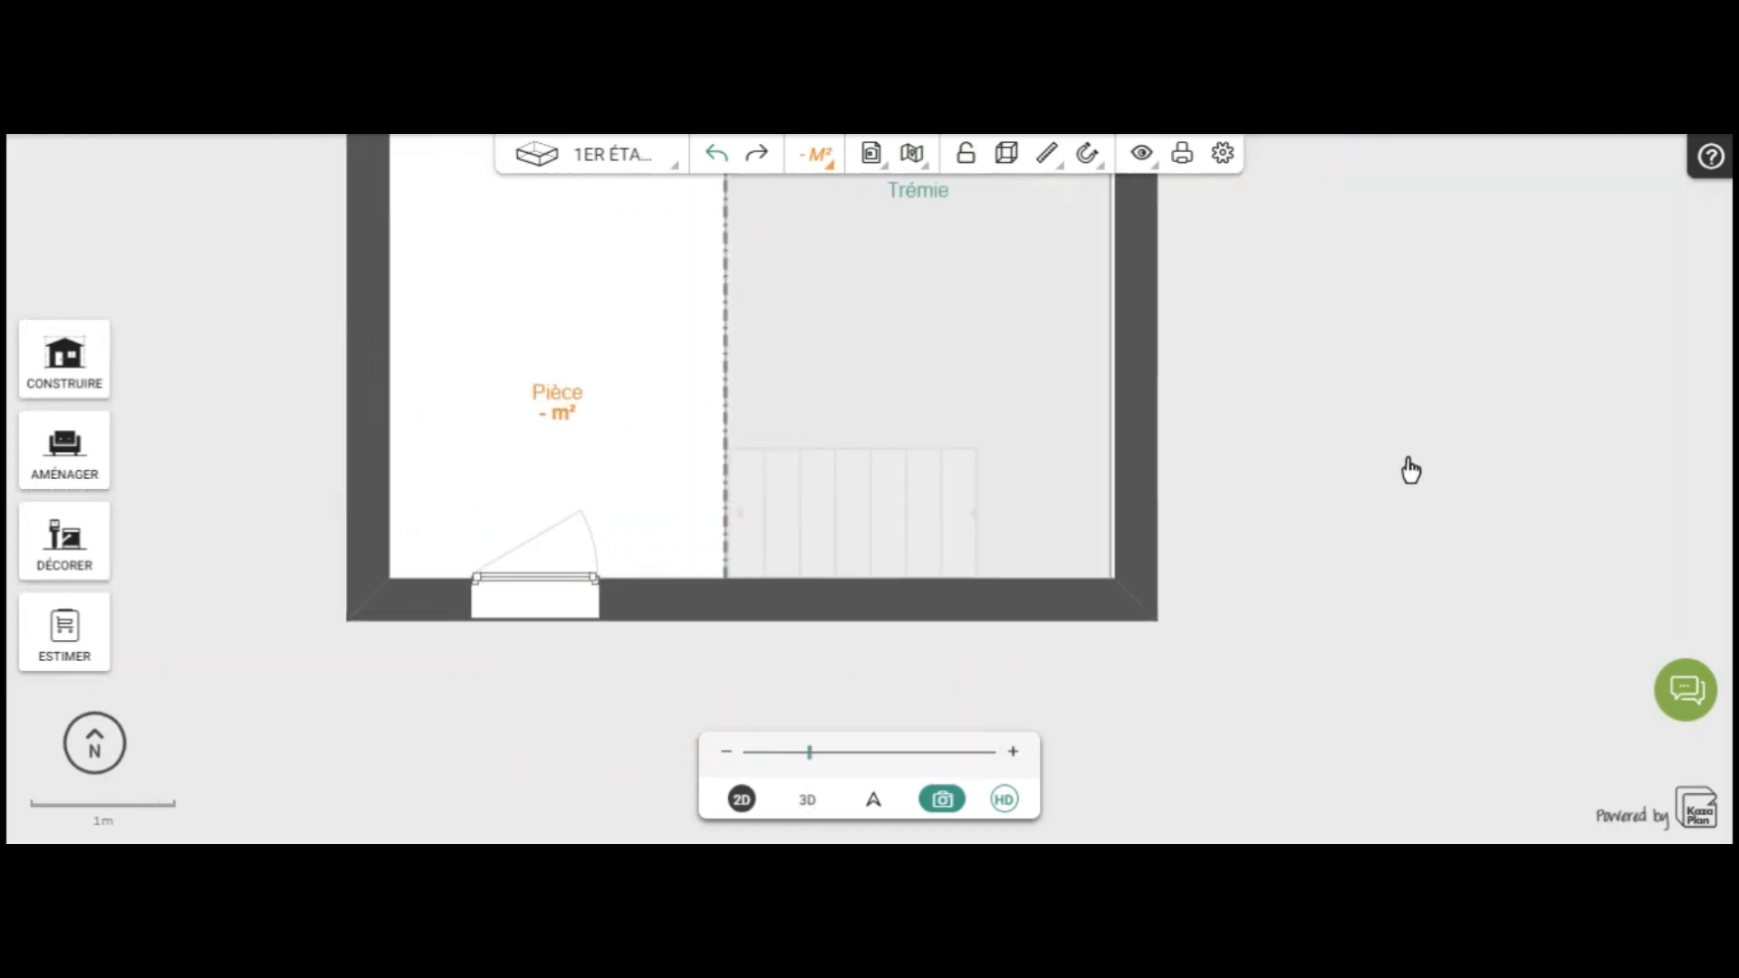
{"action": "left_click", "coordinate": [907, 474]}
{"action": "left_click", "coordinate": [786, 451]}
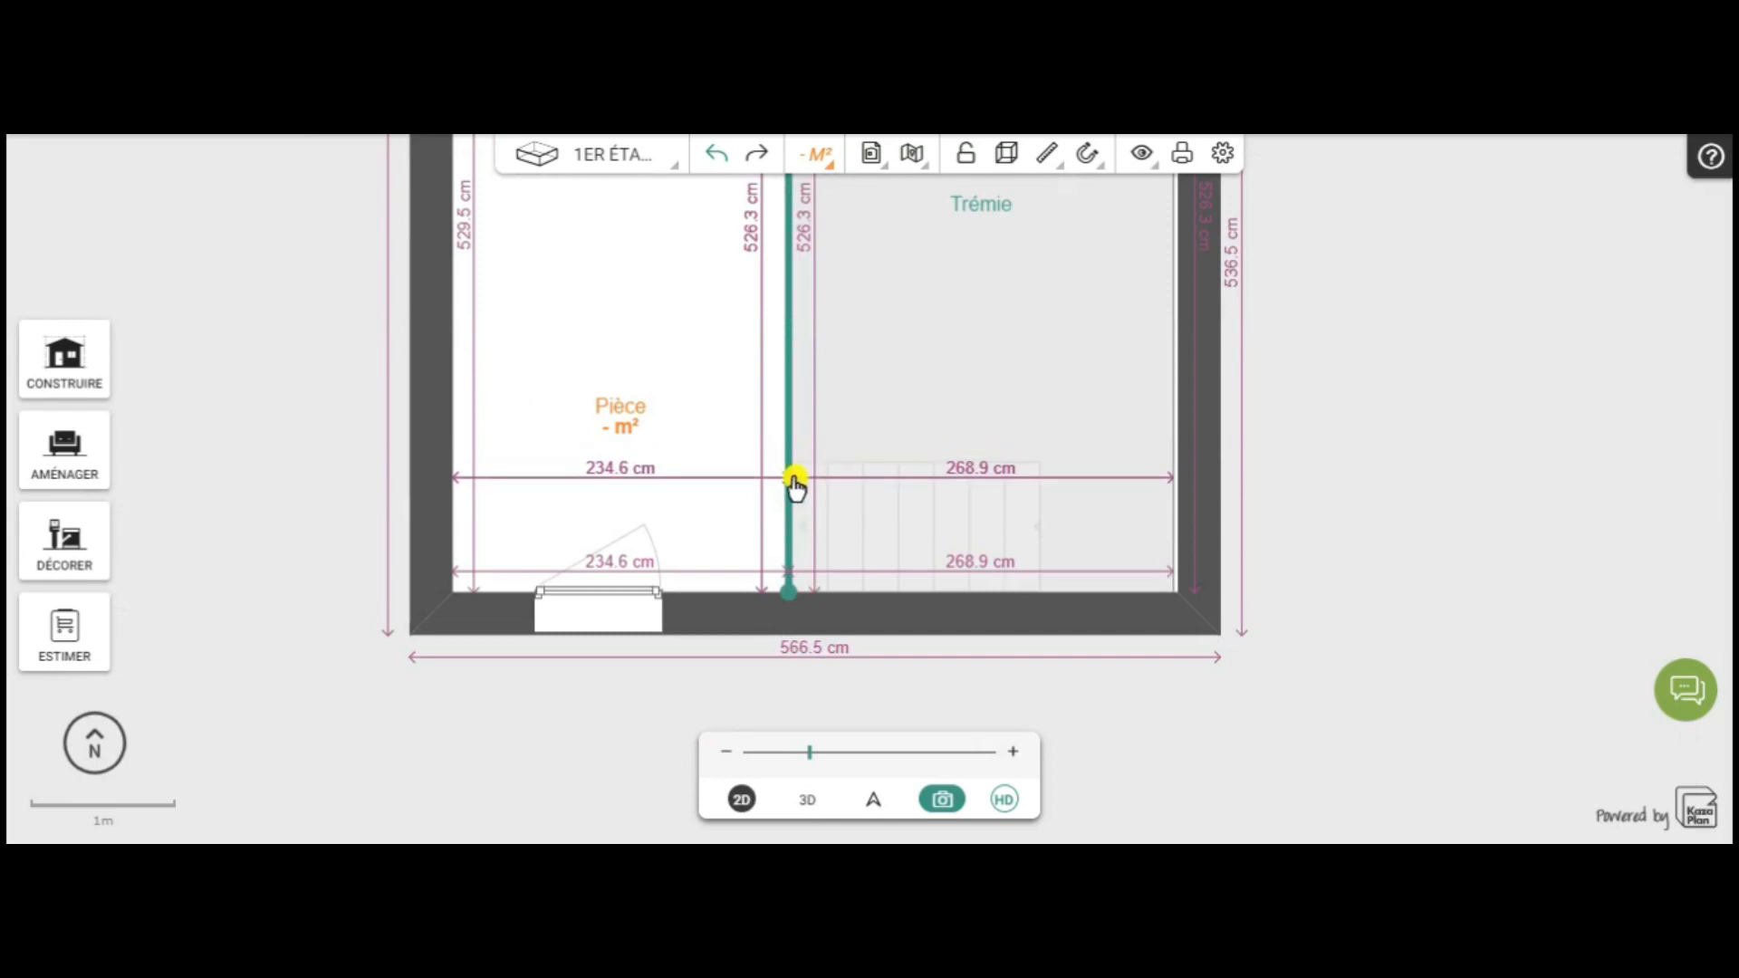
{"action": "left_click", "coordinate": [791, 475]}
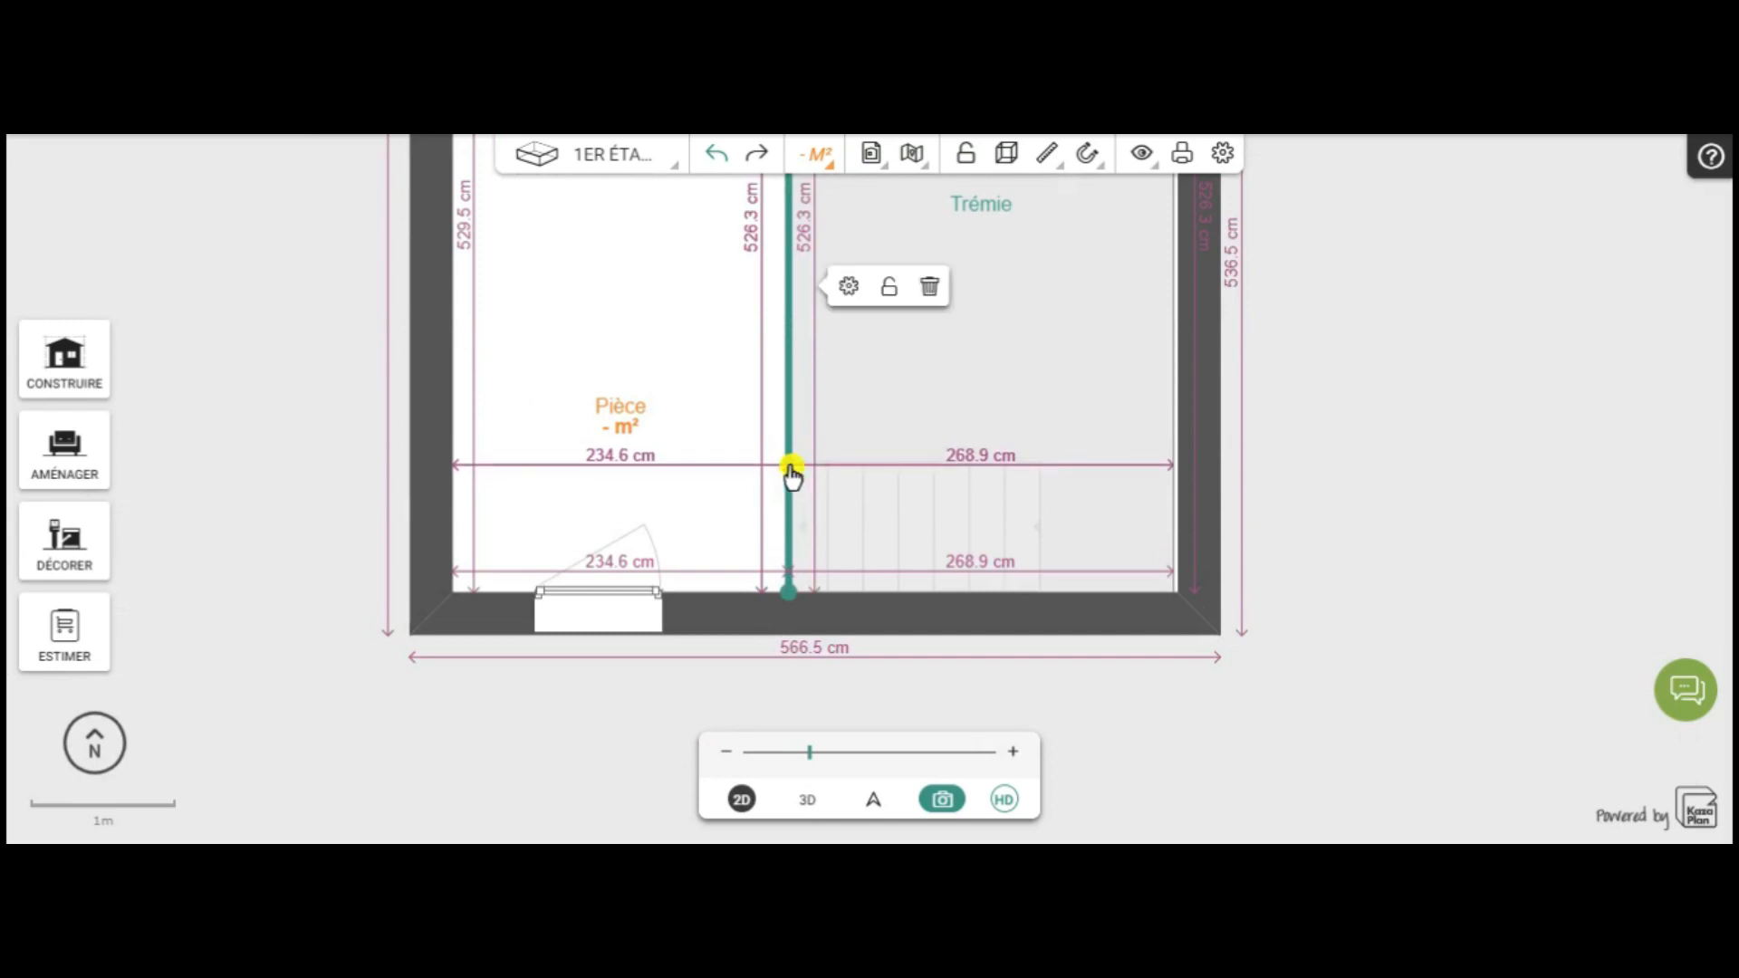
{"action": "double_click", "coordinate": [791, 466]}
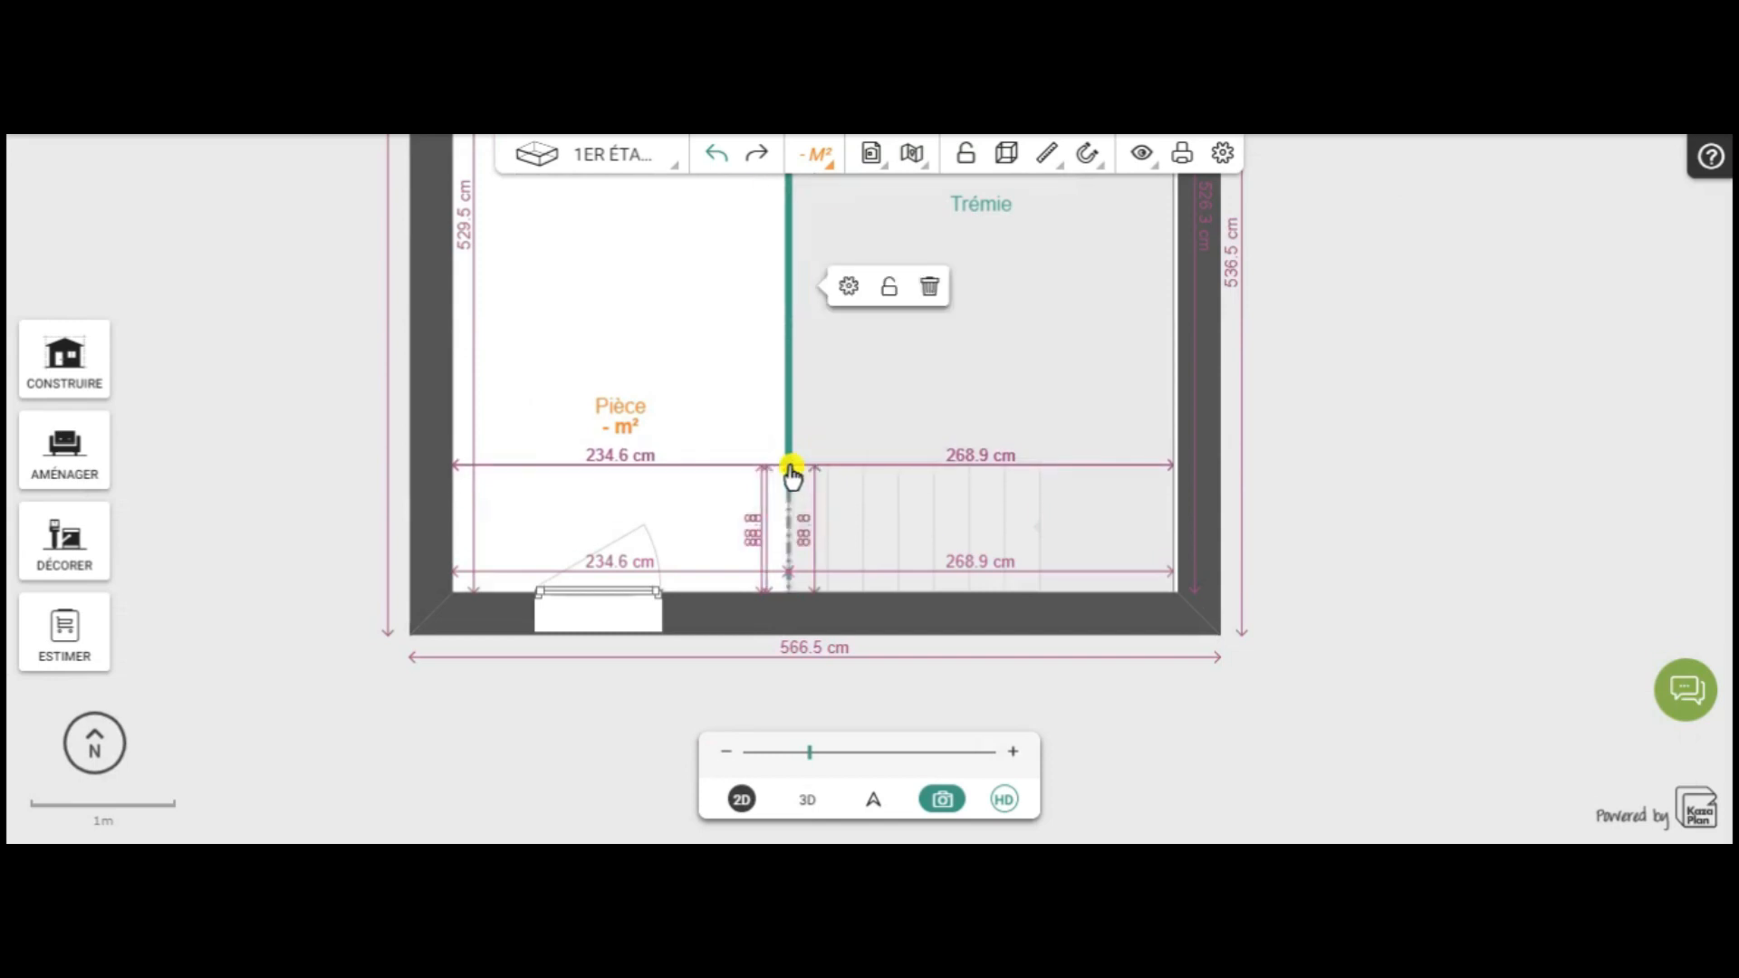
Disable the railing (Rambarde) on the 88.8 cm segment at the stairs and check the gap in 3D
{"action": "left_click", "coordinate": [787, 537]}
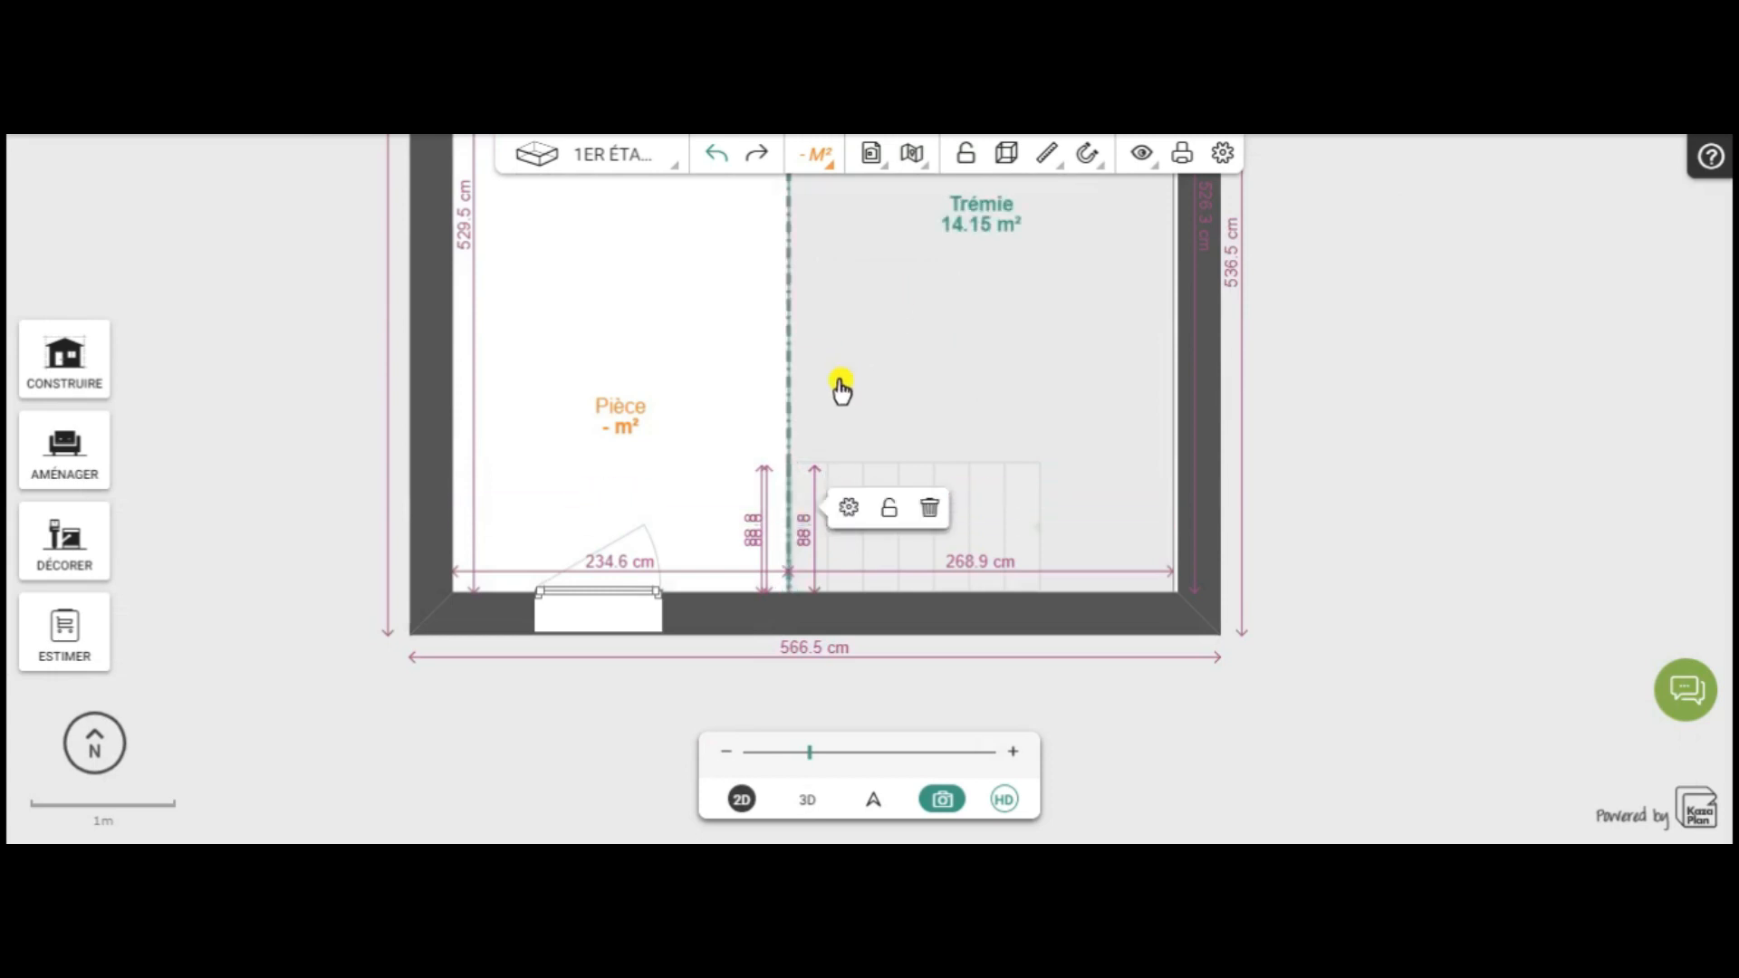
{"action": "left_click", "coordinate": [848, 510]}
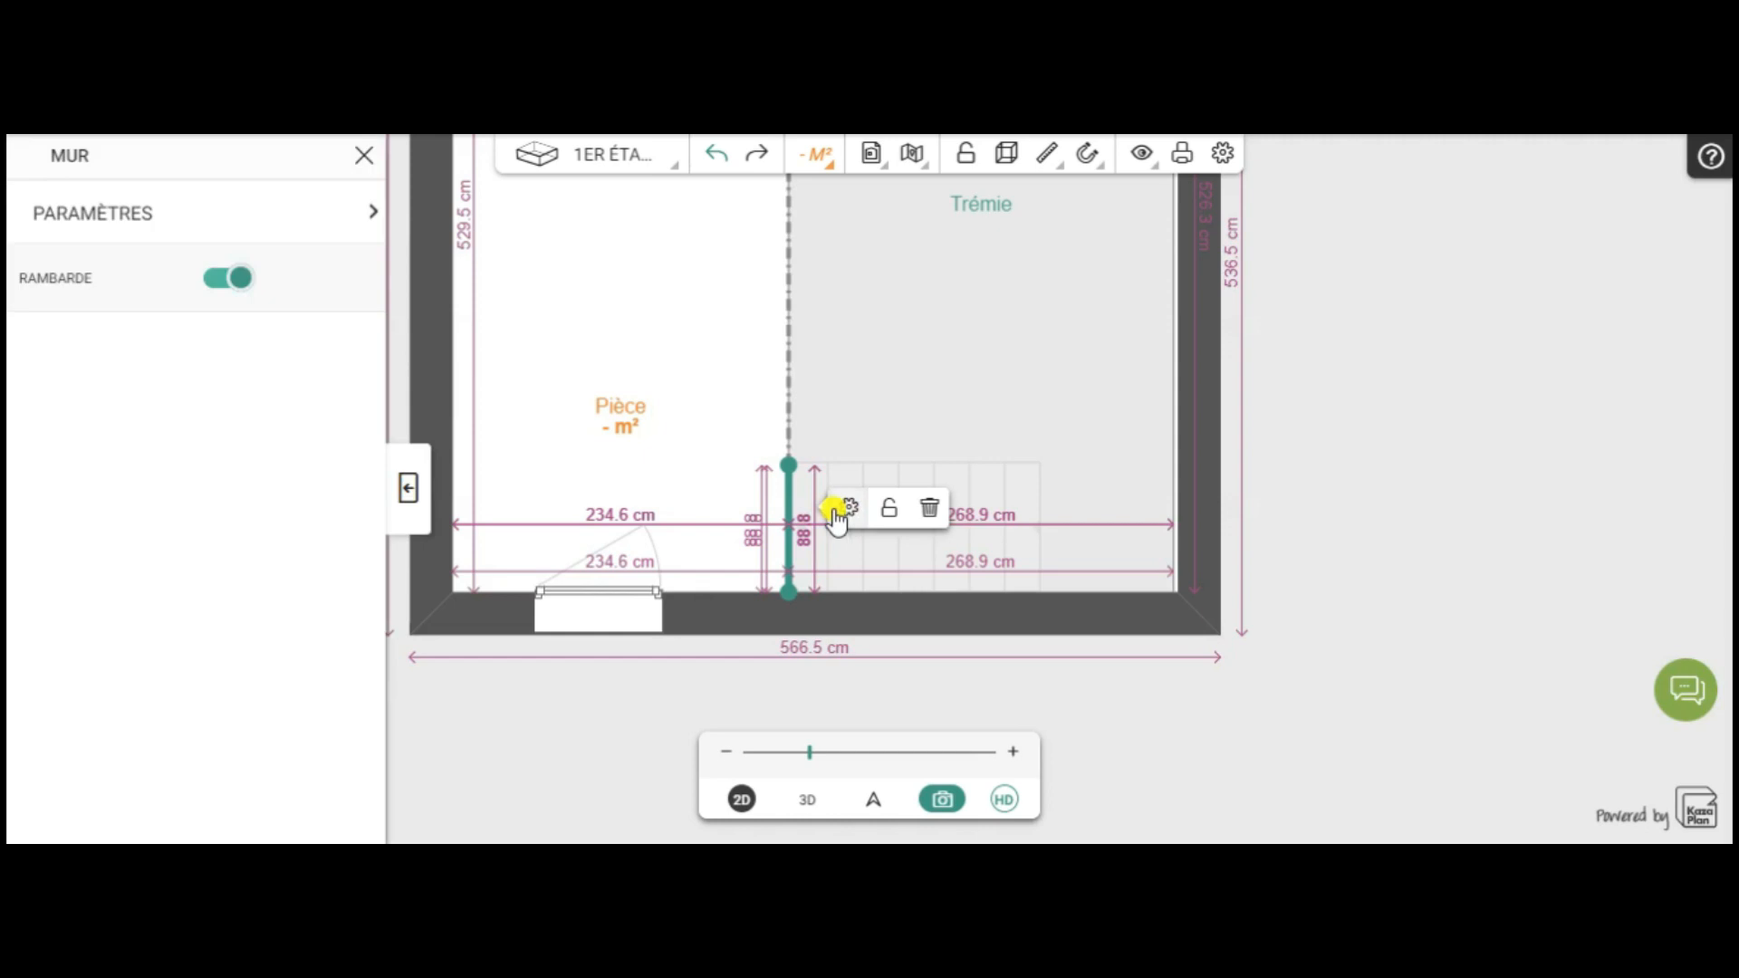
{"action": "left_click", "coordinate": [226, 278]}
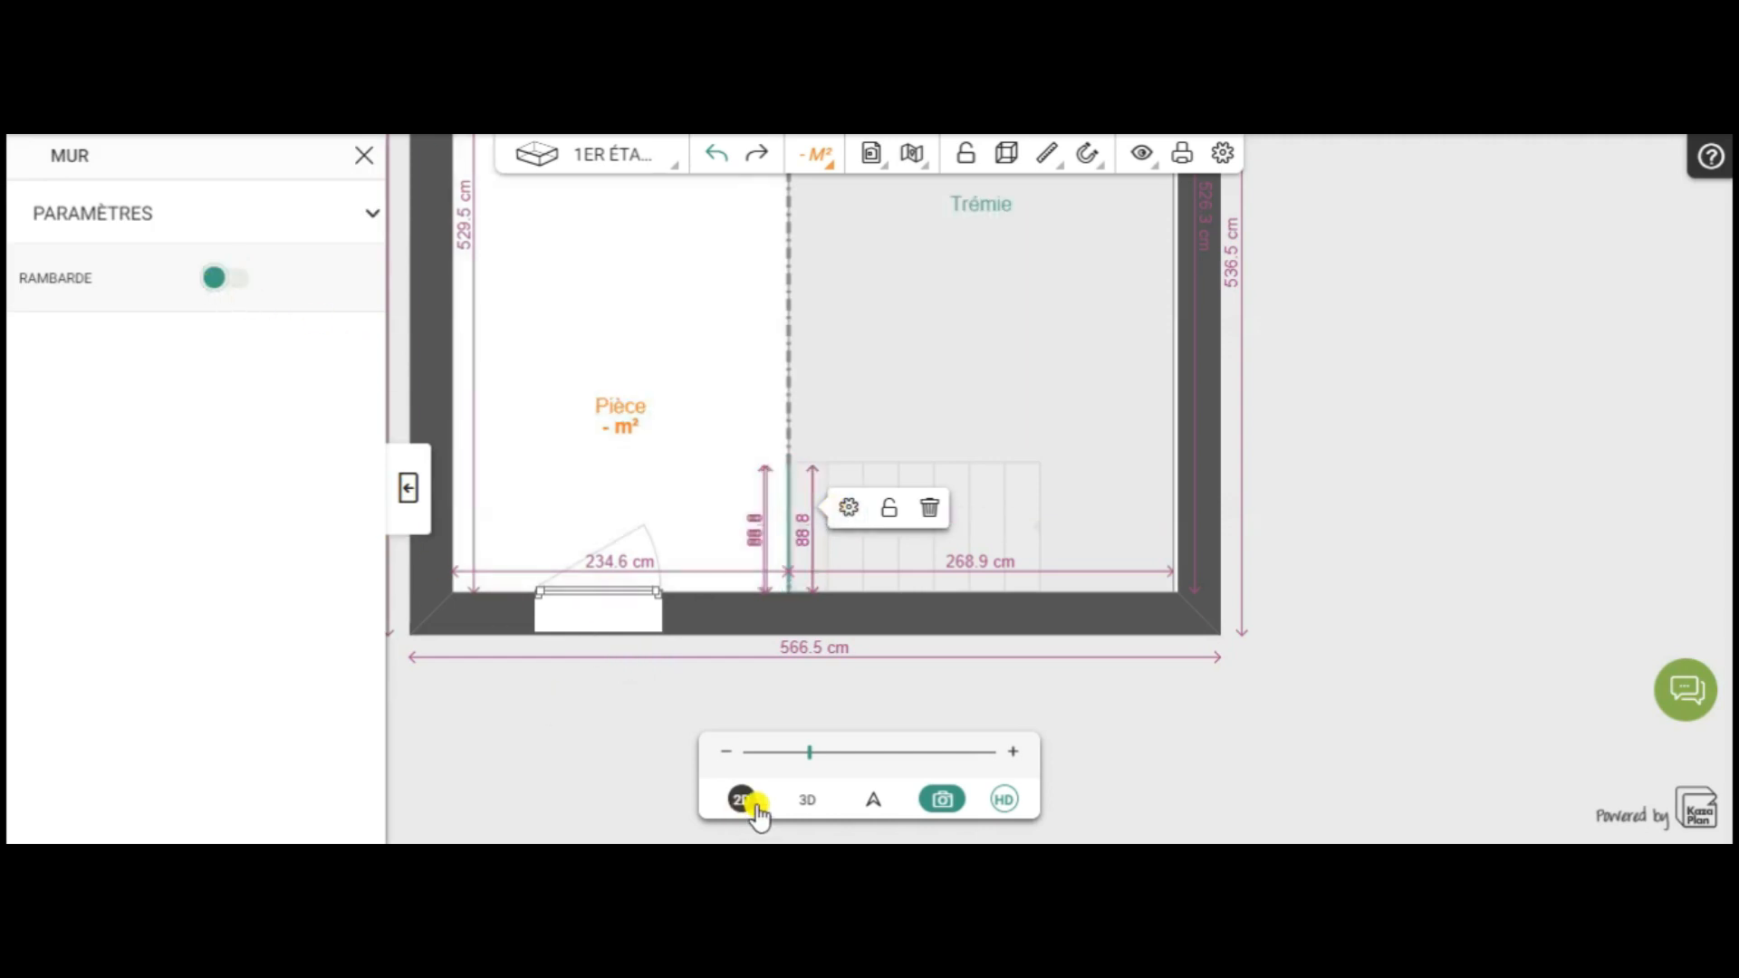
{"action": "left_click", "coordinate": [824, 804]}
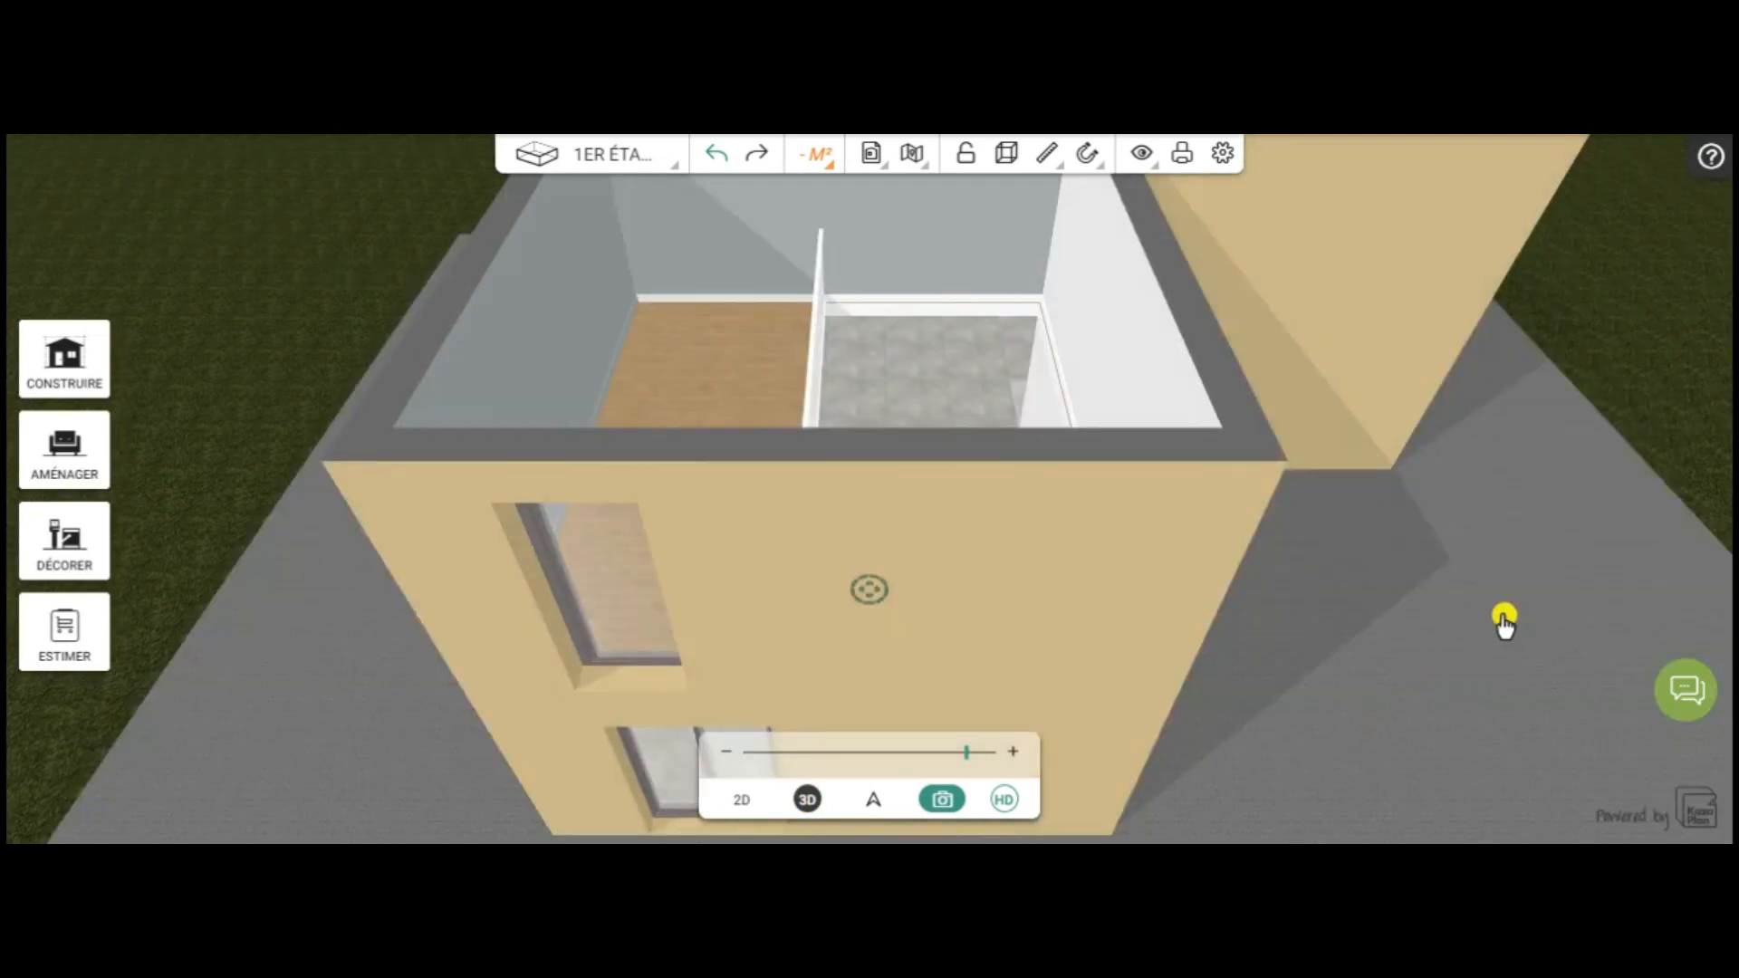
{"action": "left_click_drag", "start_coordinate": [1424, 698], "coordinate": [1510, 780]}
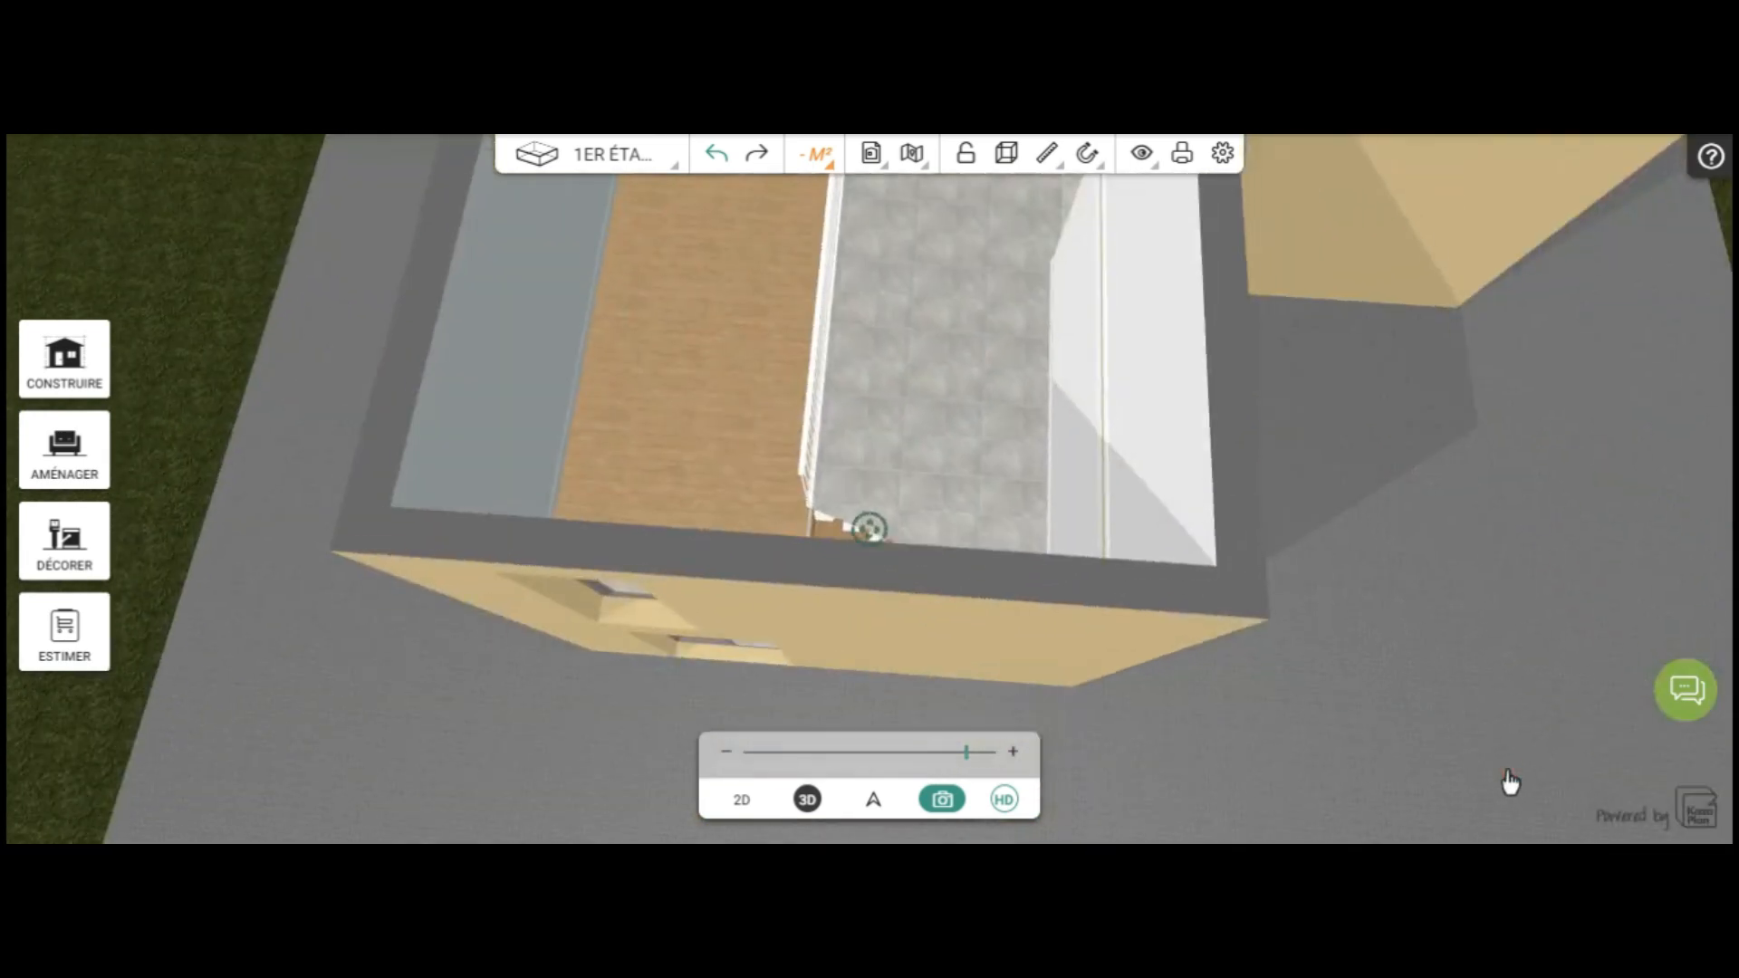
Switch to the ground floor (RDC) and examine the staircase and the open room around it in 3D
{"action": "left_click", "coordinate": [609, 153]}
{"action": "left_click", "coordinate": [647, 354]}
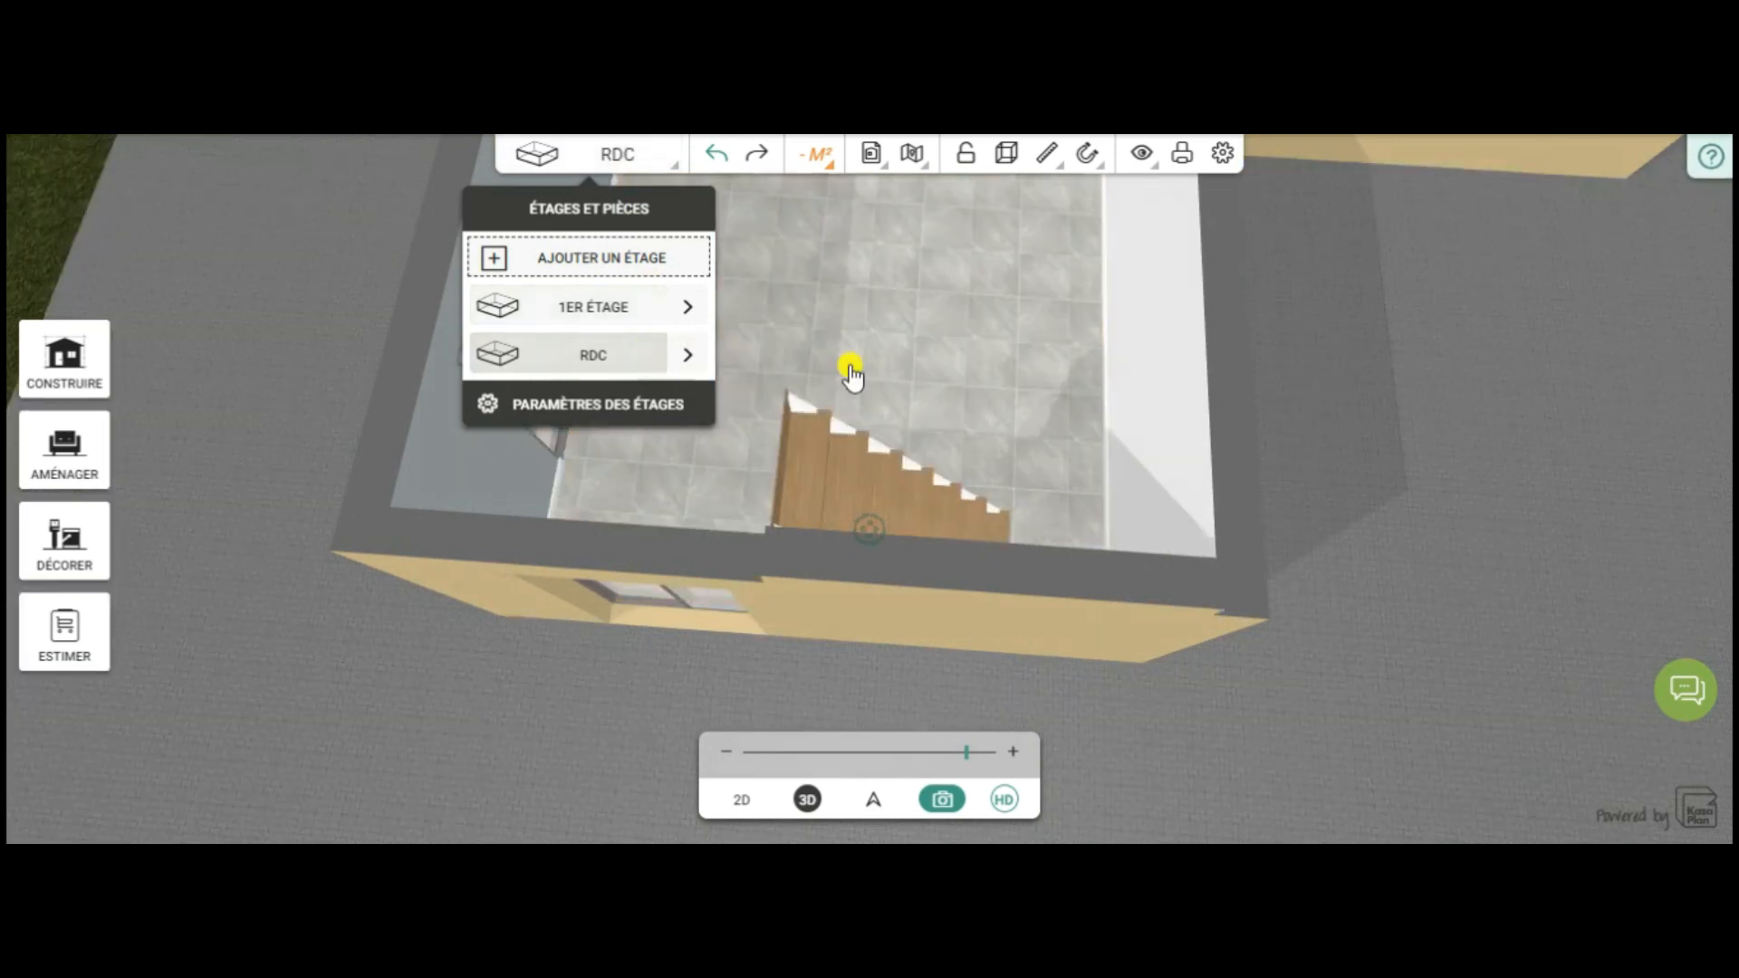
{"action": "left_click_drag", "start_coordinate": [1050, 355], "coordinate": [425, 198]}
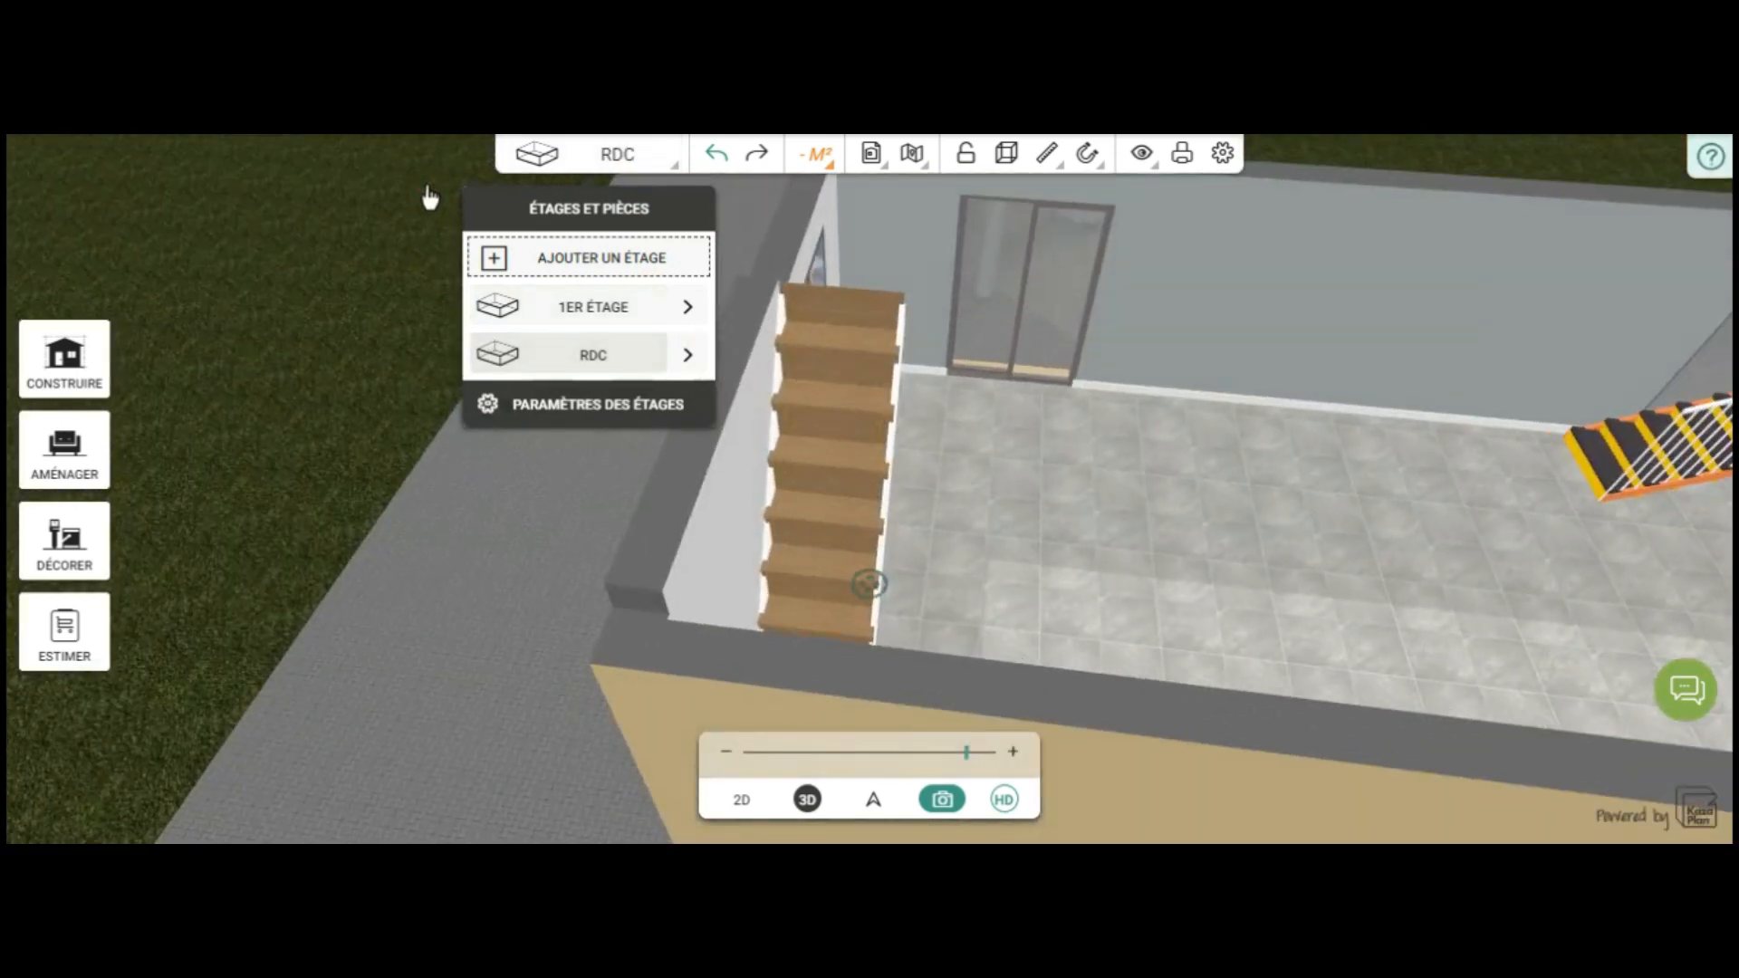
{"action": "left_click", "coordinate": [1144, 585]}
{"action": "double_click", "coordinate": [1268, 648]}
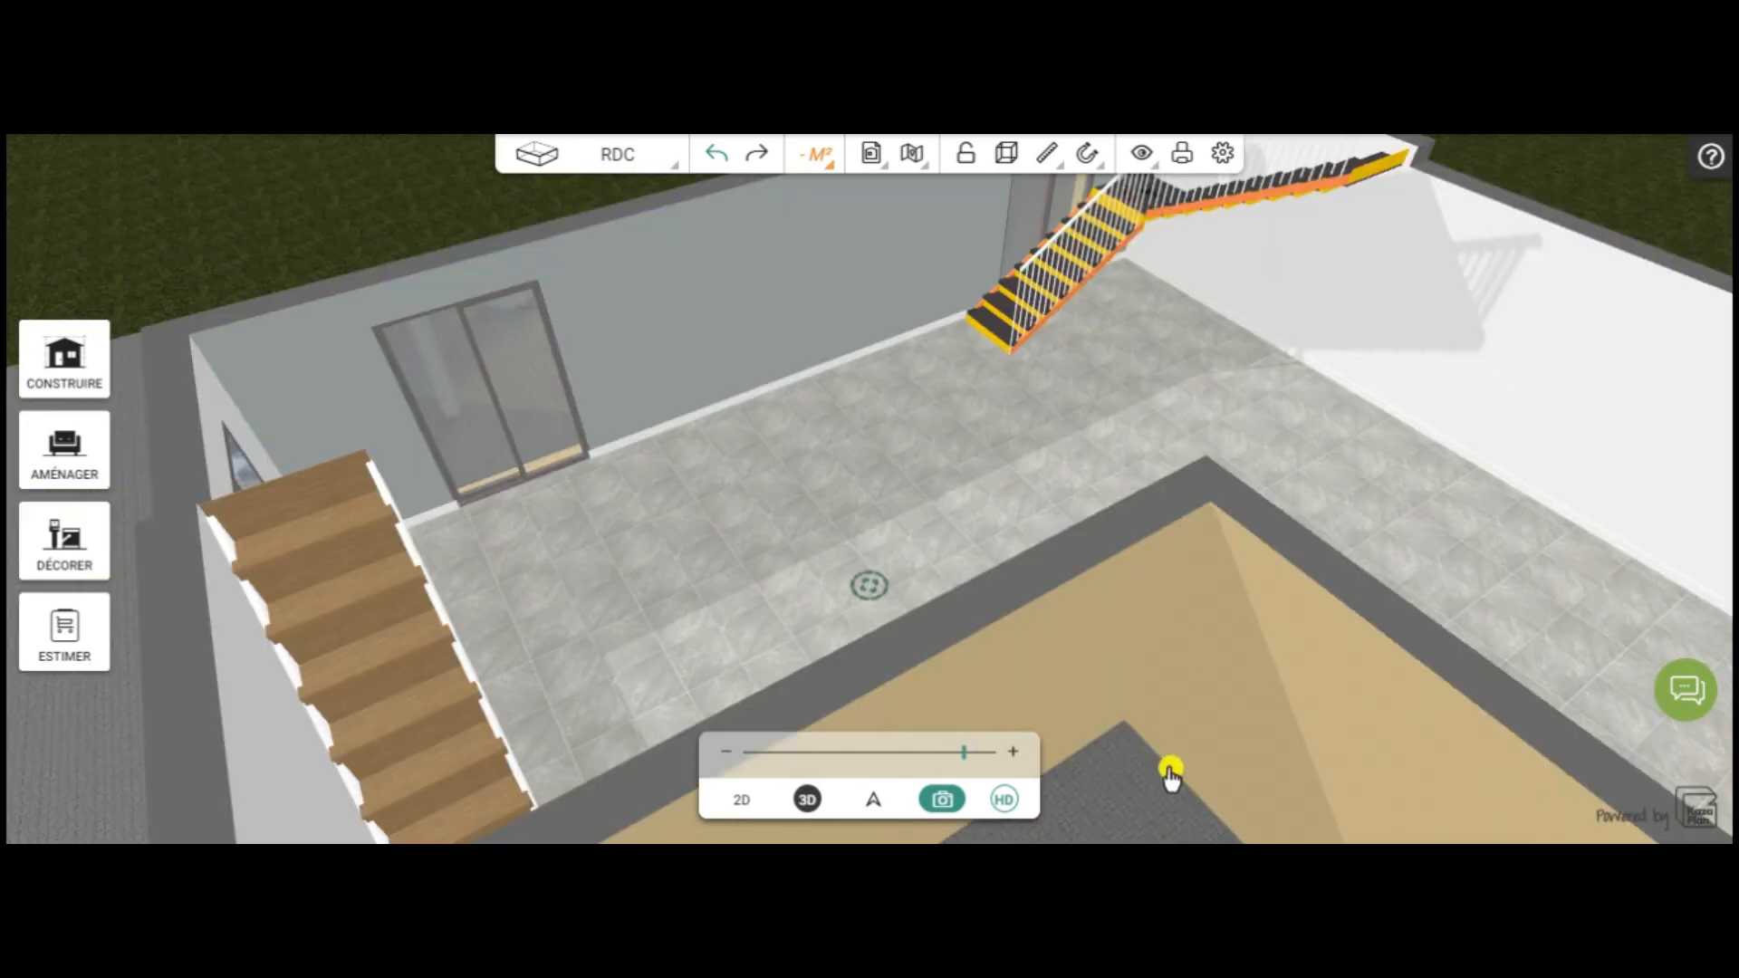
{"action": "mouse_move", "coordinate": [1136, 777]}
{"action": "left_mouse_down"}
{"action": "mouse_move", "coordinate": [967, 744]}
{"action": "mouse_move", "coordinate": [975, 808]}
{"action": "left_mouse_up"}
{"action": "left_click", "coordinate": [892, 617]}
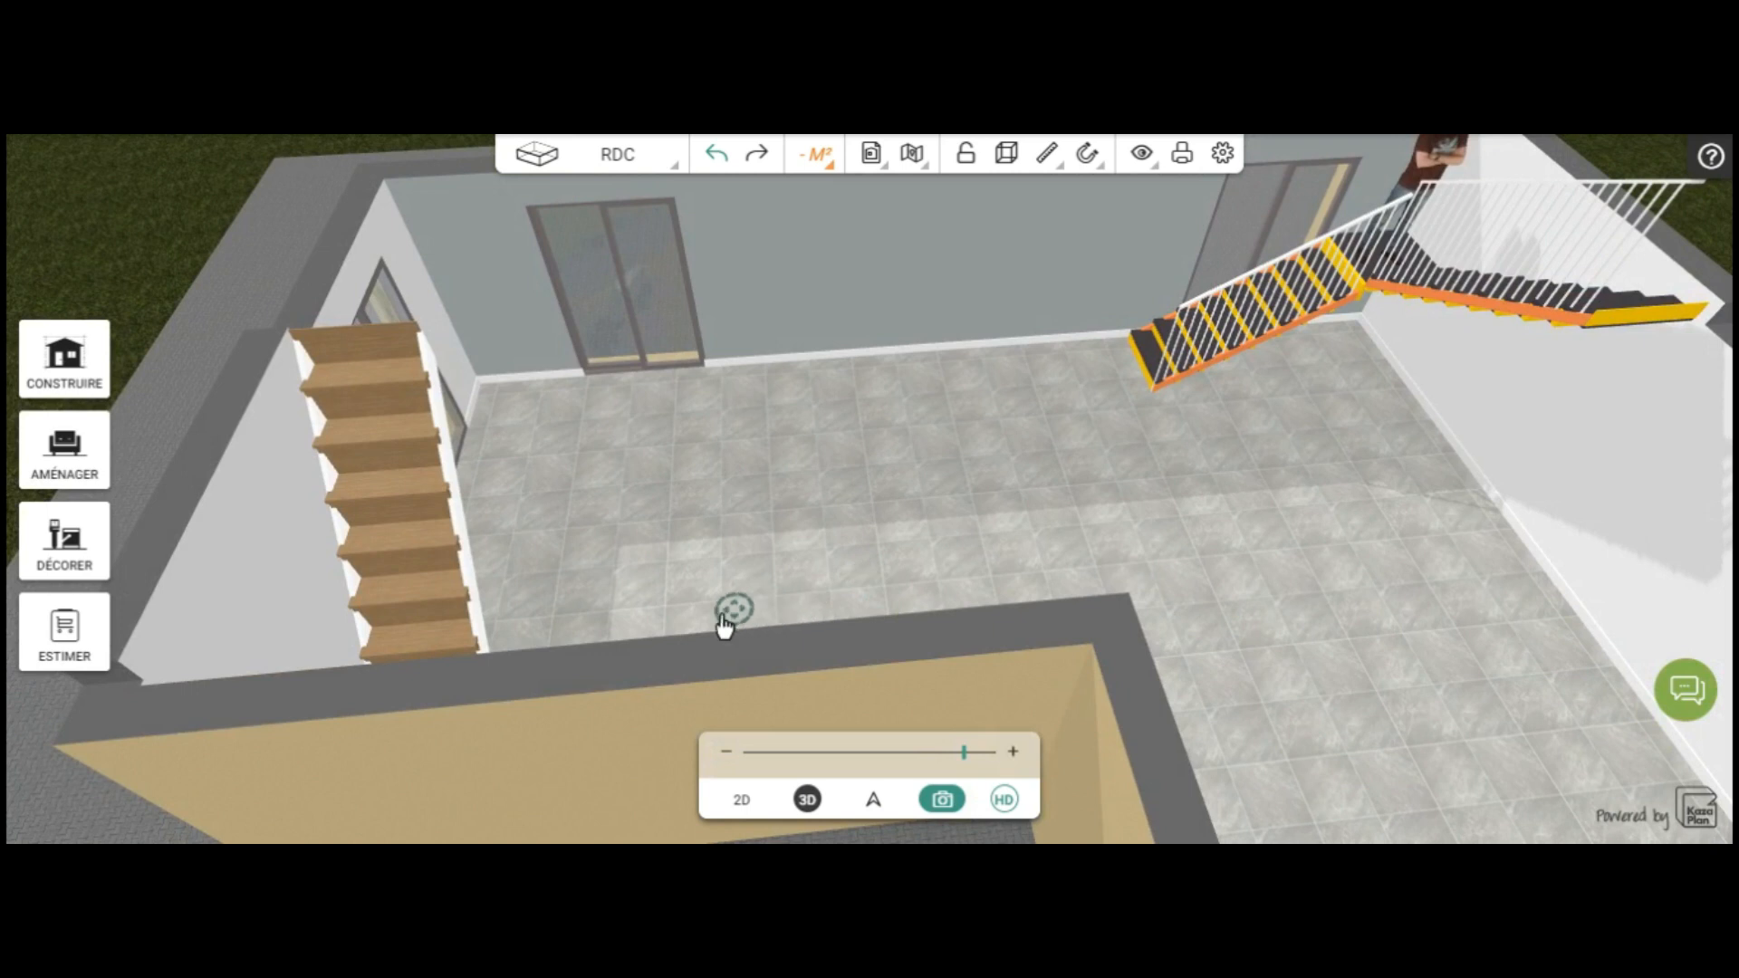
{"action": "double_click", "coordinate": [690, 626]}
{"action": "left_click_drag", "start_coordinate": [818, 592], "coordinate": [823, 685]}
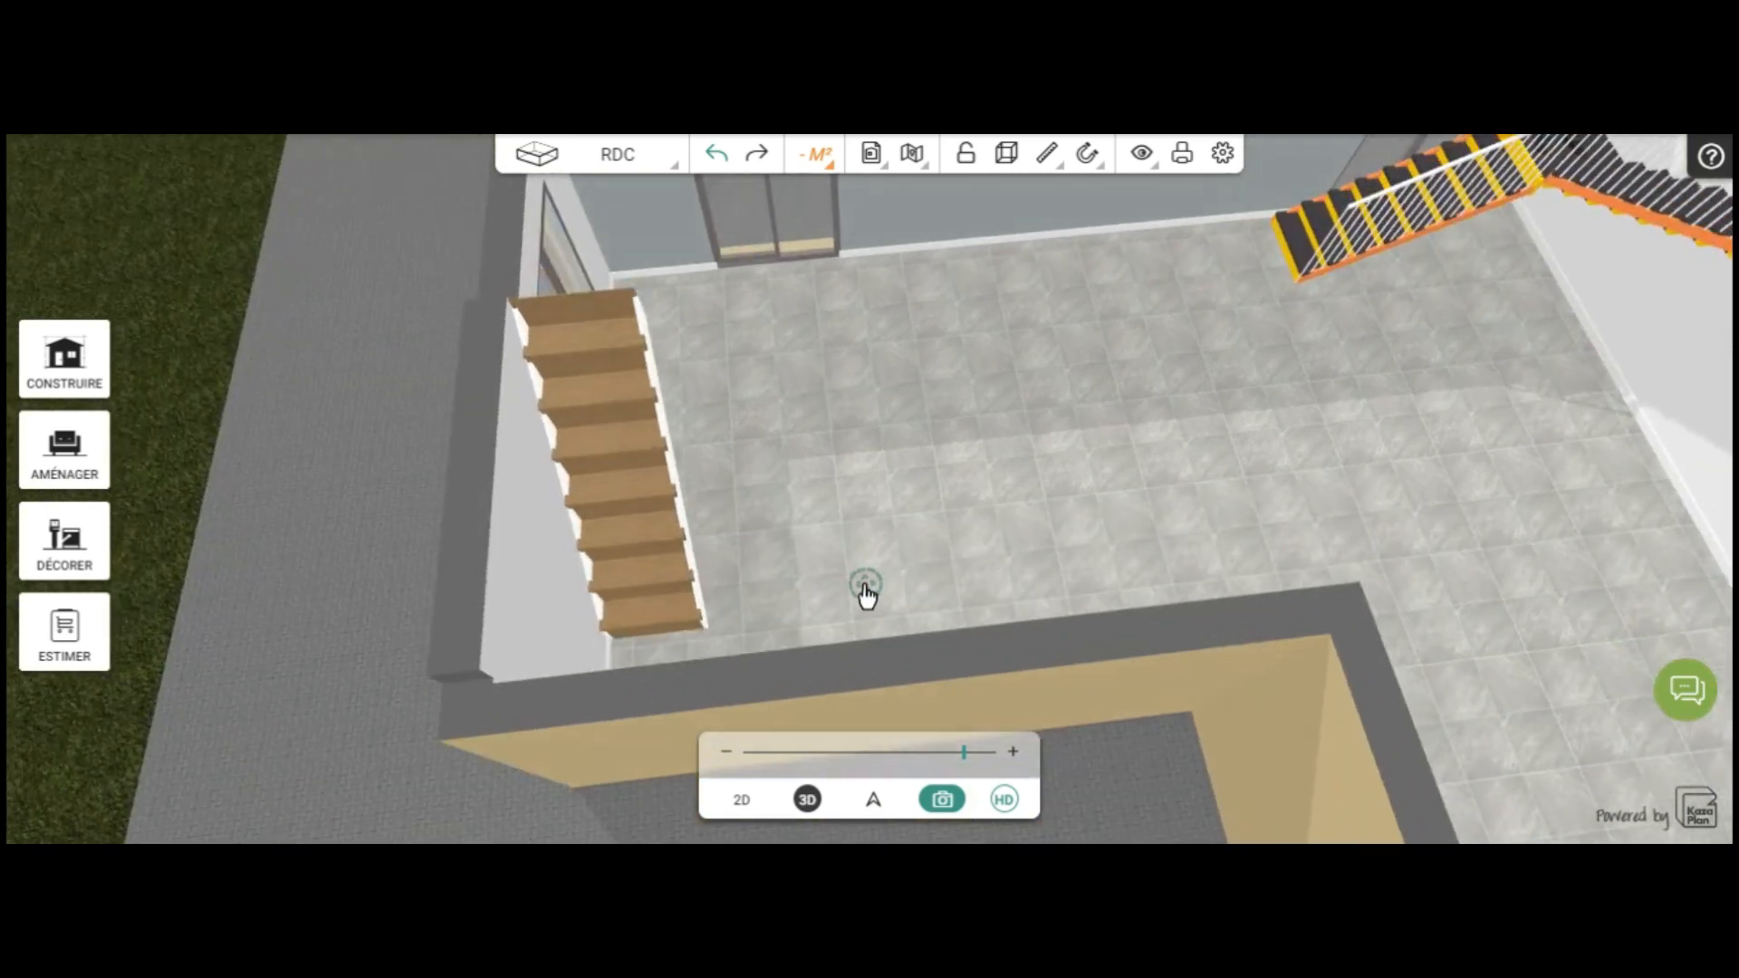
{"action": "left_click_drag", "start_coordinate": [866, 587], "coordinate": [867, 588]}
Enter the first-person visit view and look around the ground floor, from the staircase and upper railing down to the floor
{"action": "left_click", "coordinate": [878, 804]}
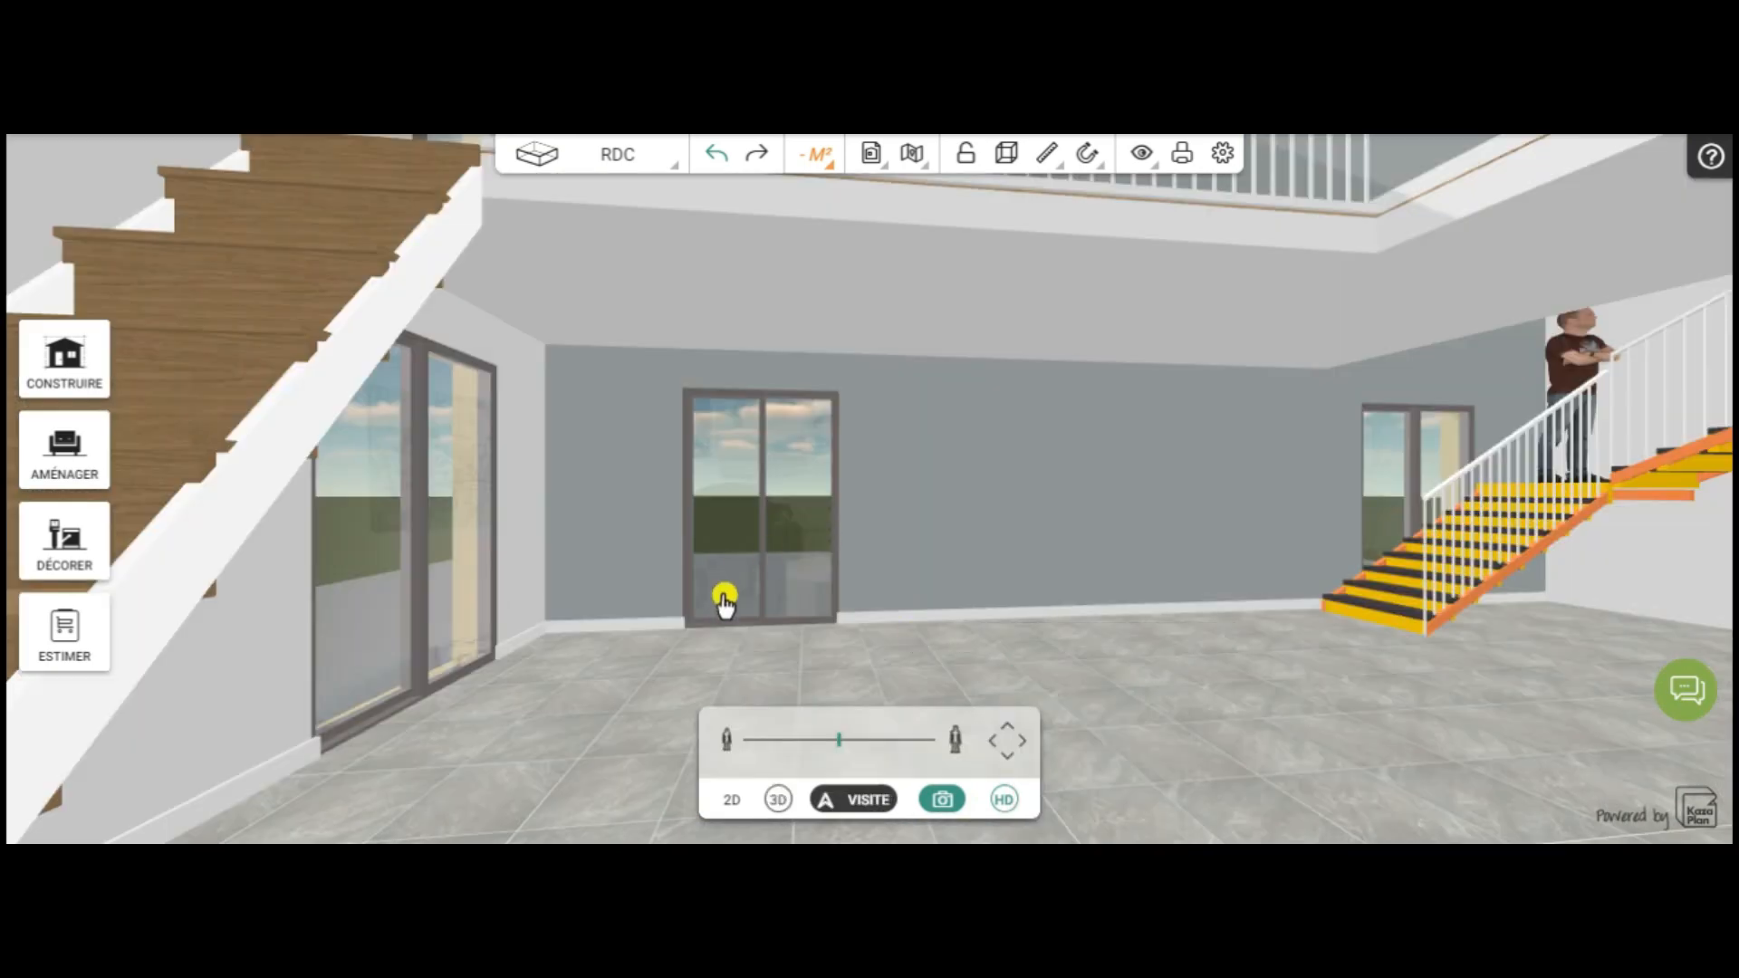
{"action": "left_click_drag", "start_coordinate": [664, 604], "coordinate": [687, 543]}
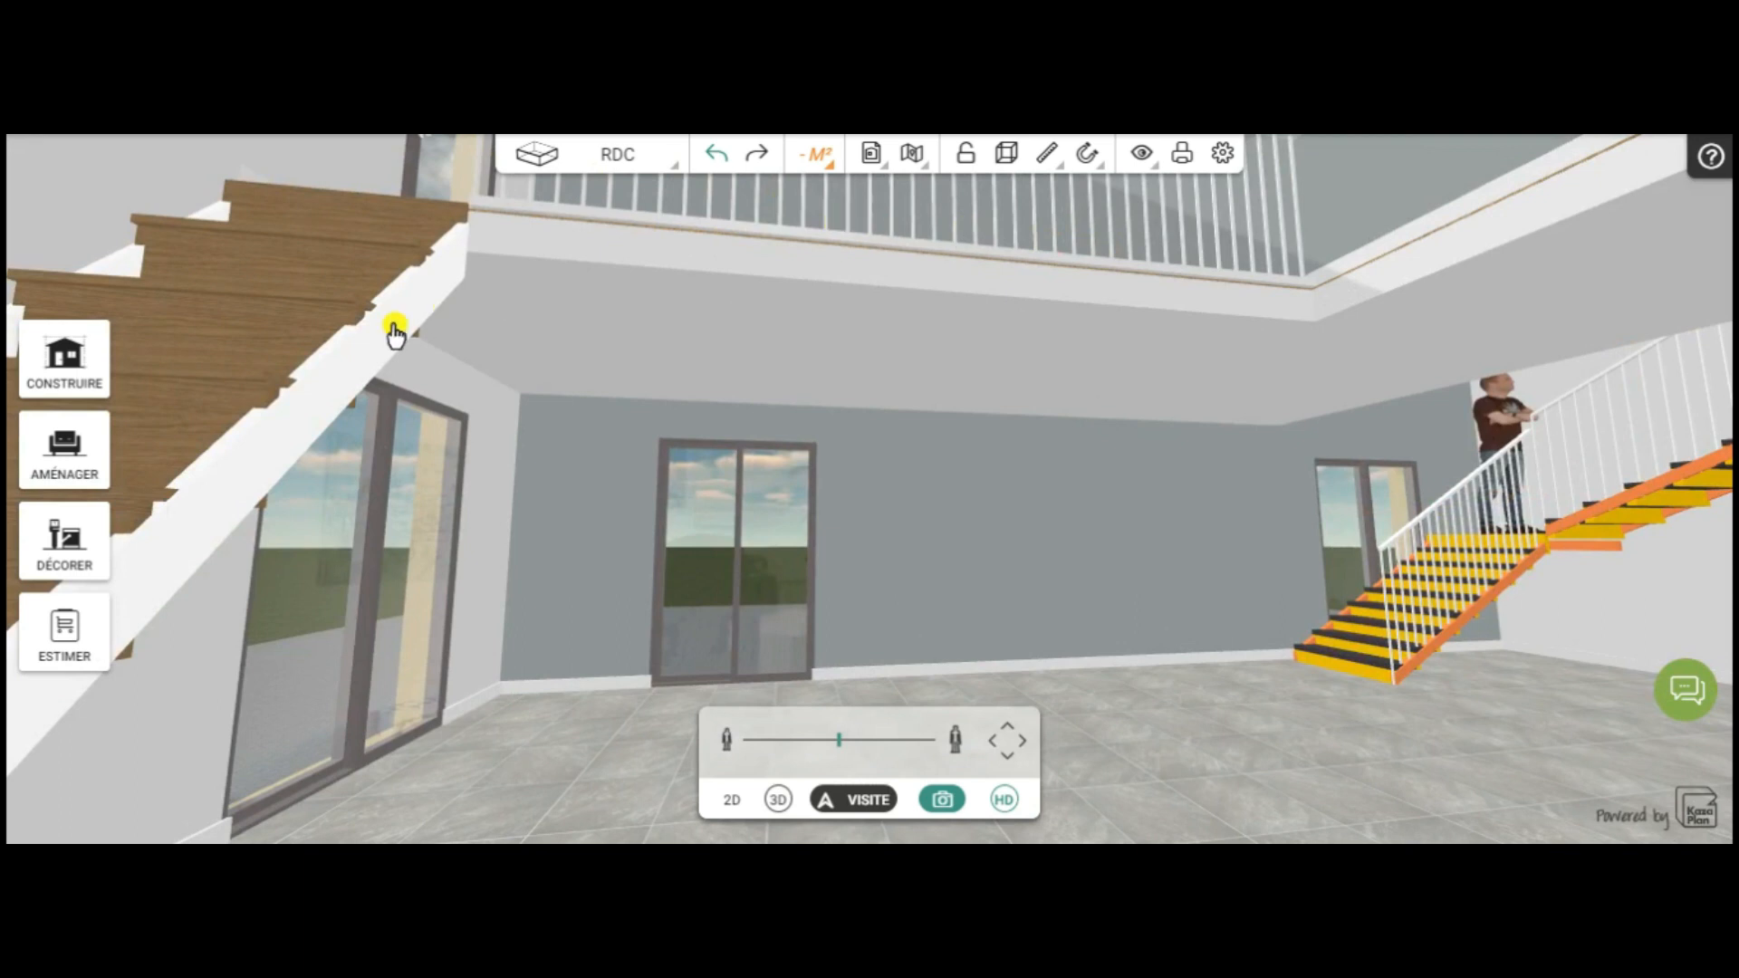
{"action": "left_click_drag", "start_coordinate": [1123, 704], "coordinate": [1110, 821]}
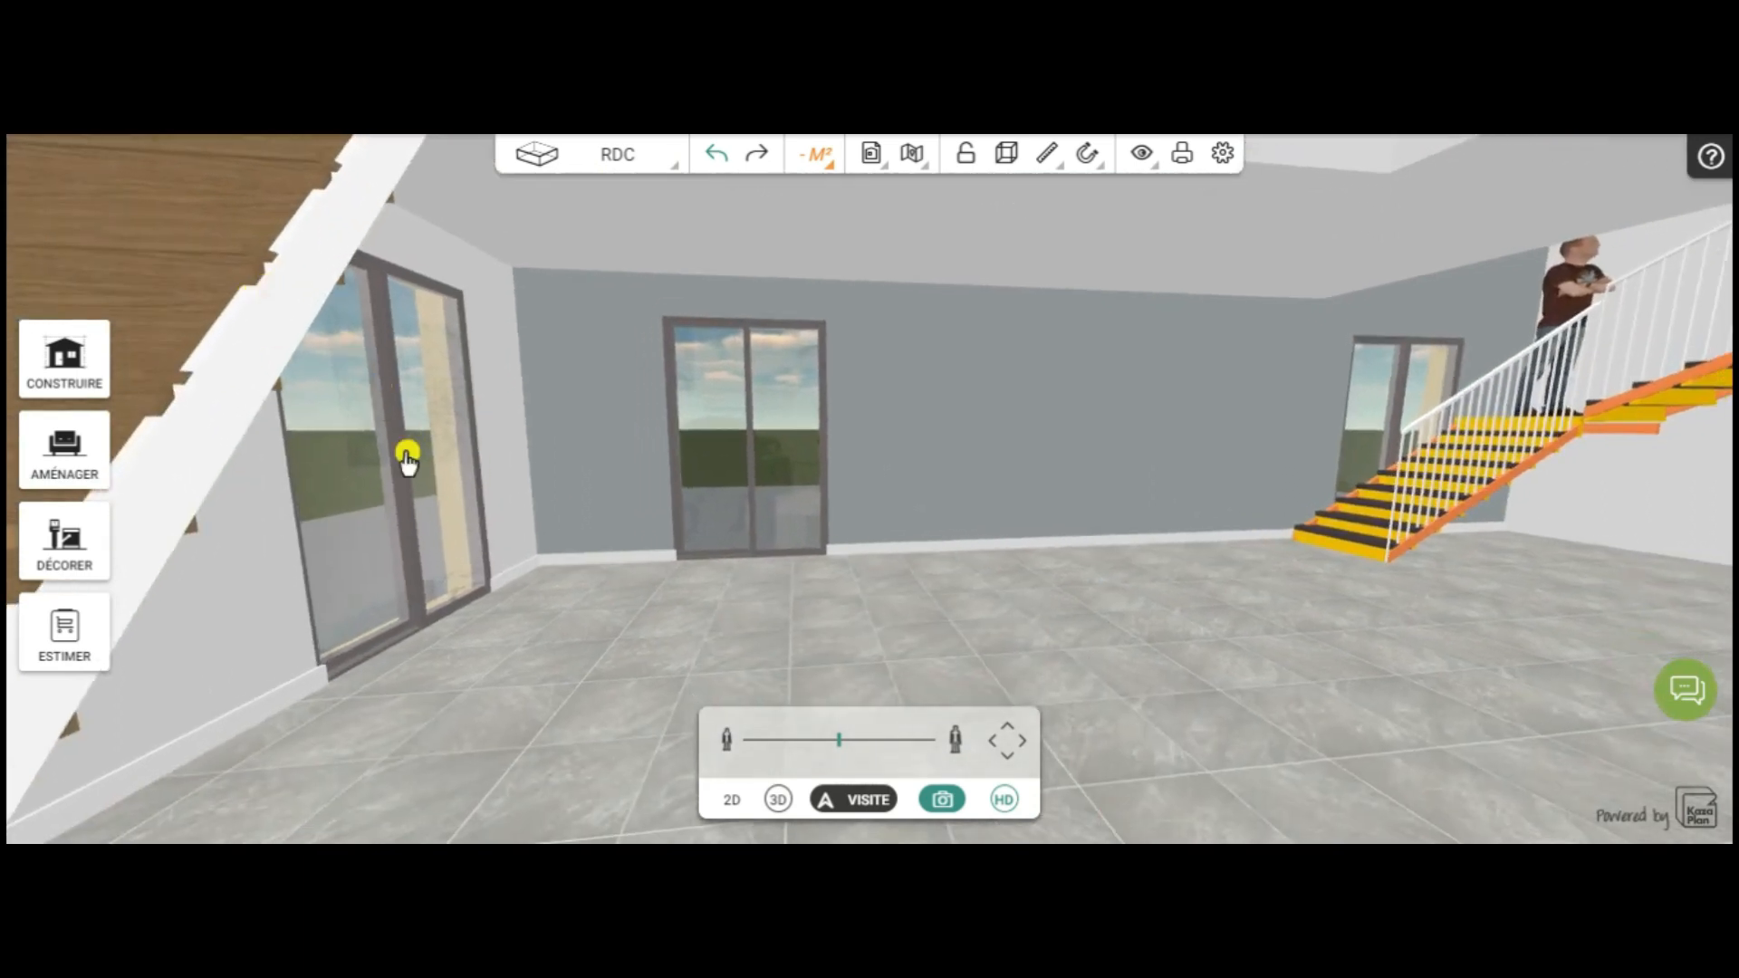
{"action": "left_click_drag", "start_coordinate": [1205, 722], "coordinate": [1171, 648]}
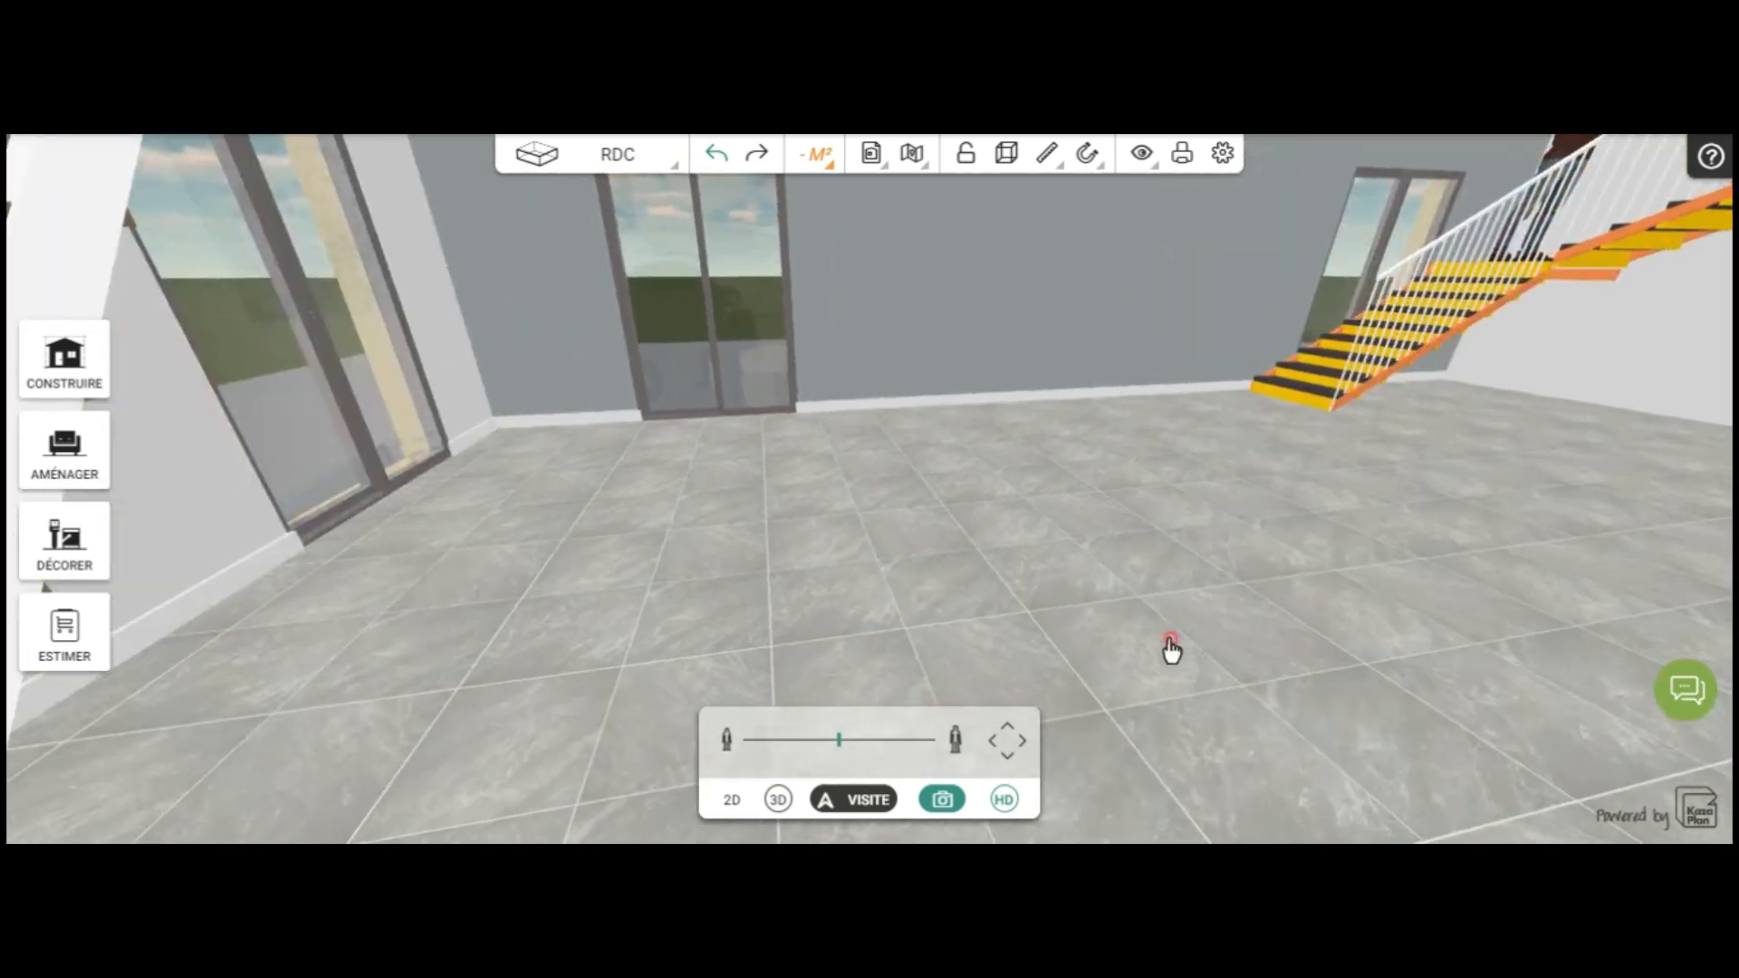
Return to the 2D plan and display the first floor (1er étage) with its stairwell opening
{"action": "left_click", "coordinate": [737, 800]}
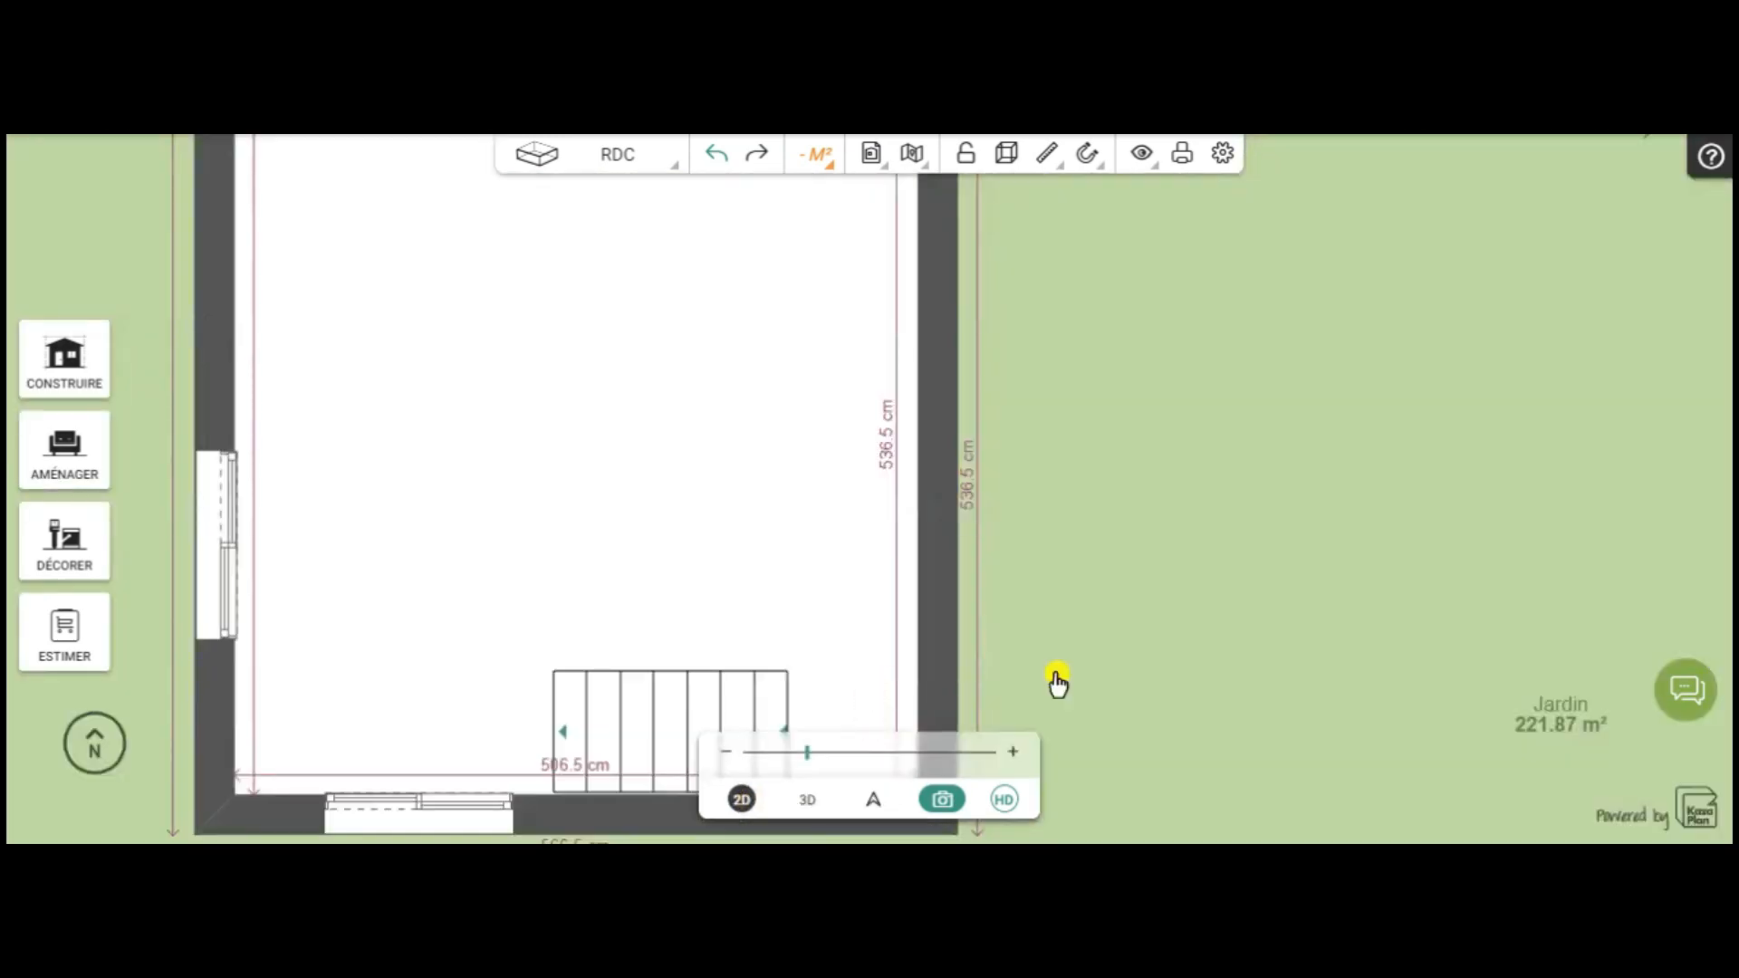
{"action": "left_click", "coordinate": [621, 159]}
{"action": "left_click", "coordinate": [610, 307]}
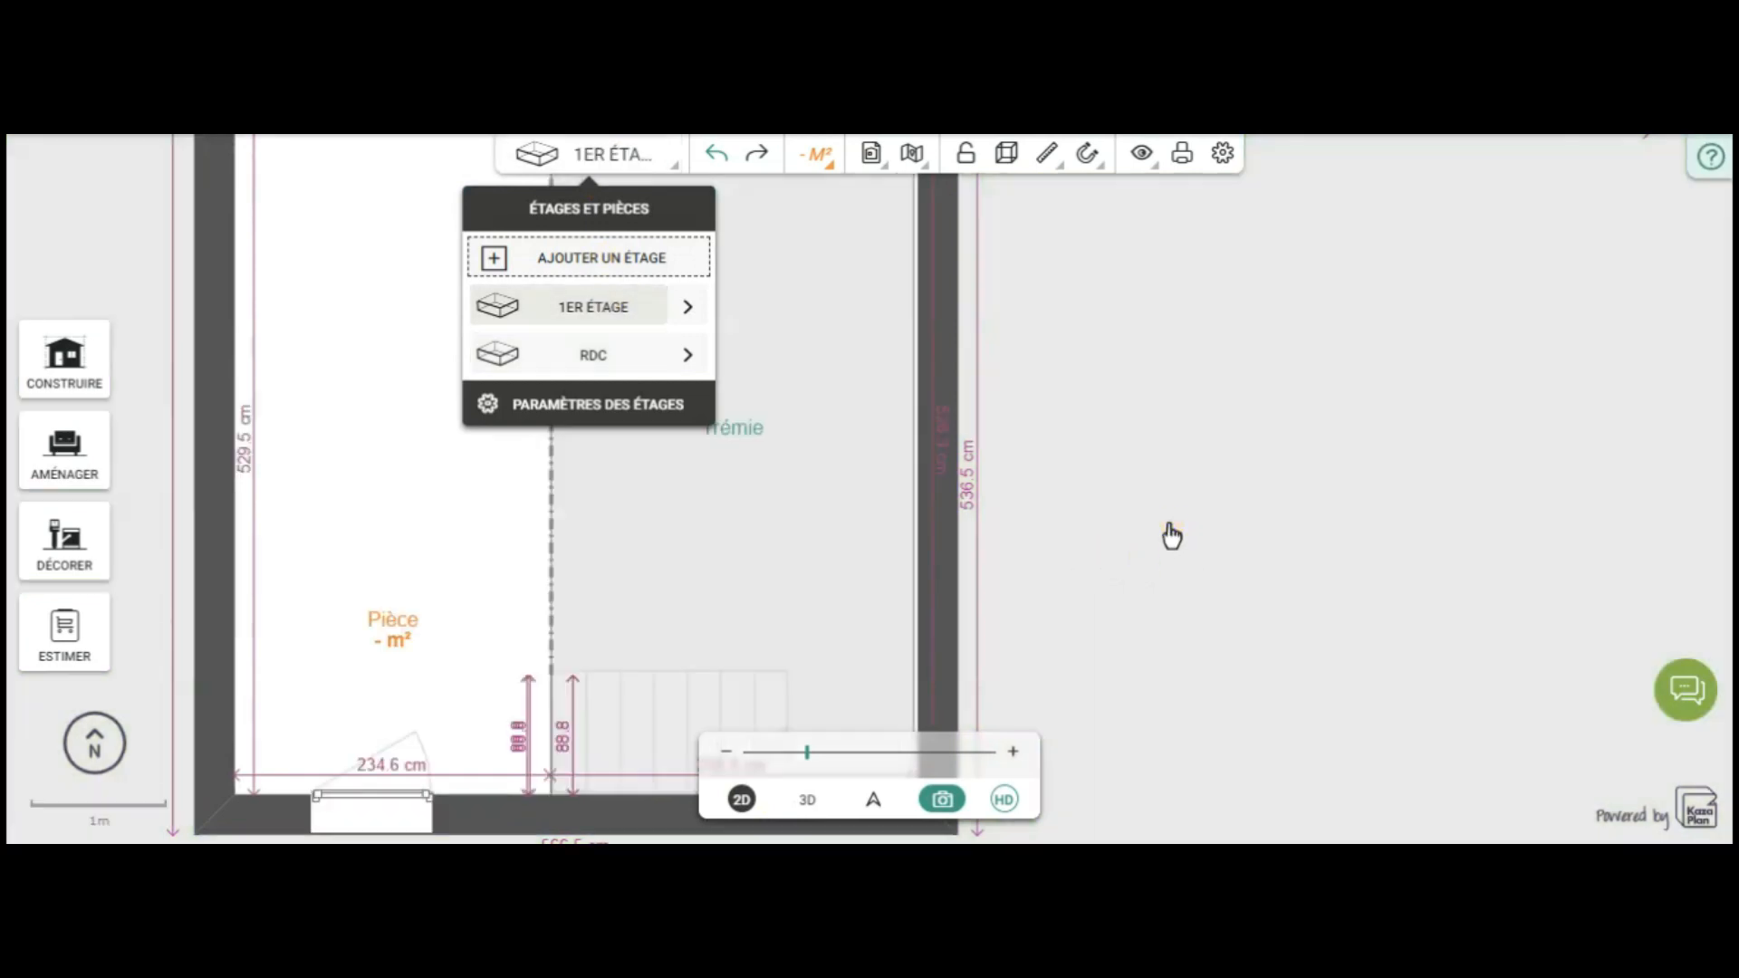
{"action": "left_click", "coordinate": [1298, 545]}
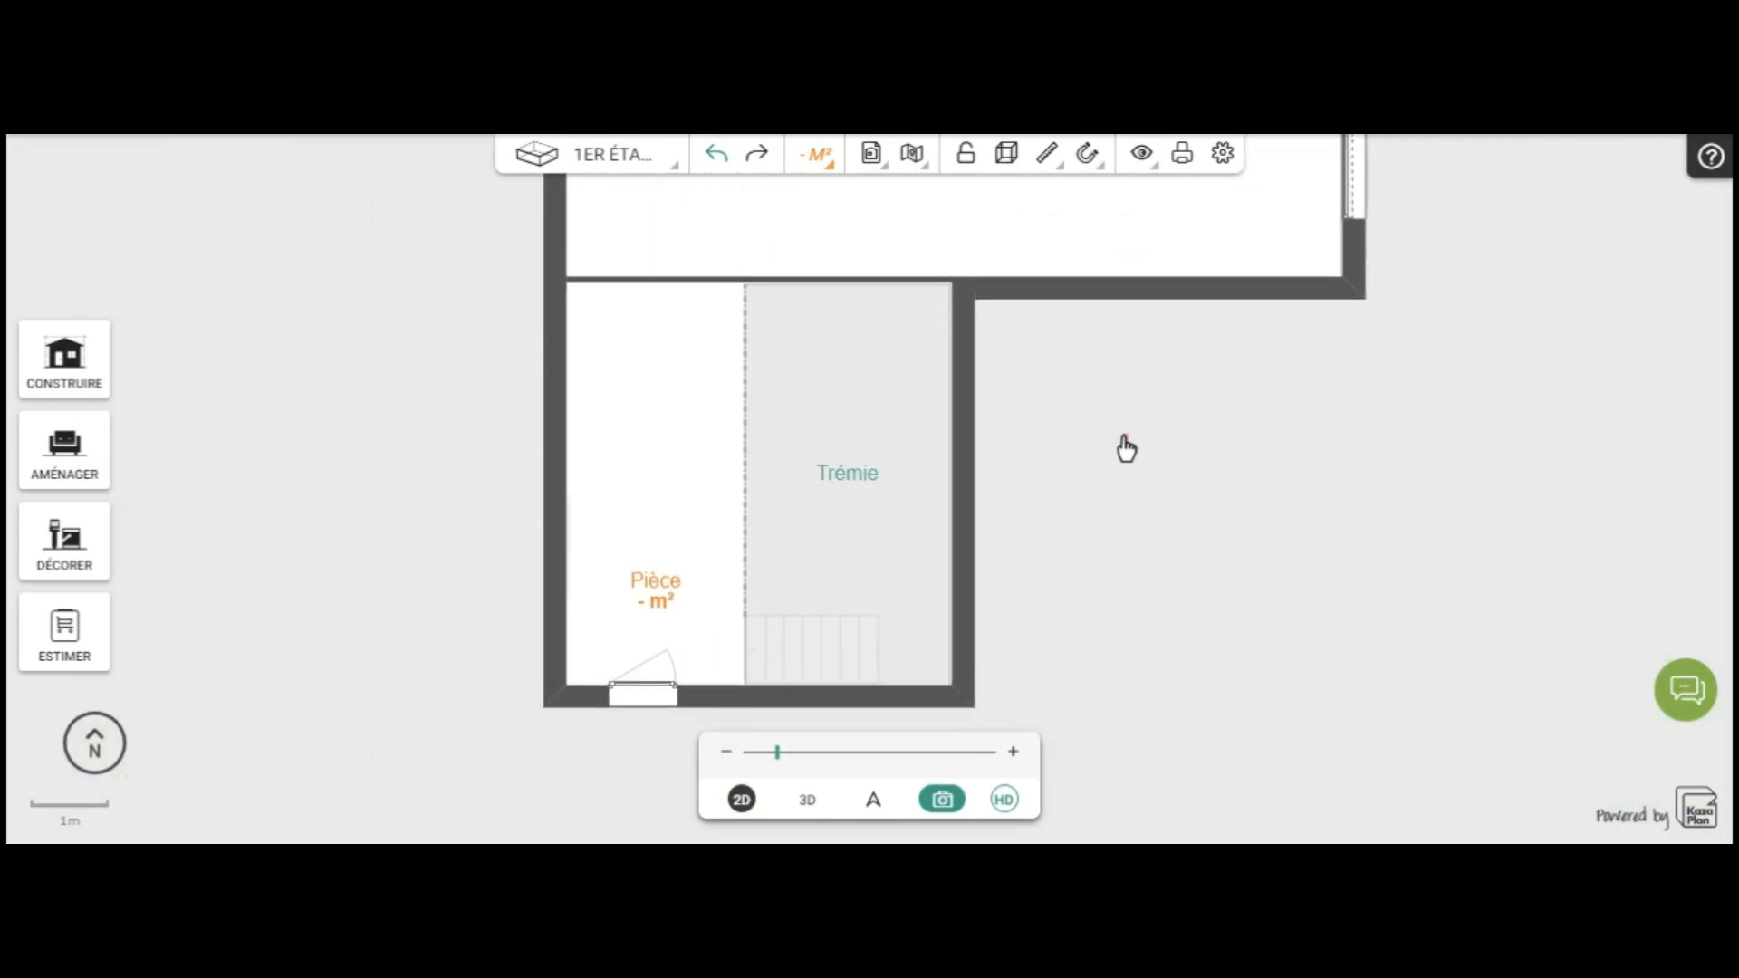
Turn off the railing (Rambarde) on the stairwell opening's long edge and place that edge 241.6 cm from the room's outer wall
{"action": "scroll", "coordinate": [1223, 492], "scroll_direction": "up", "scroll_amount": 3}
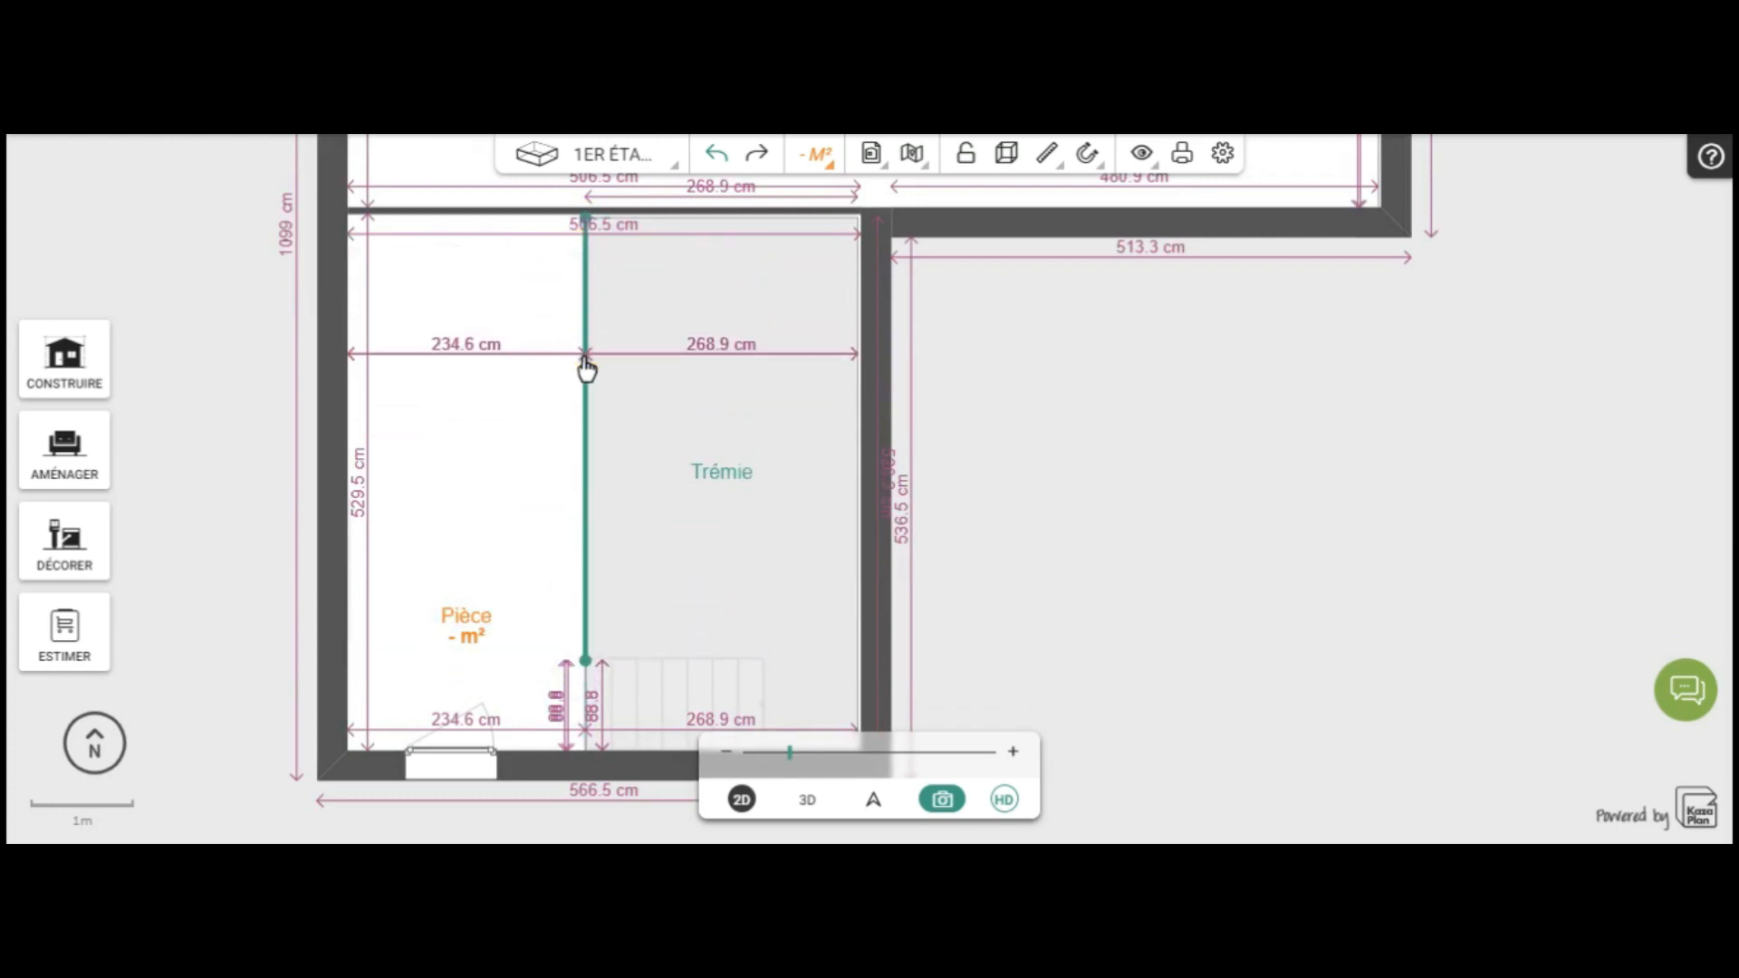
{"action": "left_click", "coordinate": [586, 368]}
{"action": "left_click", "coordinate": [642, 370]}
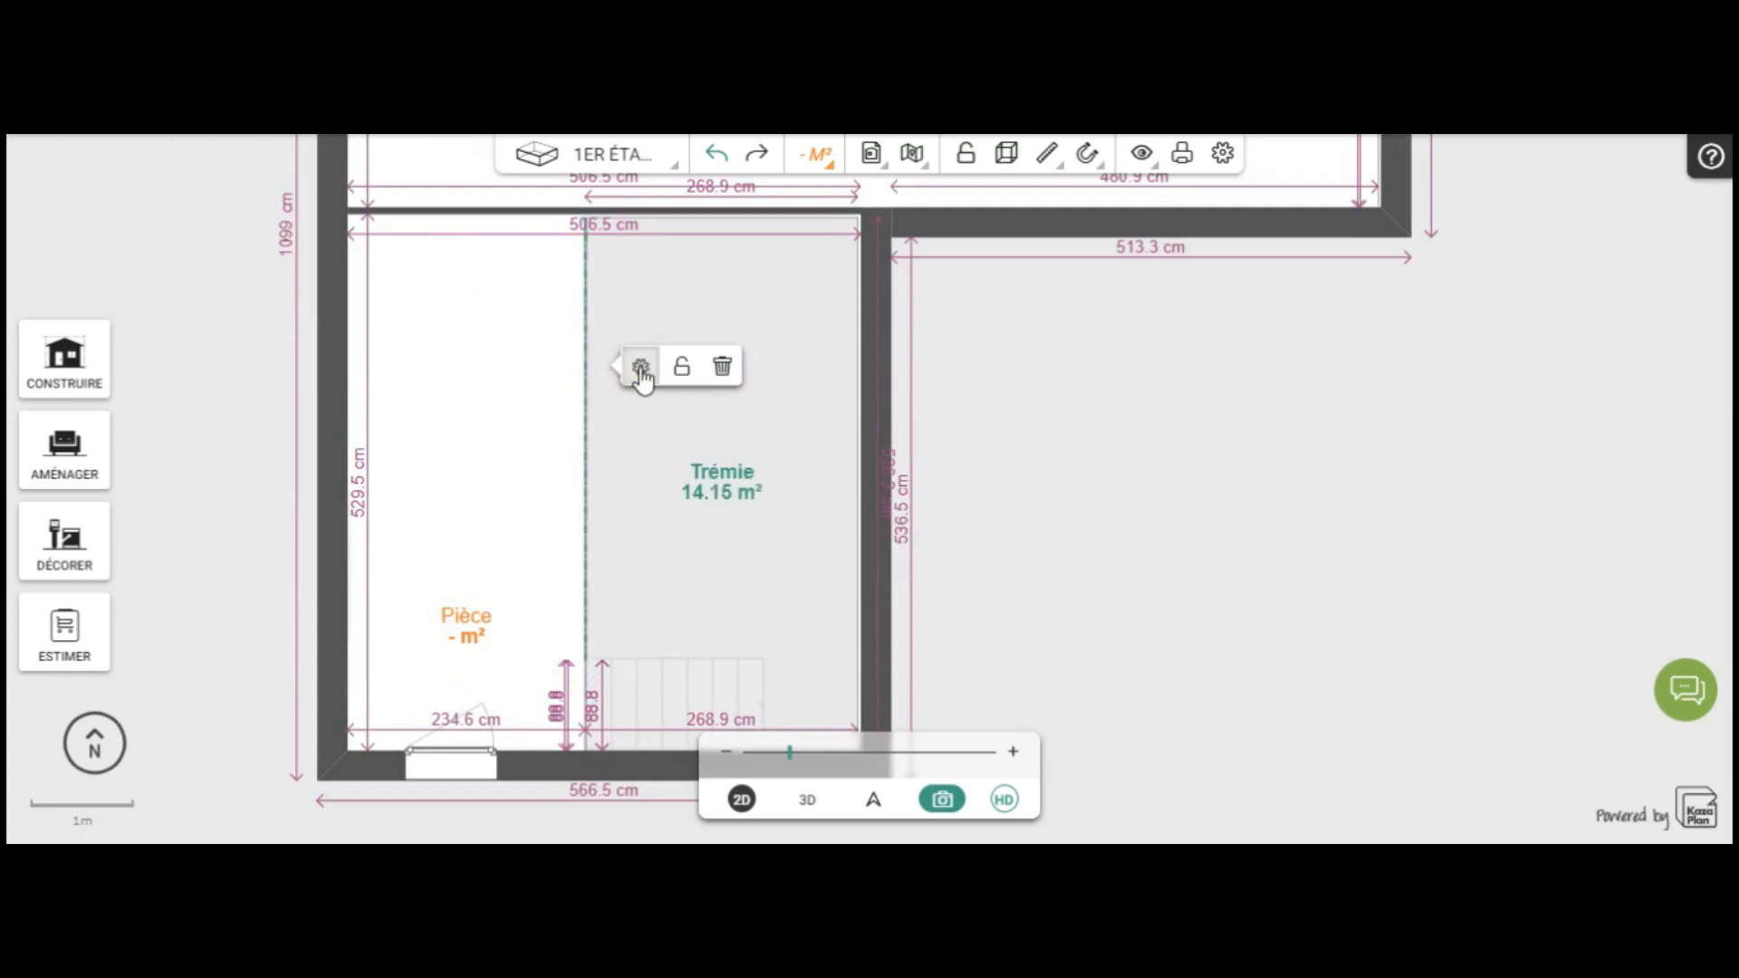
{"action": "left_click", "coordinate": [641, 366]}
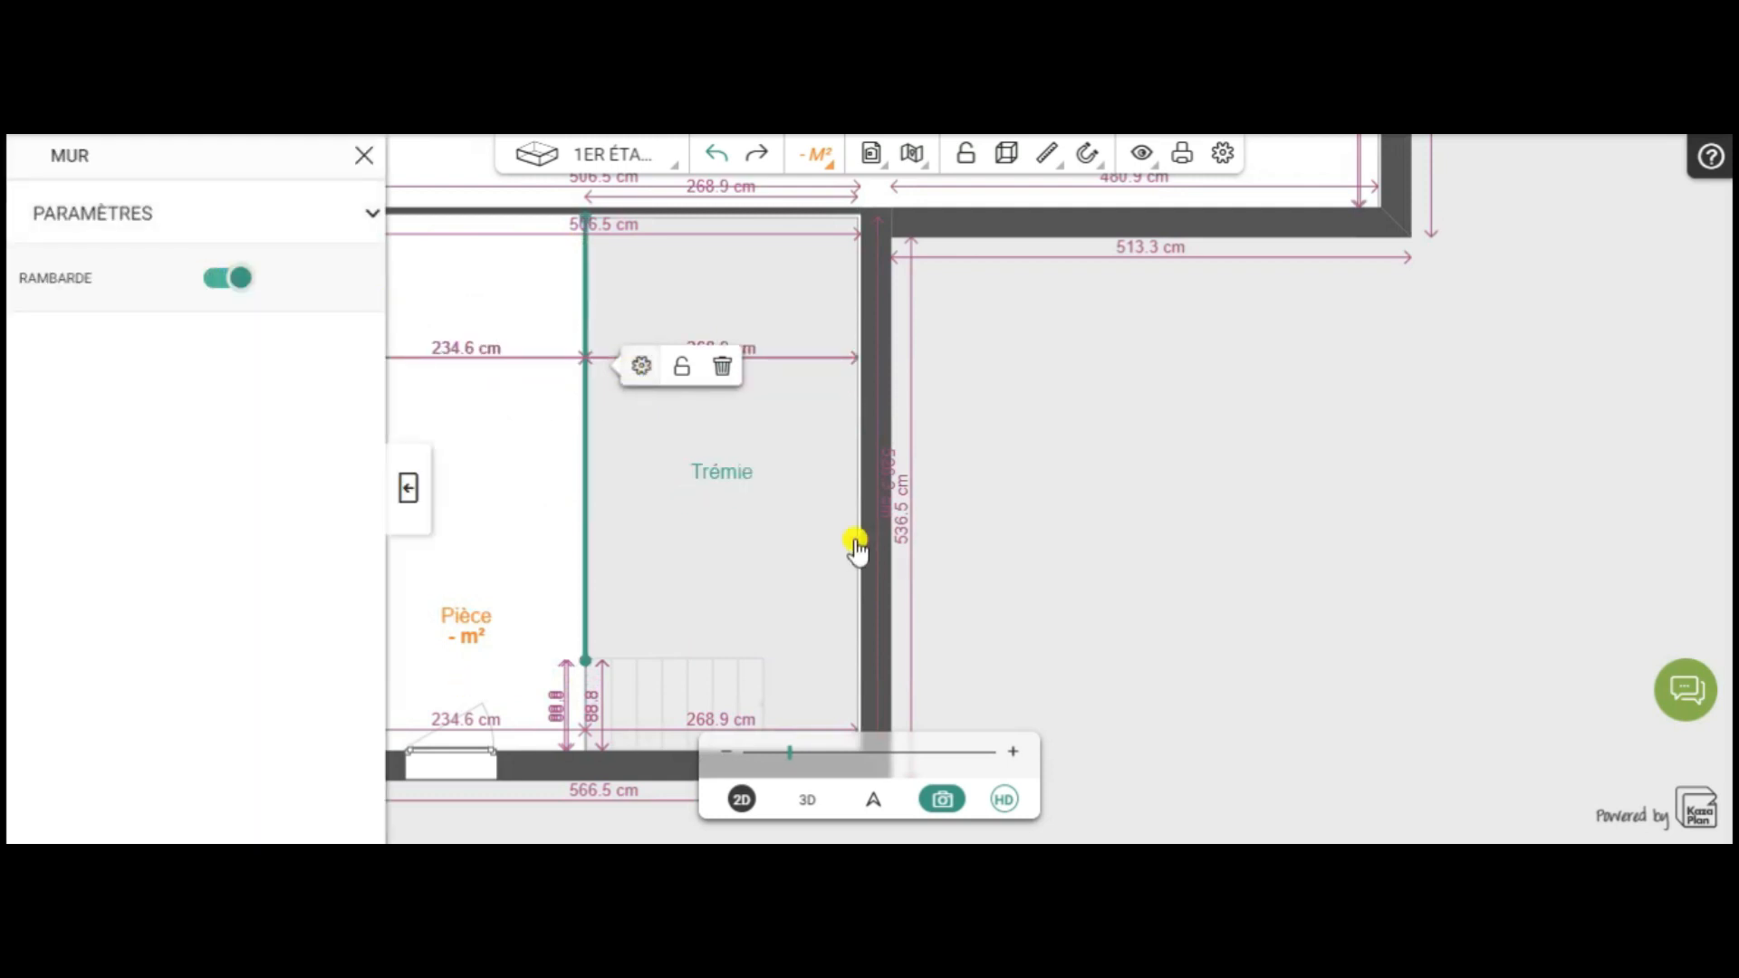
{"action": "left_click", "coordinate": [573, 358]}
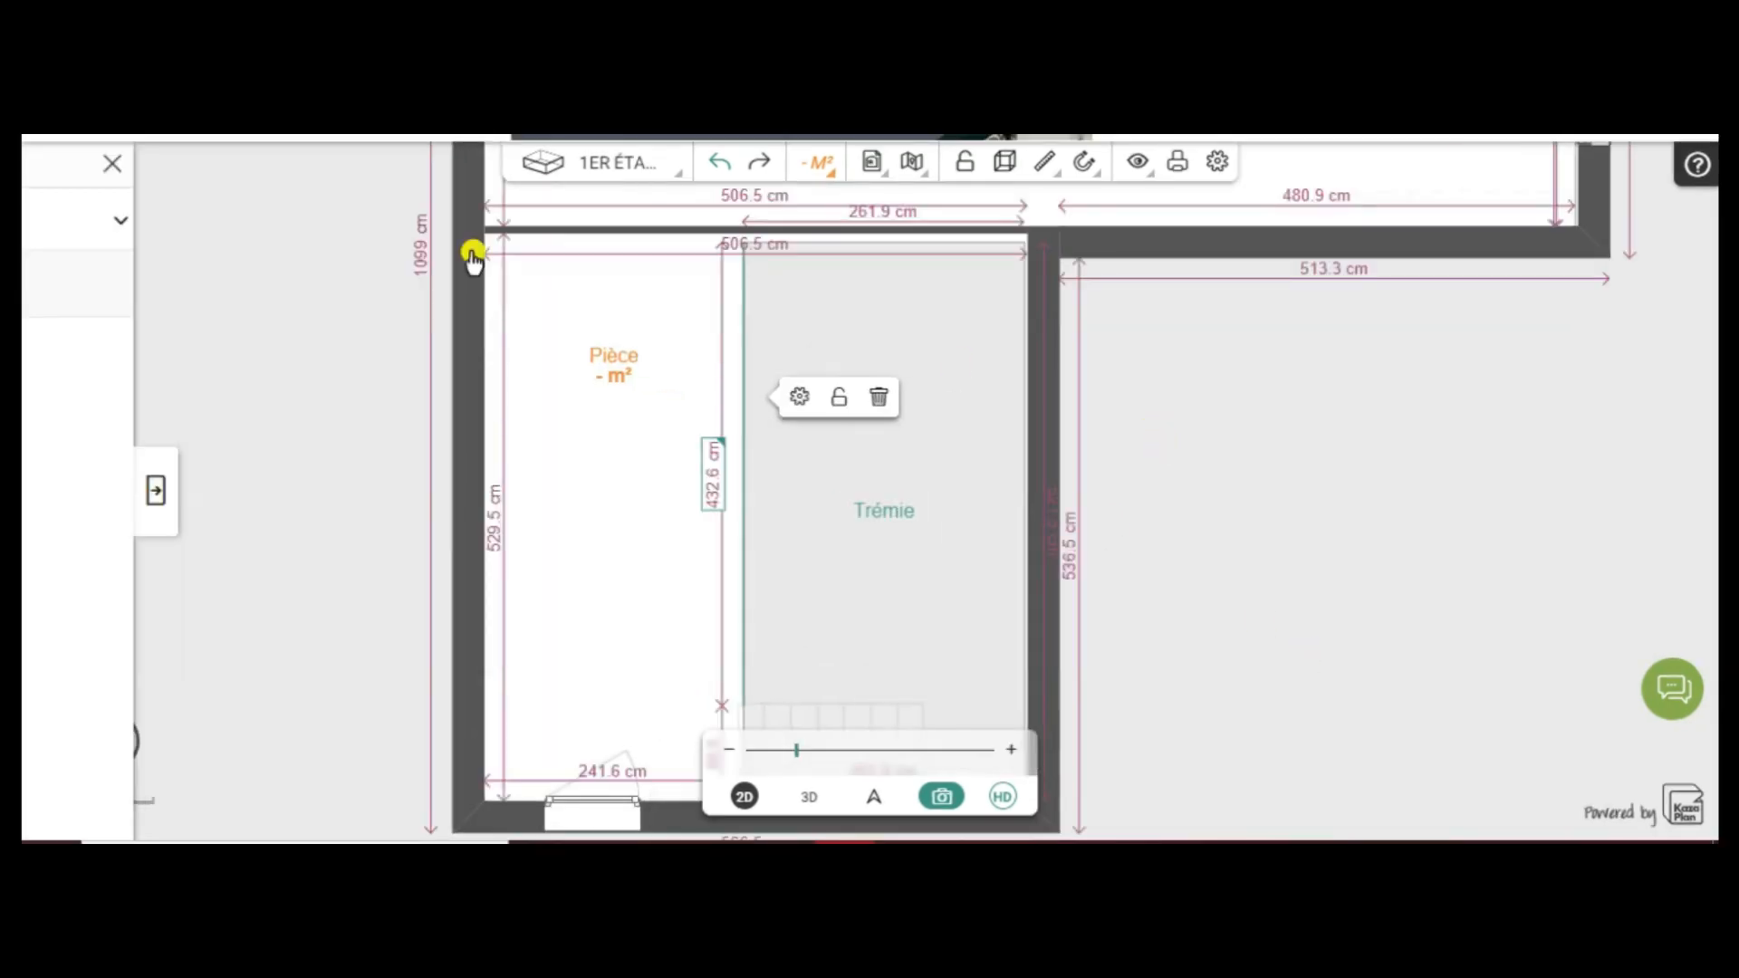
Draw a 7 cm partition (Cloison) about 439 cm long beside the opening's long edge, from the existing partition down to the stair access
{"action": "left_click", "coordinate": [113, 172]}
{"action": "left_click", "coordinate": [65, 381]}
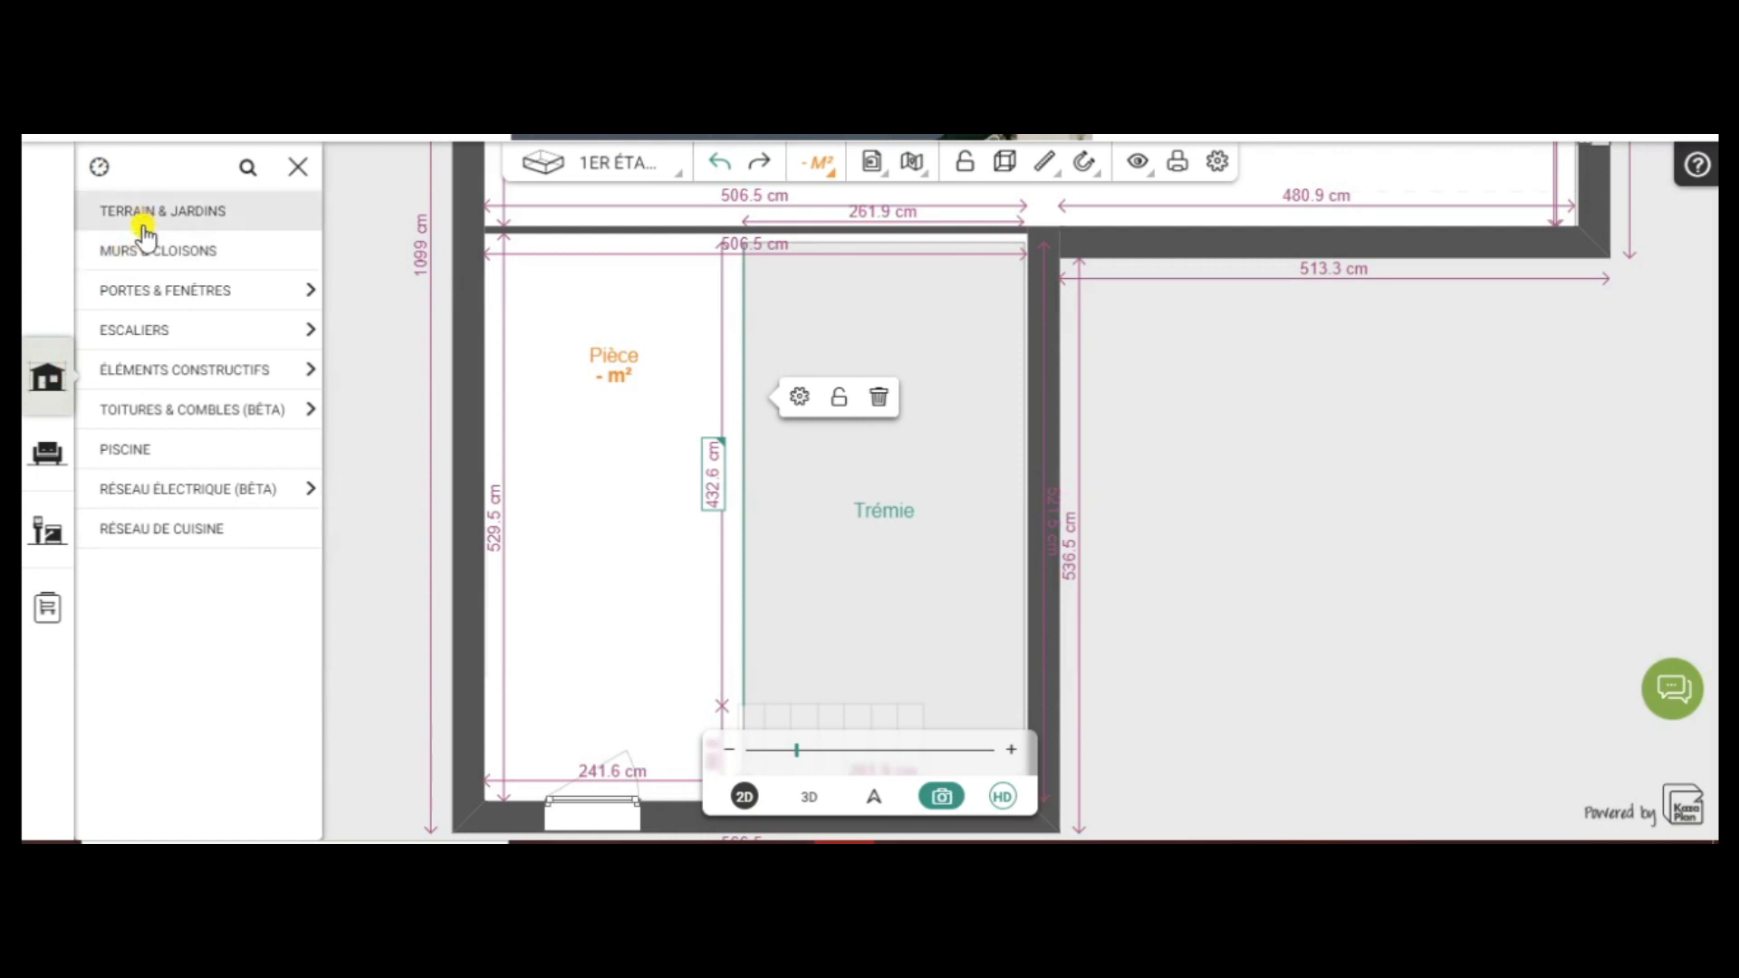
{"action": "left_click", "coordinate": [152, 257]}
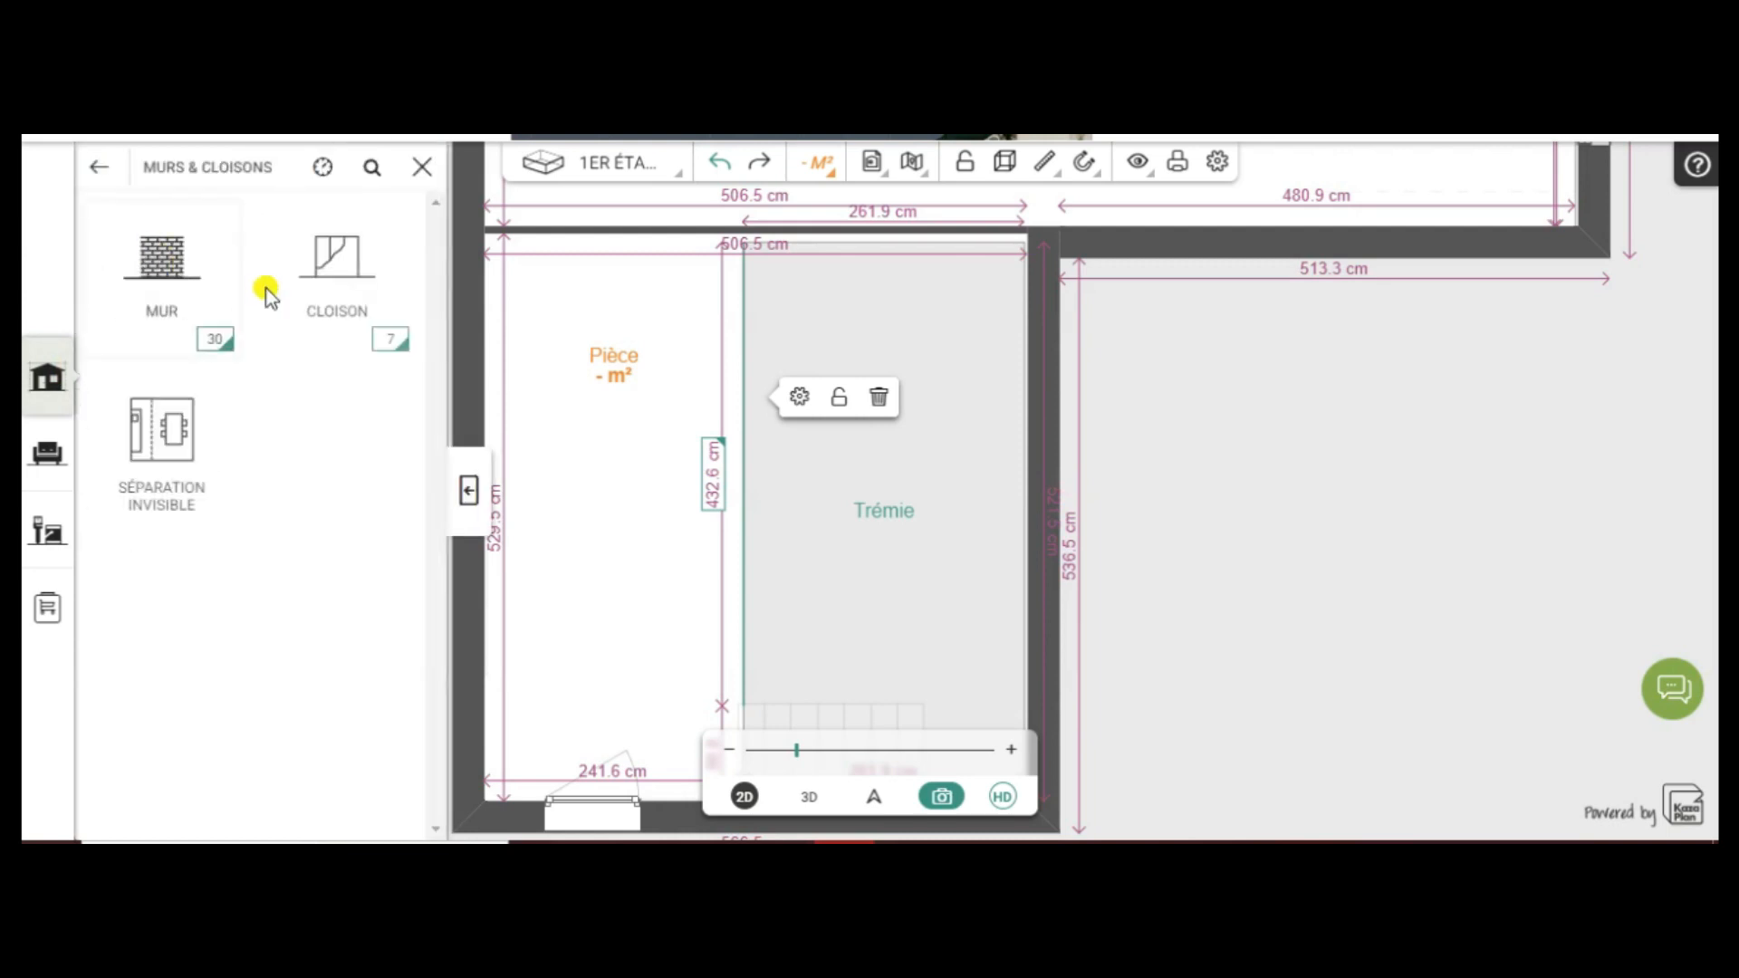
{"action": "left_click", "coordinate": [336, 260]}
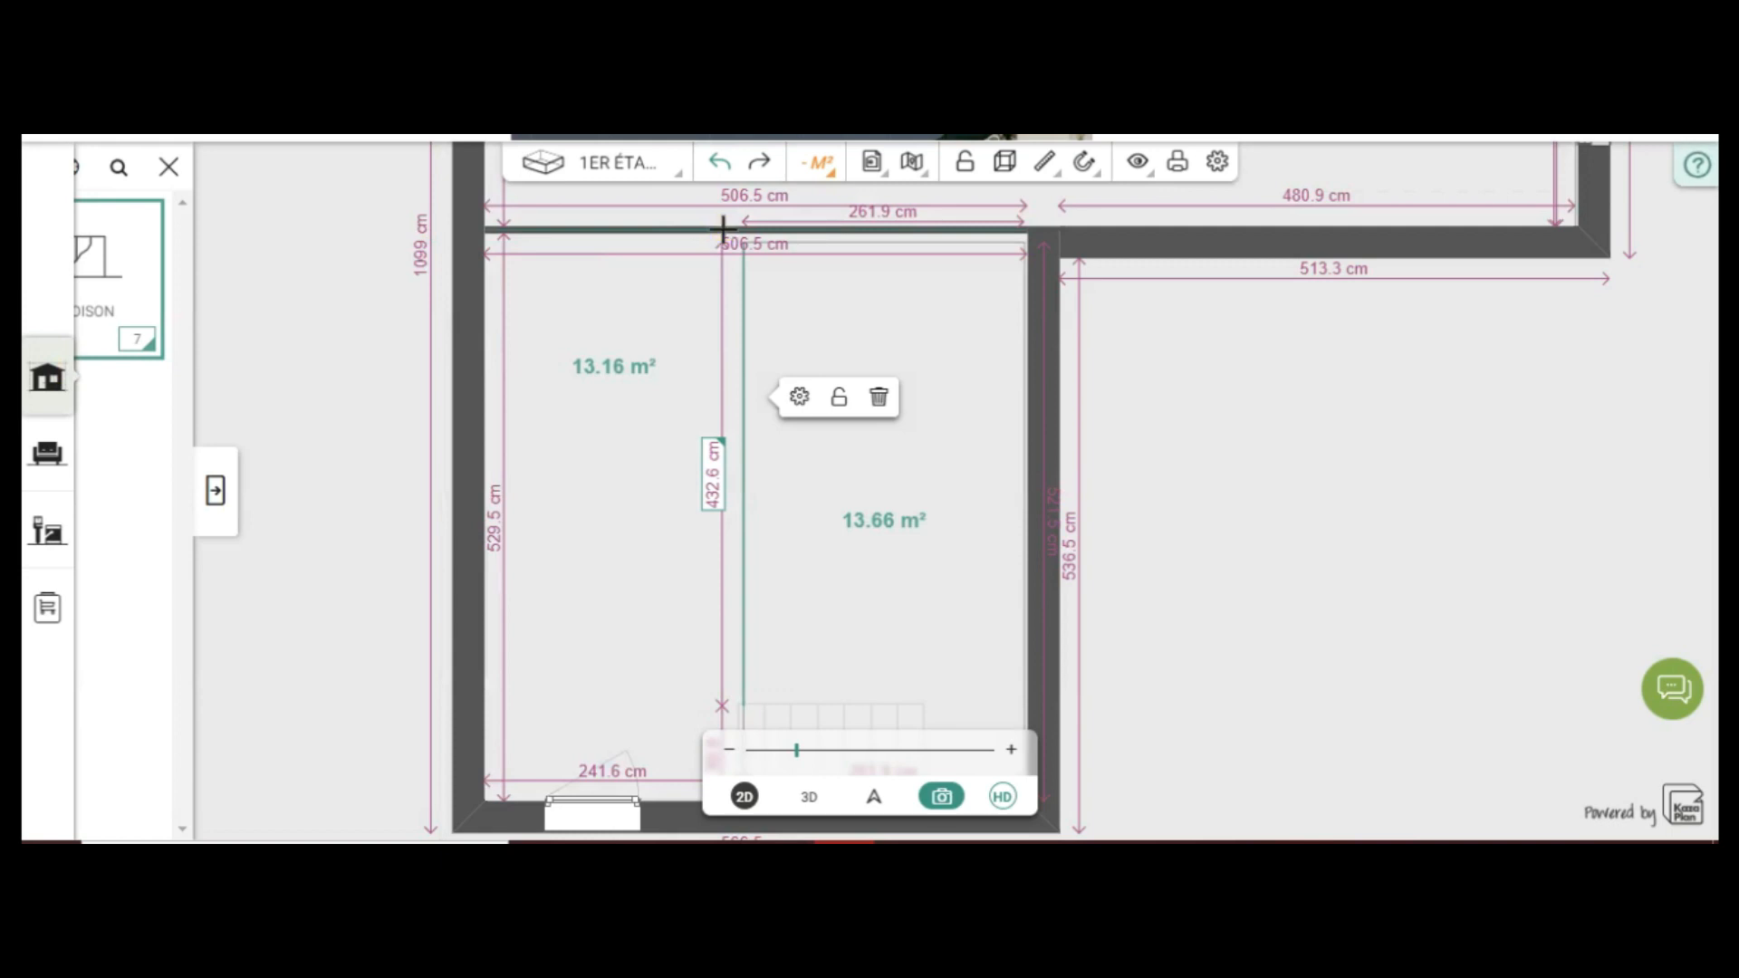
{"action": "left_click", "coordinate": [723, 230]}
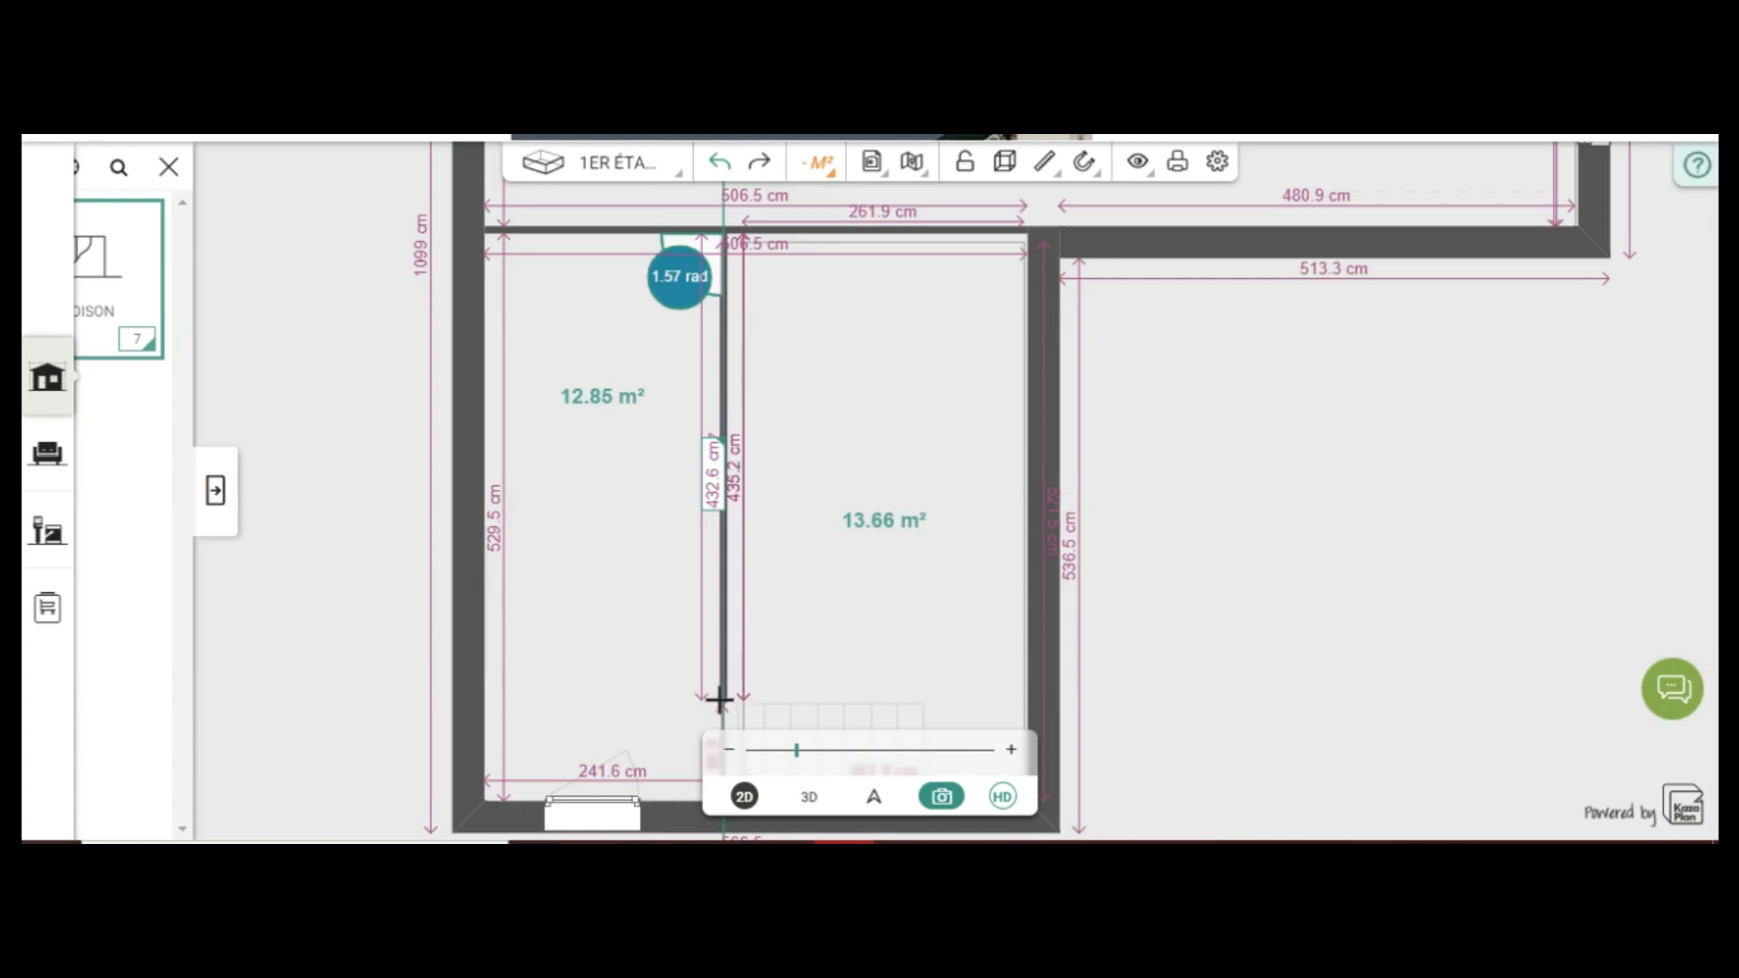
{"action": "left_click", "coordinate": [721, 704]}
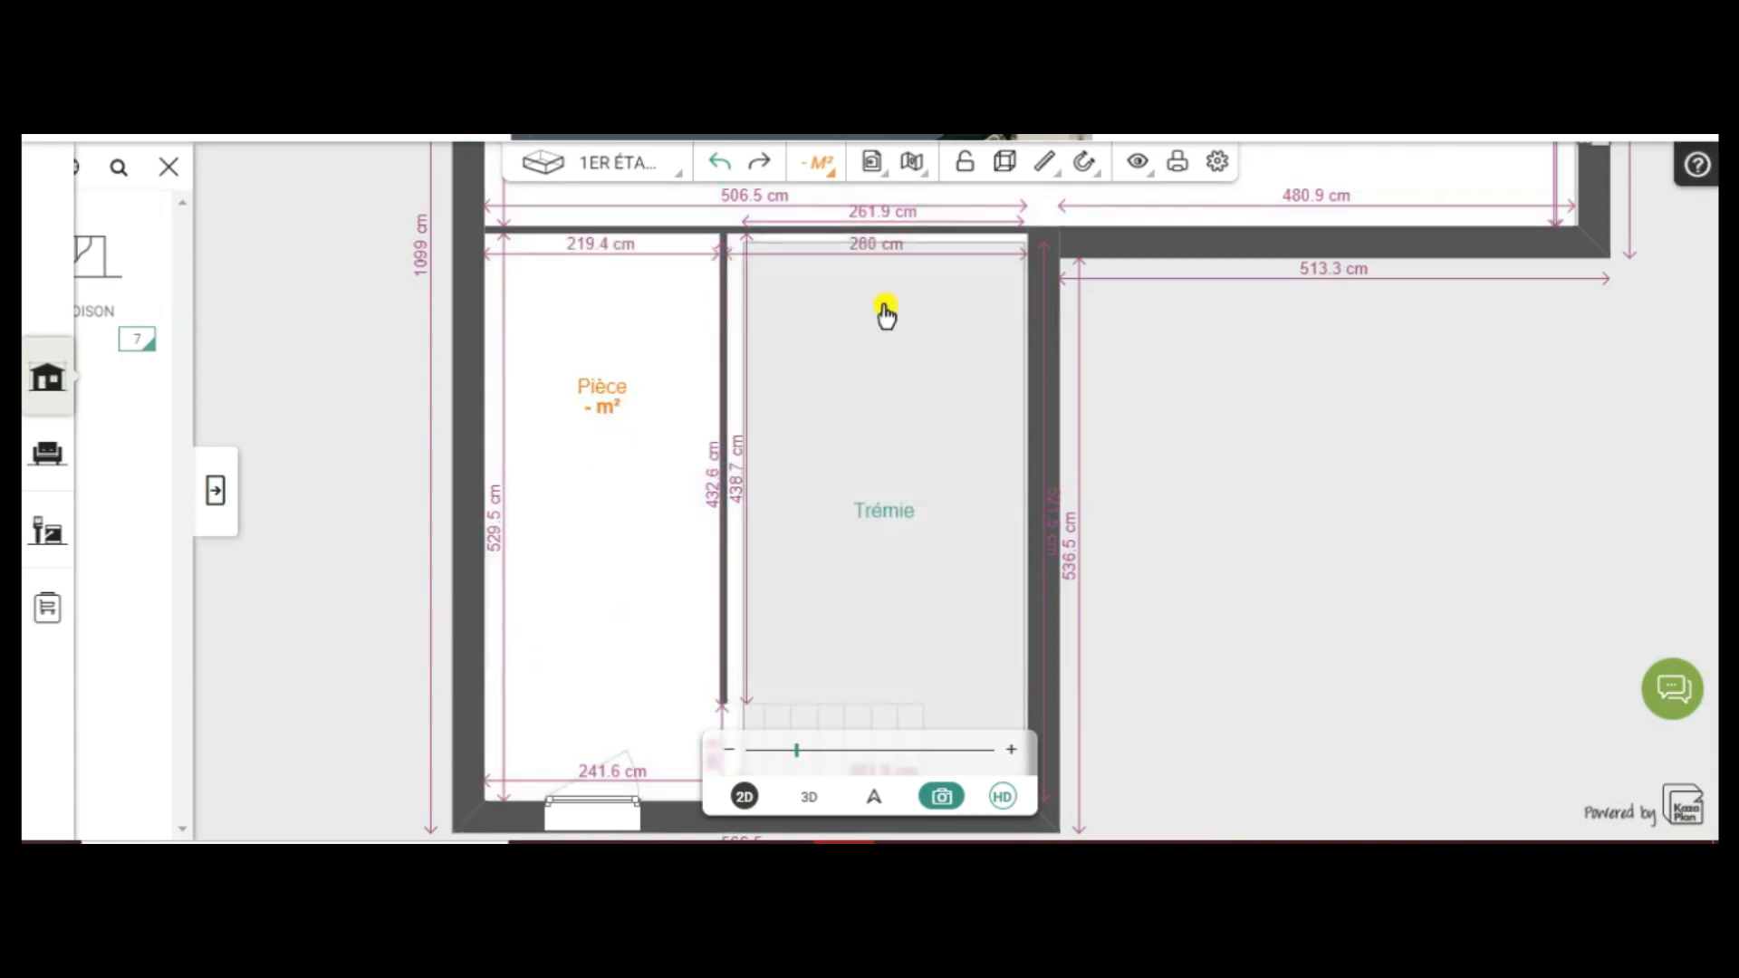
Examine the new partition and the floor strip beside the stairwell opening in 3D, and return to the 2D plan
{"action": "left_click", "coordinate": [803, 797]}
{"action": "left_click_drag", "start_coordinate": [1138, 623], "coordinate": [1216, 648]}
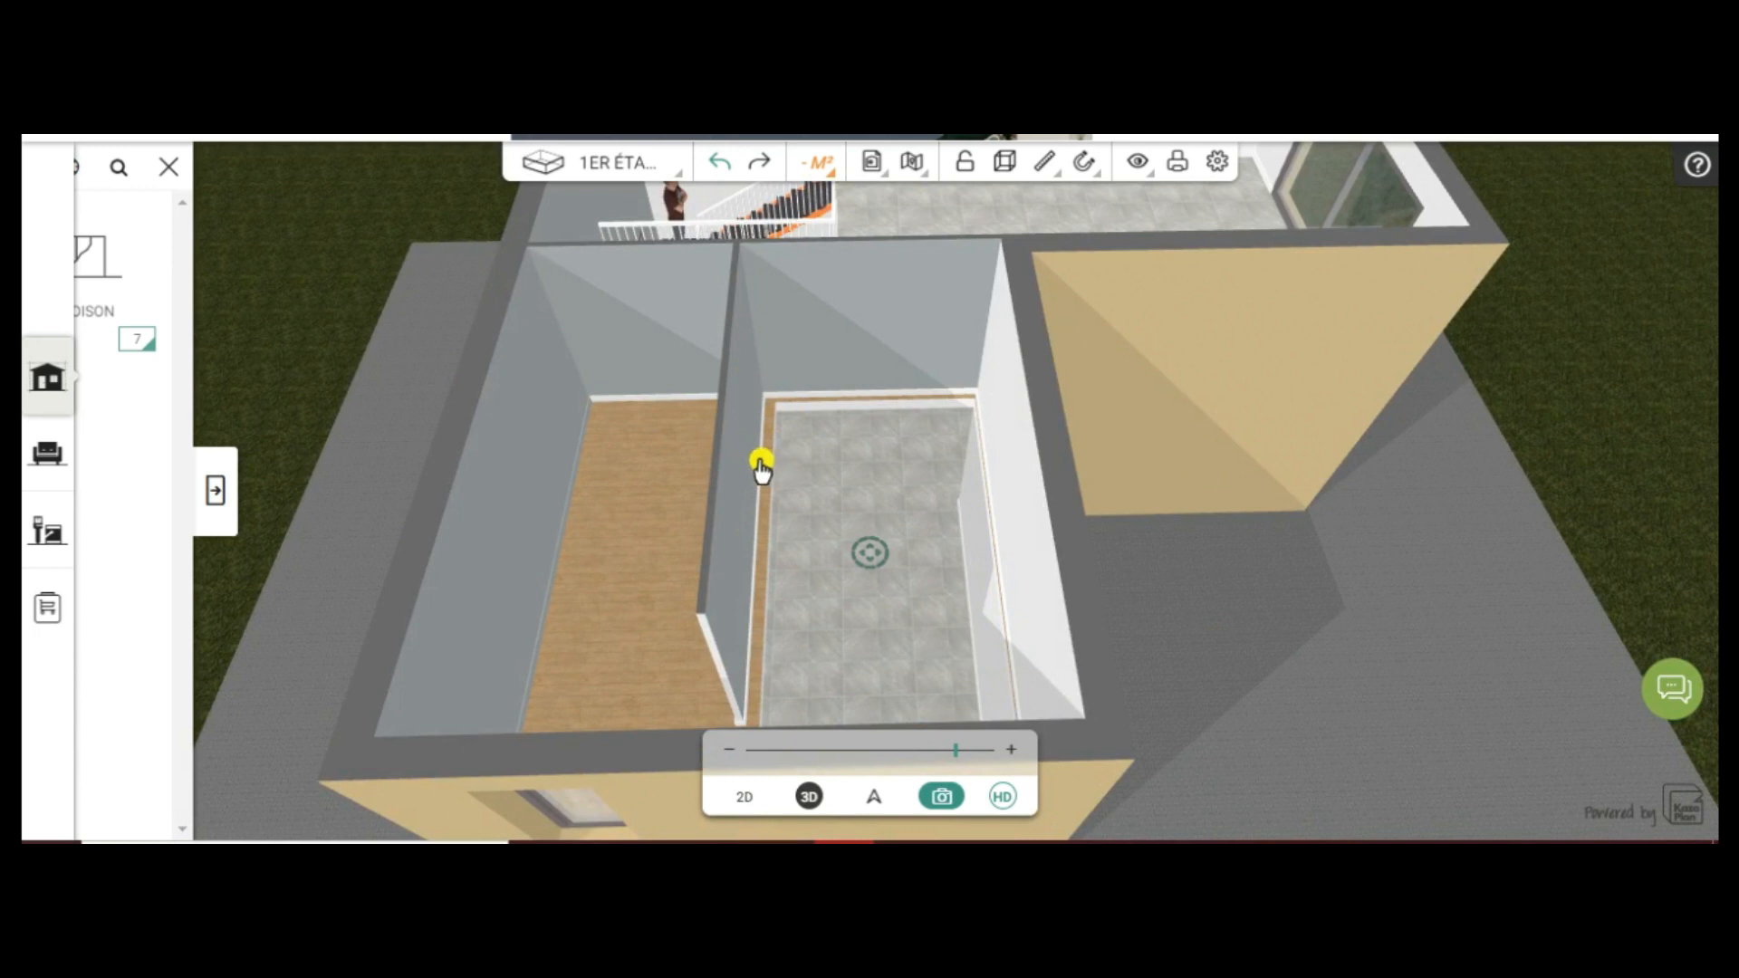
{"action": "left_click", "coordinate": [741, 799]}
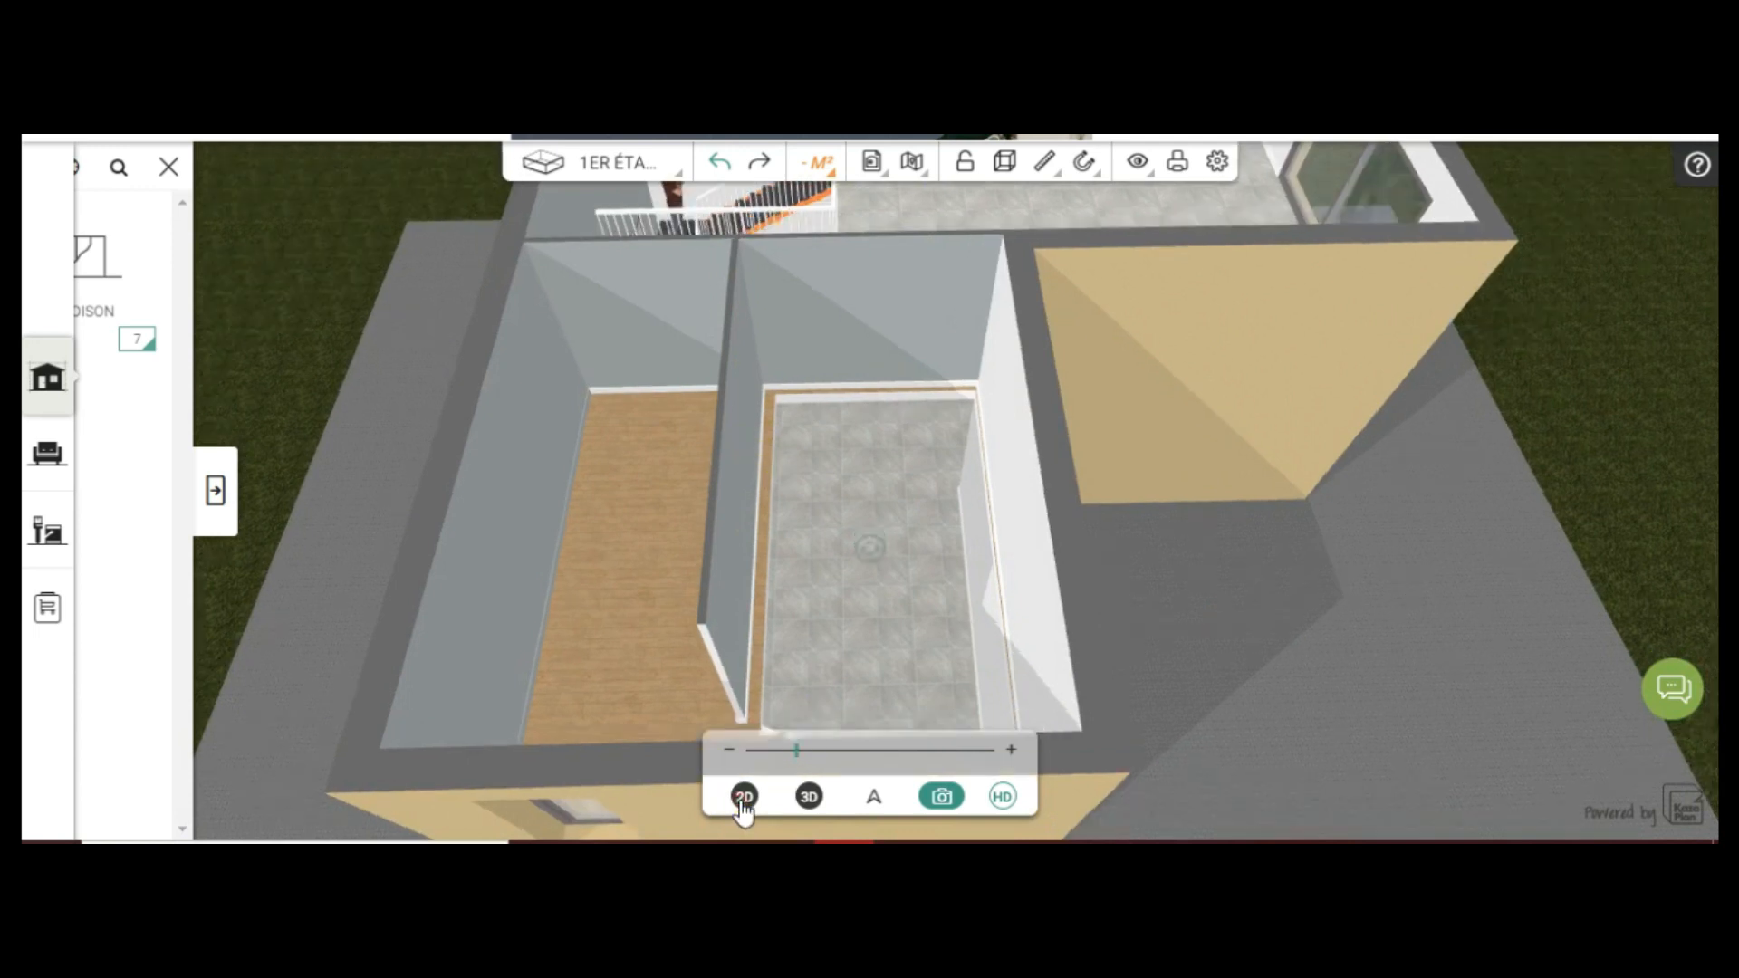
Move the new partition closer to the stairwell opening's long edge
{"action": "scroll", "coordinate": [906, 480], "scroll_direction": "up", "scroll_amount": 1}
{"action": "scroll", "coordinate": [1074, 510], "scroll_direction": "up", "scroll_amount": 2}
{"action": "scroll", "coordinate": [638, 458], "scroll_direction": "up", "scroll_amount": 1}
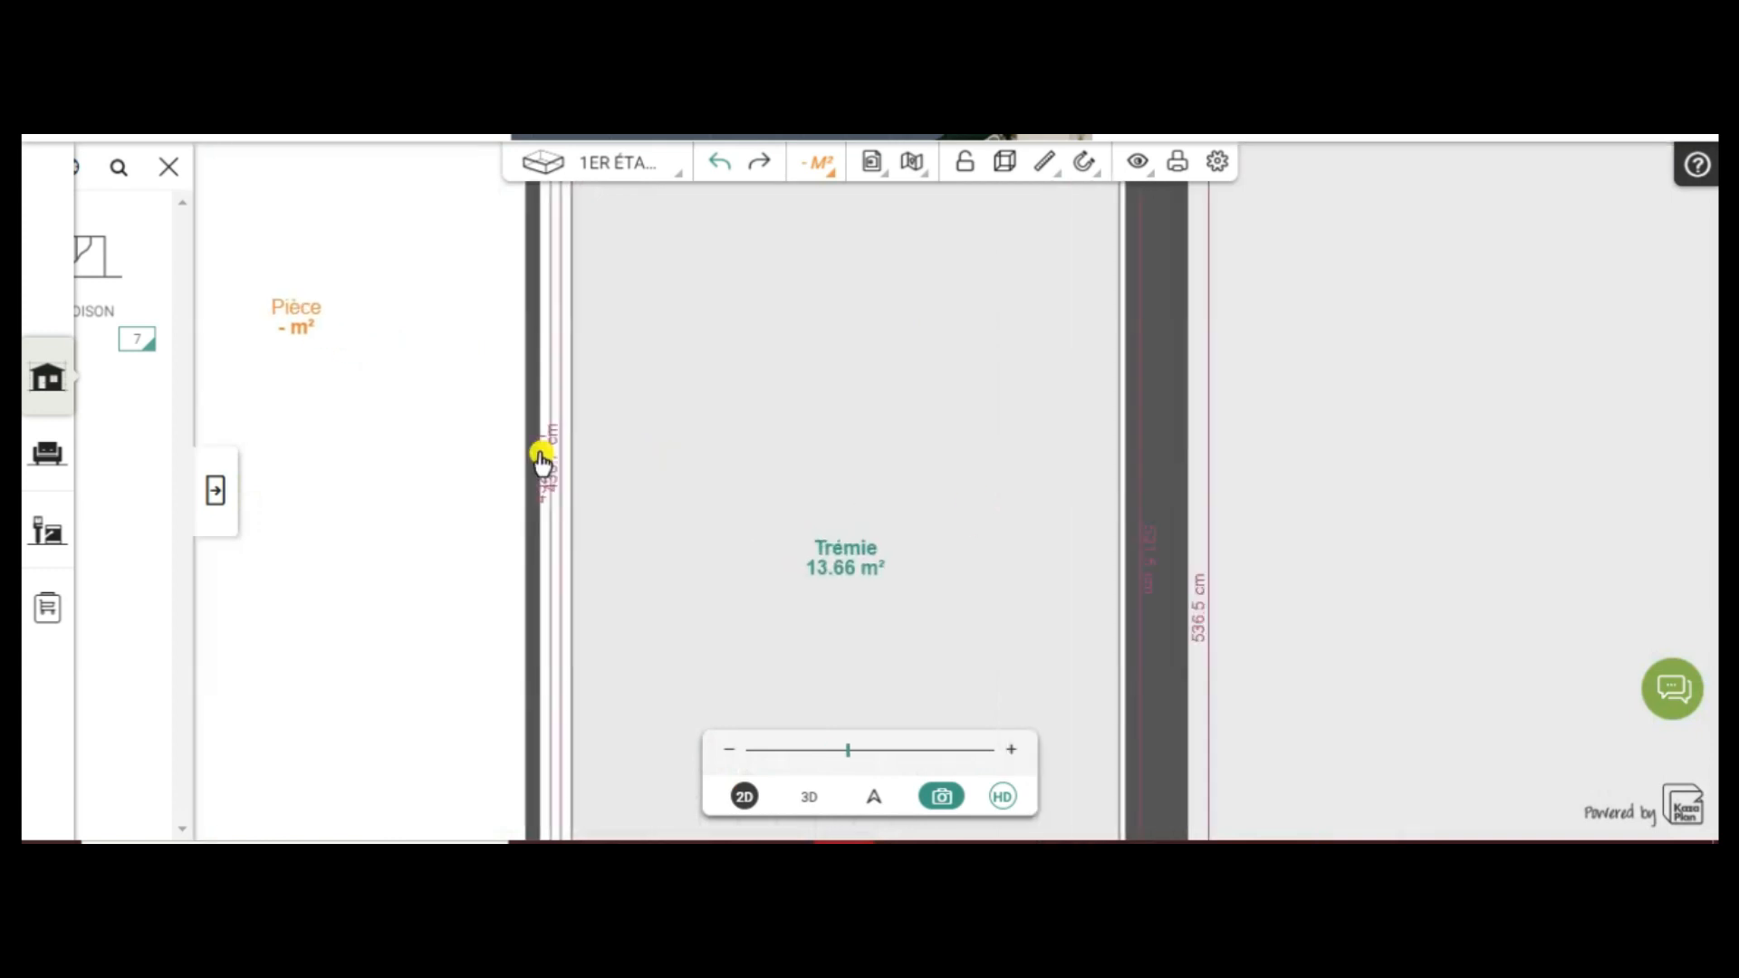
{"action": "left_click_drag", "start_coordinate": [534, 448], "coordinate": [551, 451]}
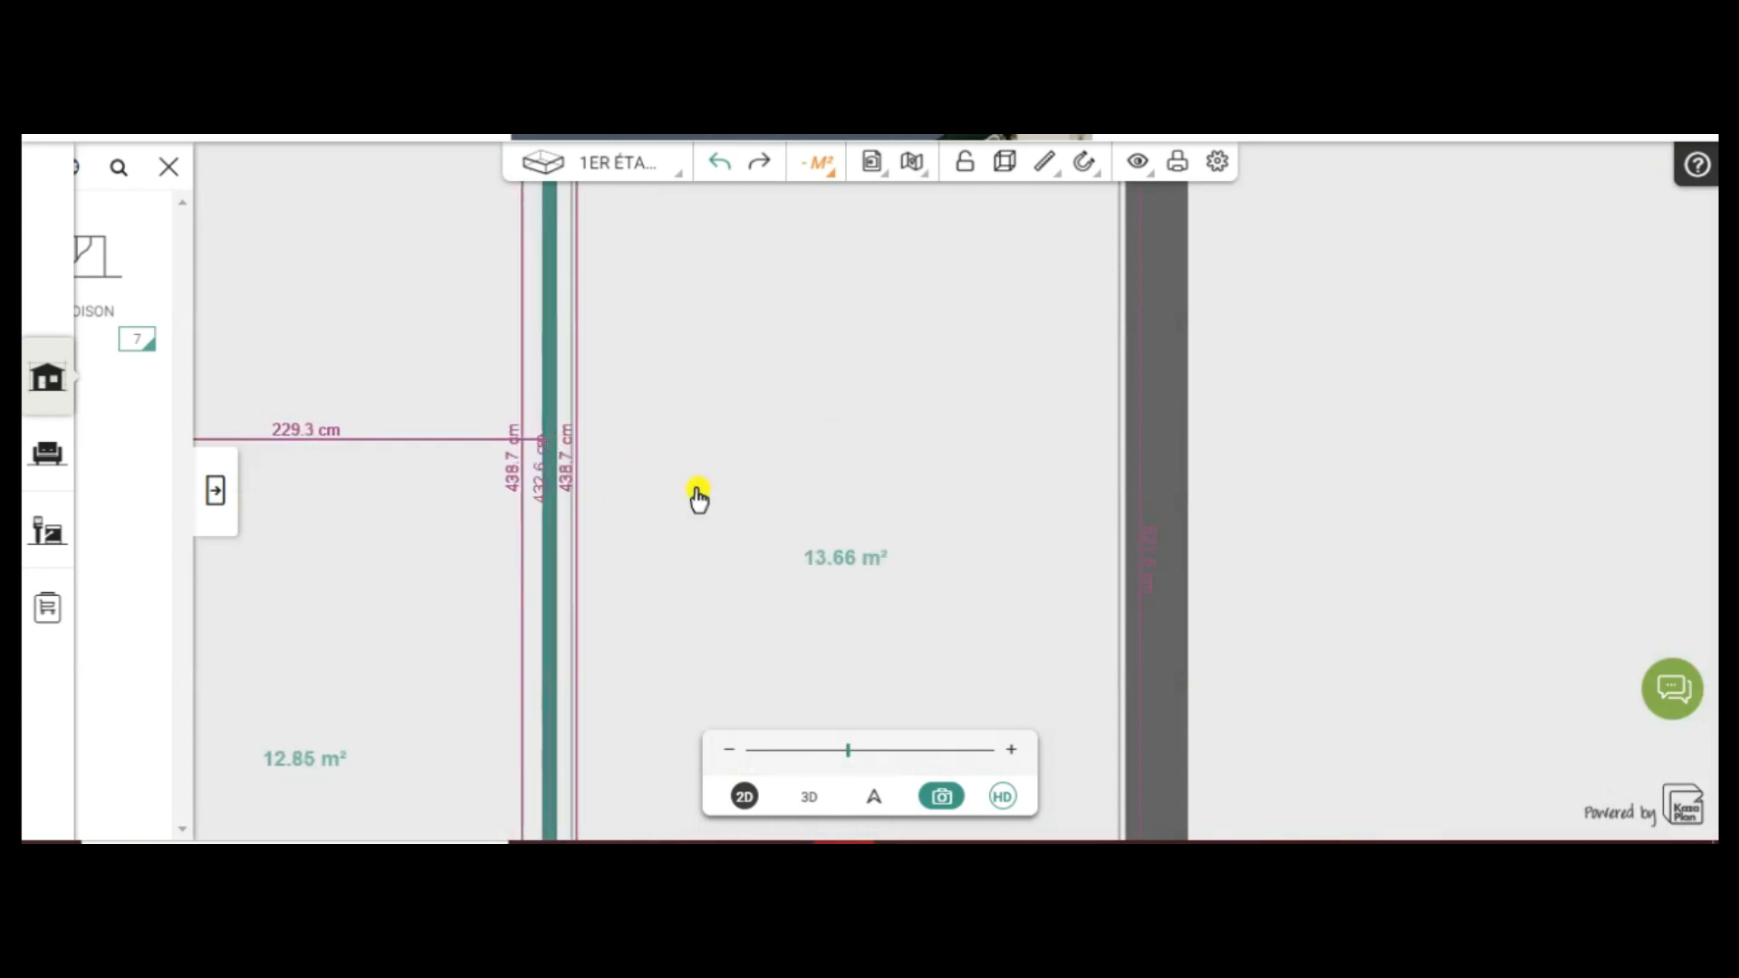
Try to place the partition flush against the stairwell opening's long edge
{"action": "scroll", "coordinate": [693, 496], "scroll_direction": "up", "scroll_amount": 5}
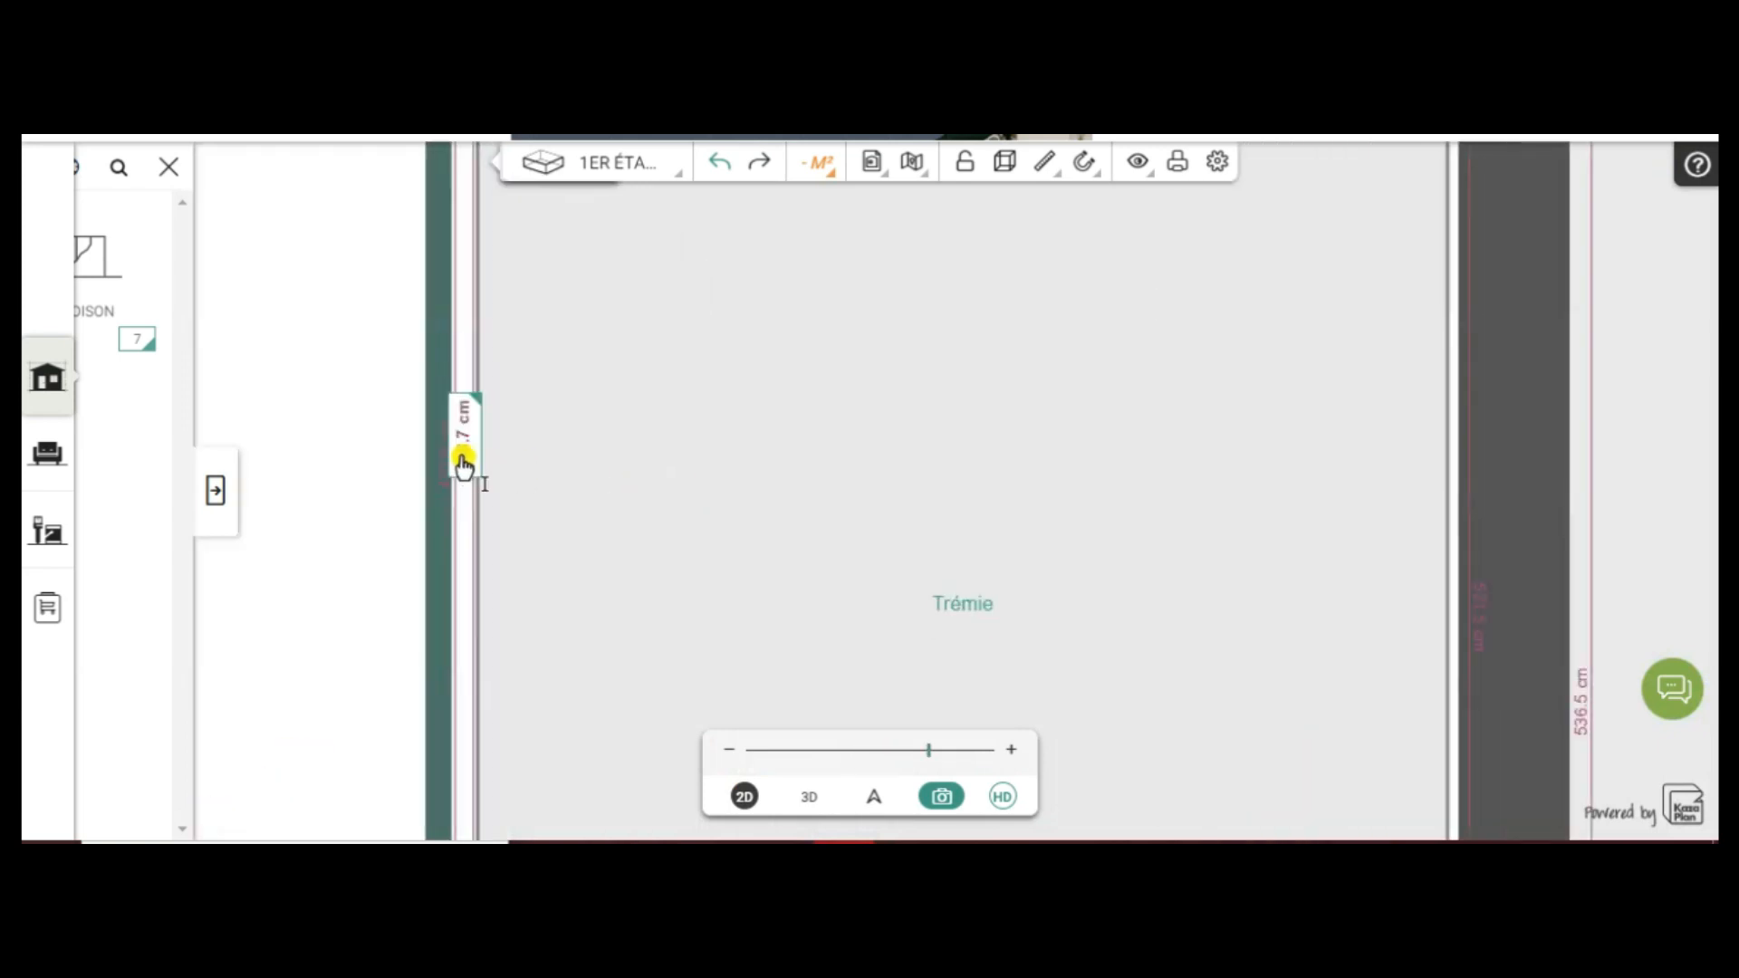
{"action": "left_click_drag", "start_coordinate": [435, 455], "coordinate": [460, 462]}
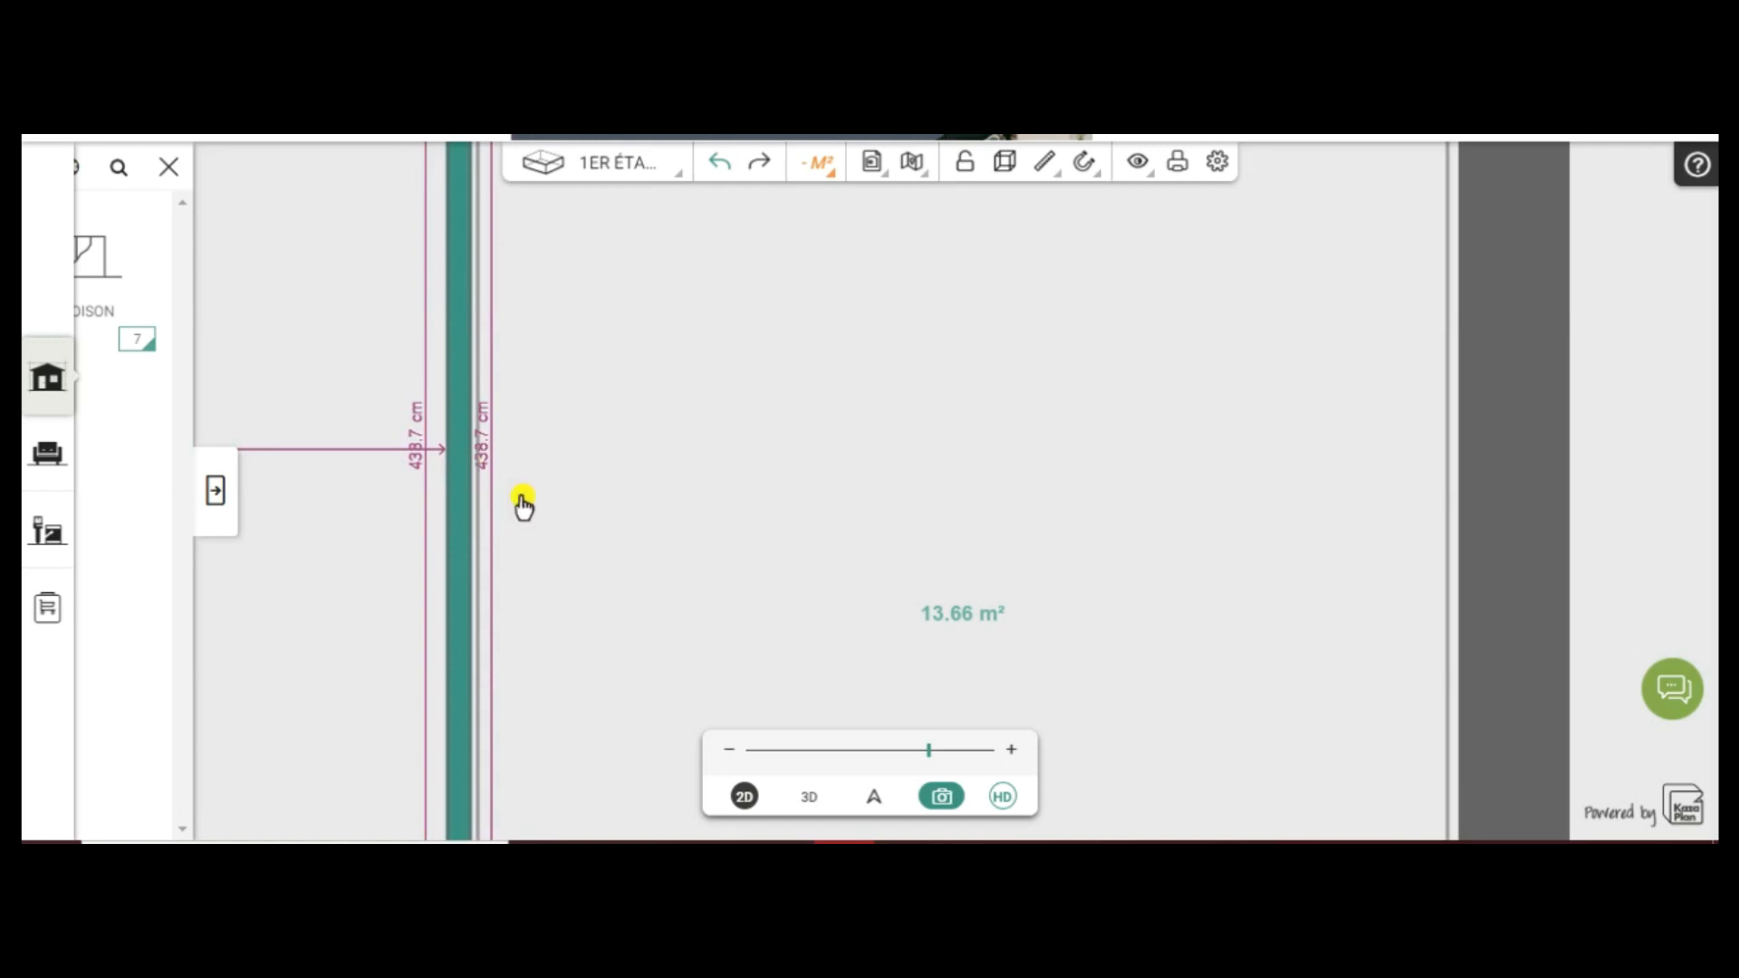
{"action": "scroll", "coordinate": [373, 583], "scroll_direction": "down", "scroll_amount": 2}
{"action": "scroll", "coordinate": [372, 583], "scroll_direction": "down", "scroll_amount": 3}
{"action": "left_click_drag", "start_coordinate": [836, 564], "coordinate": [1052, 400]}
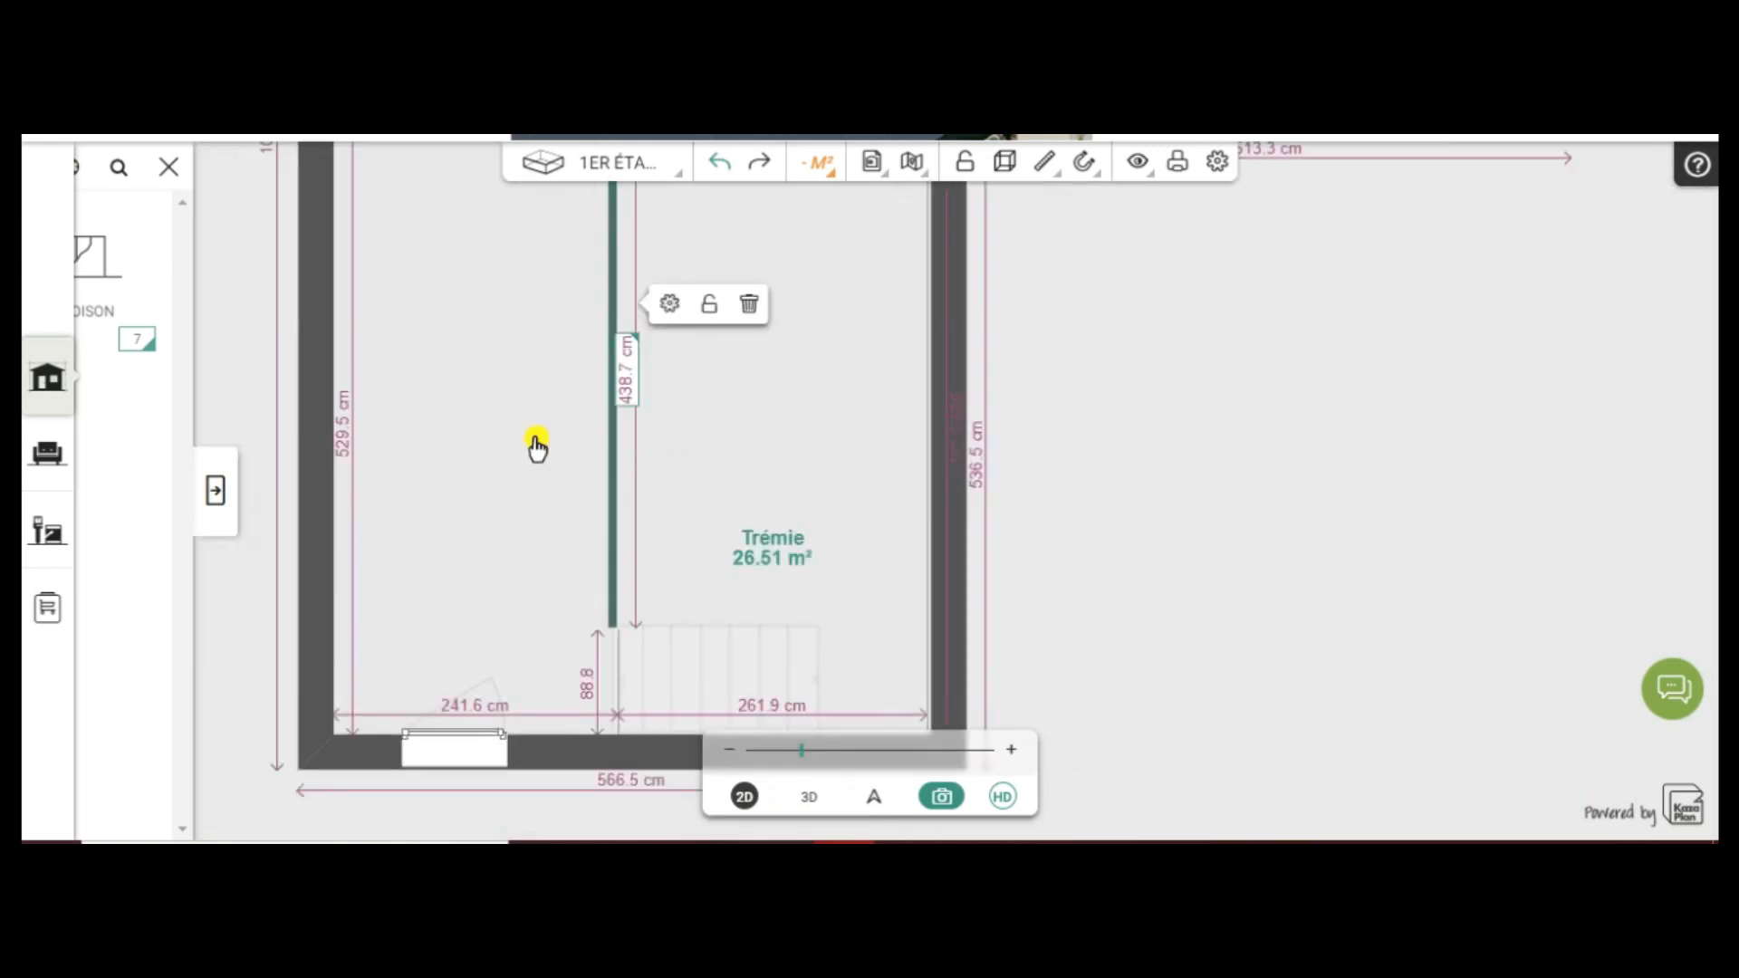
{"action": "scroll", "coordinate": [537, 445], "scroll_direction": "down", "scroll_amount": 1}
{"action": "scroll", "coordinate": [598, 443], "scroll_direction": "up", "scroll_amount": 3}
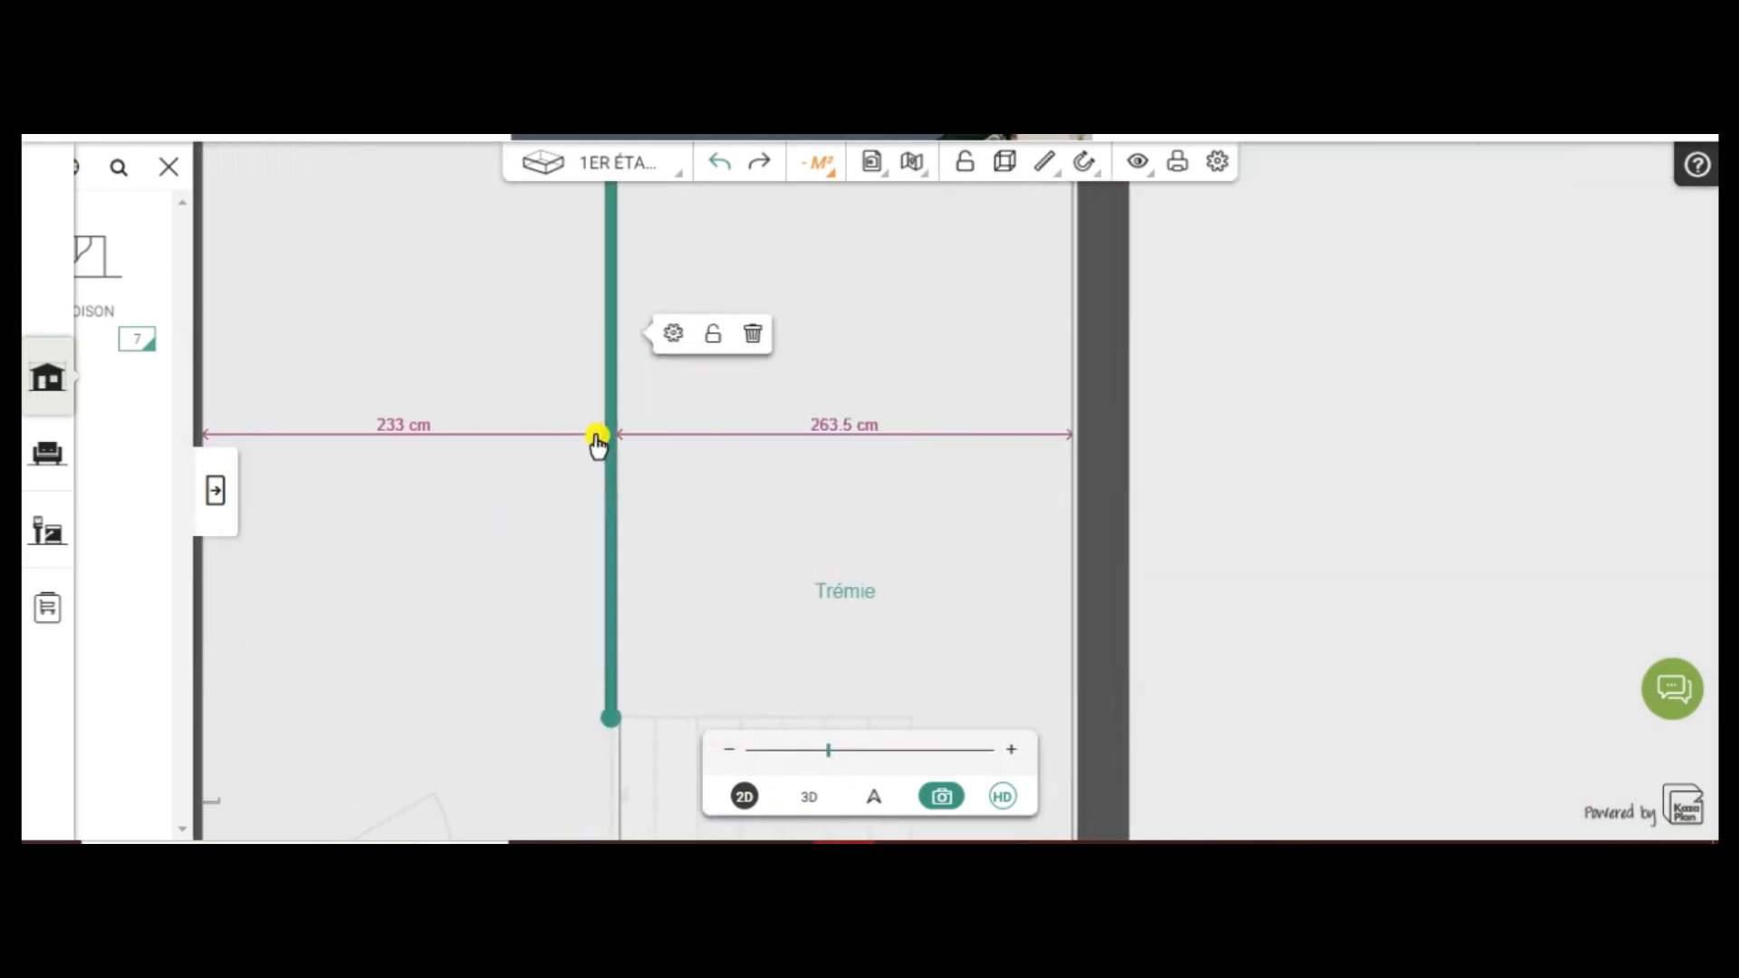
{"action": "scroll", "coordinate": [597, 443], "scroll_direction": "up", "scroll_amount": 4}
{"action": "mouse_move", "coordinate": [619, 411]}
{"action": "left_mouse_down"}
{"action": "mouse_move", "coordinate": [574, 411]}
{"action": "mouse_move", "coordinate": [639, 420]}
{"action": "left_mouse_up"}
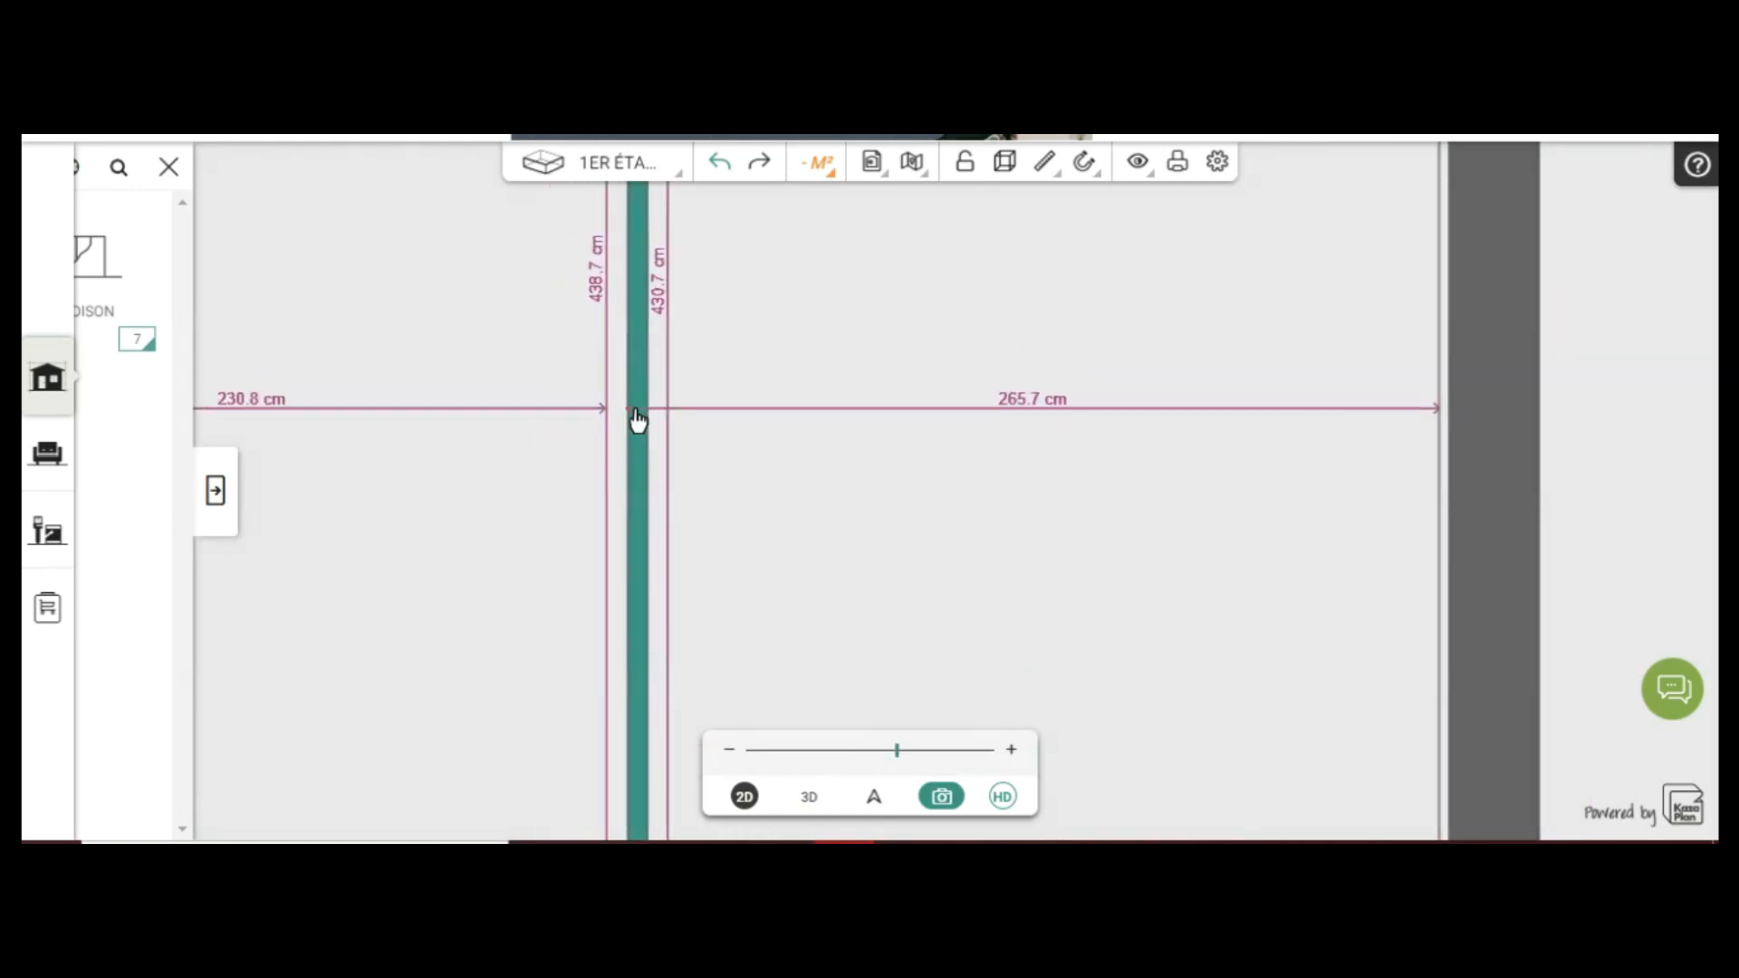
Undo the last shift of the partition onto the opening's edge
{"action": "left_click", "coordinate": [722, 164]}
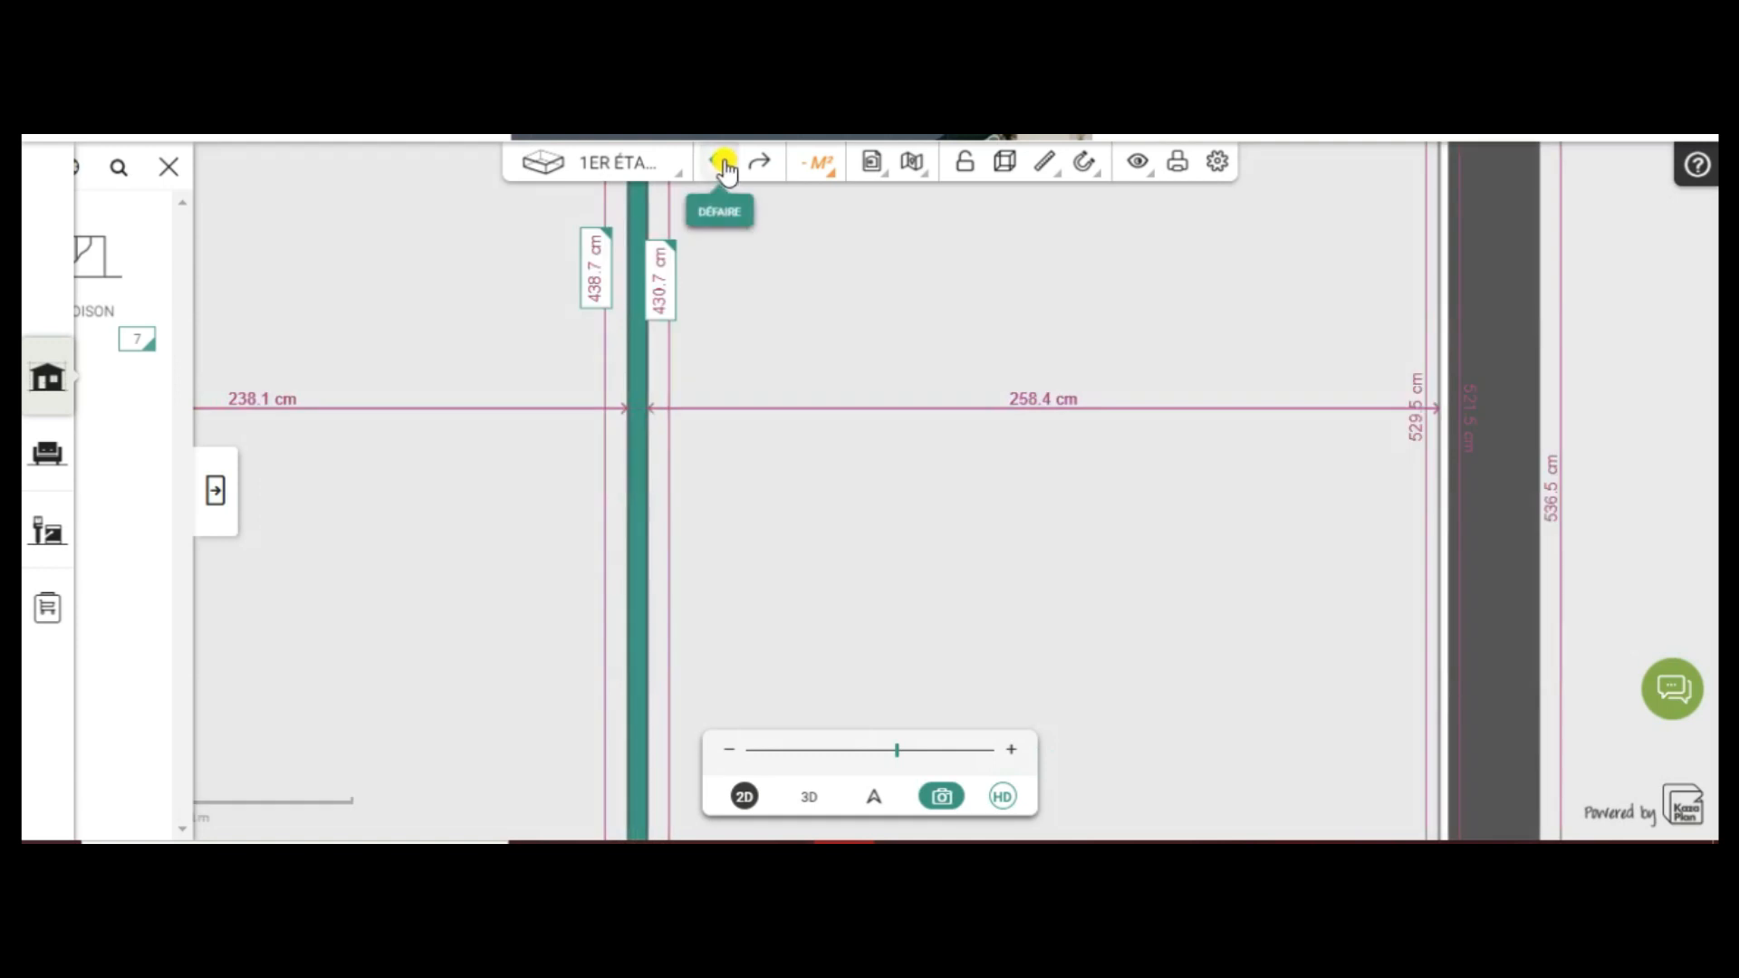
{"action": "left_click", "coordinate": [724, 164]}
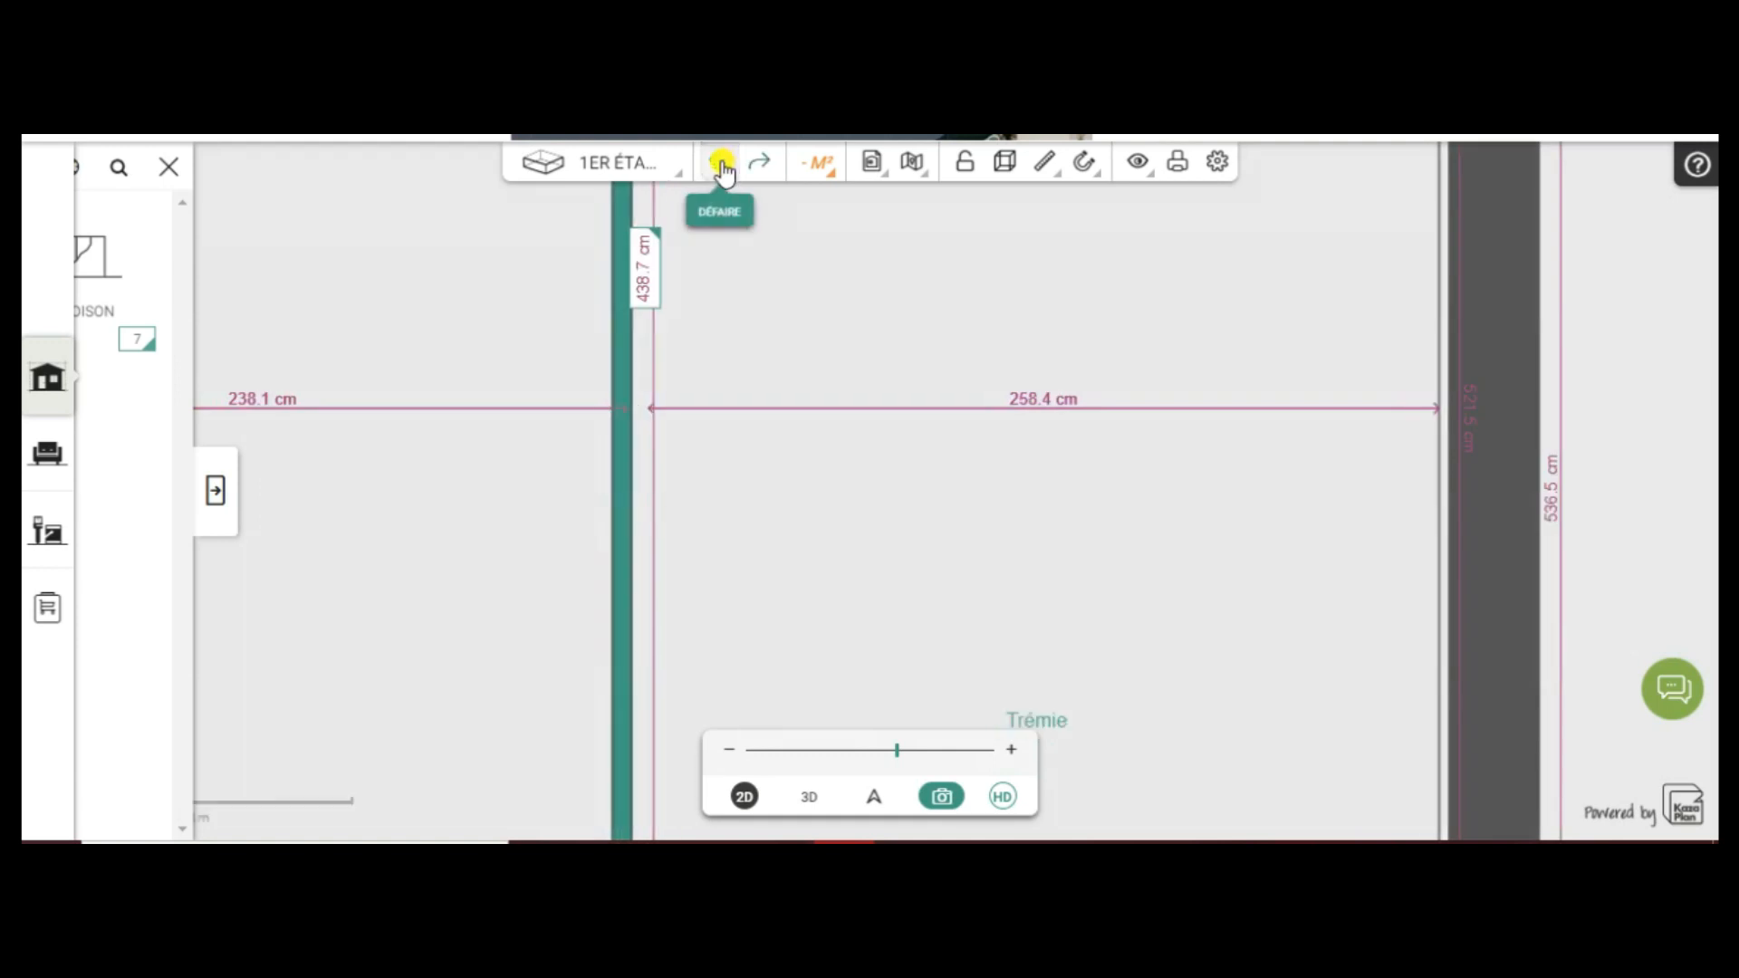
{"action": "left_click", "coordinate": [344, 374]}
{"action": "scroll", "coordinate": [447, 444], "scroll_direction": "down", "scroll_amount": 3}
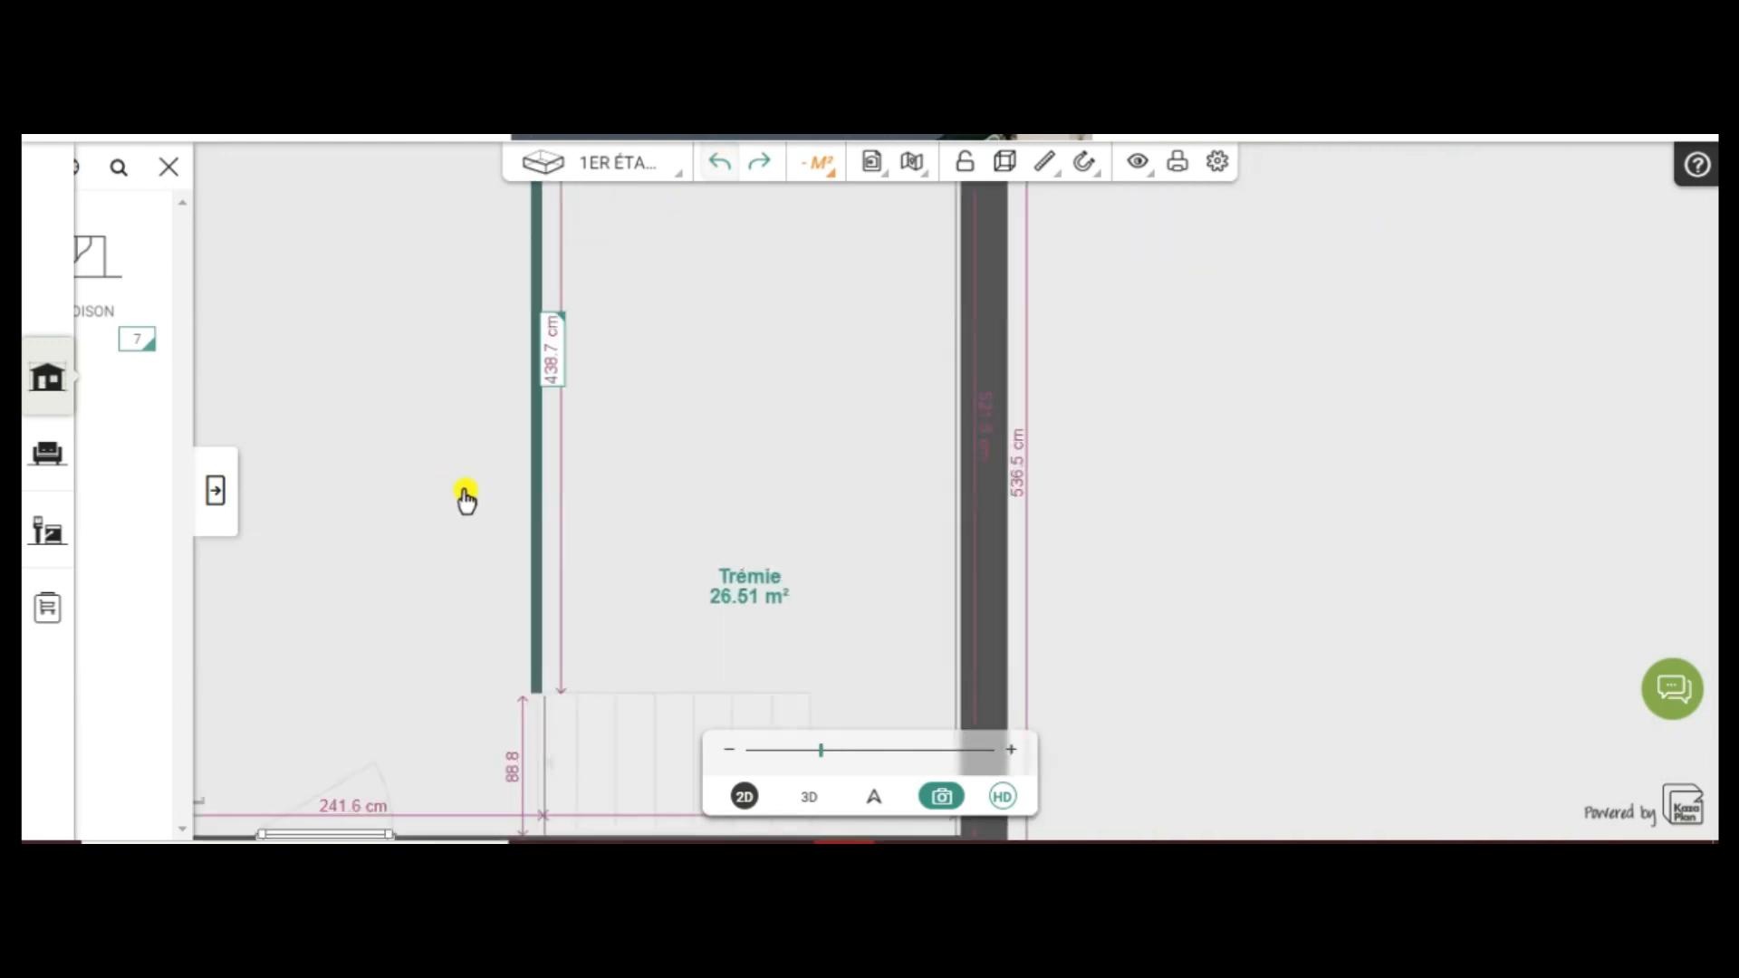
{"action": "scroll", "coordinate": [466, 498], "scroll_direction": "down", "scroll_amount": 2}
{"action": "left_click_drag", "start_coordinate": [403, 457], "coordinate": [473, 477]}
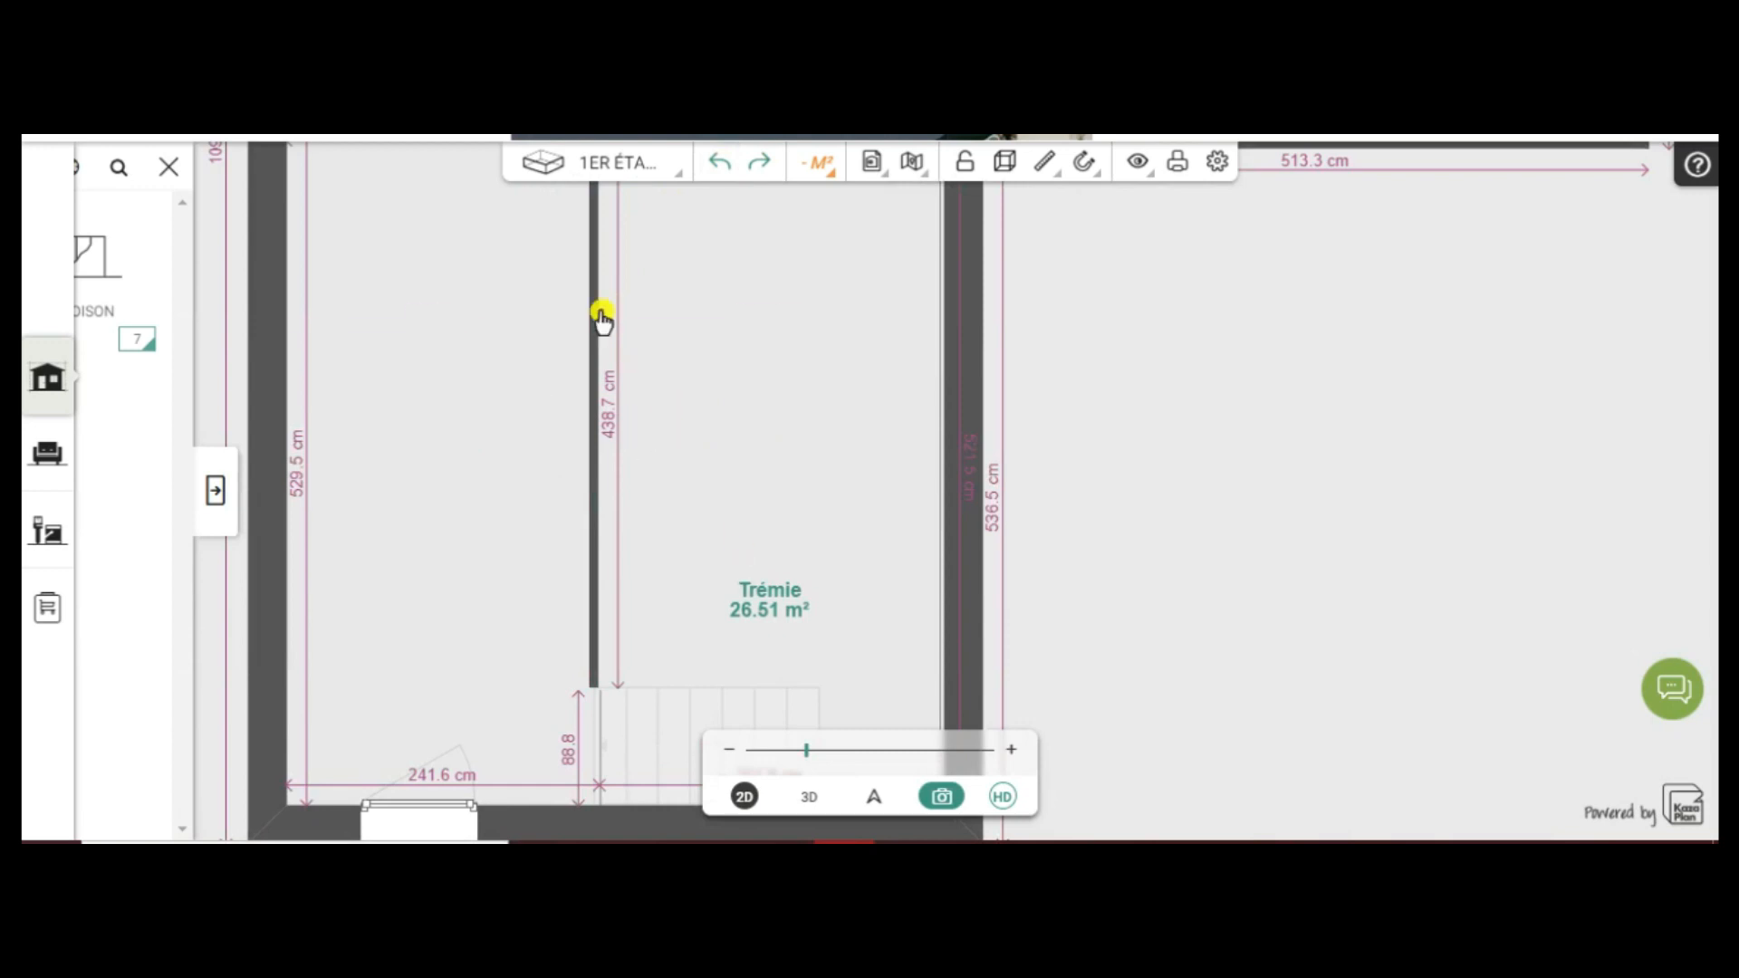
Check the partition in 3D, return to the 2D plan and undo its earlier move so the room and stairwell opening are separate again
{"action": "left_click", "coordinate": [808, 797]}
{"action": "left_click", "coordinate": [744, 797]}
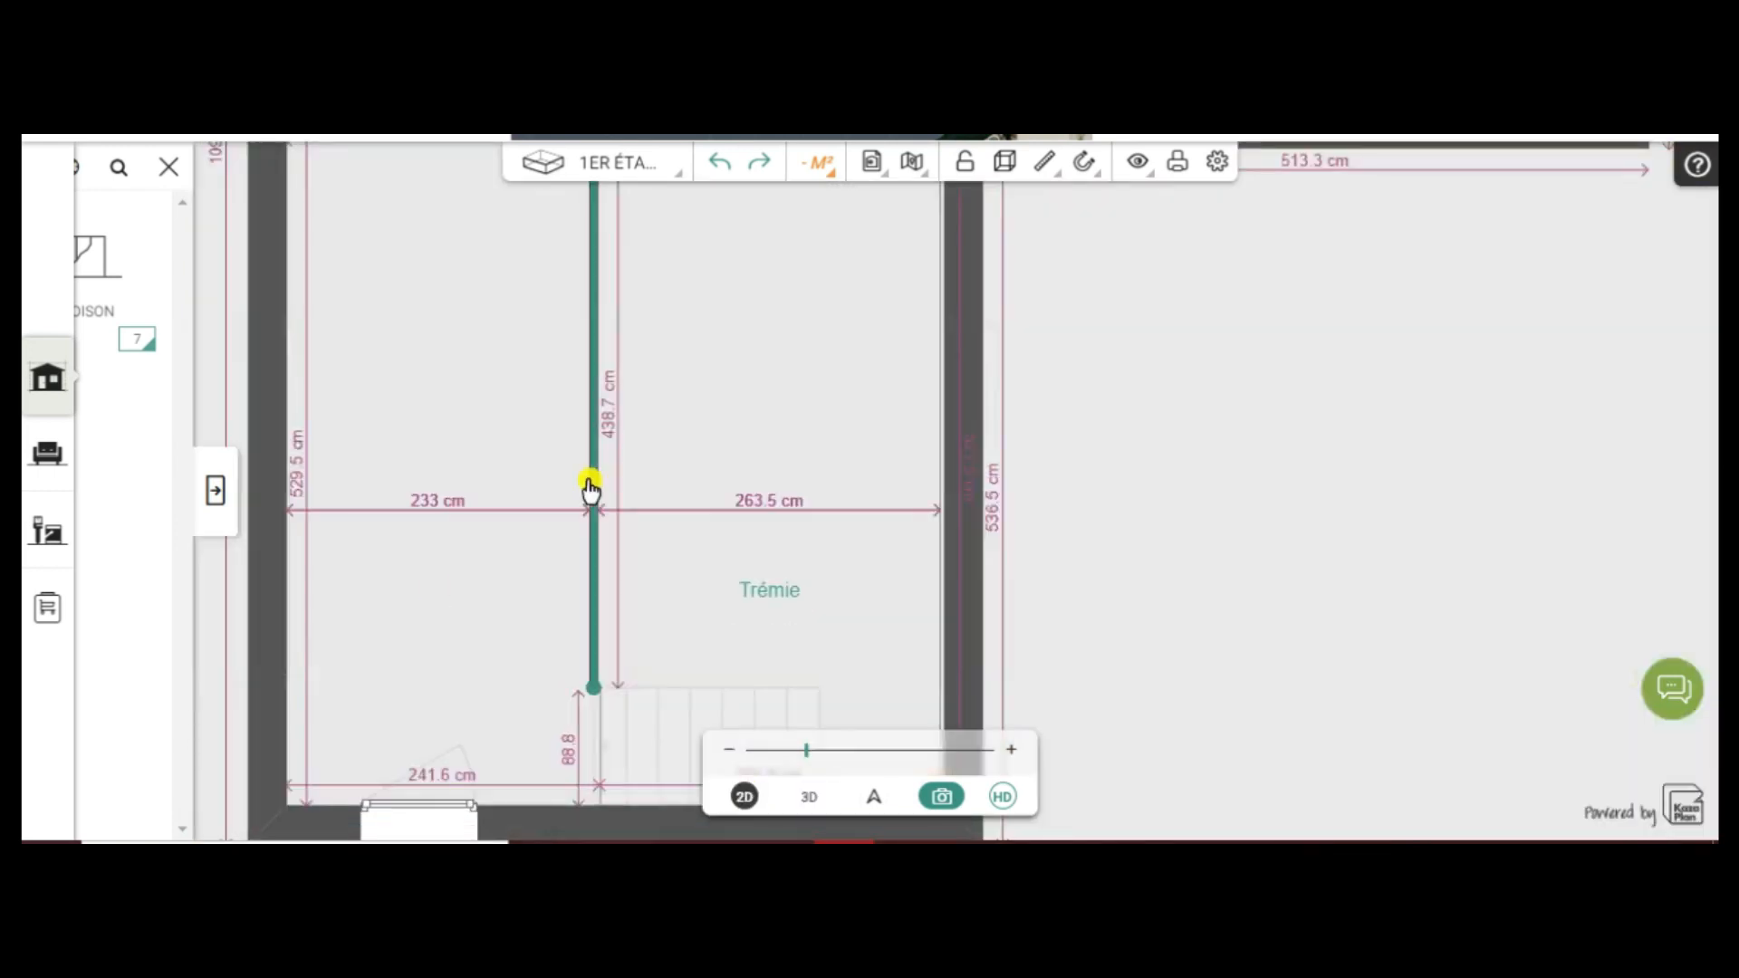
{"action": "left_click", "coordinate": [719, 169]}
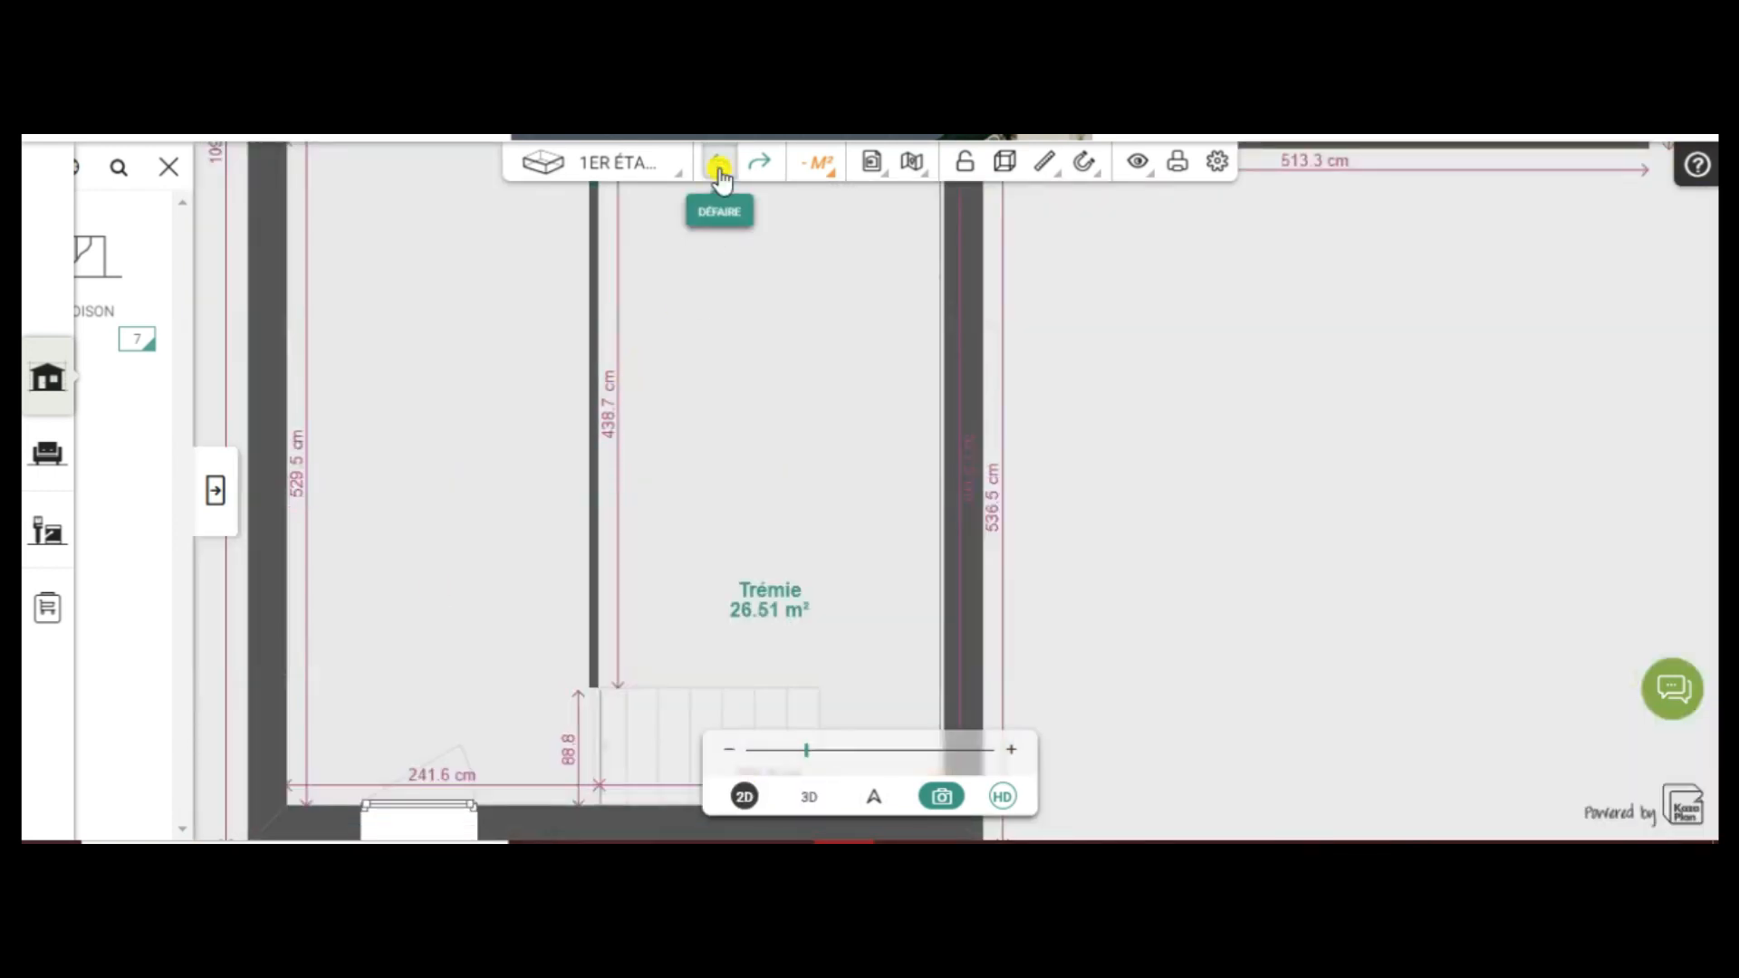
{"action": "left_click", "coordinate": [720, 172]}
{"action": "left_click", "coordinate": [718, 170]}
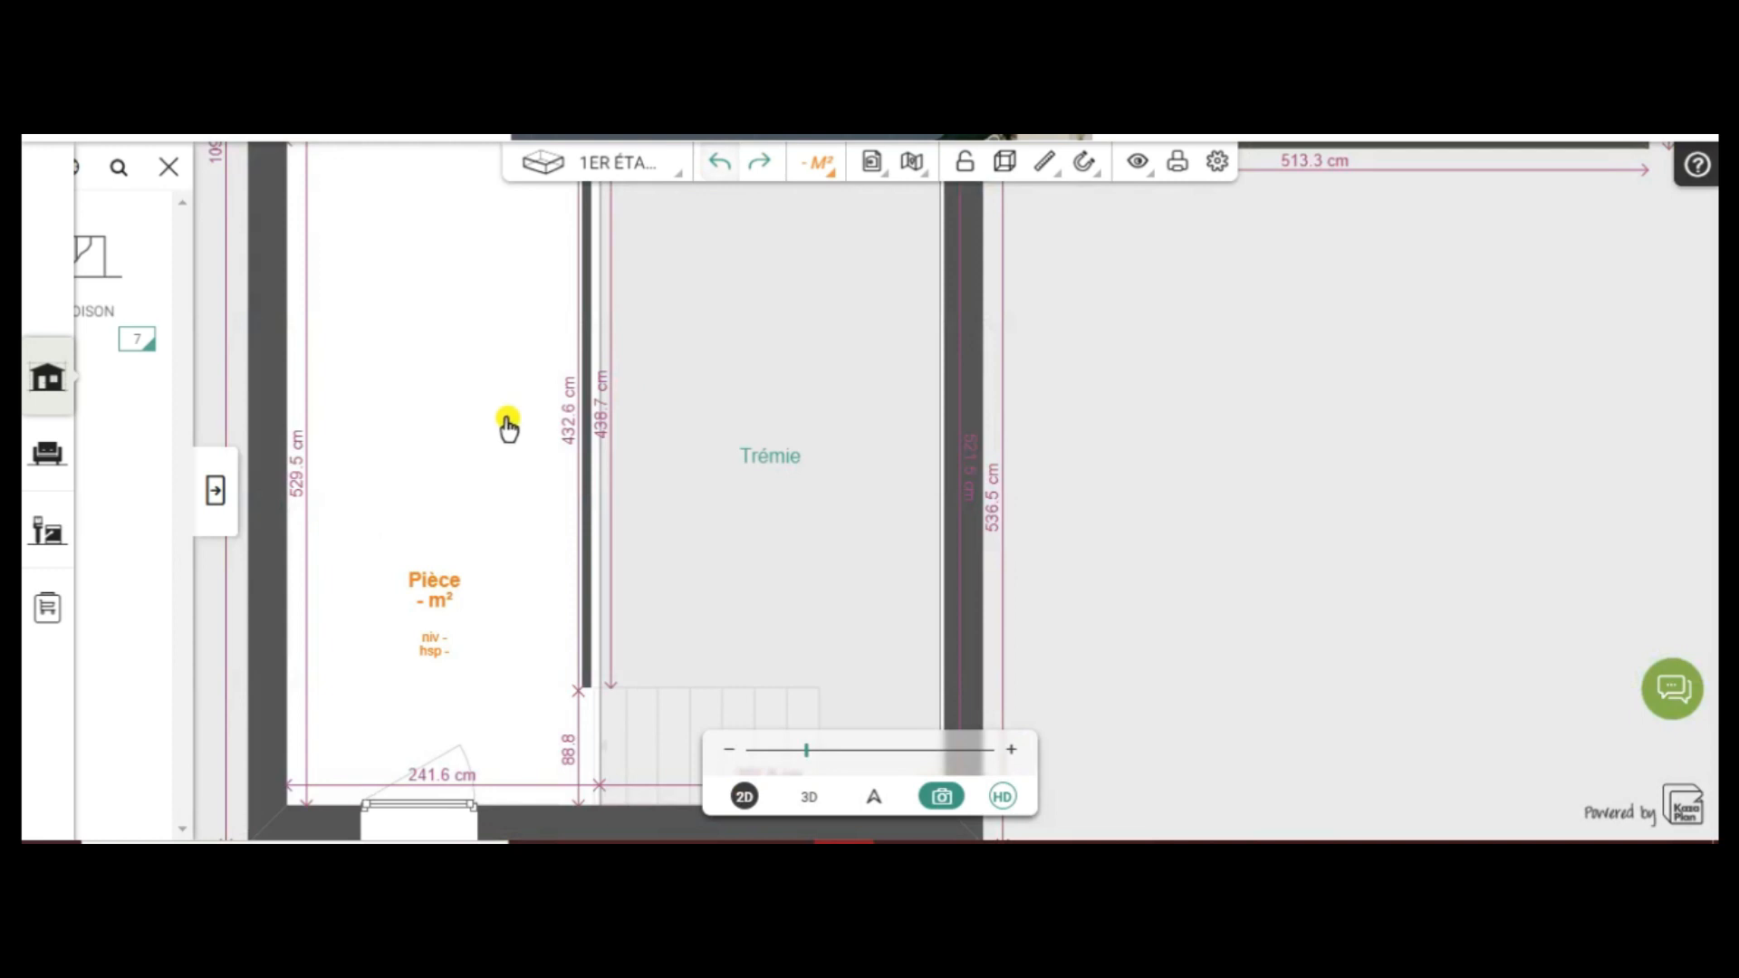
Move the partition to 232.1 cm from the room's outer wall, just short of the stairwell opening's edge
{"action": "scroll", "coordinate": [500, 458], "scroll_direction": "up", "scroll_amount": 5}
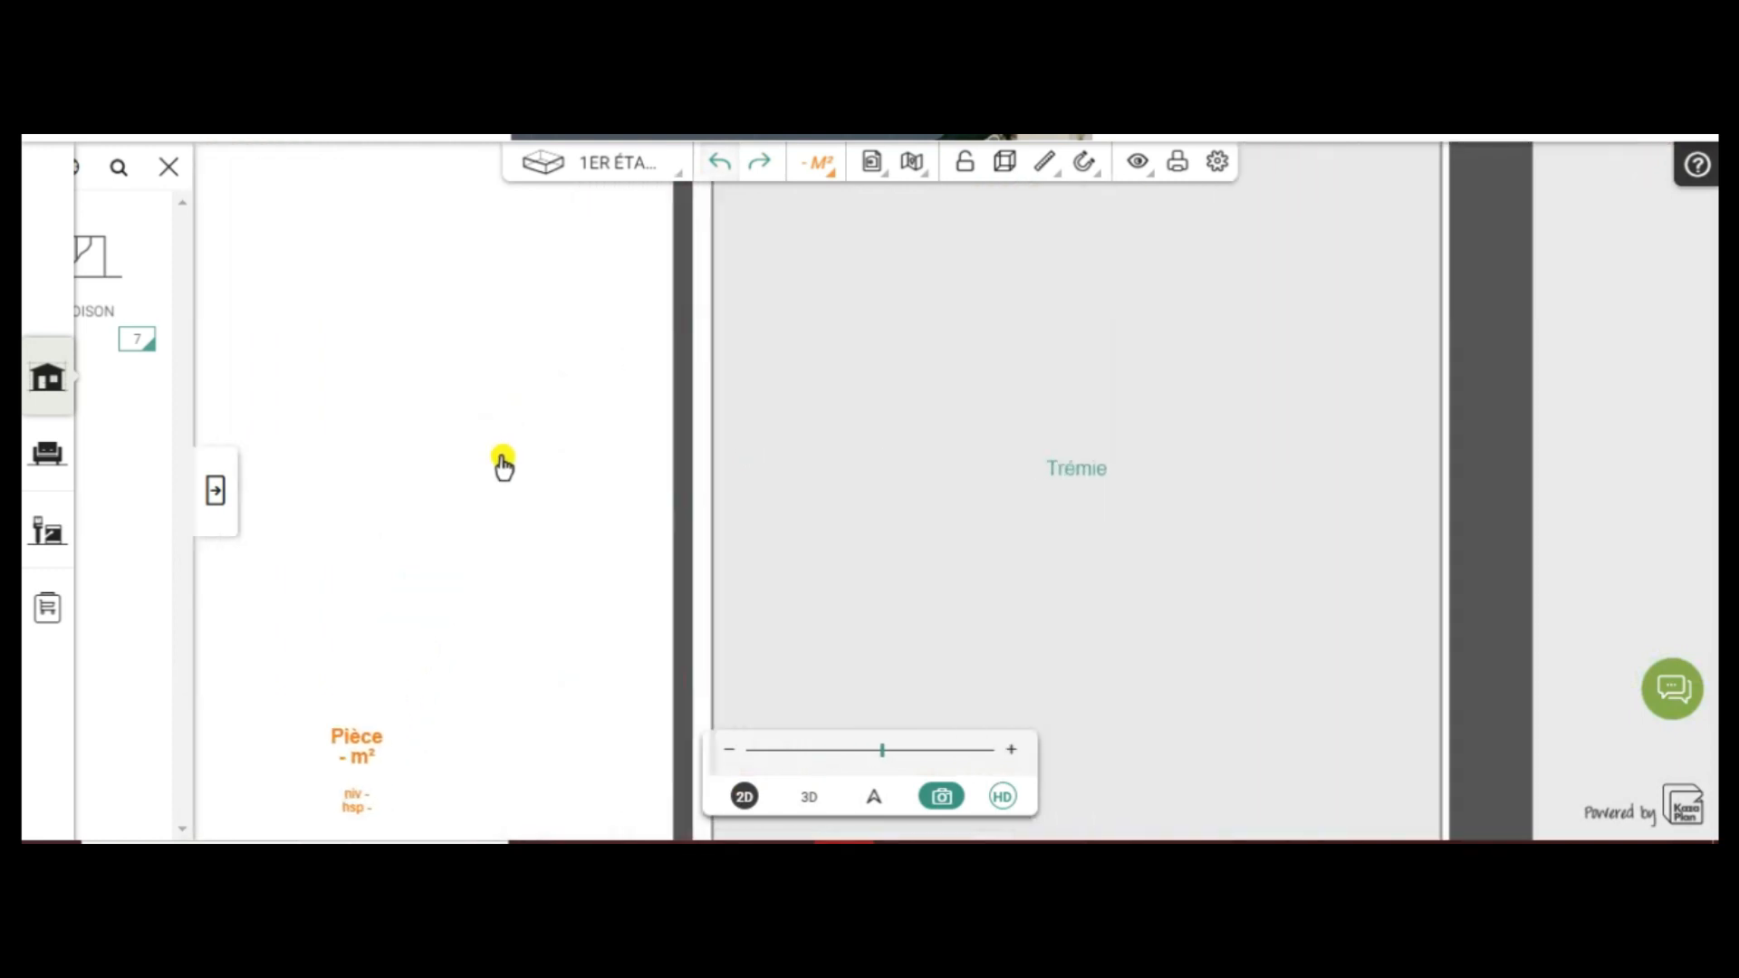
{"action": "scroll", "coordinate": [502, 460], "scroll_direction": "up", "scroll_amount": 3}
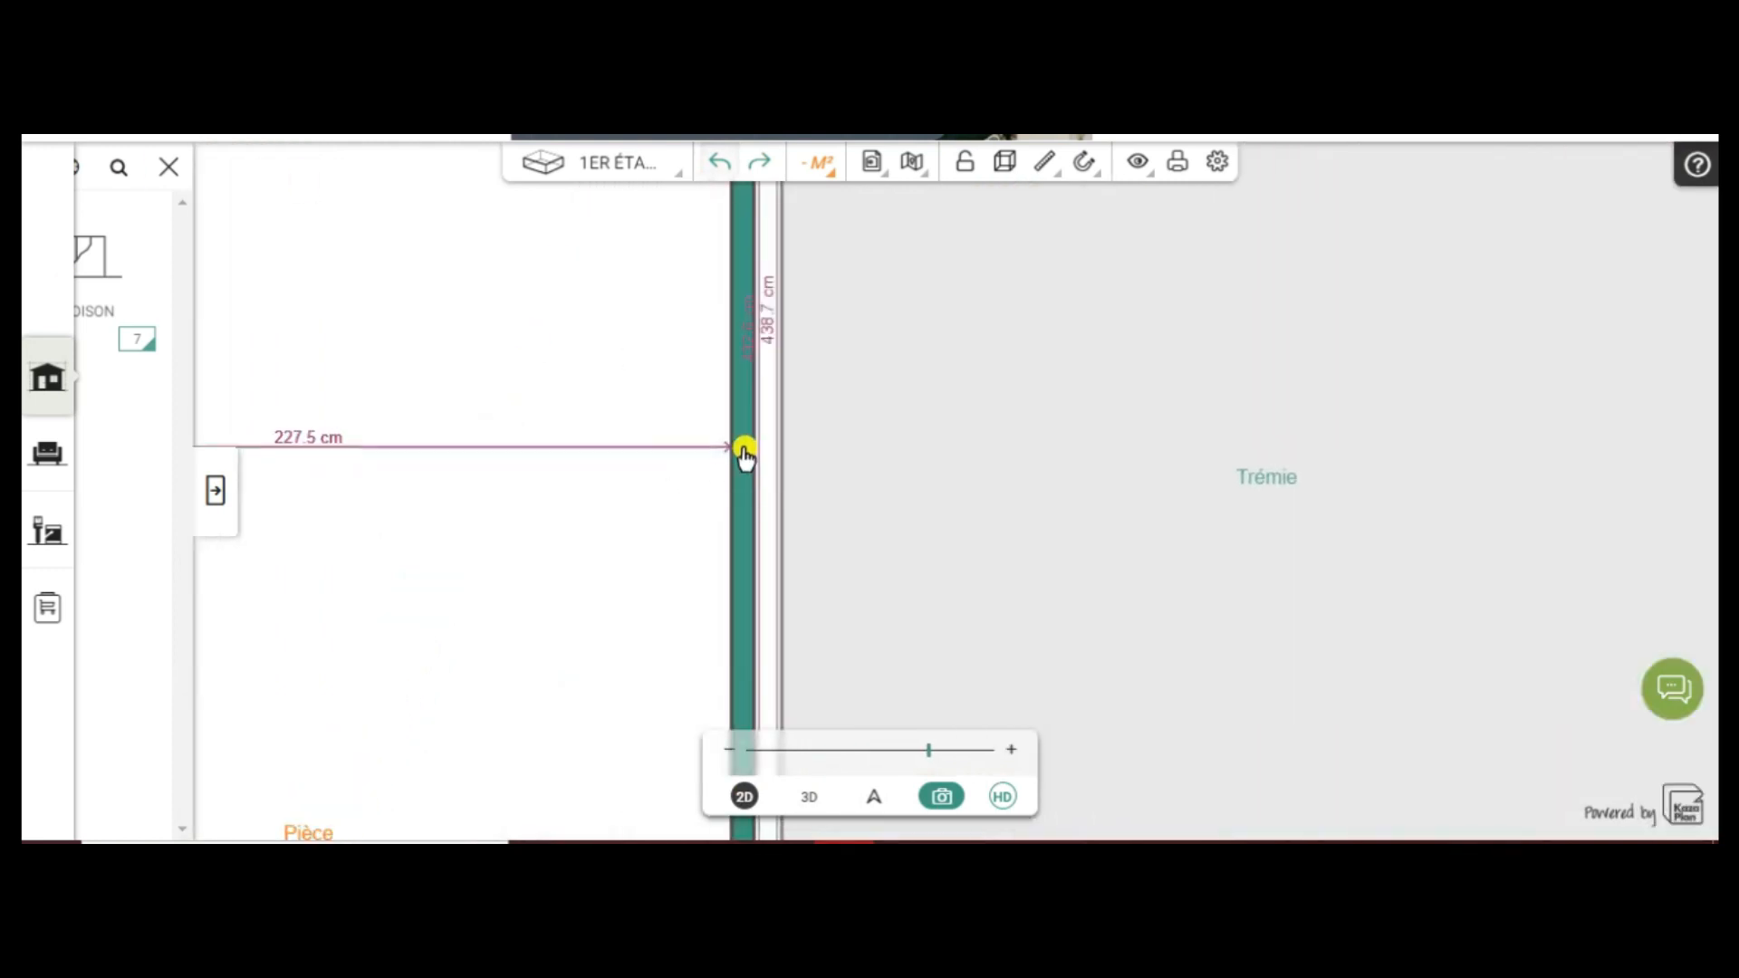
{"action": "left_click_drag", "start_coordinate": [747, 459], "coordinate": [741, 469]}
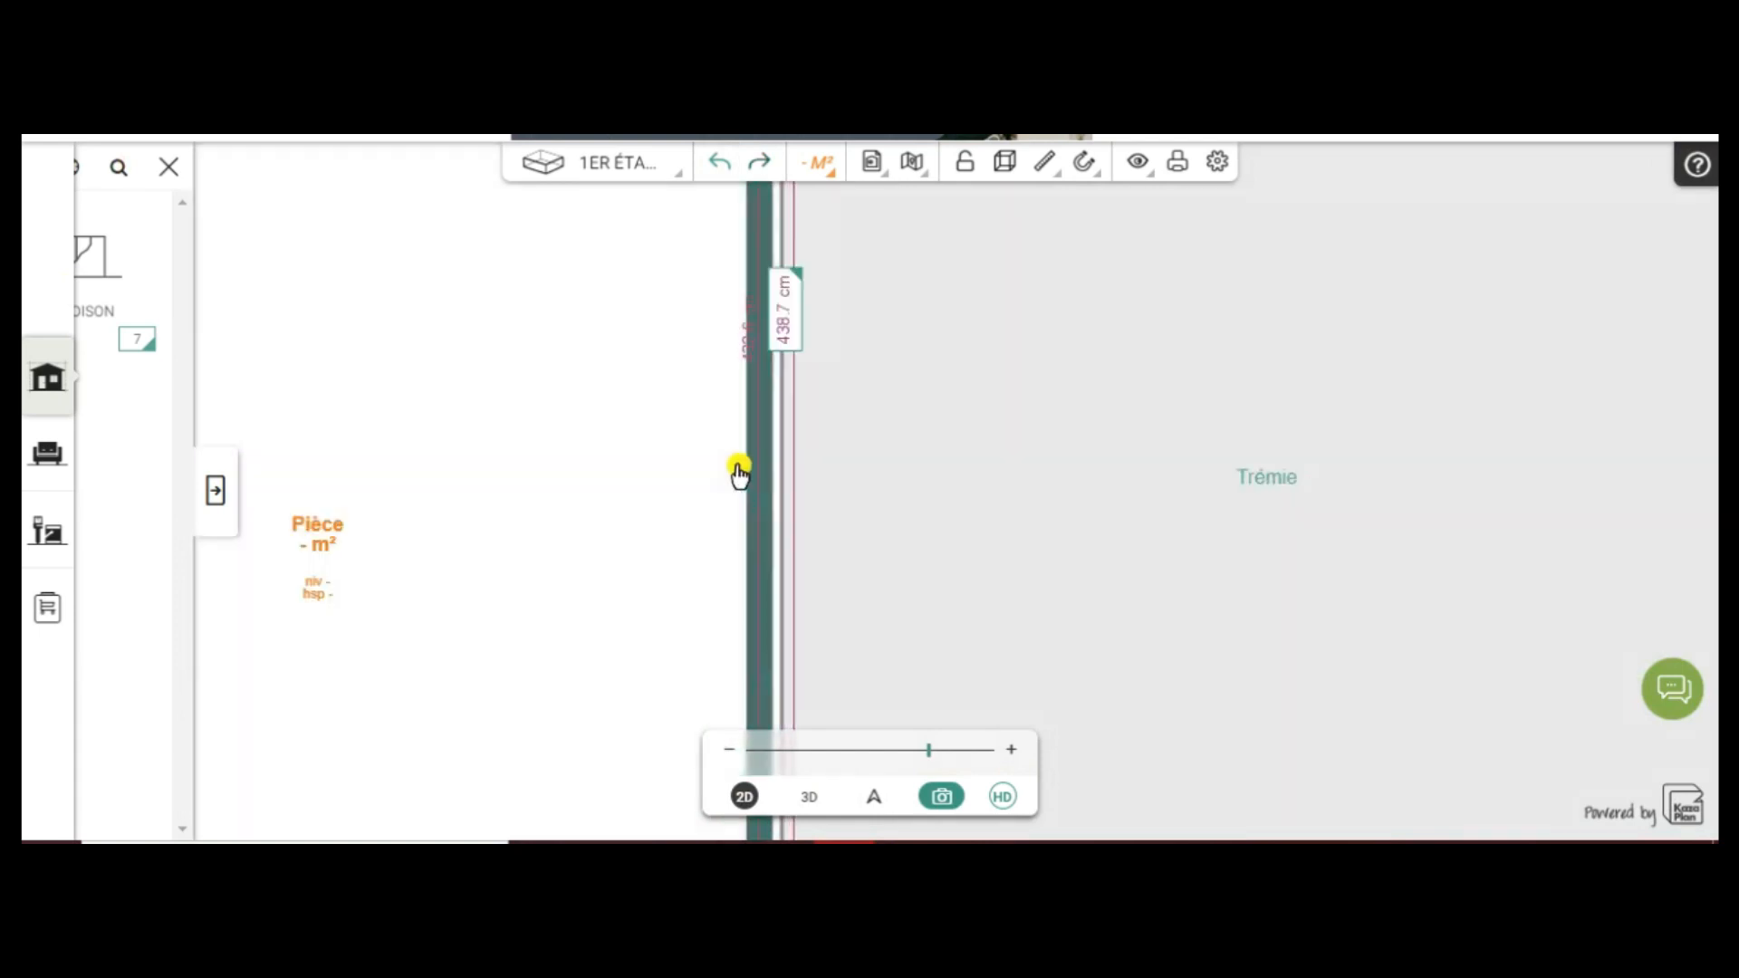
{"action": "scroll", "coordinate": [688, 454], "scroll_direction": "down", "scroll_amount": 5}
{"action": "scroll", "coordinate": [685, 453], "scroll_direction": "down", "scroll_amount": 2}
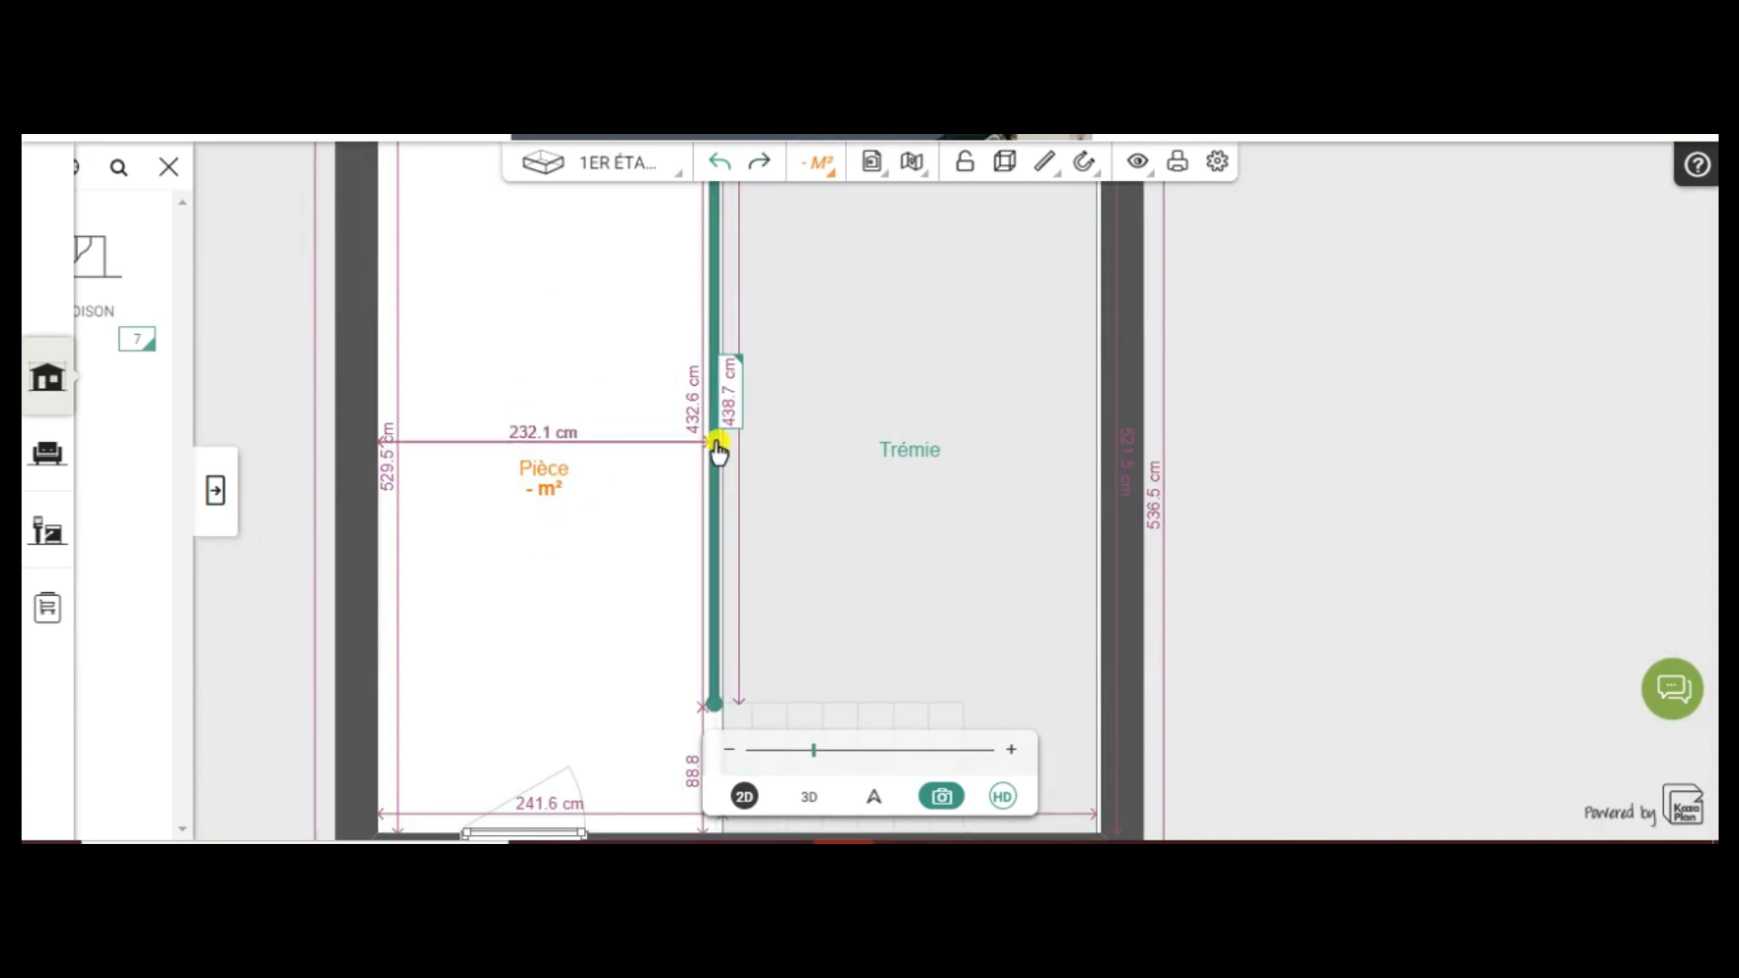
{"action": "scroll", "coordinate": [713, 425], "scroll_direction": "down", "scroll_amount": 2}
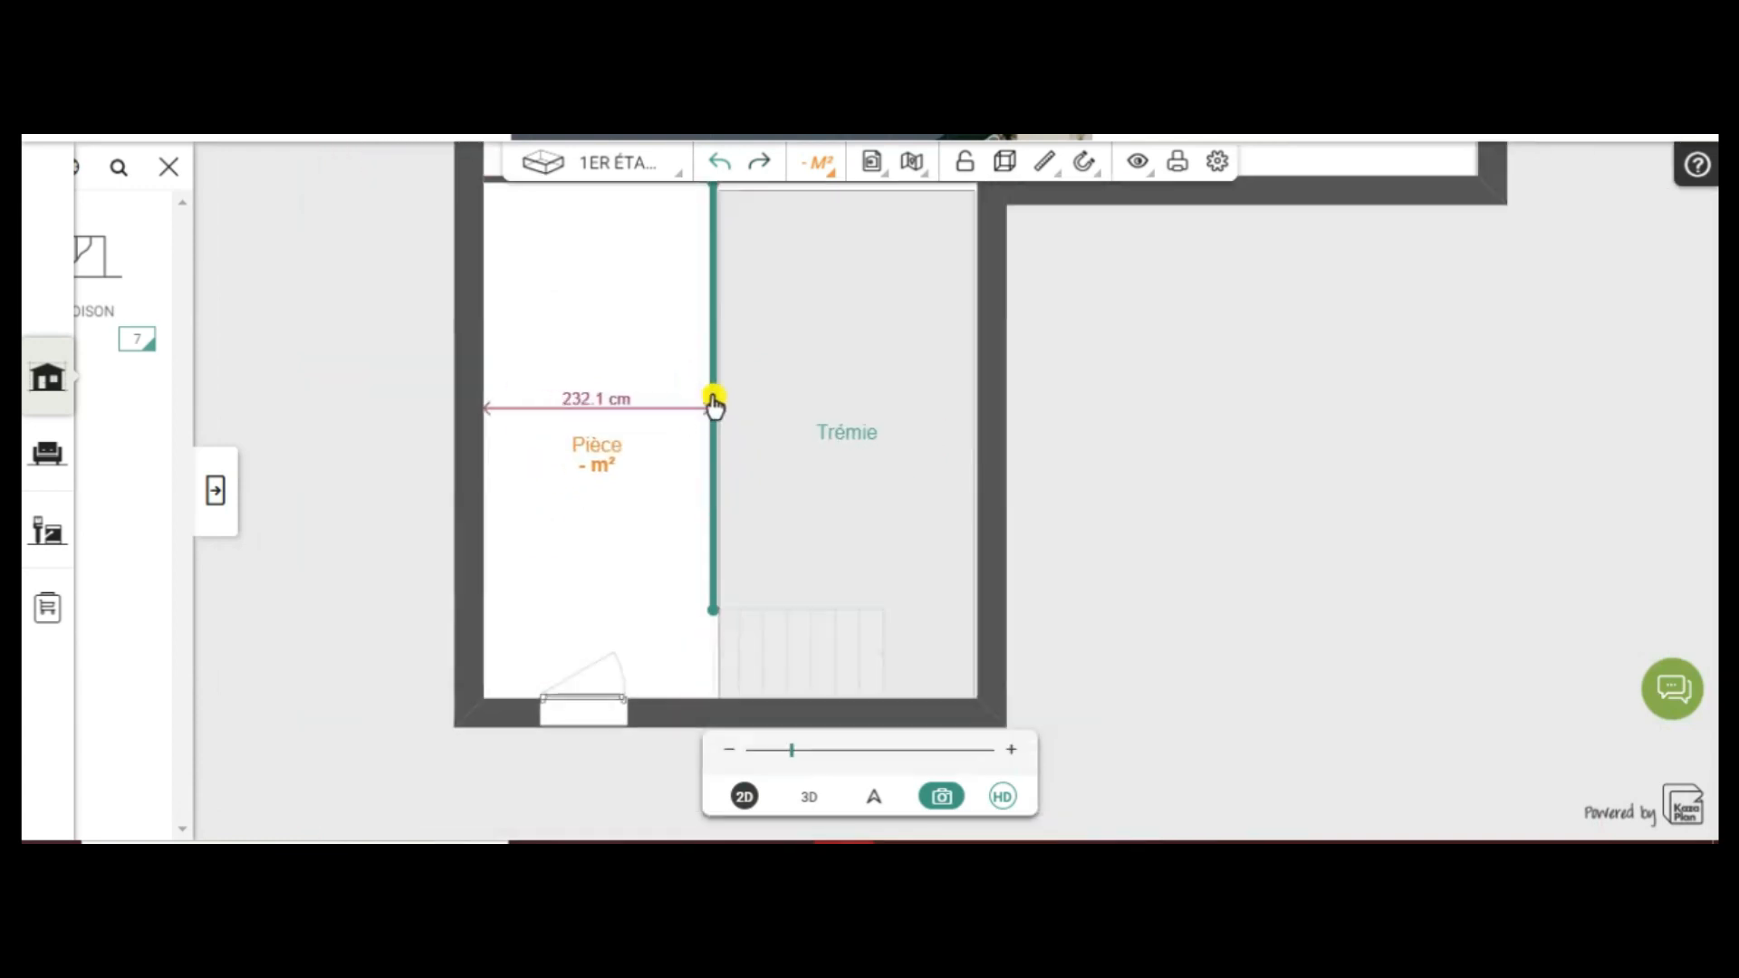
Limit the partition beside the stairwell to a height (Hauteur) of 120 cm, with Jusqu'au plafond disabled
{"action": "left_click", "coordinate": [164, 171]}
{"action": "left_click_drag", "start_coordinate": [1138, 318], "coordinate": [1115, 459]}
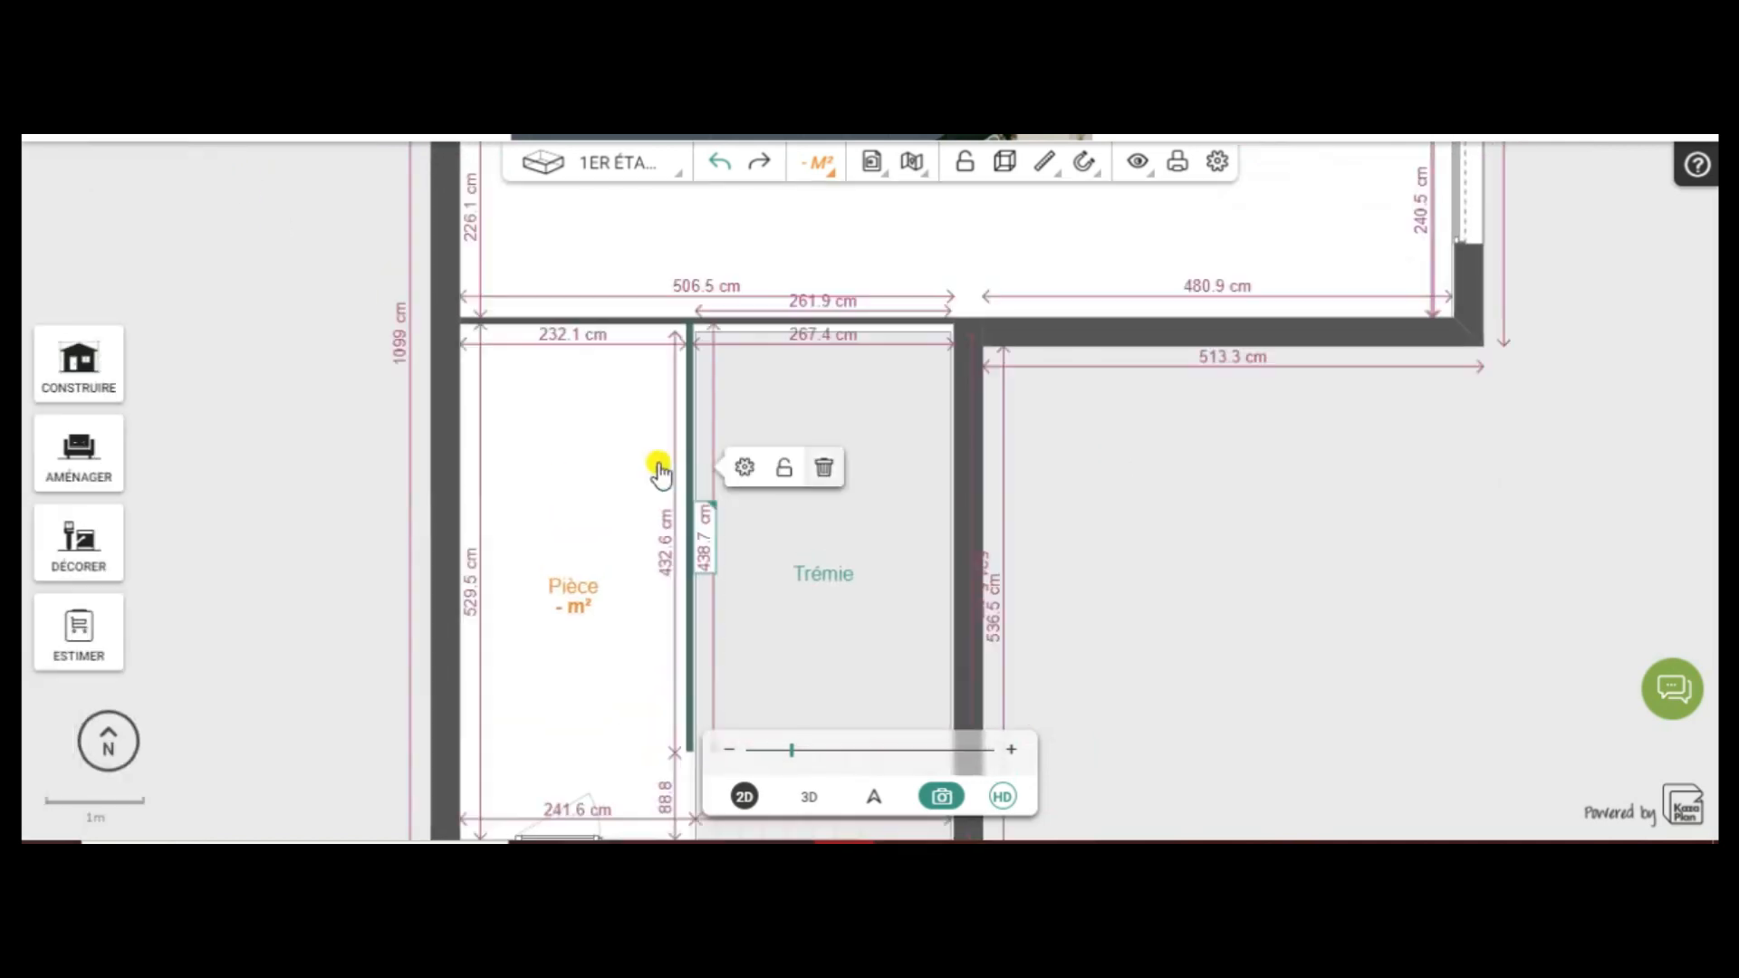
{"action": "left_click", "coordinate": [742, 469]}
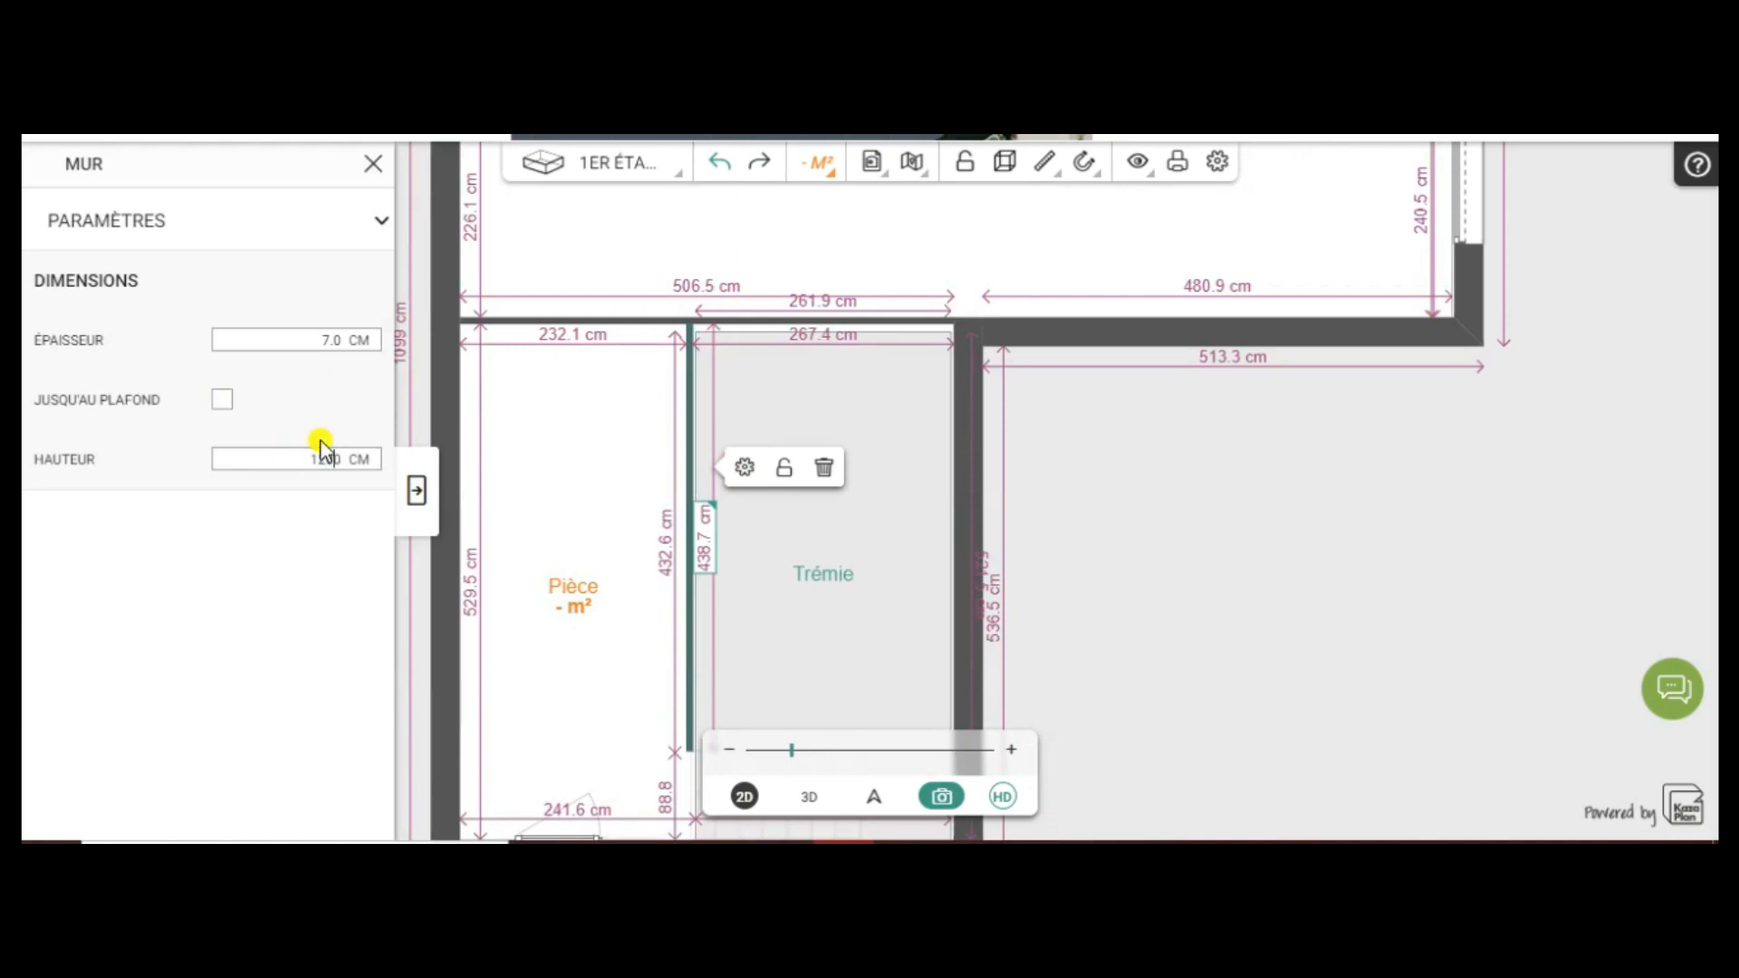
{"action": "left_click", "coordinate": [416, 494]}
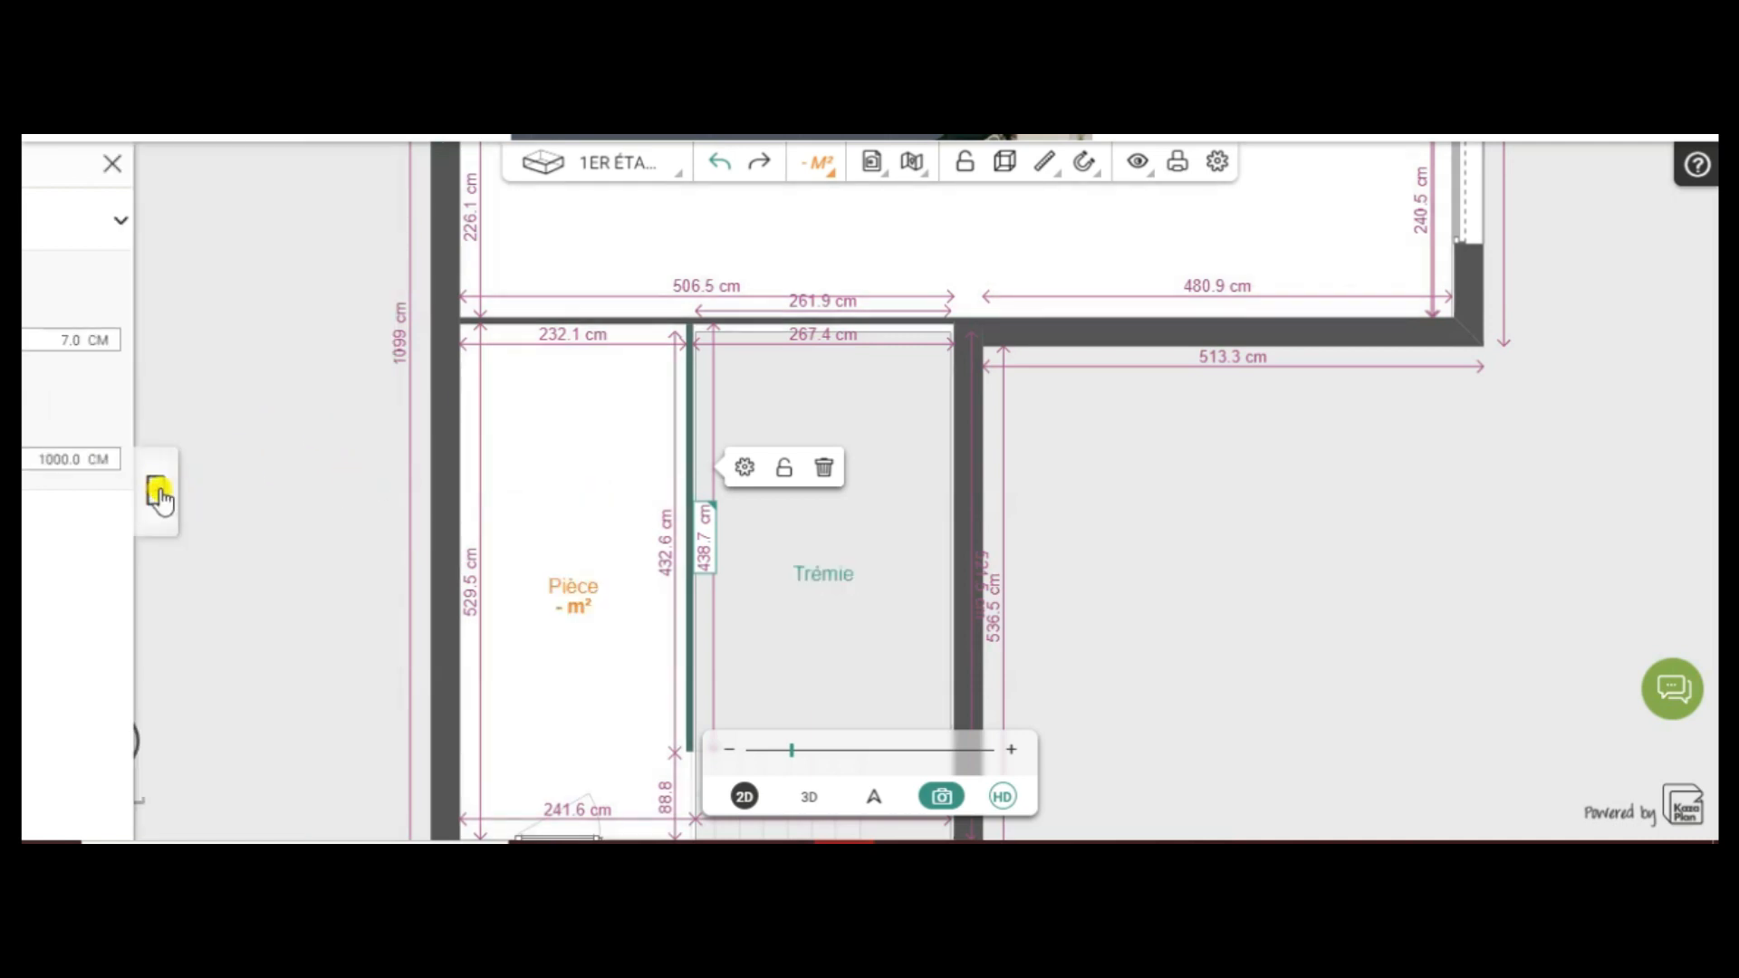
{"action": "left_click", "coordinate": [157, 492]}
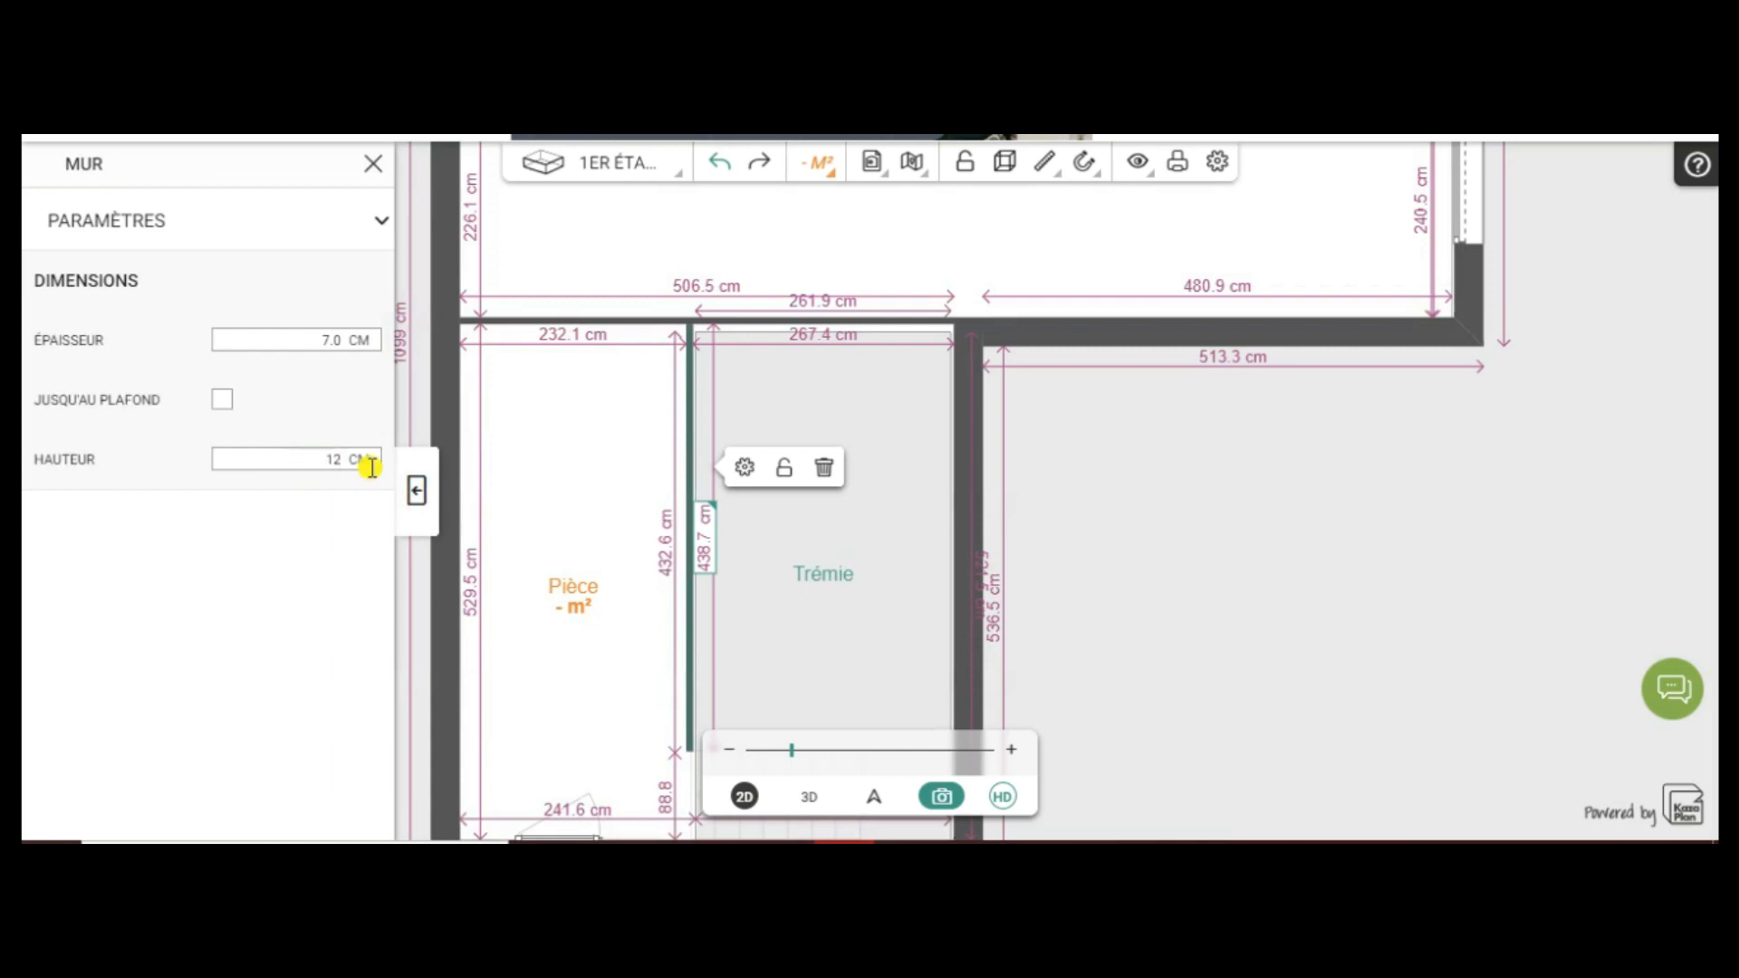
{"action": "left_click", "coordinate": [417, 492]}
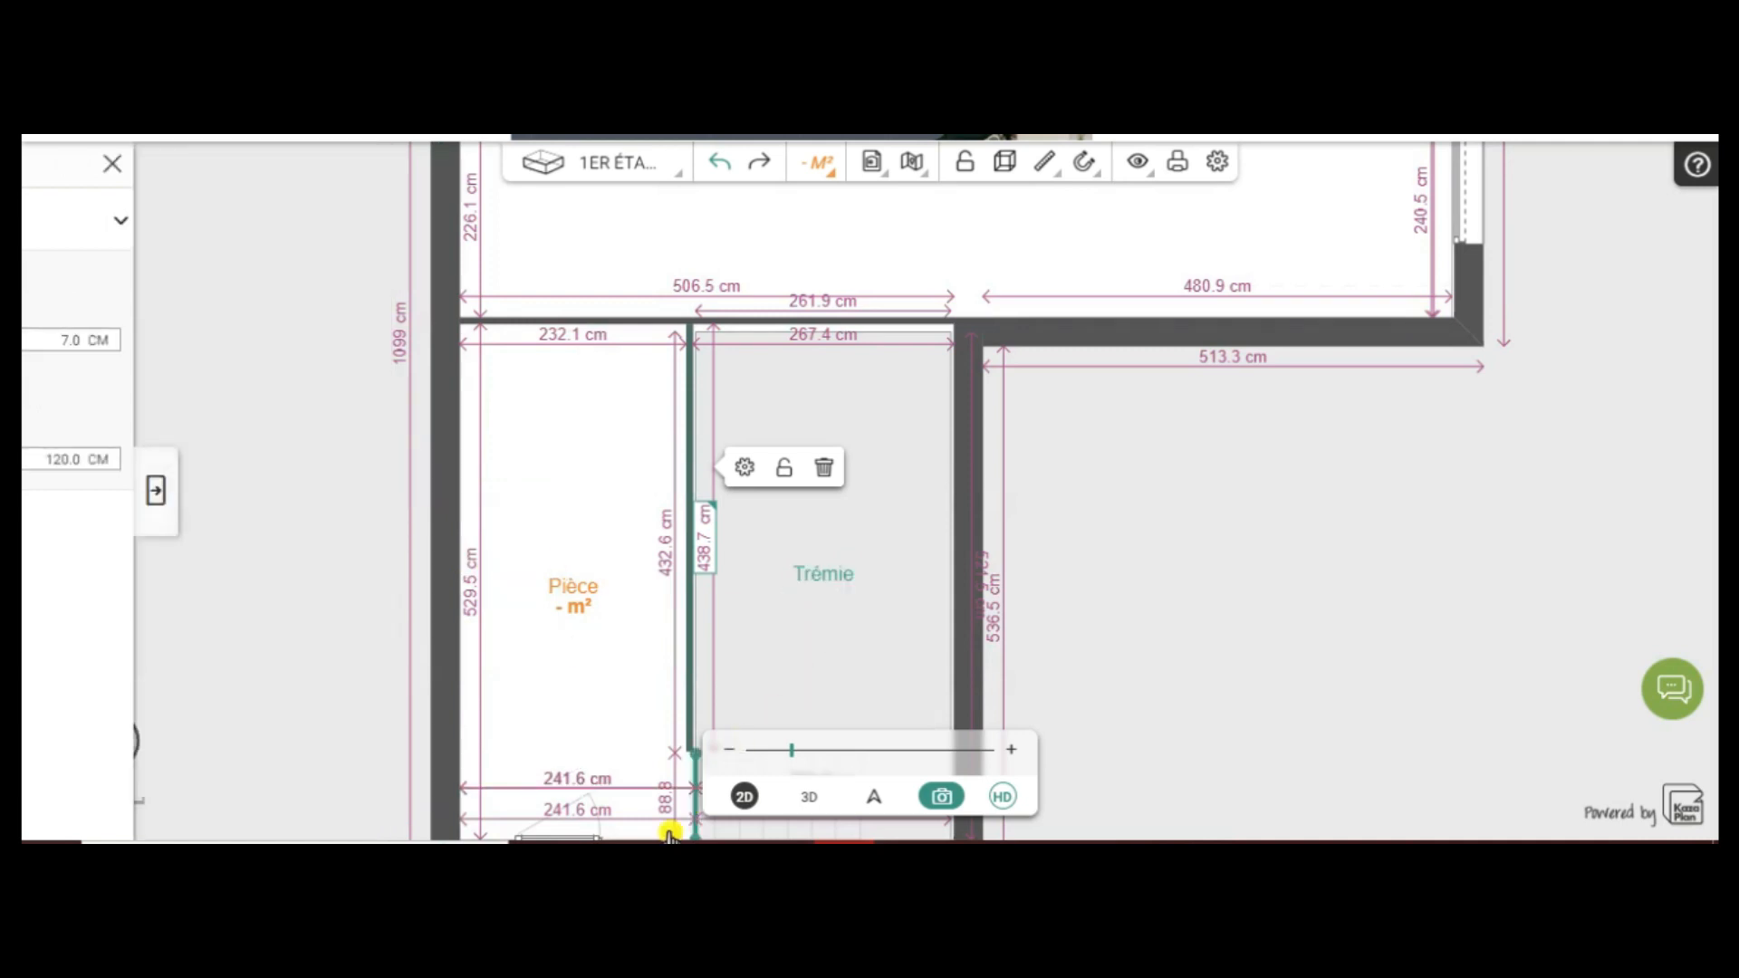
In 3D, apply the Verre transparent finish to the stairwell-side face of the low partition
{"action": "left_click", "coordinate": [810, 798]}
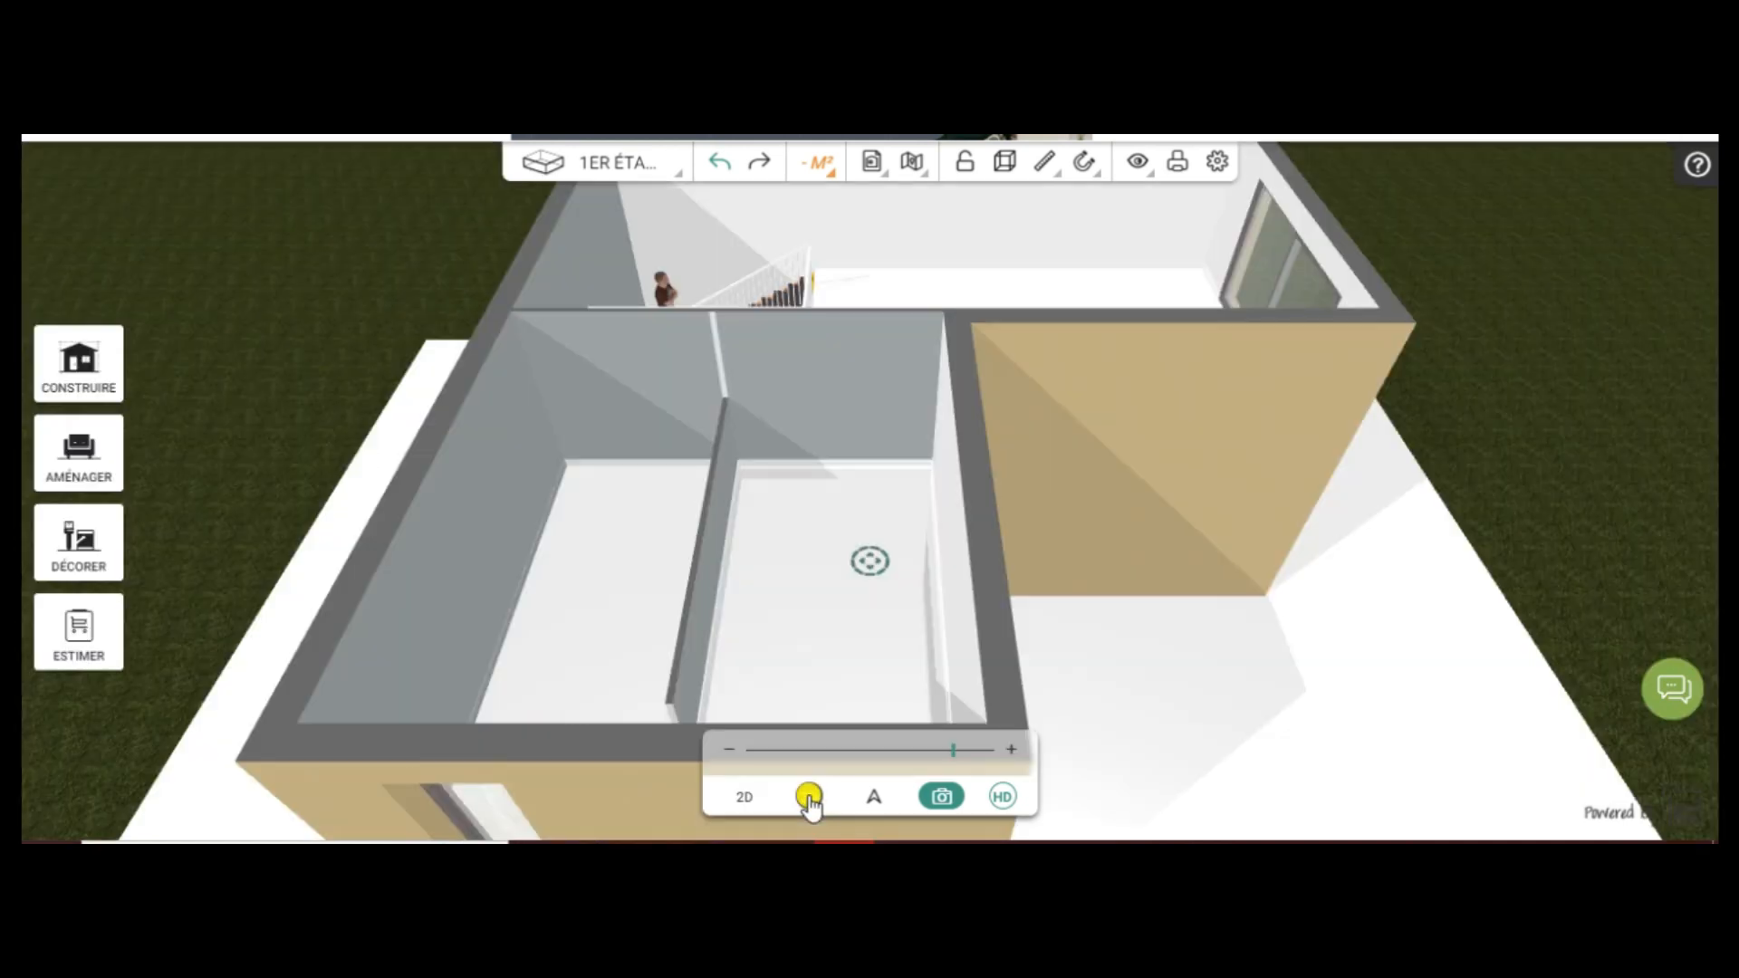
{"action": "left_click_drag", "start_coordinate": [1250, 619], "coordinate": [980, 647]}
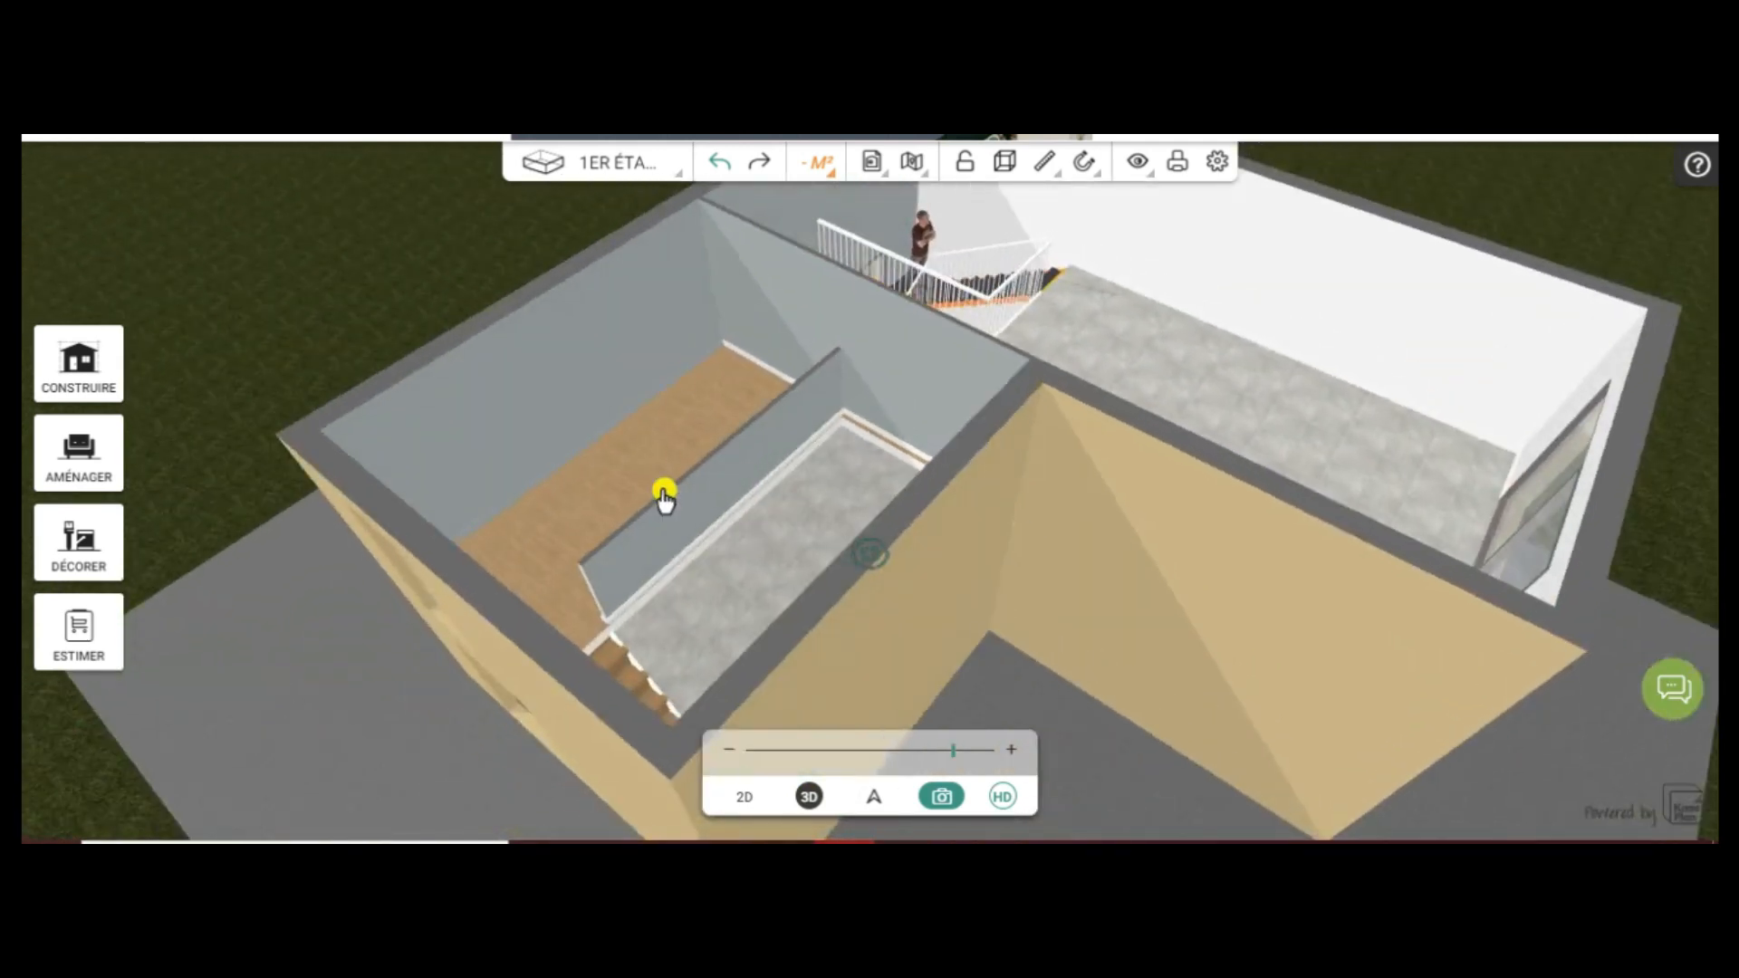
{"action": "left_click", "coordinate": [75, 549]}
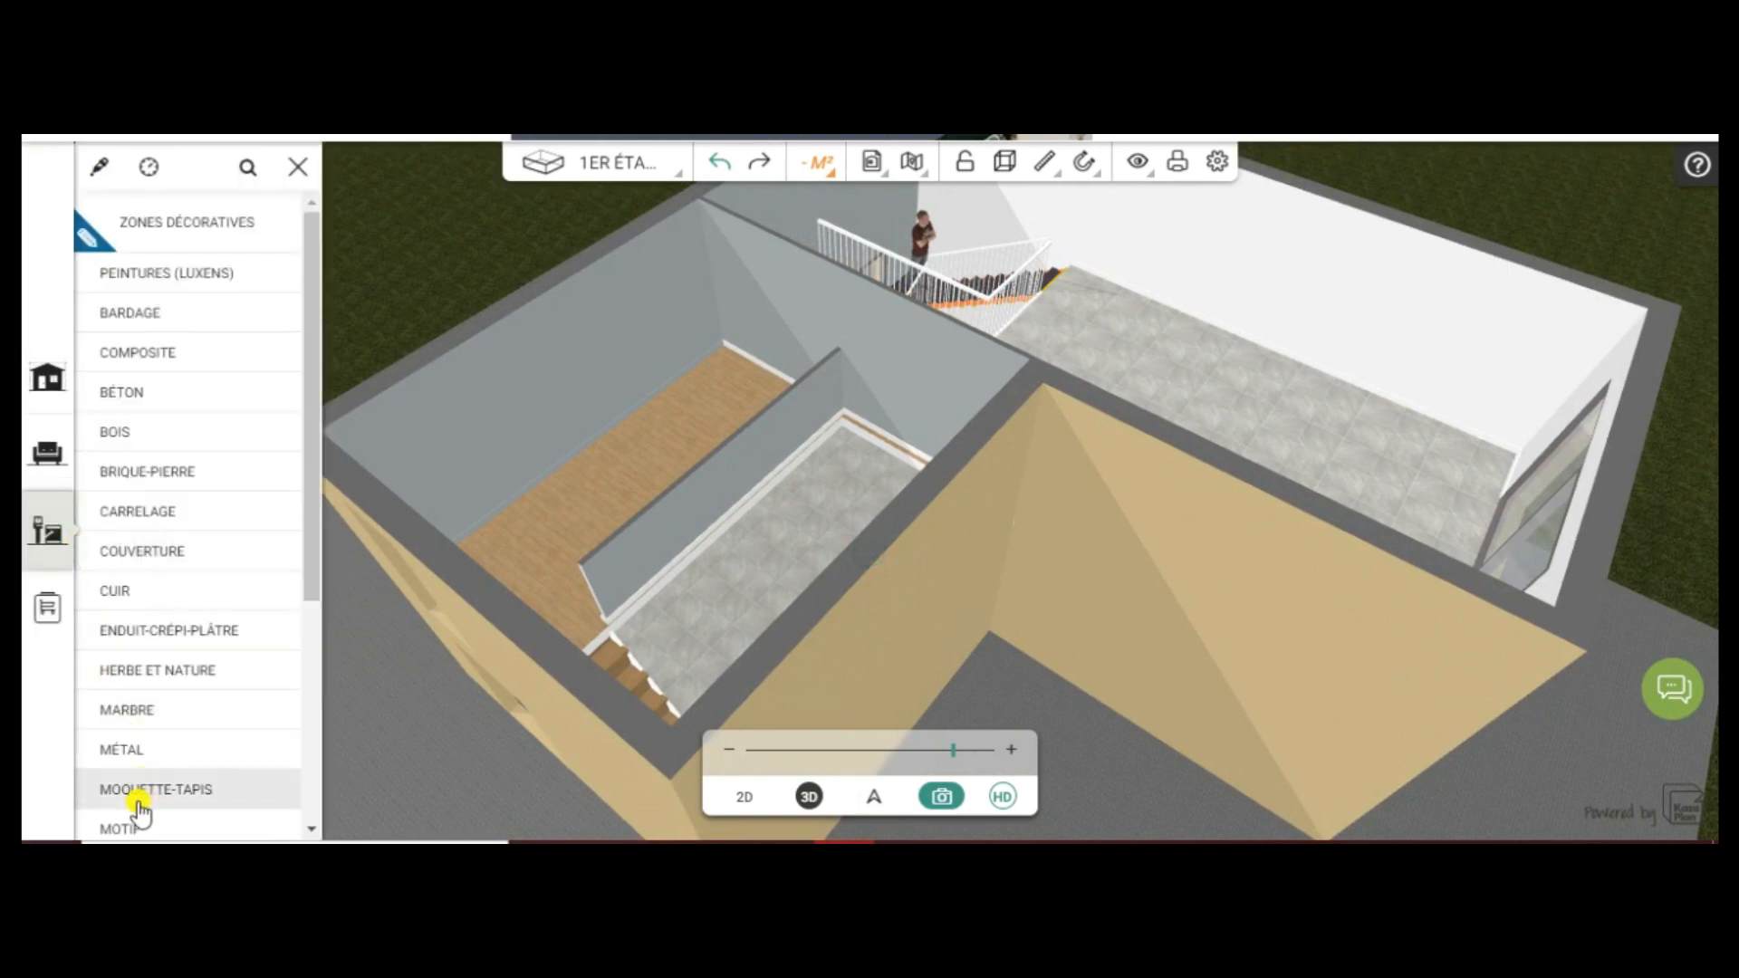
{"action": "scroll", "coordinate": [140, 806], "scroll_direction": "down", "scroll_amount": 3}
{"action": "scroll", "coordinate": [136, 779], "scroll_direction": "down", "scroll_amount": 1}
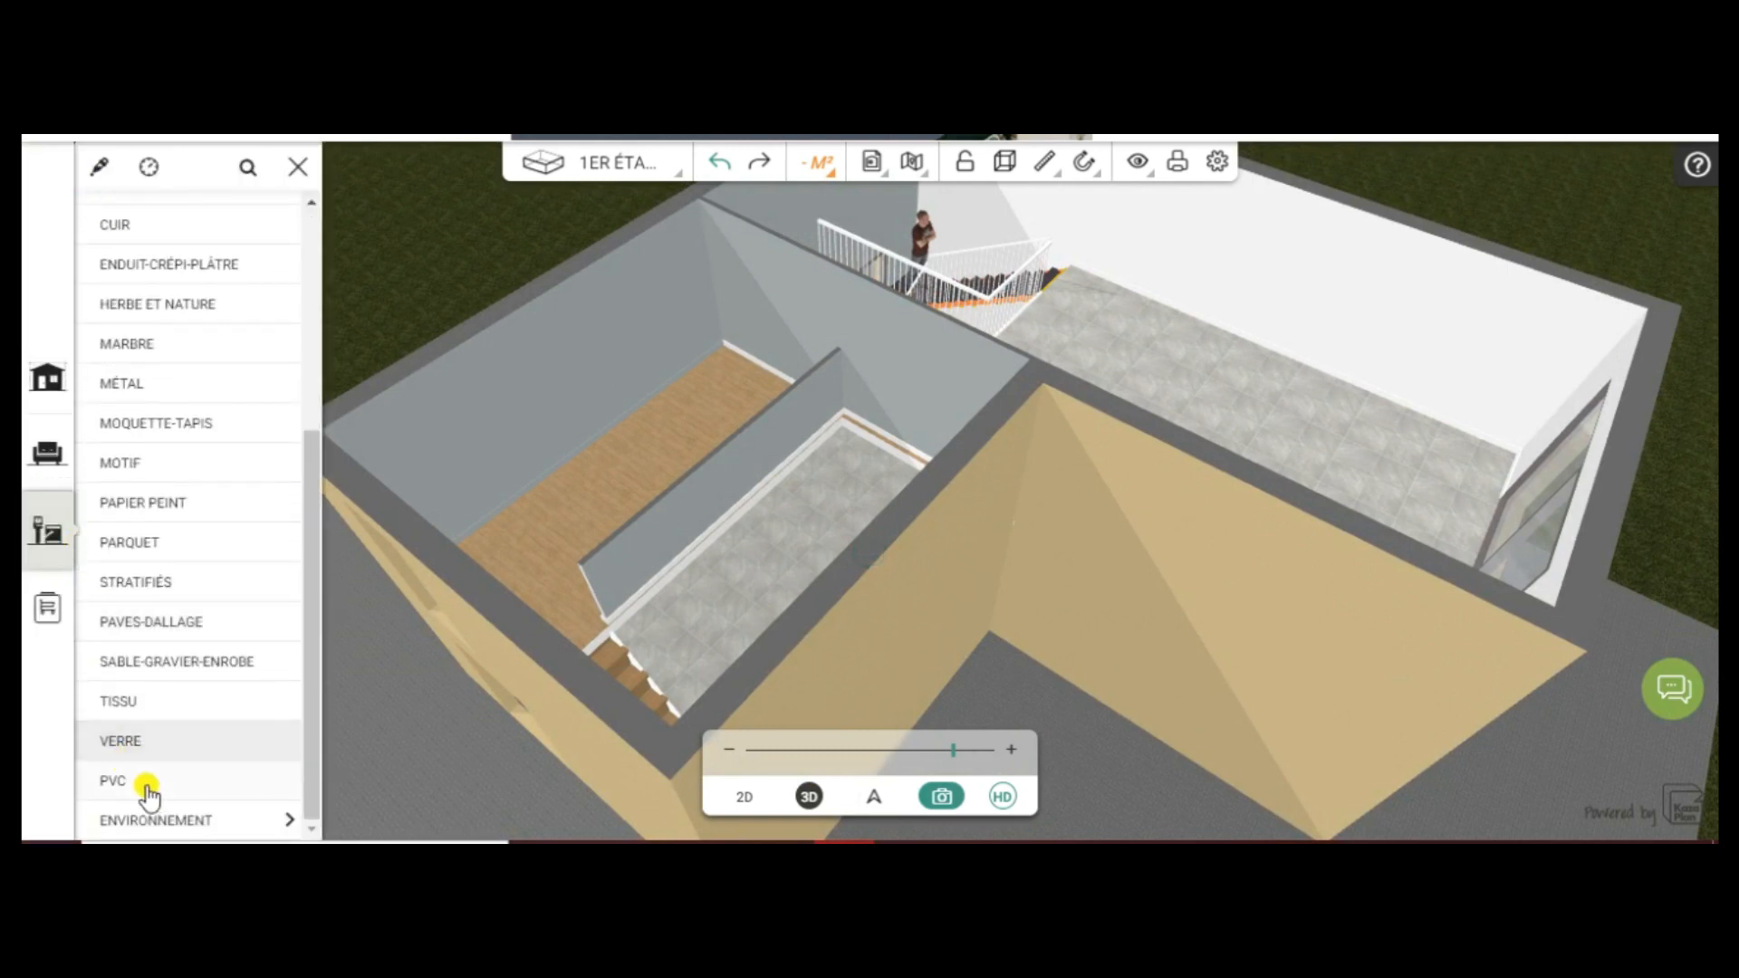
{"action": "left_click", "coordinate": [127, 742]}
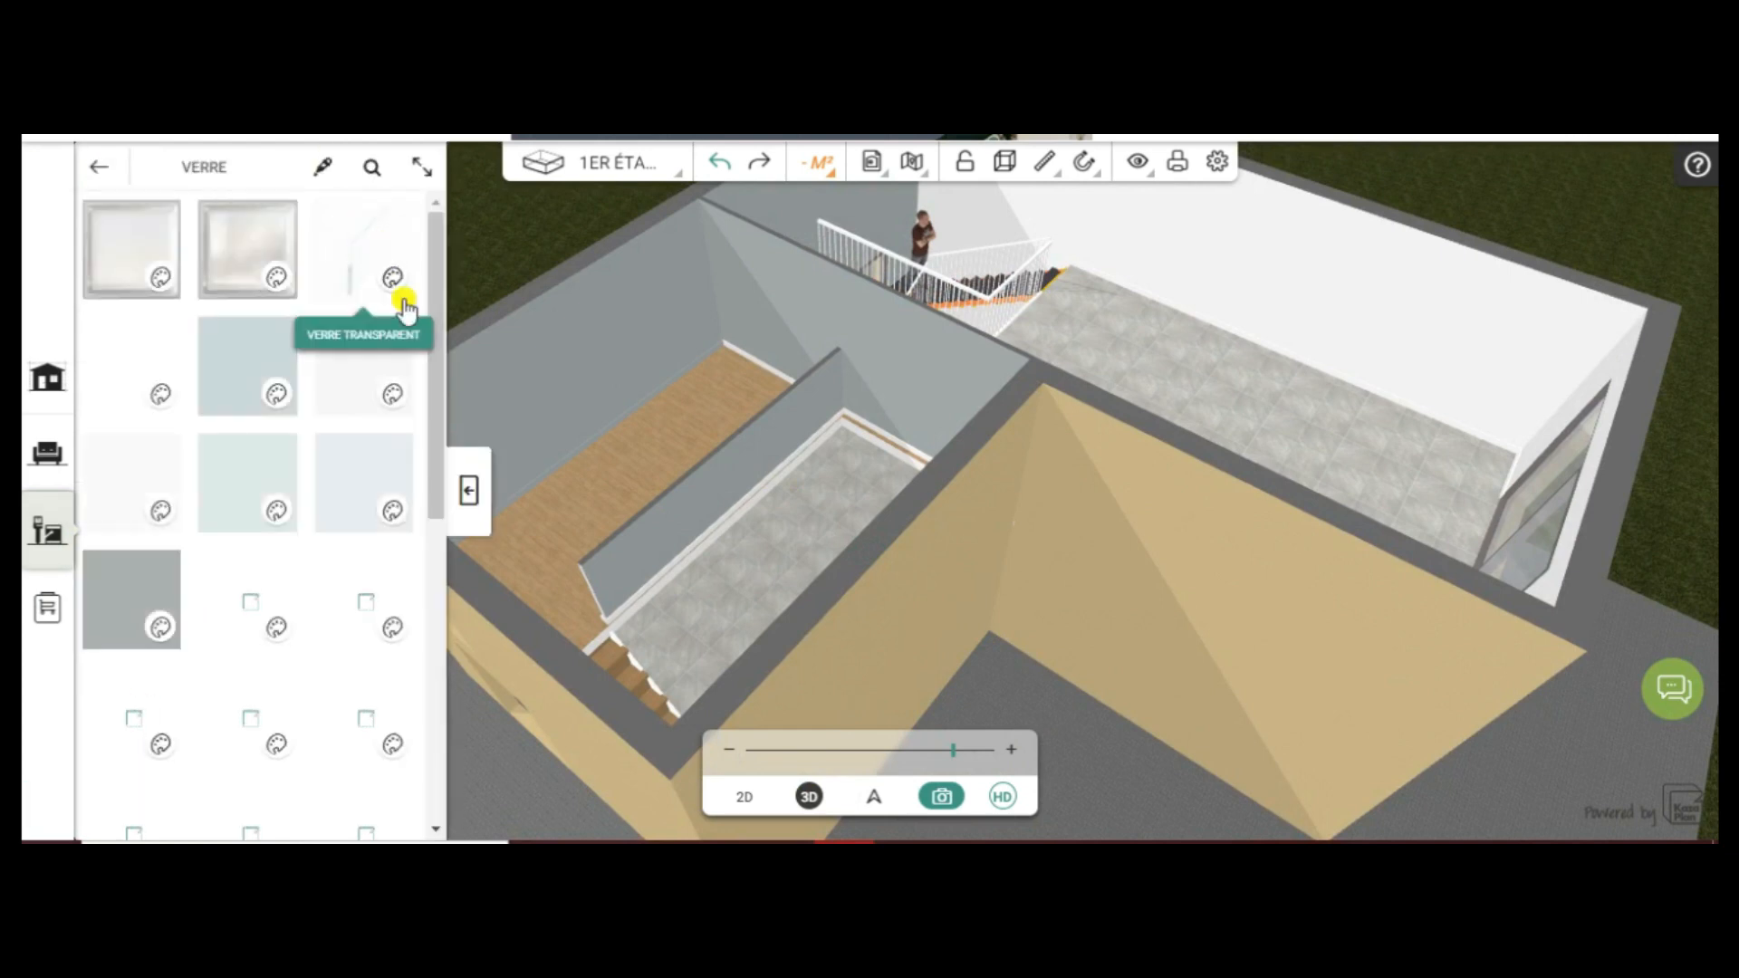
{"action": "left_click", "coordinate": [371, 256]}
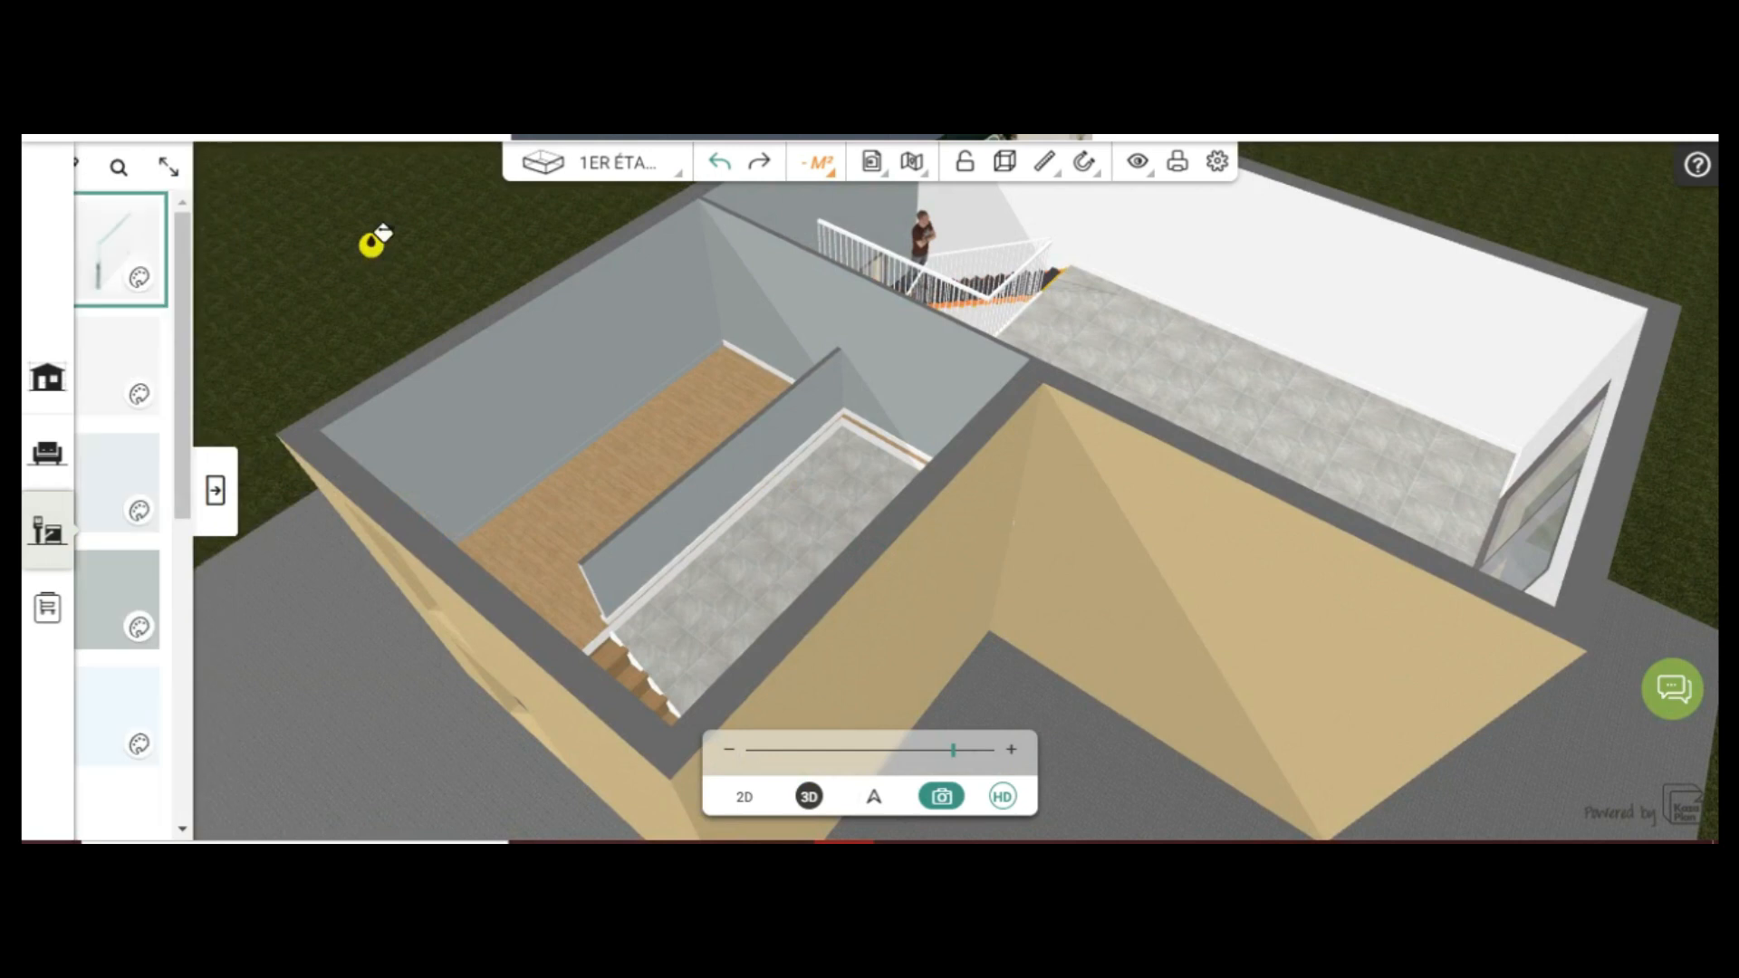
{"action": "left_click", "coordinate": [651, 538]}
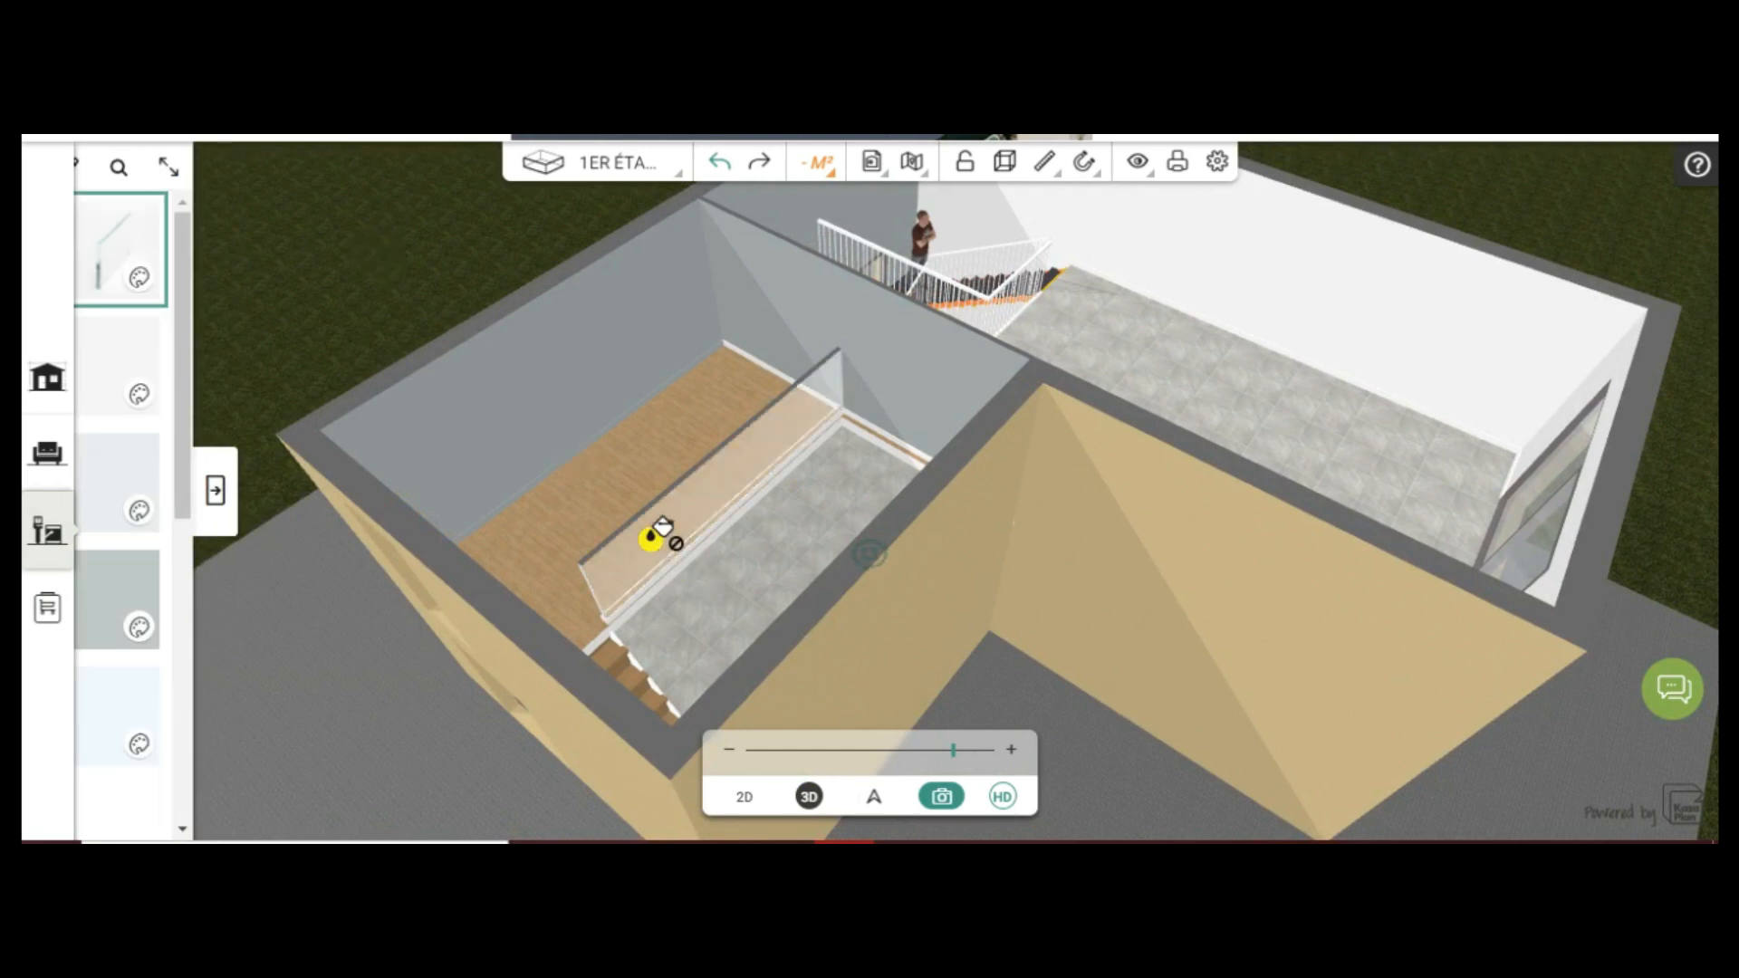
Apply the same transparent glass finish to the partition's room-side face
{"action": "scroll", "coordinate": [652, 538], "scroll_direction": "up", "scroll_amount": 5}
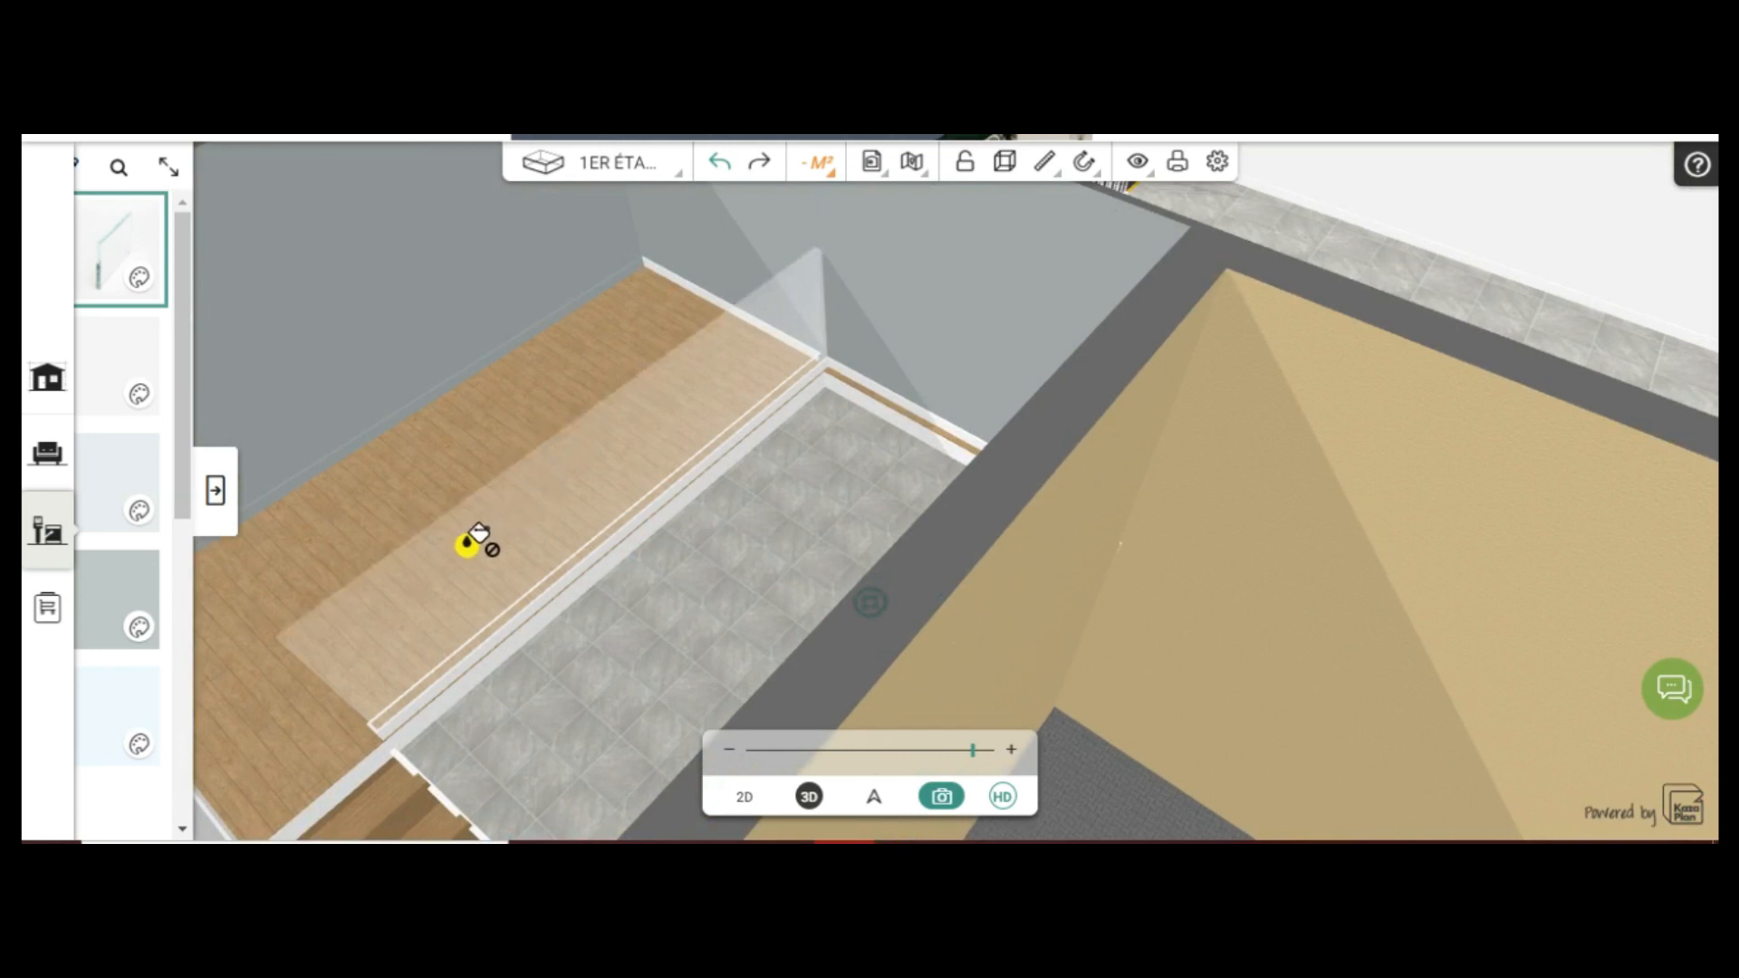
{"action": "mouse_move", "coordinate": [468, 580]}
{"action": "left_mouse_down"}
{"action": "mouse_move", "coordinate": [652, 544]}
{"action": "mouse_move", "coordinate": [986, 520]}
{"action": "mouse_move", "coordinate": [1100, 465]}
{"action": "left_mouse_up"}
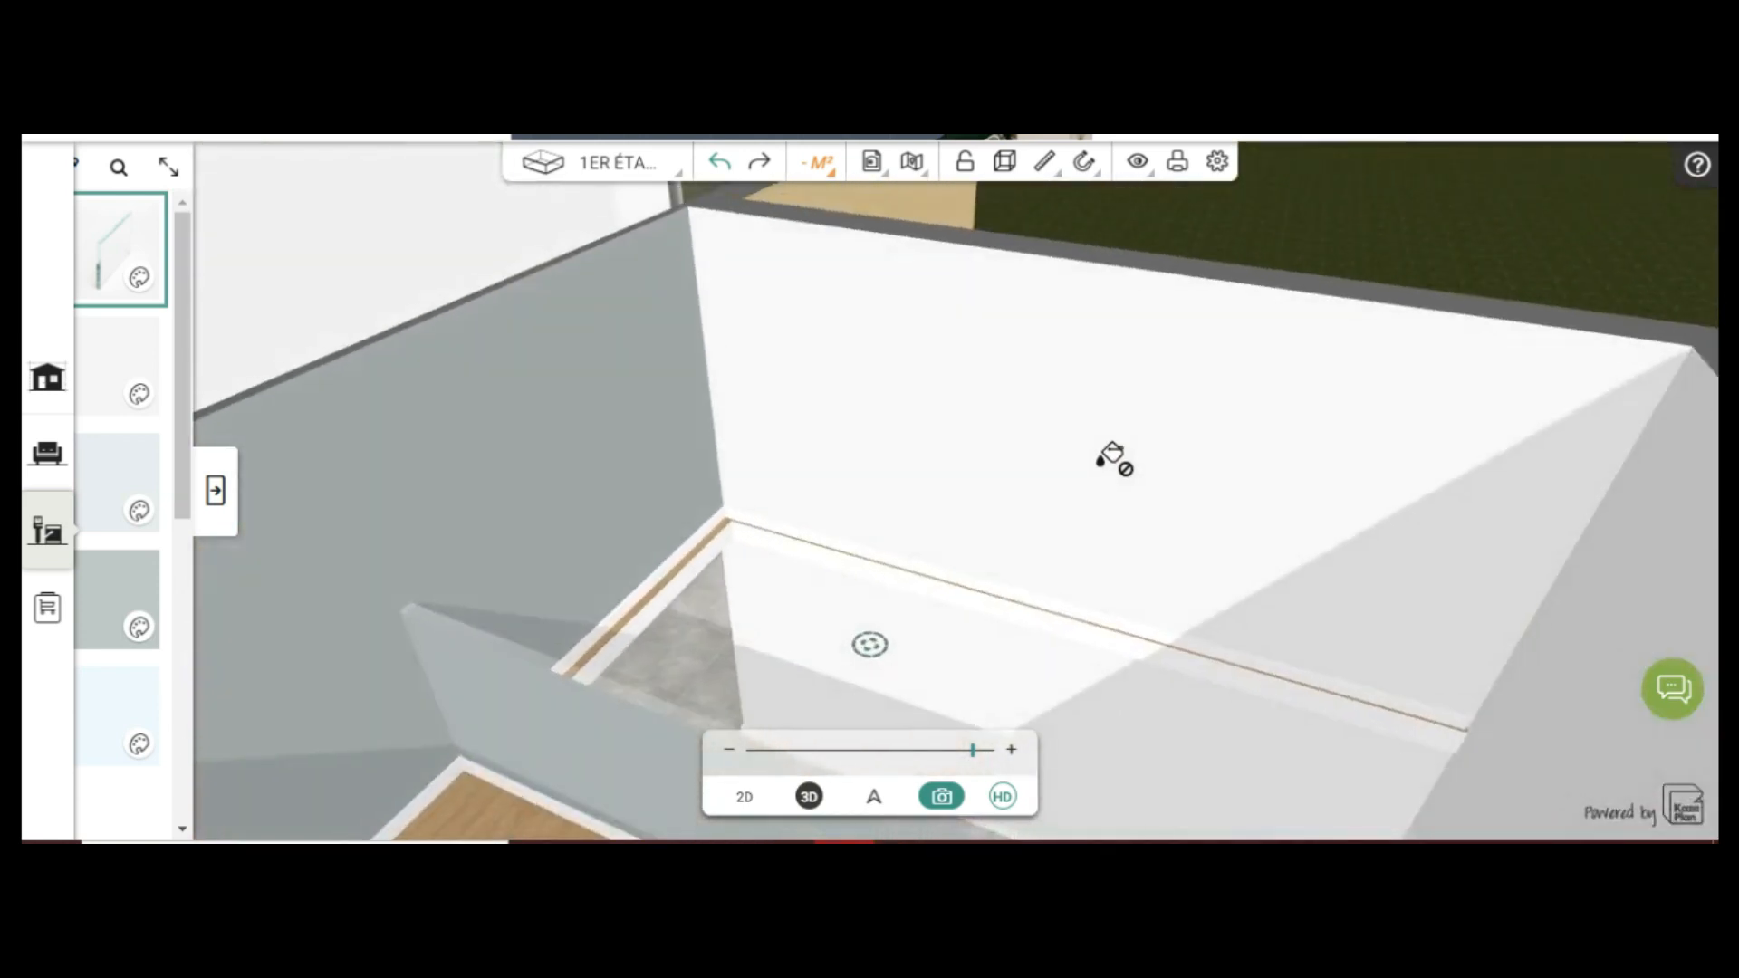
{"action": "left_click", "coordinate": [619, 712]}
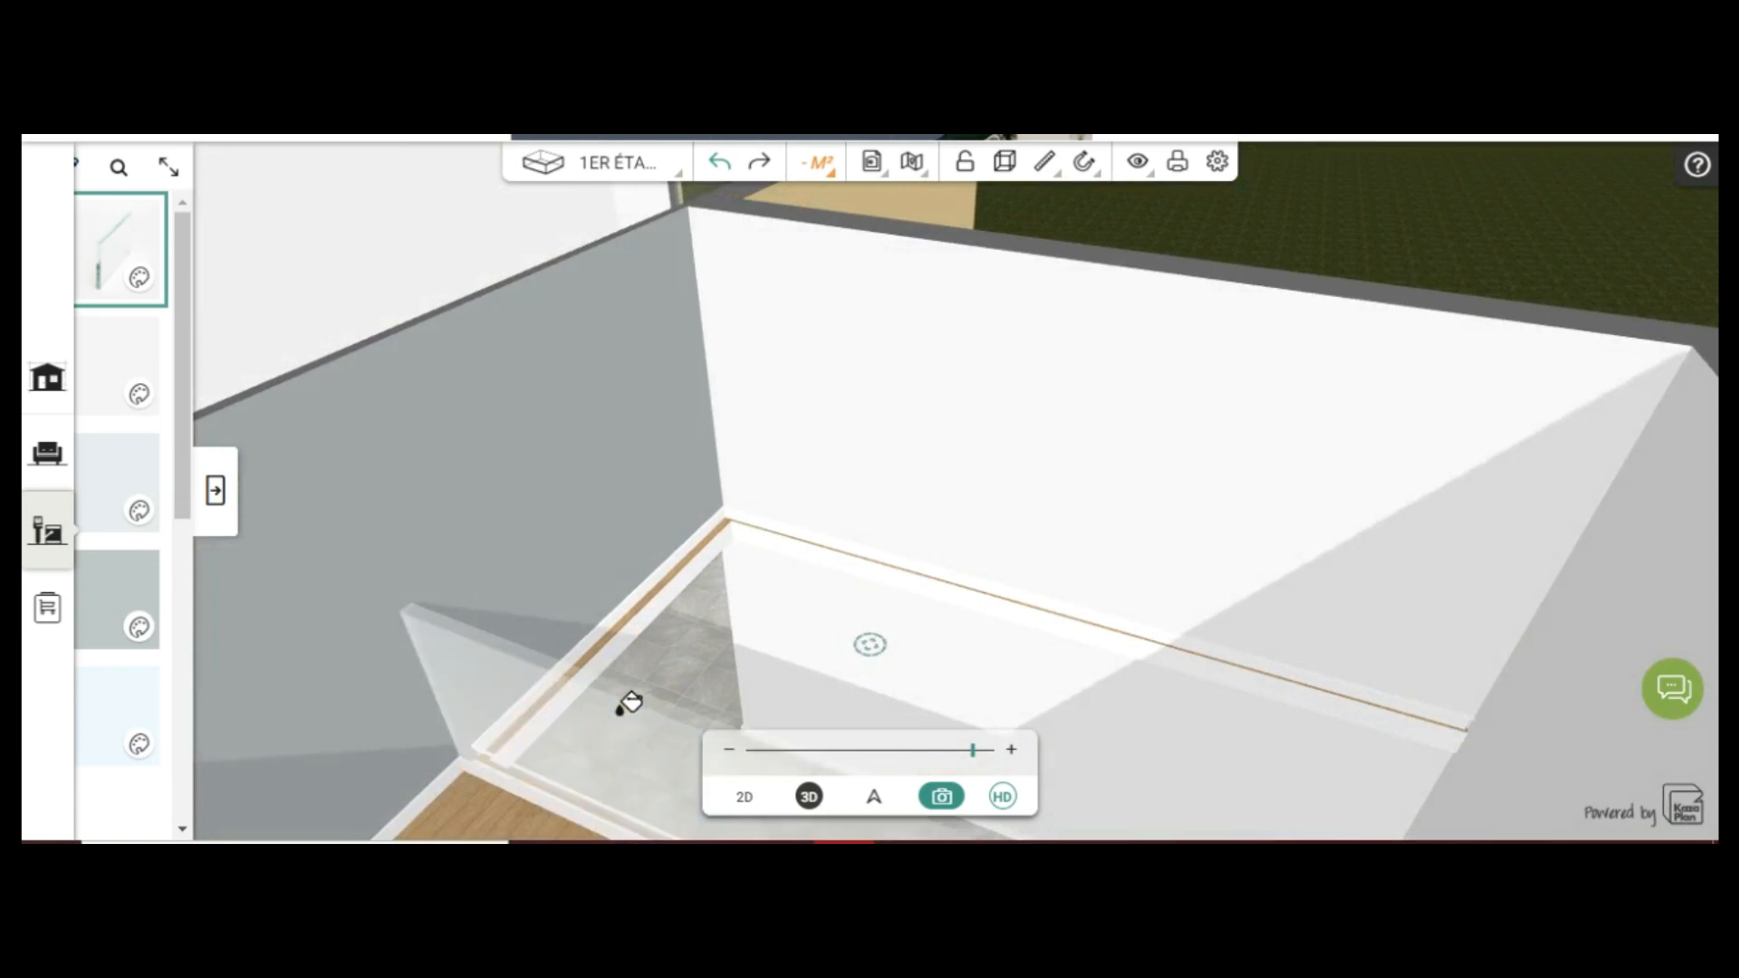
Examine the glass partition, the stair access and the stairwell opening from several angles in 3D, ending the finish application
{"action": "left_click_drag", "start_coordinate": [830, 633], "coordinate": [438, 710]}
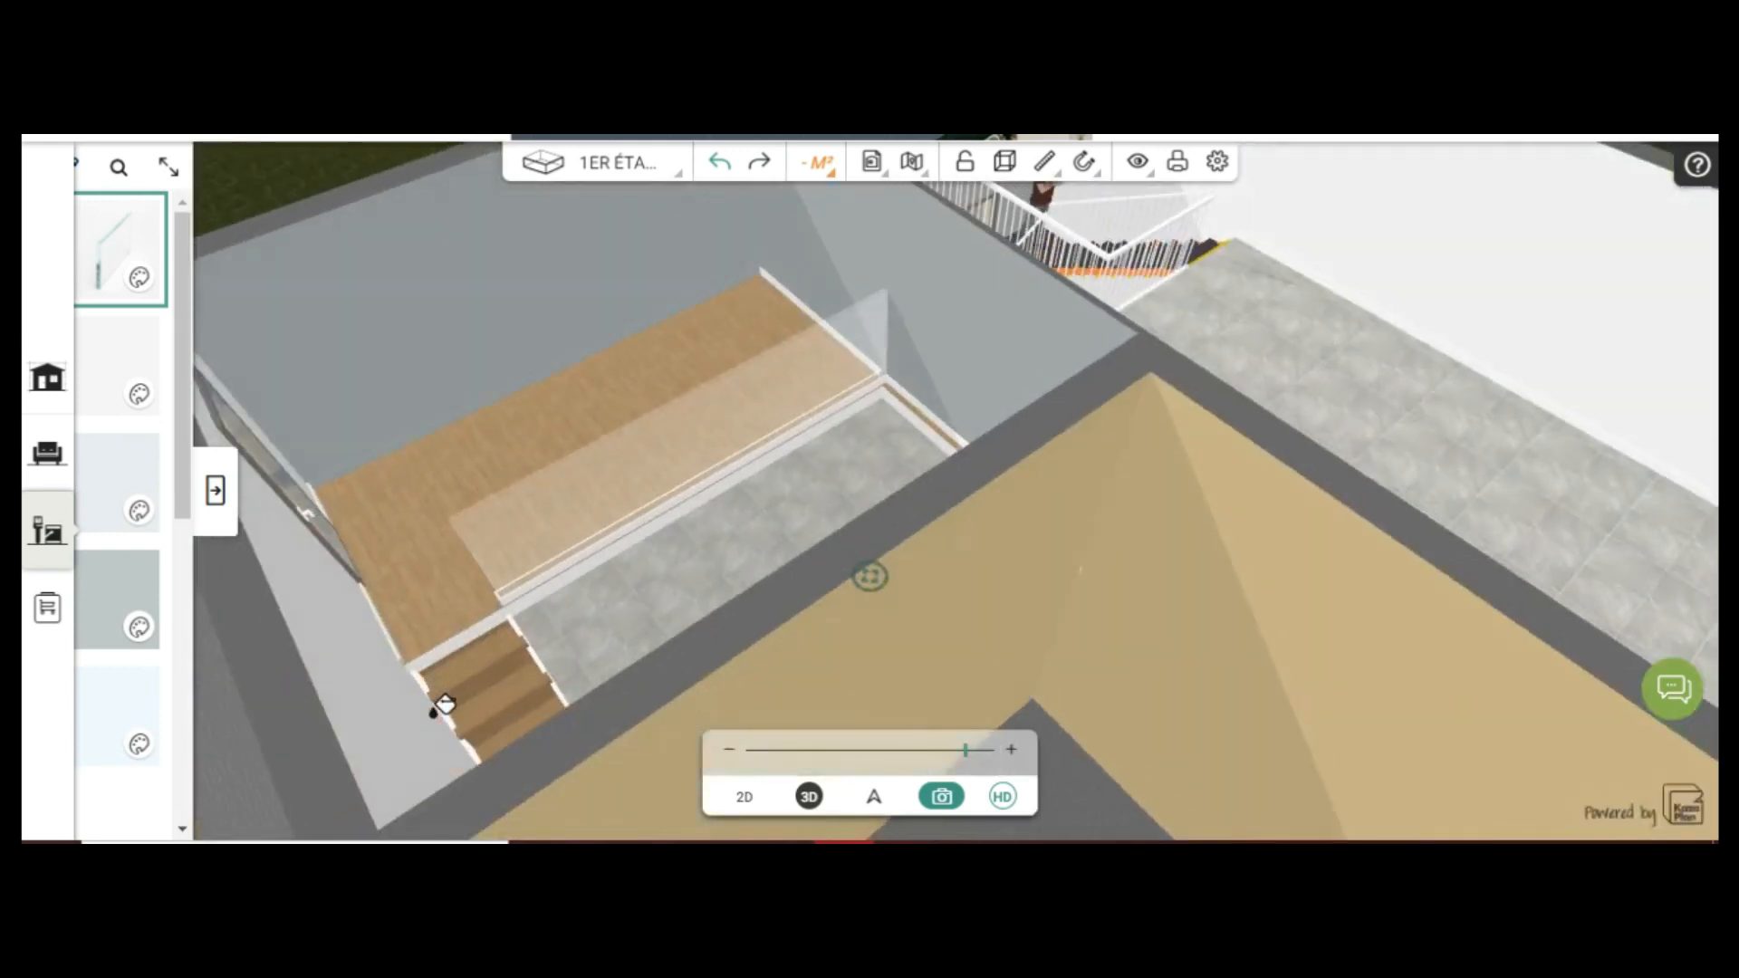
{"action": "left_click_drag", "start_coordinate": [704, 584], "coordinate": [698, 538]}
{"action": "scroll", "coordinate": [696, 534], "scroll_direction": "up", "scroll_amount": 5}
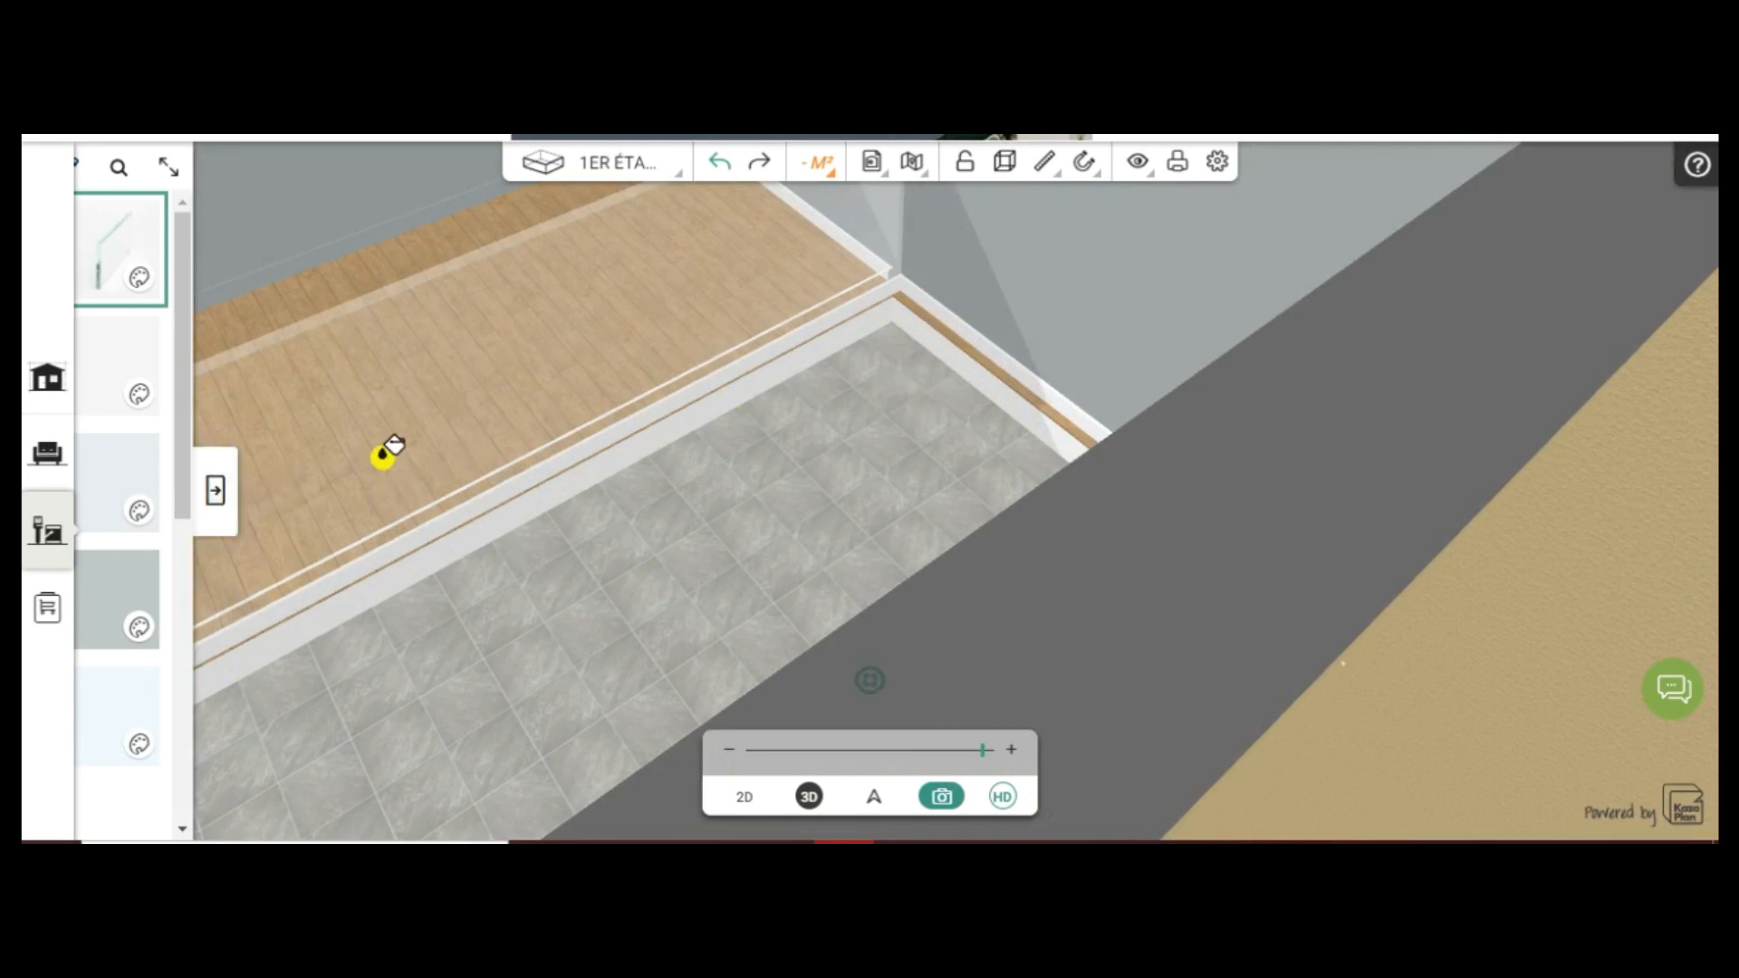
{"action": "left_click", "coordinate": [218, 495]}
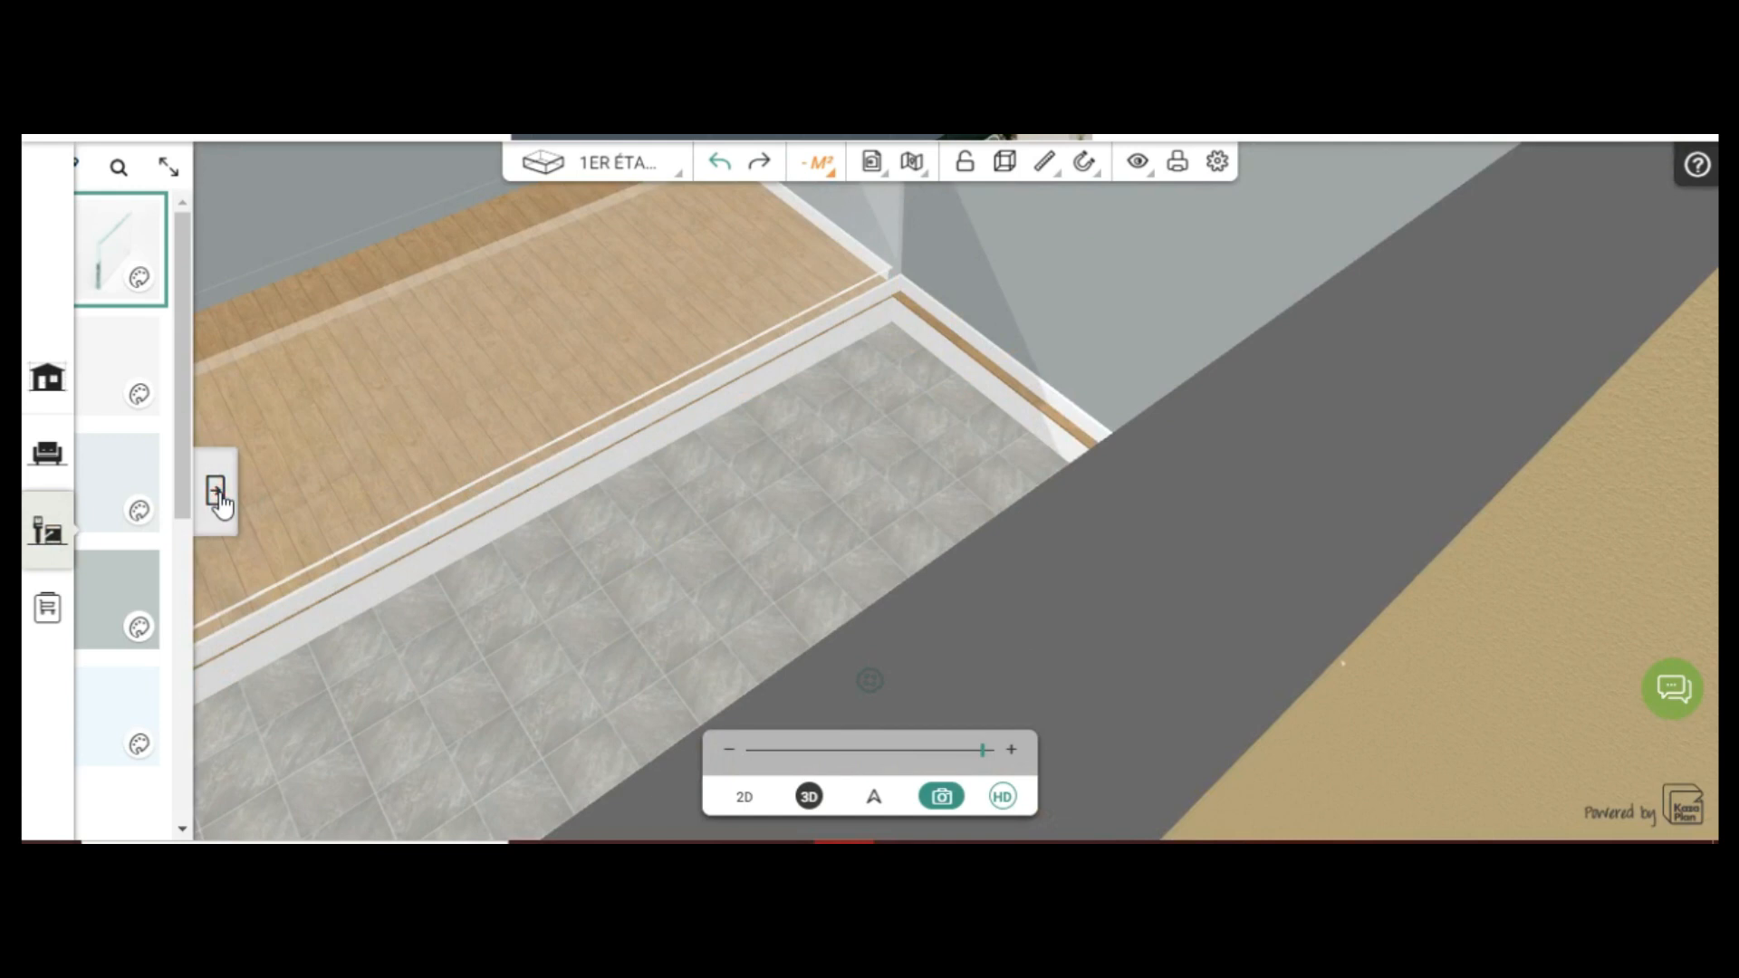
{"action": "left_click", "coordinate": [470, 493]}
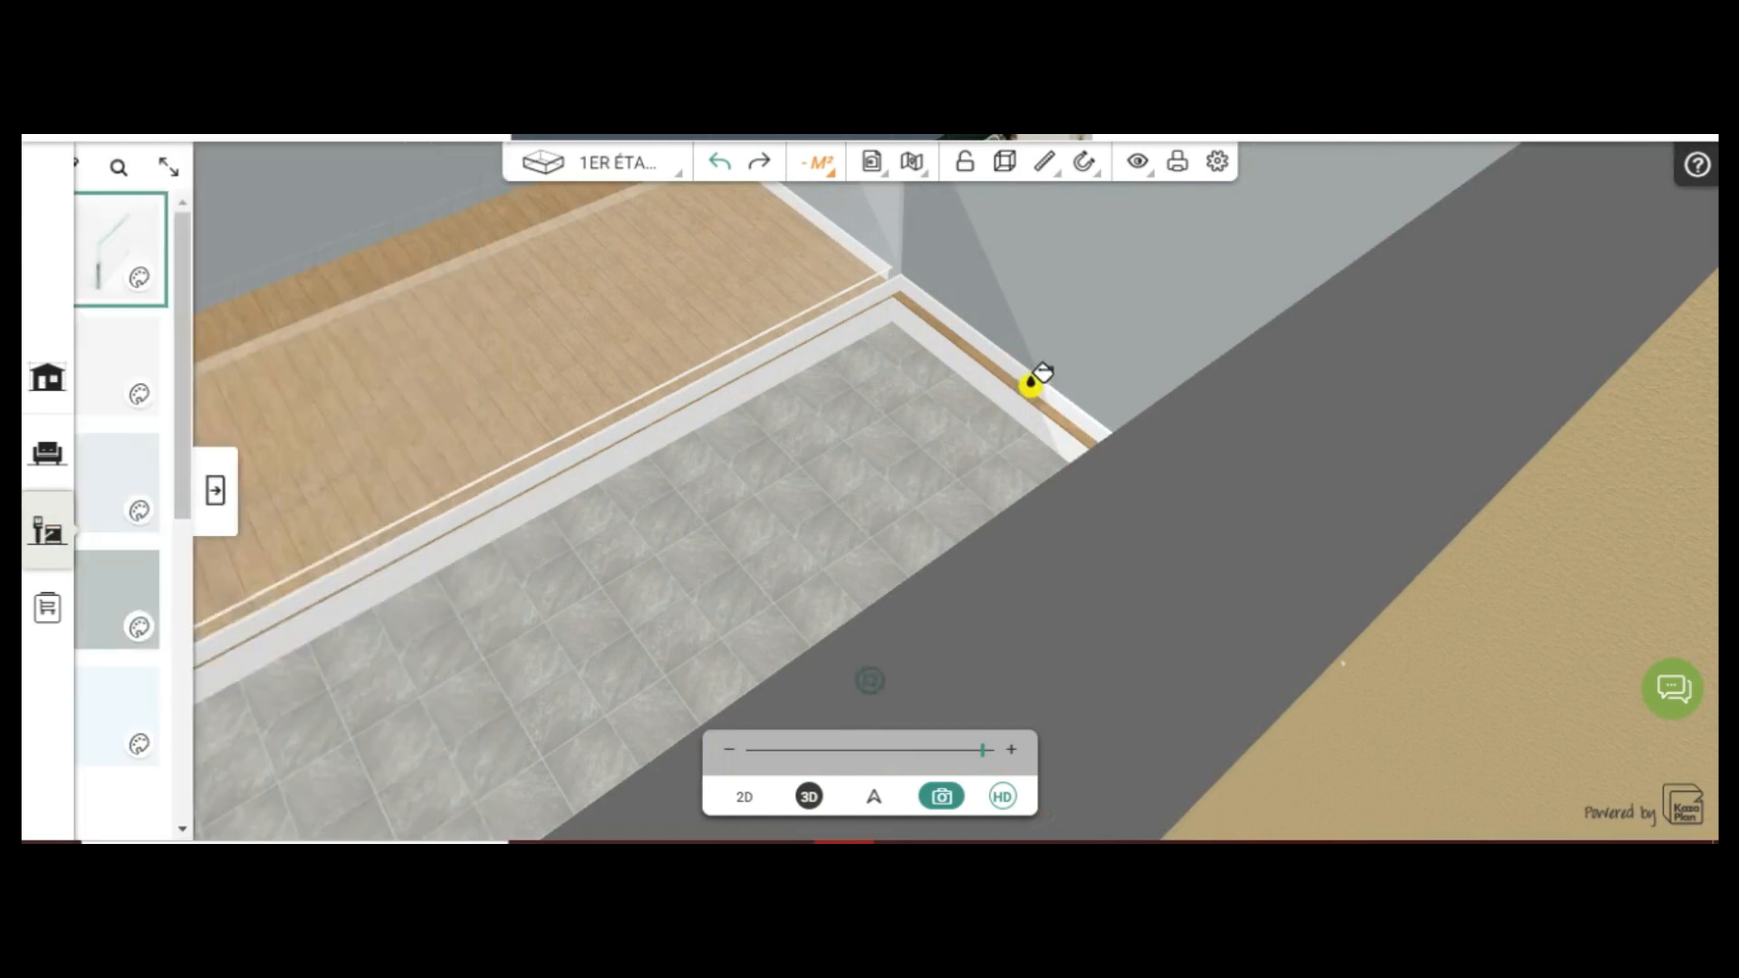
{"action": "left_click", "coordinate": [744, 797]}
{"action": "key", "text": "Escape"}
{"action": "left_click", "coordinate": [741, 799]}
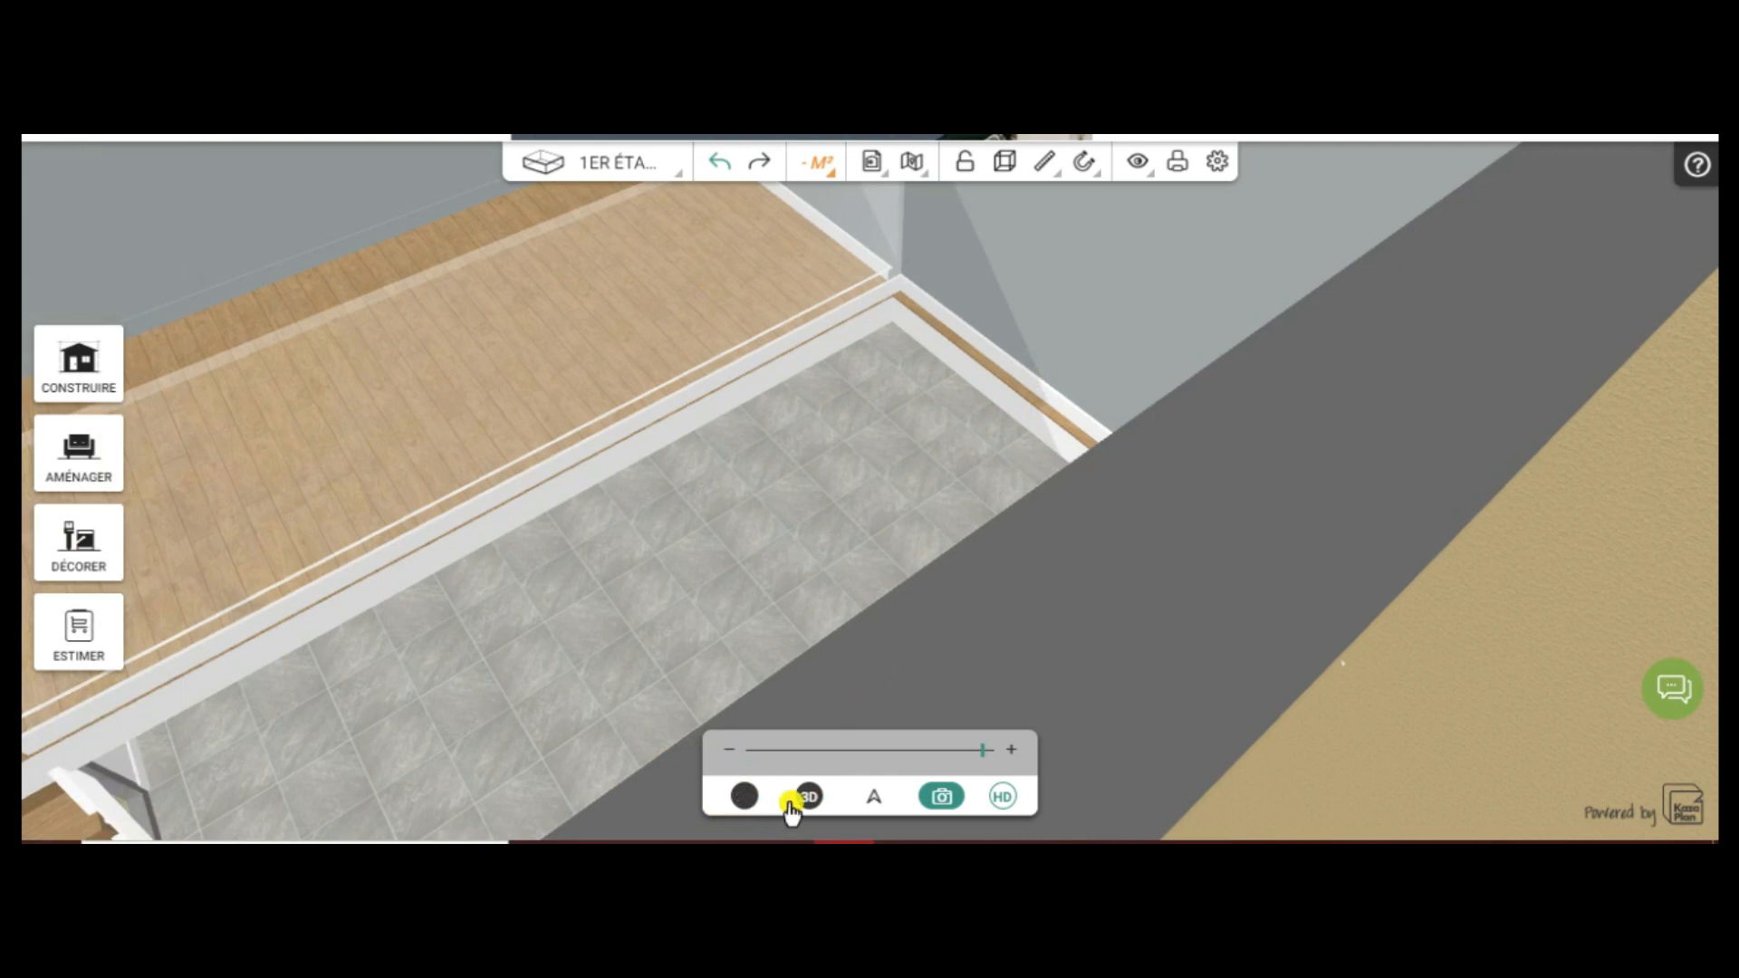
{"action": "left_click_drag", "start_coordinate": [826, 650], "coordinate": [729, 763]}
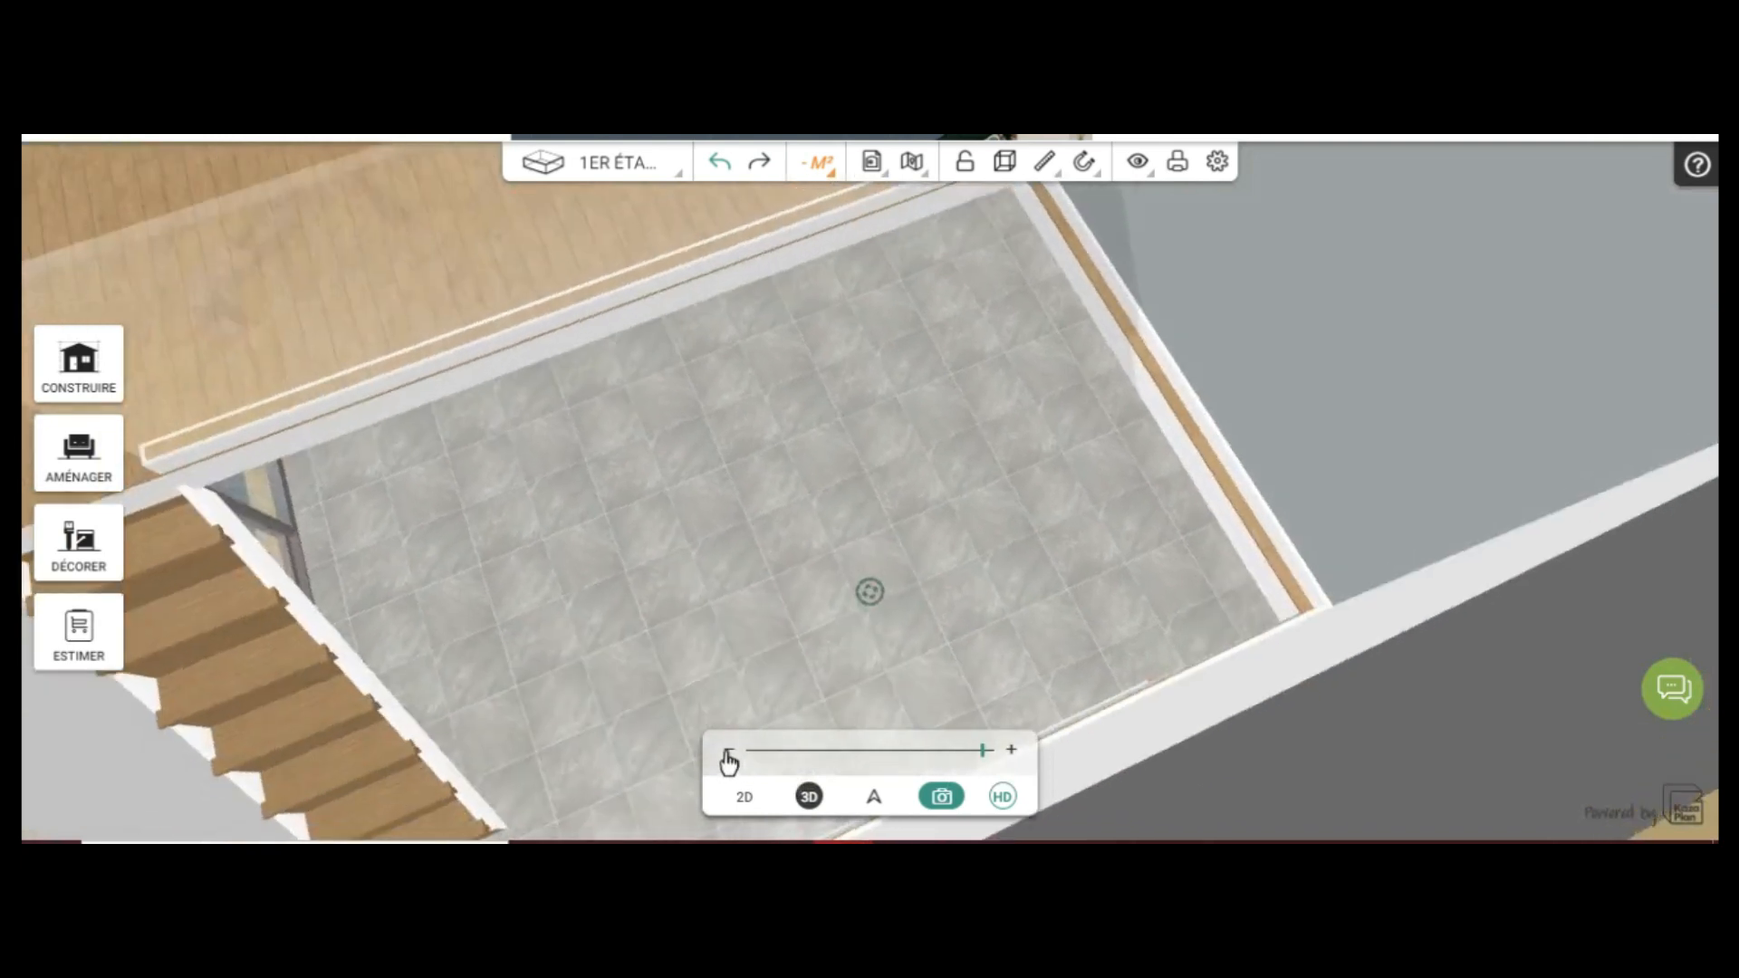
{"action": "scroll", "coordinate": [657, 540], "scroll_direction": "down", "scroll_amount": 5}
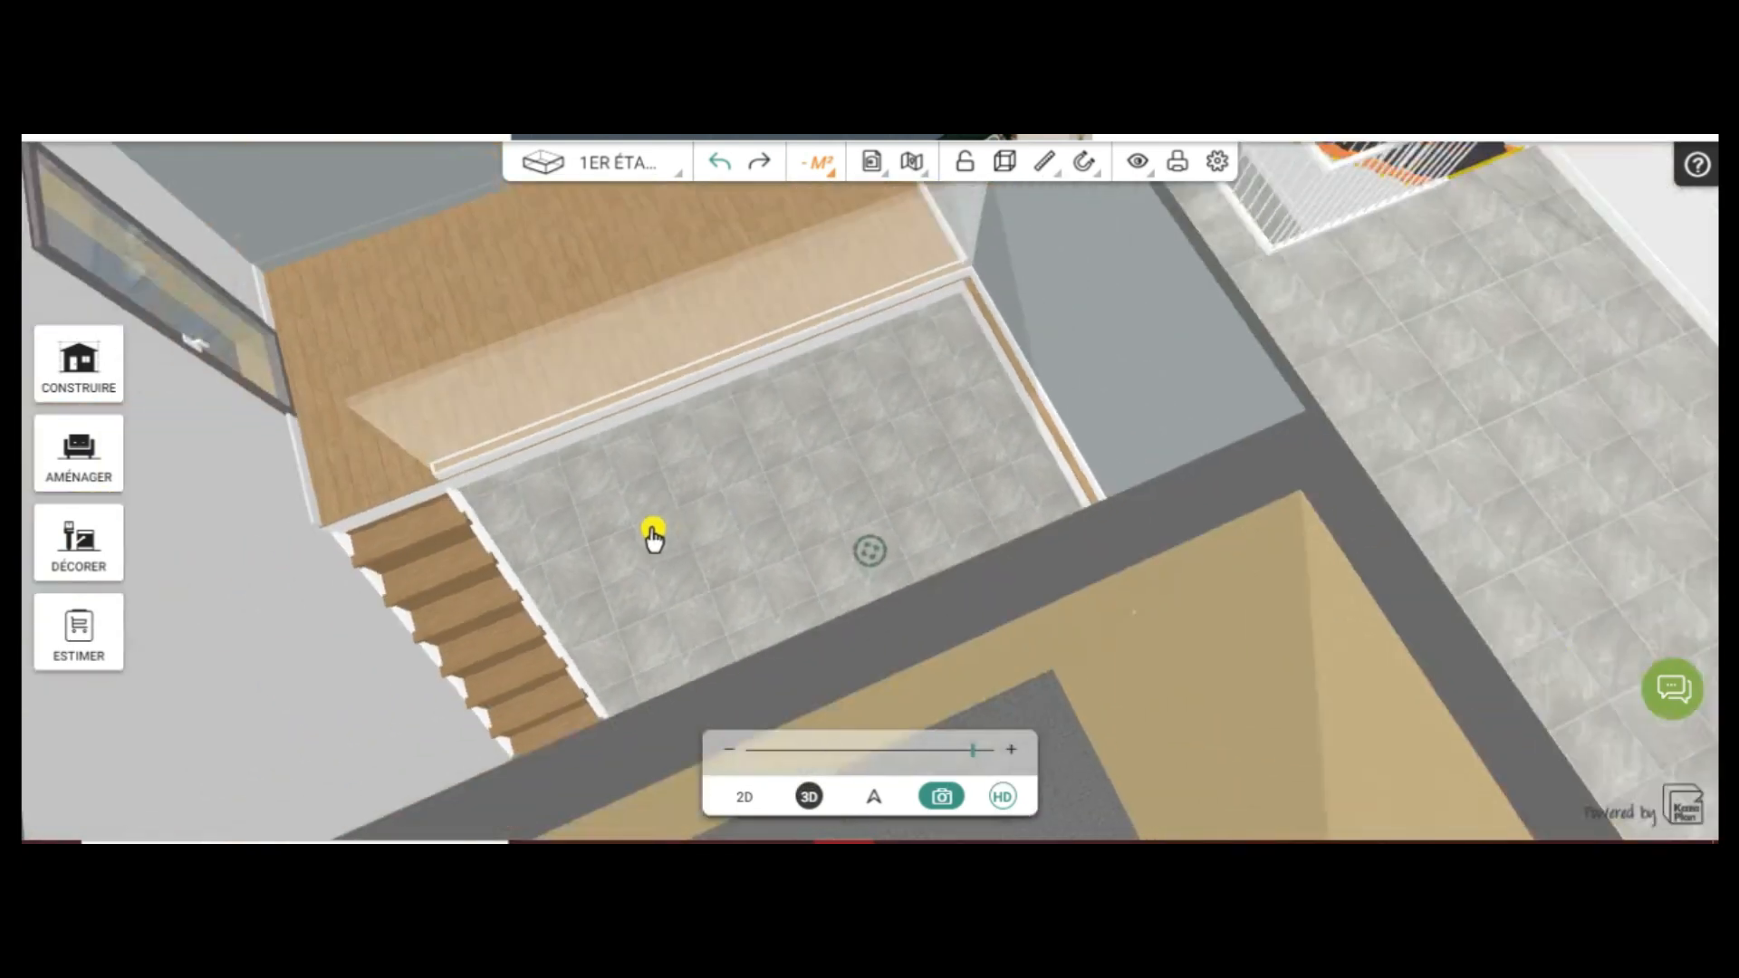
{"action": "left_click_drag", "start_coordinate": [639, 540], "coordinate": [510, 595]}
{"action": "left_click_drag", "start_coordinate": [637, 505], "coordinate": [911, 472]}
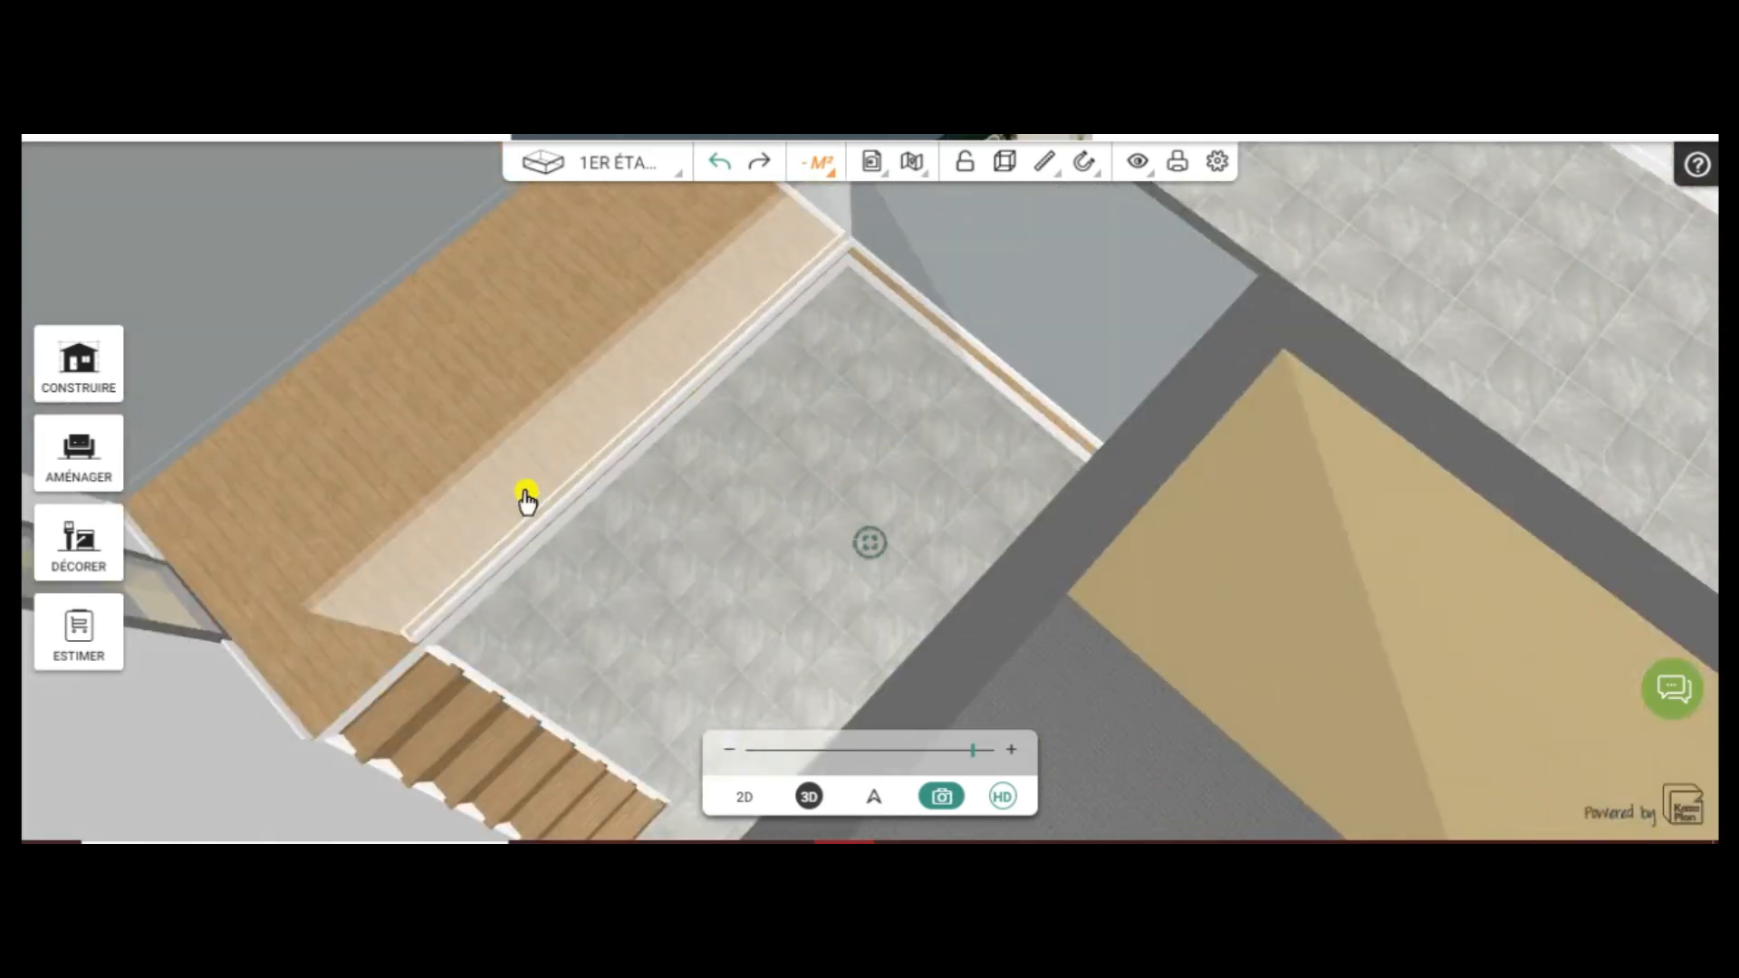
In the 2D plan, shorten the stairwell opening by moving the edge opposite the stairs to about 194 cm from the inner wall
{"action": "left_click", "coordinate": [740, 794]}
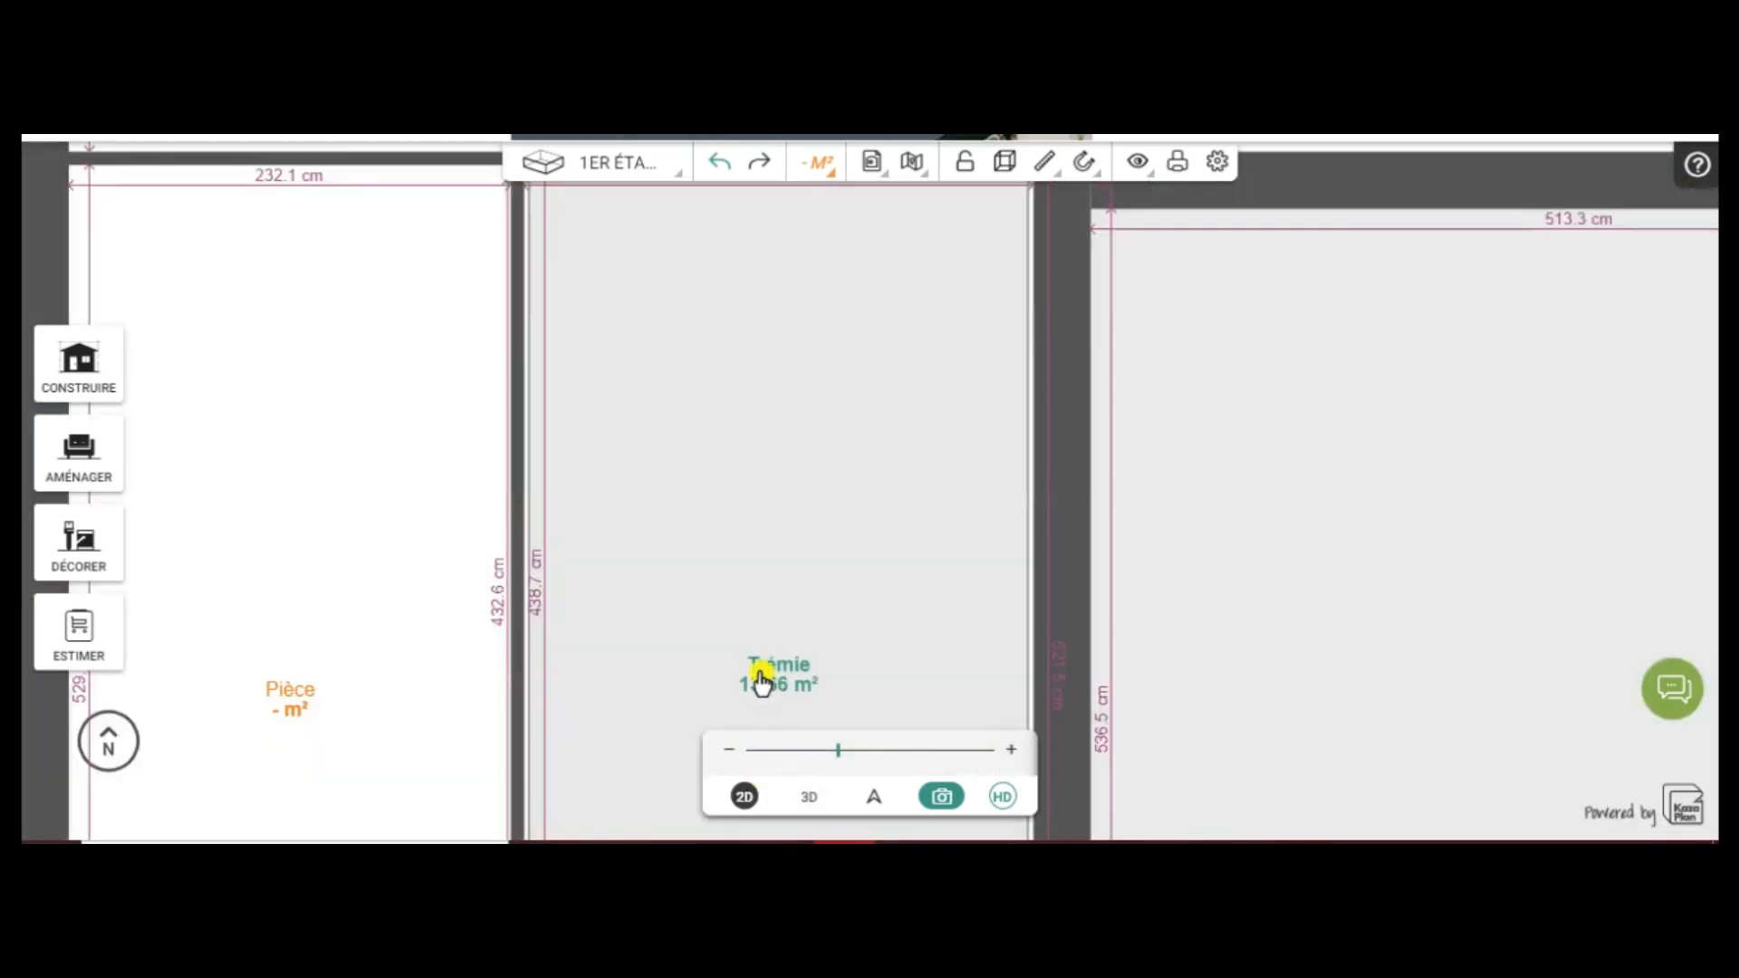
{"action": "scroll", "coordinate": [752, 668], "scroll_direction": "down", "scroll_amount": 3}
{"action": "left_click_drag", "start_coordinate": [1100, 695], "coordinate": [1091, 528]}
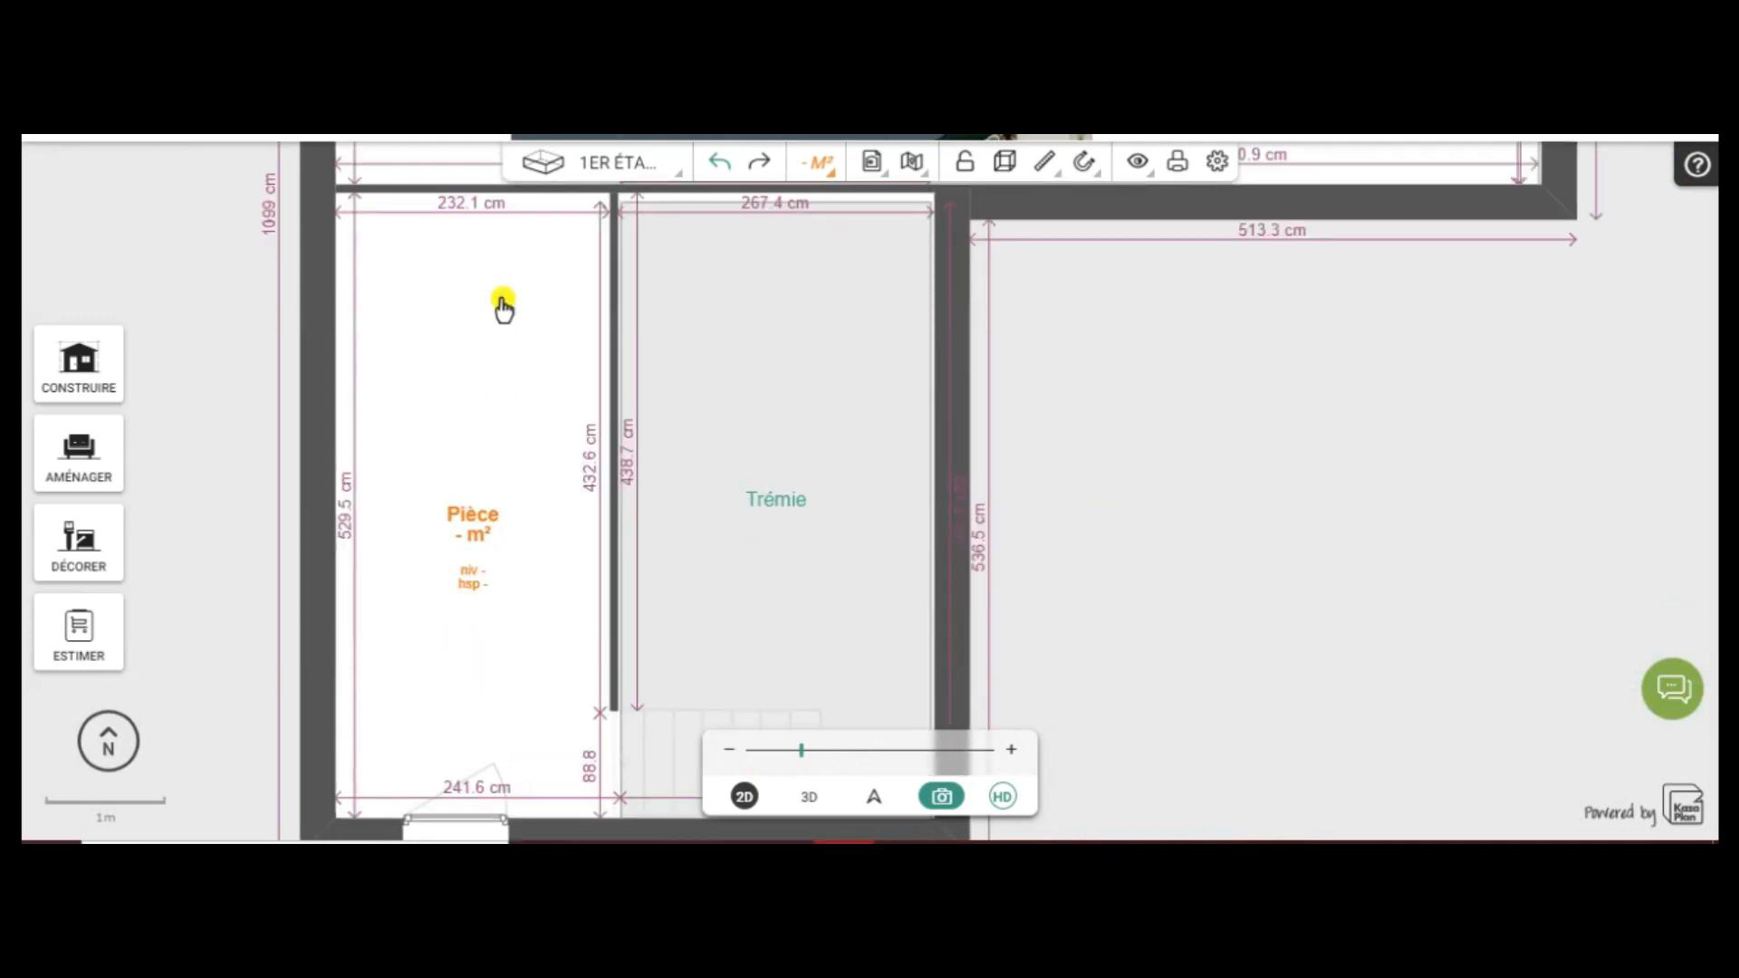
{"action": "left_click", "coordinate": [740, 203]}
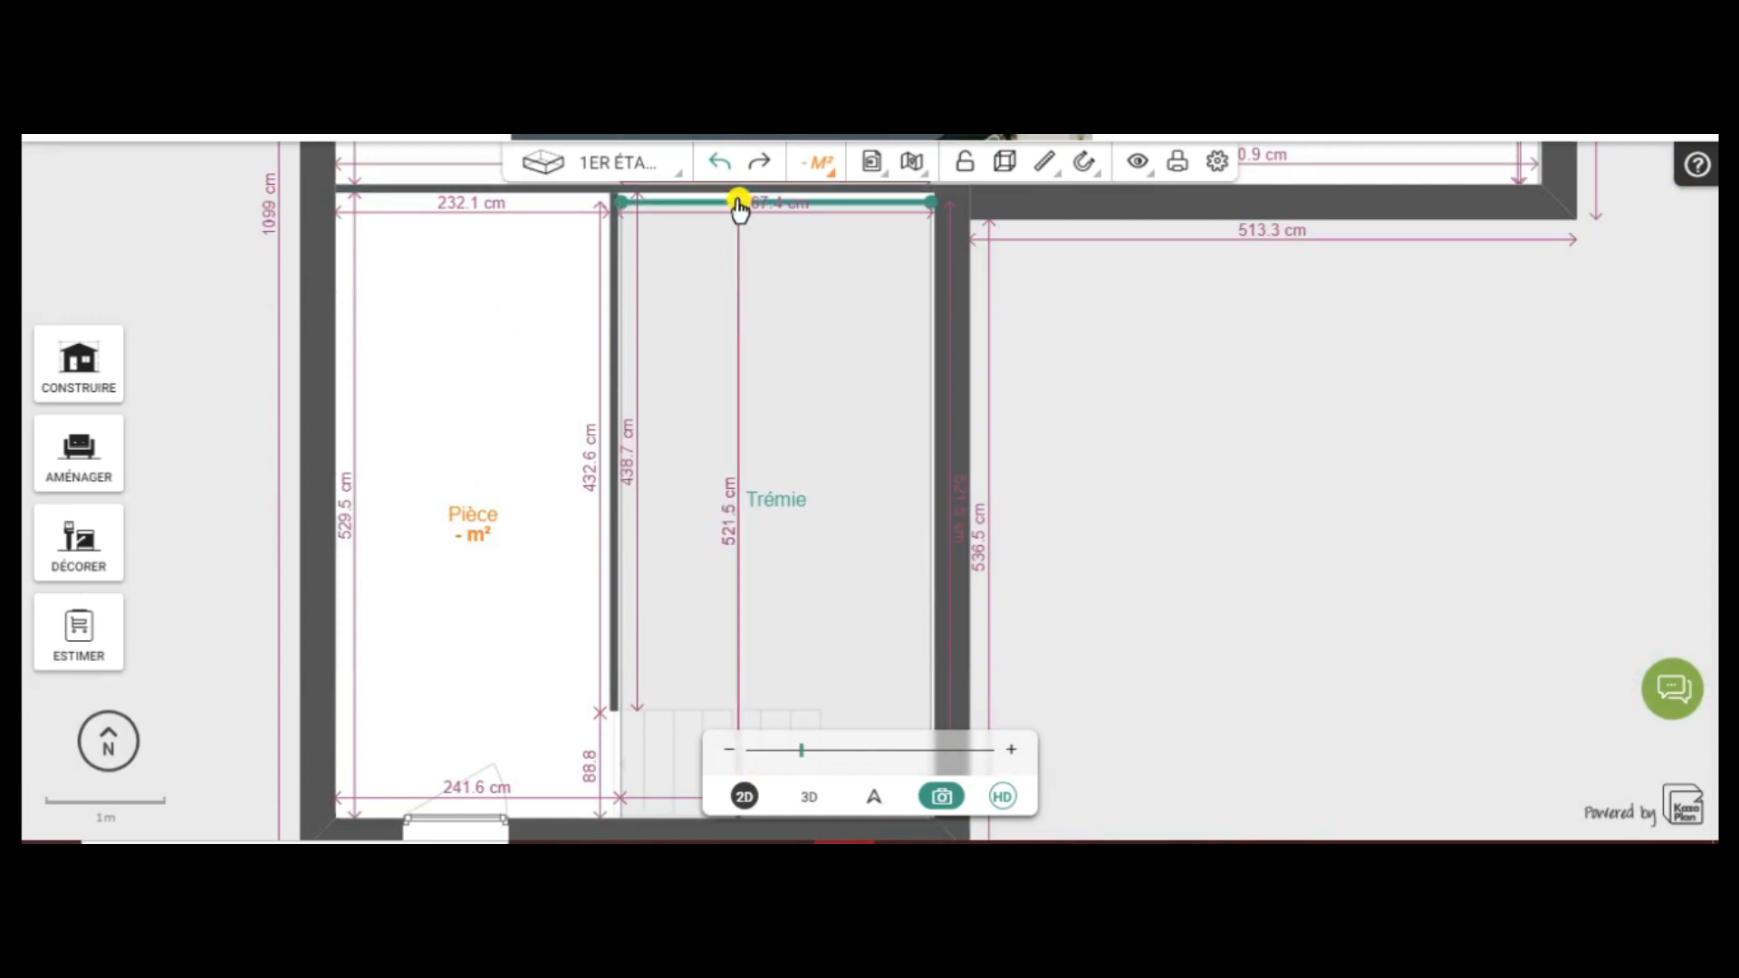
{"action": "left_click_drag", "start_coordinate": [739, 203], "coordinate": [729, 438]}
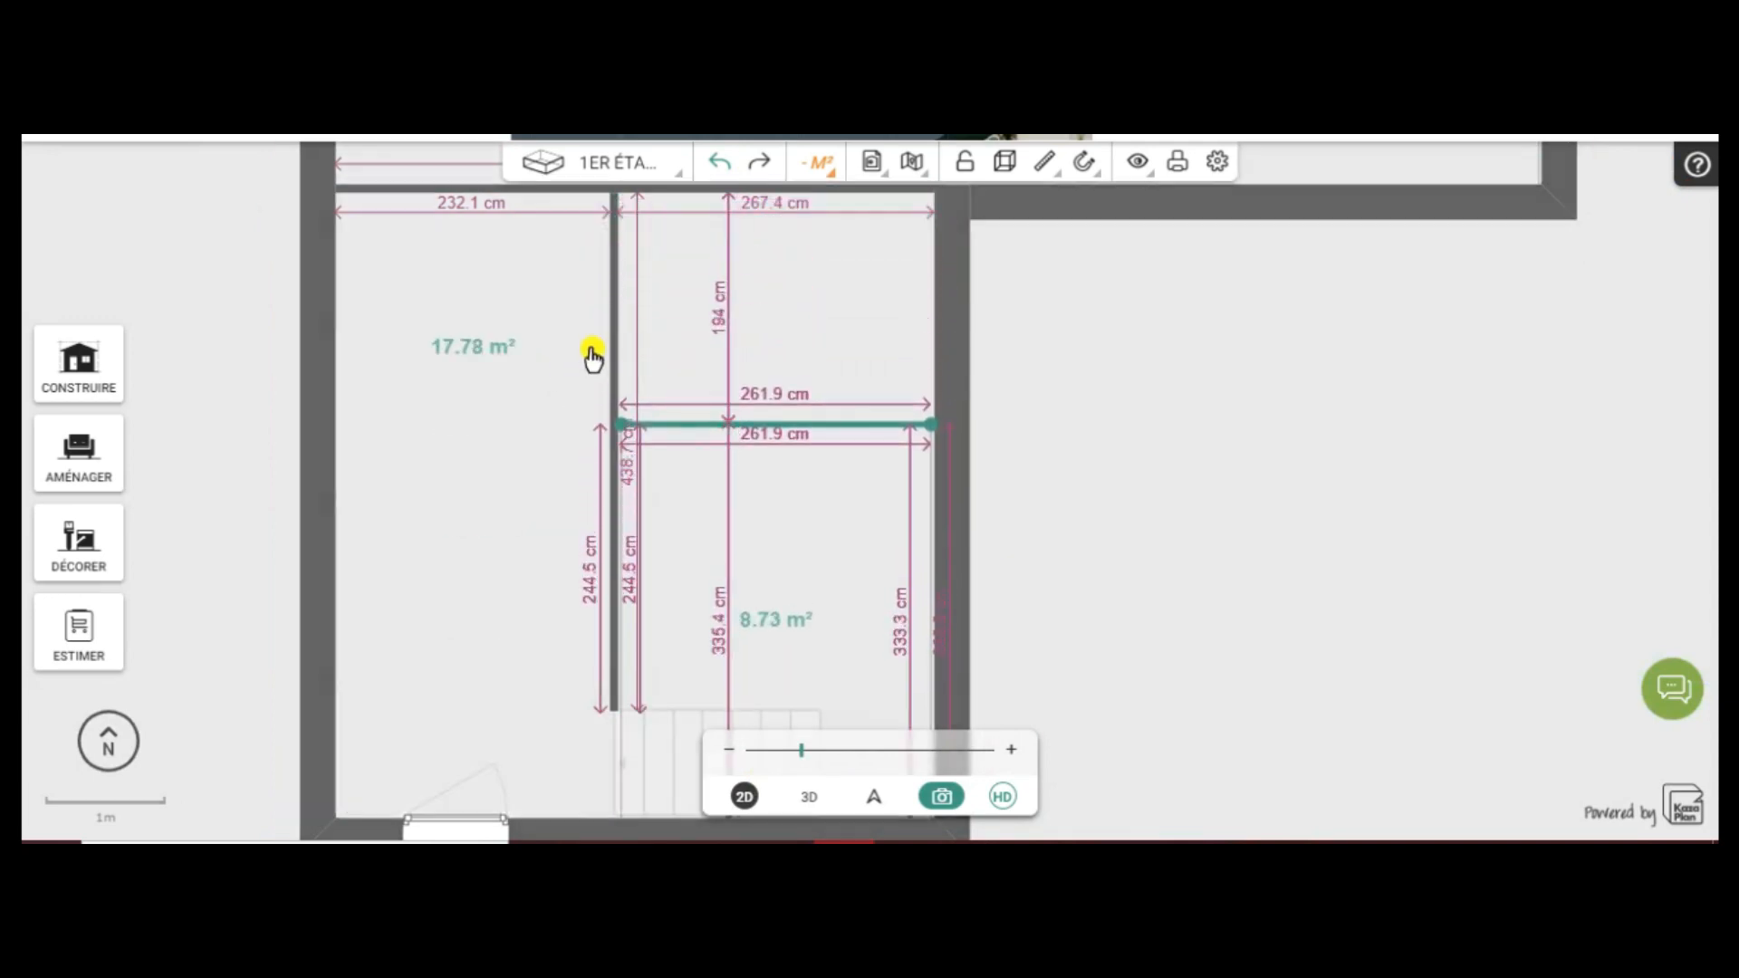
Split the low partition about 156 cm from the inner wall and swing that section across to the outer wall at a right angle
{"action": "left_click", "coordinate": [609, 372]}
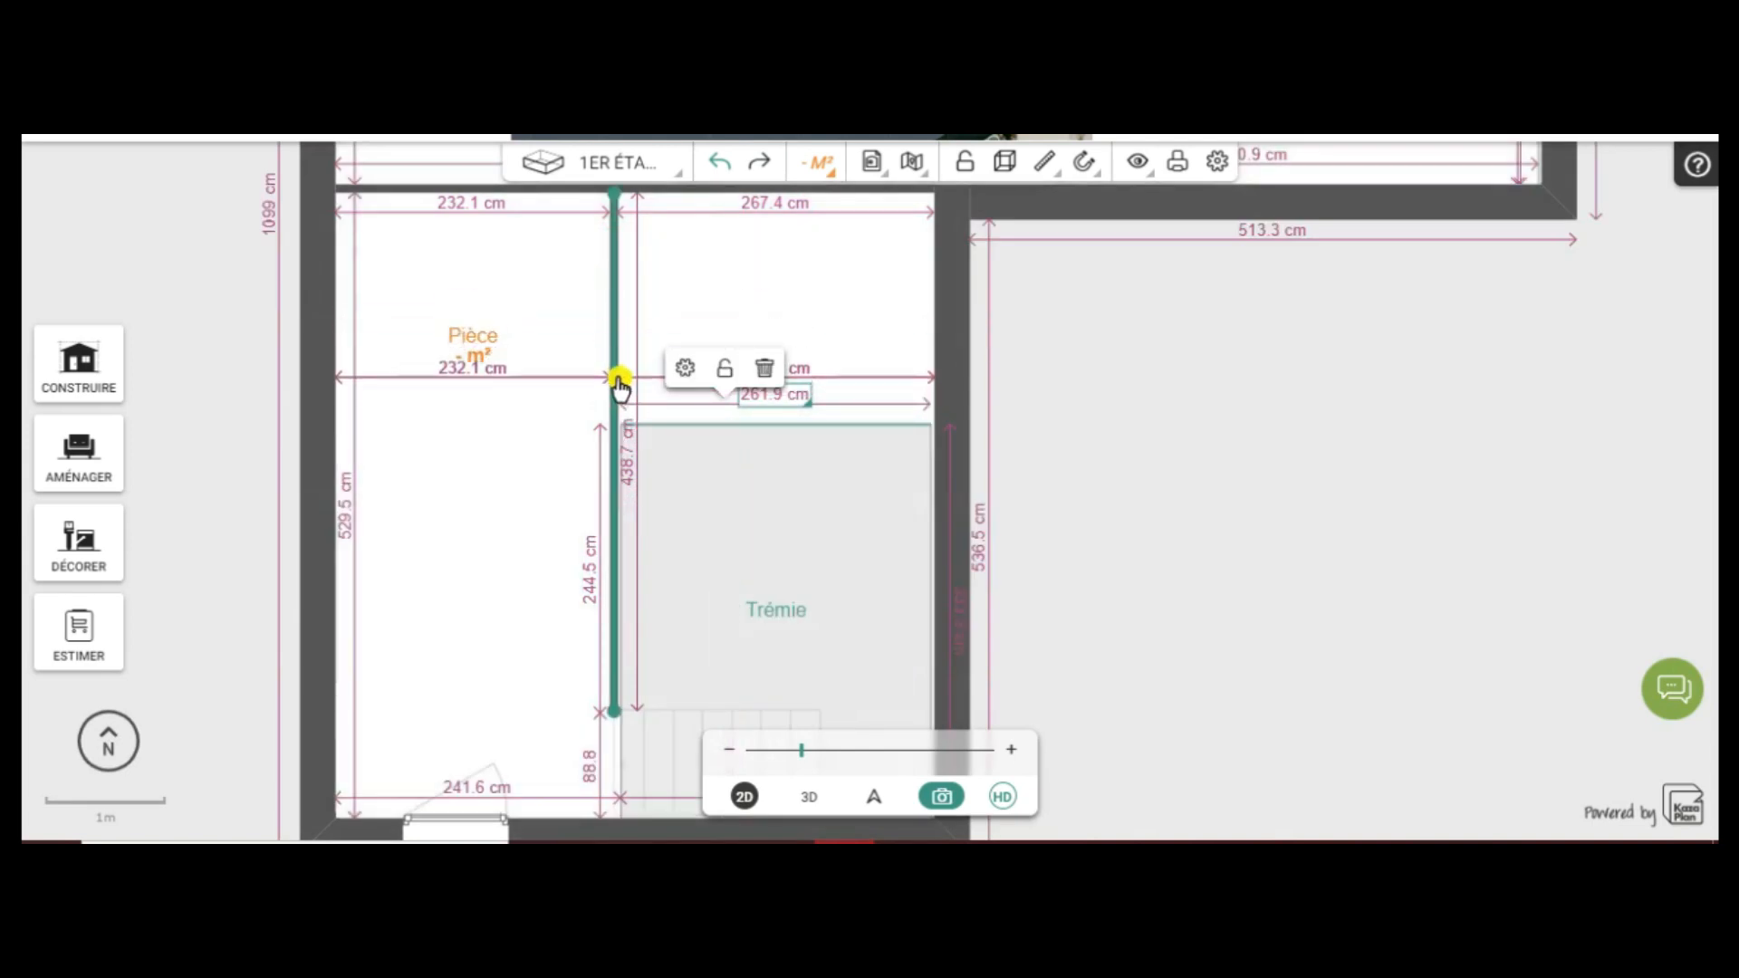
{"action": "left_click", "coordinate": [617, 379]}
{"action": "double_click", "coordinate": [616, 379]}
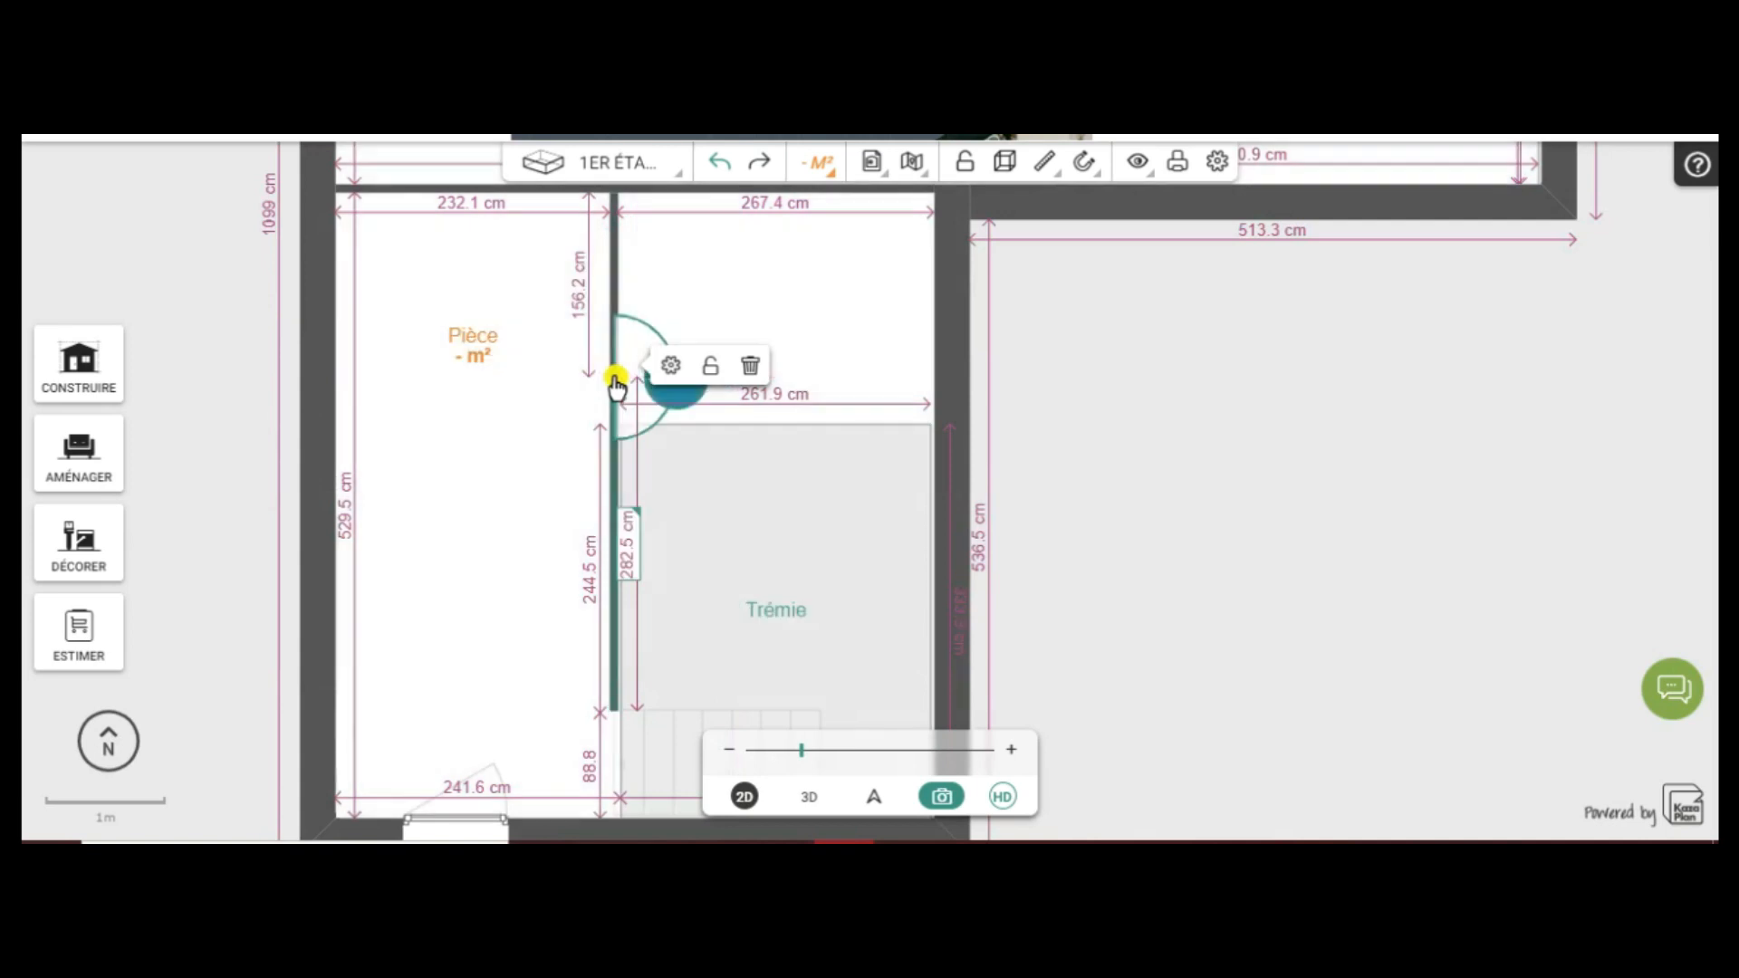
{"action": "left_click_drag", "start_coordinate": [616, 379], "coordinate": [935, 400]}
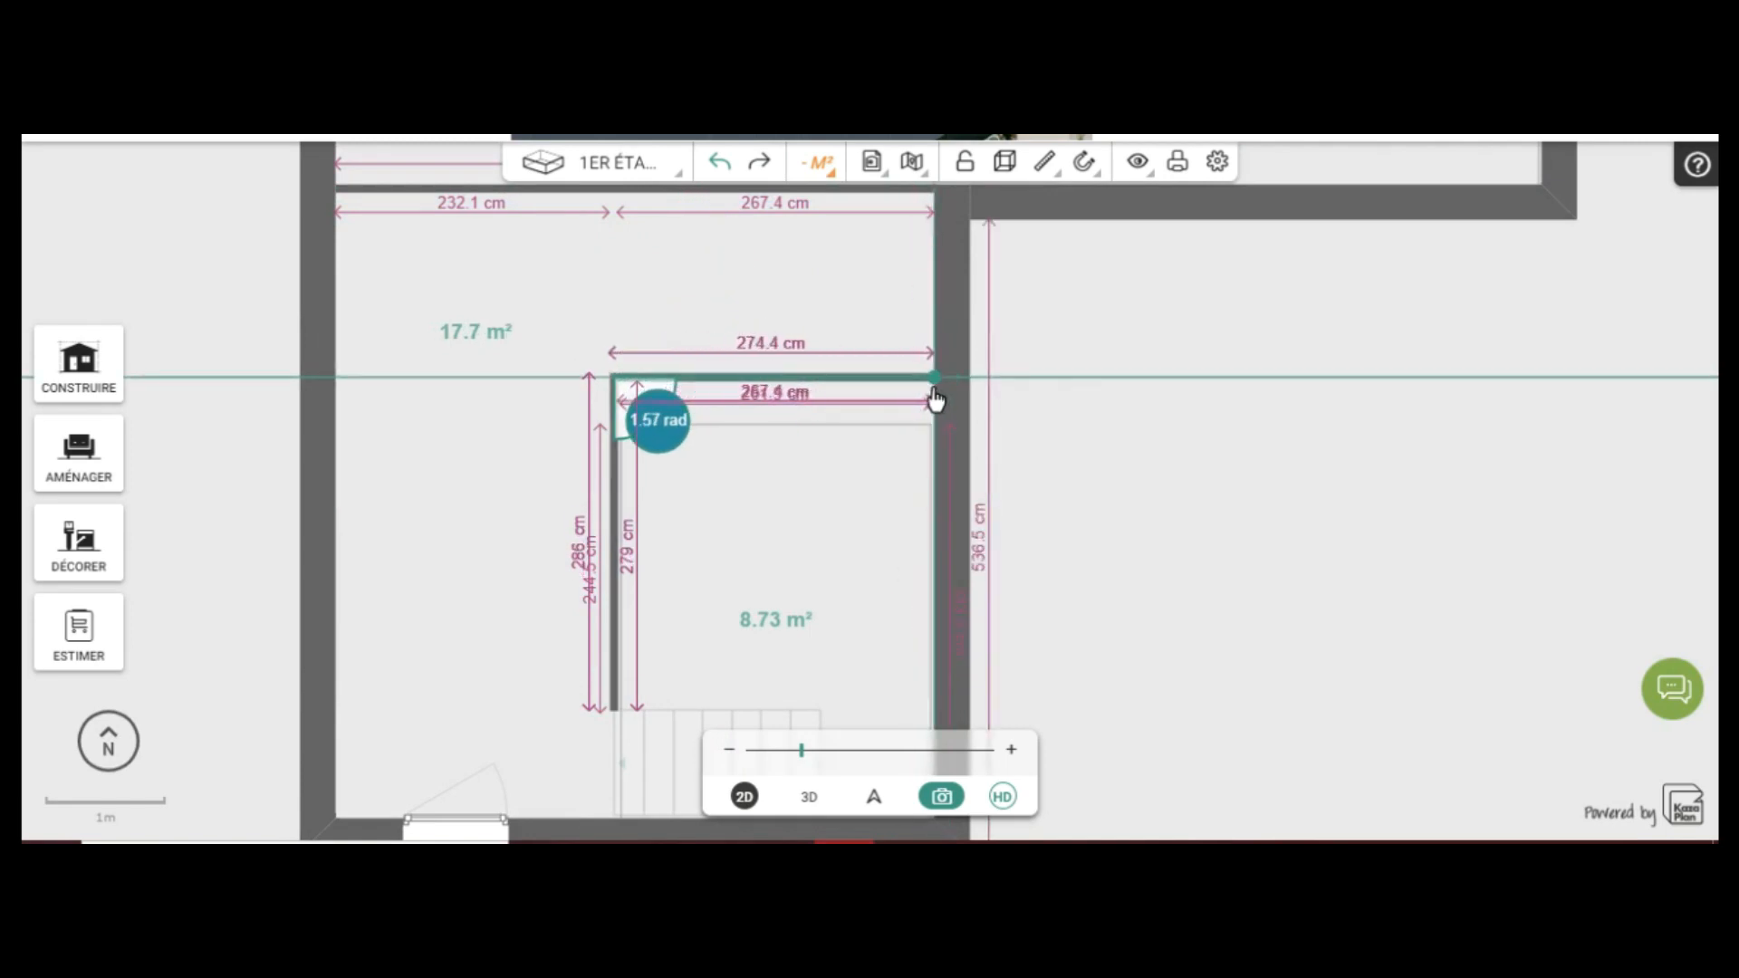
{"action": "left_click", "coordinate": [521, 498]}
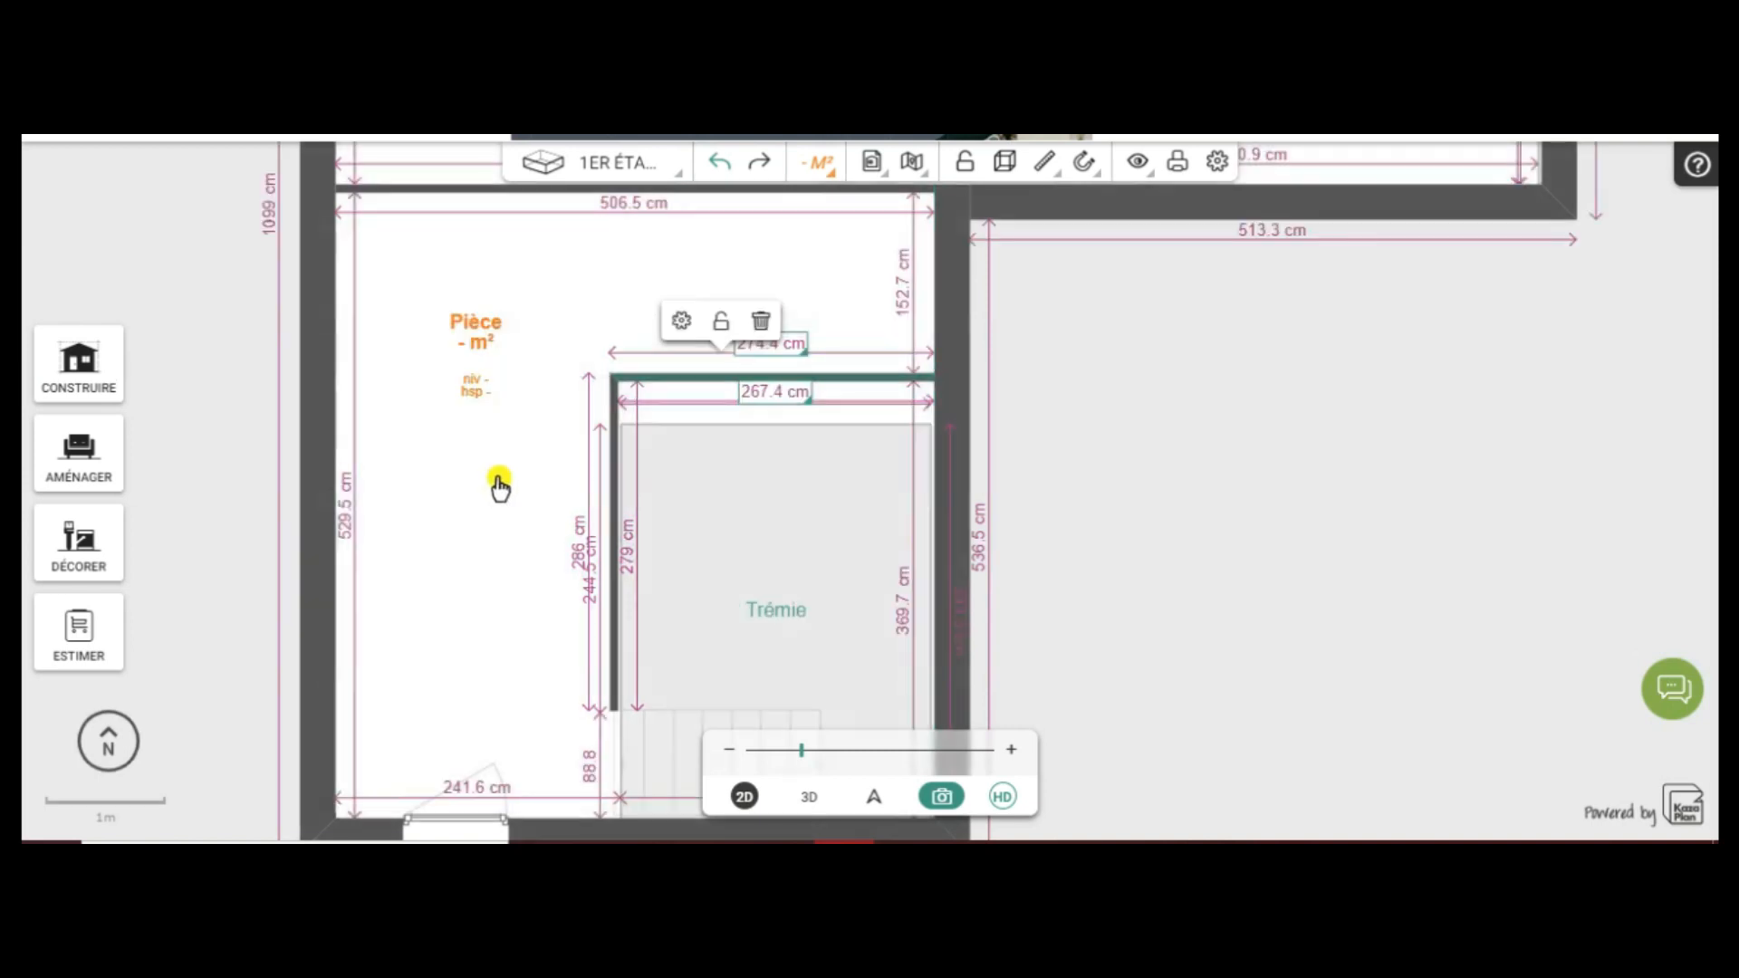
Extend the stairwell opening until its edge lies just against the inner face of the partition's crosswise section
{"action": "scroll", "coordinate": [498, 430], "scroll_direction": "down", "scroll_amount": 2}
{"action": "scroll", "coordinate": [498, 430], "scroll_direction": "up", "scroll_amount": 4}
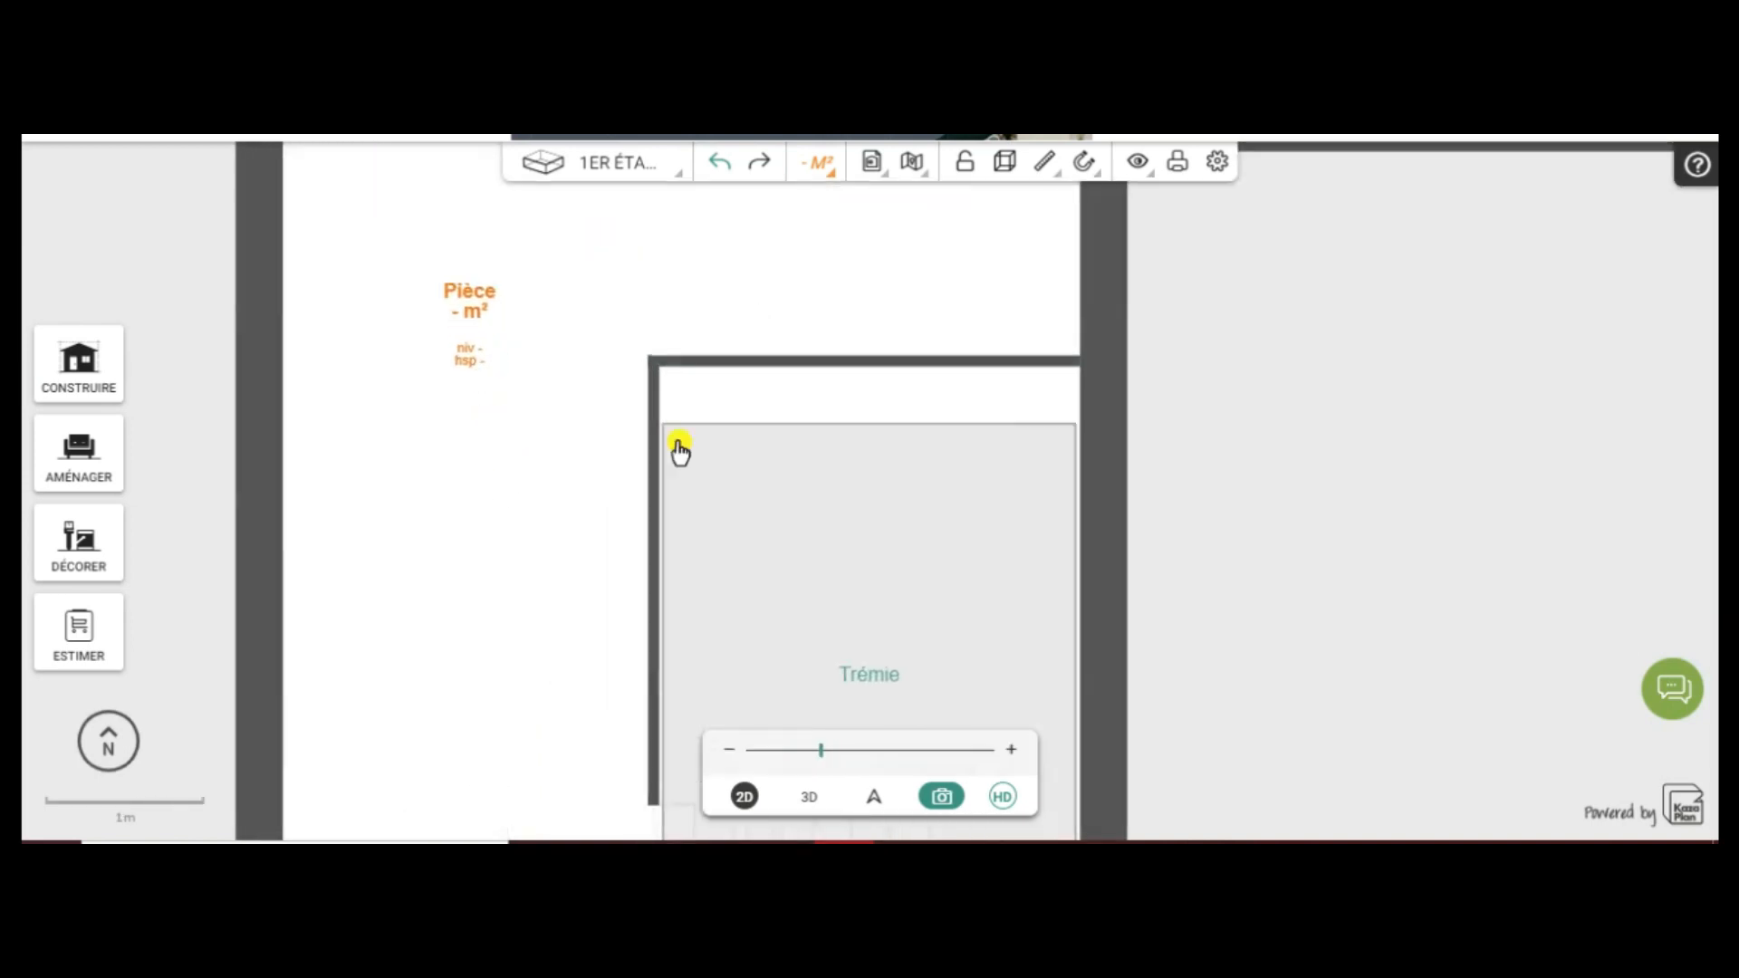
{"action": "left_click_drag", "start_coordinate": [806, 435], "coordinate": [804, 398]}
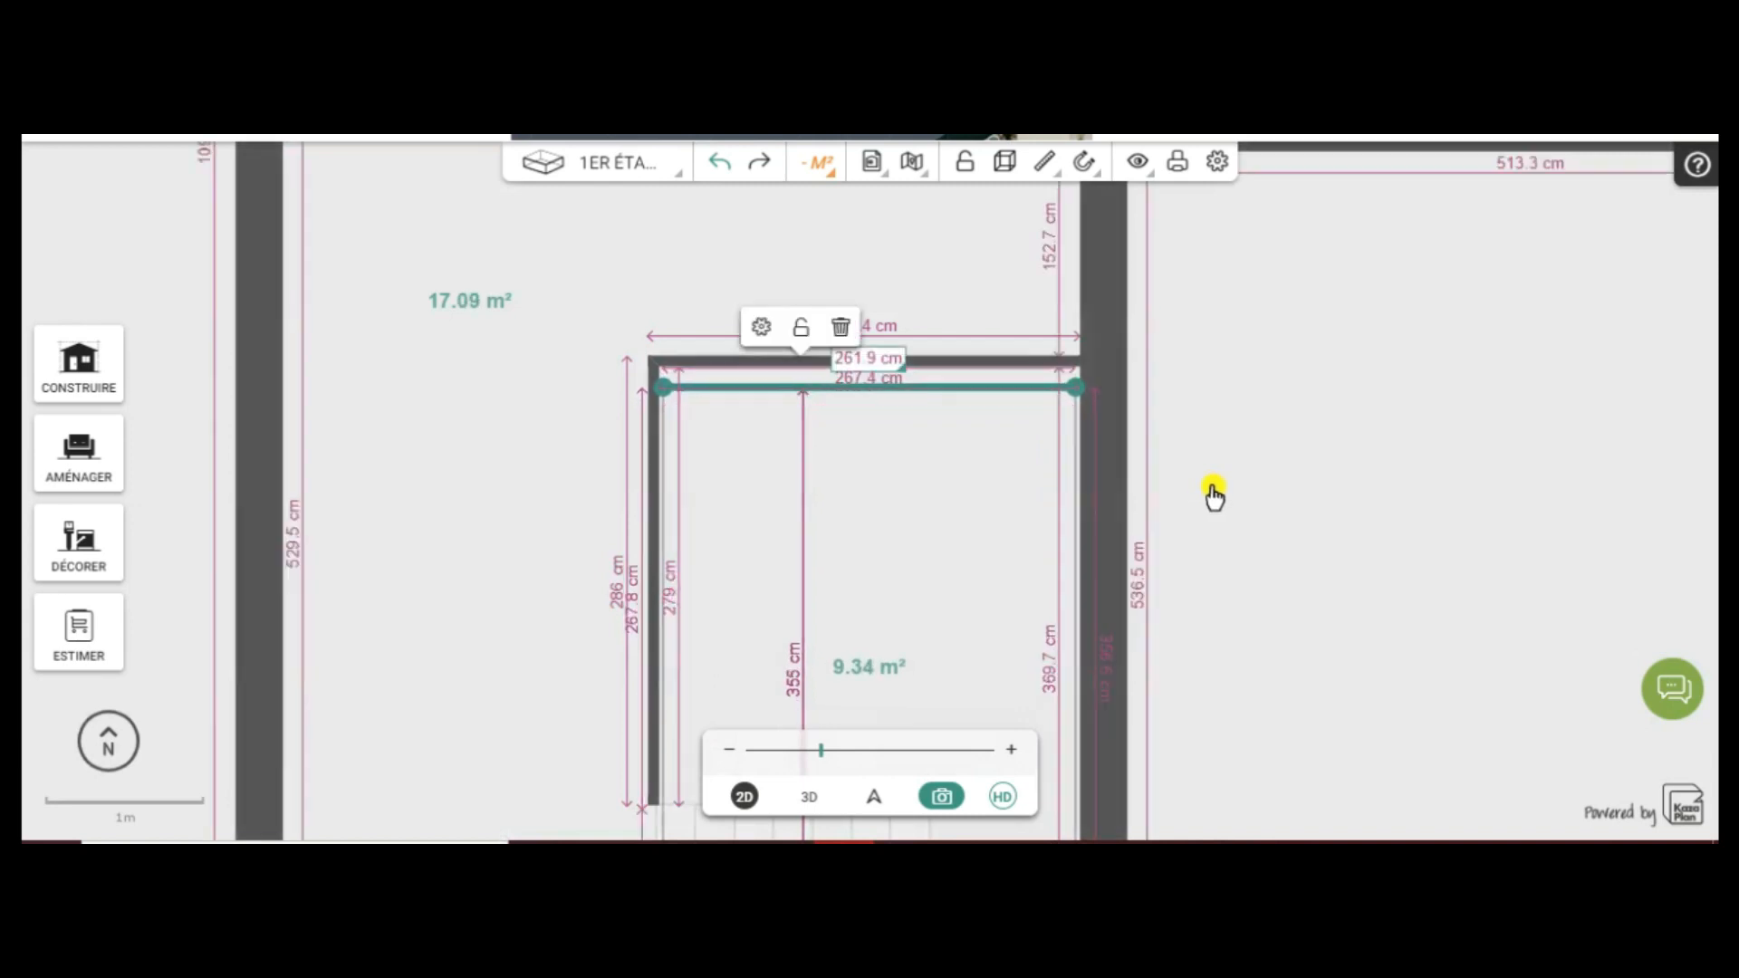
{"action": "scroll", "coordinate": [1211, 492], "scroll_direction": "up", "scroll_amount": 5}
{"action": "left_click_drag", "start_coordinate": [1142, 374], "coordinate": [1262, 474]}
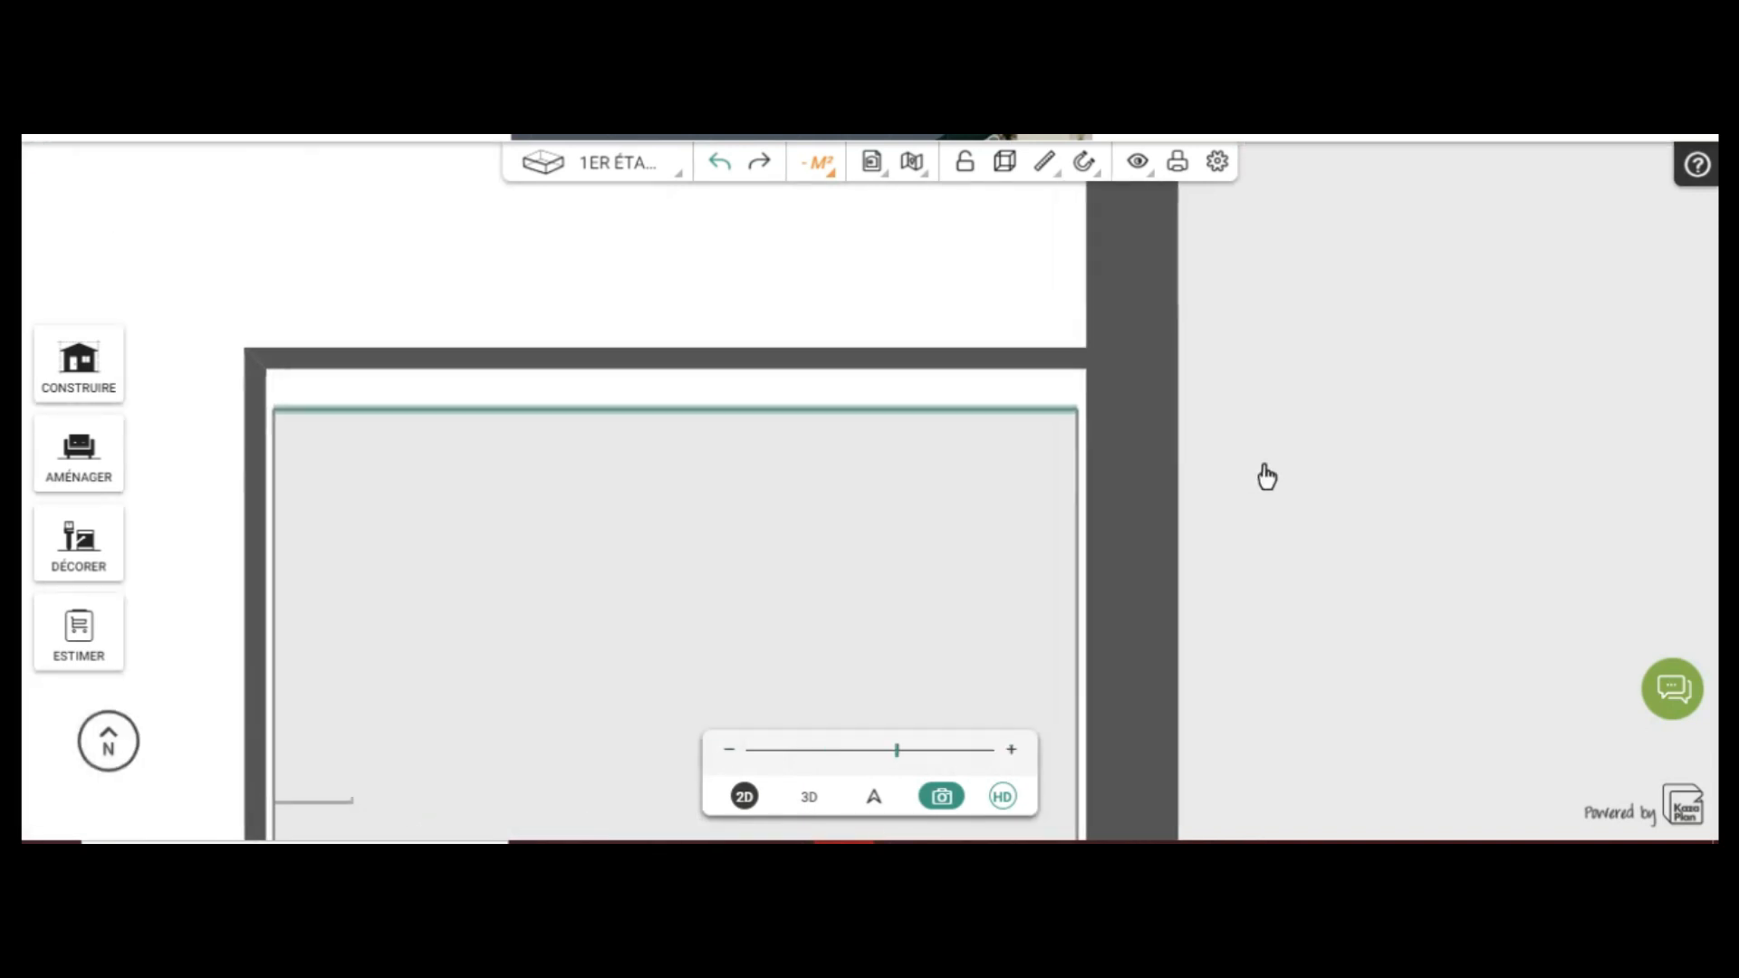
{"action": "left_click", "coordinate": [728, 405]}
{"action": "left_click_drag", "start_coordinate": [728, 405], "coordinate": [724, 392]}
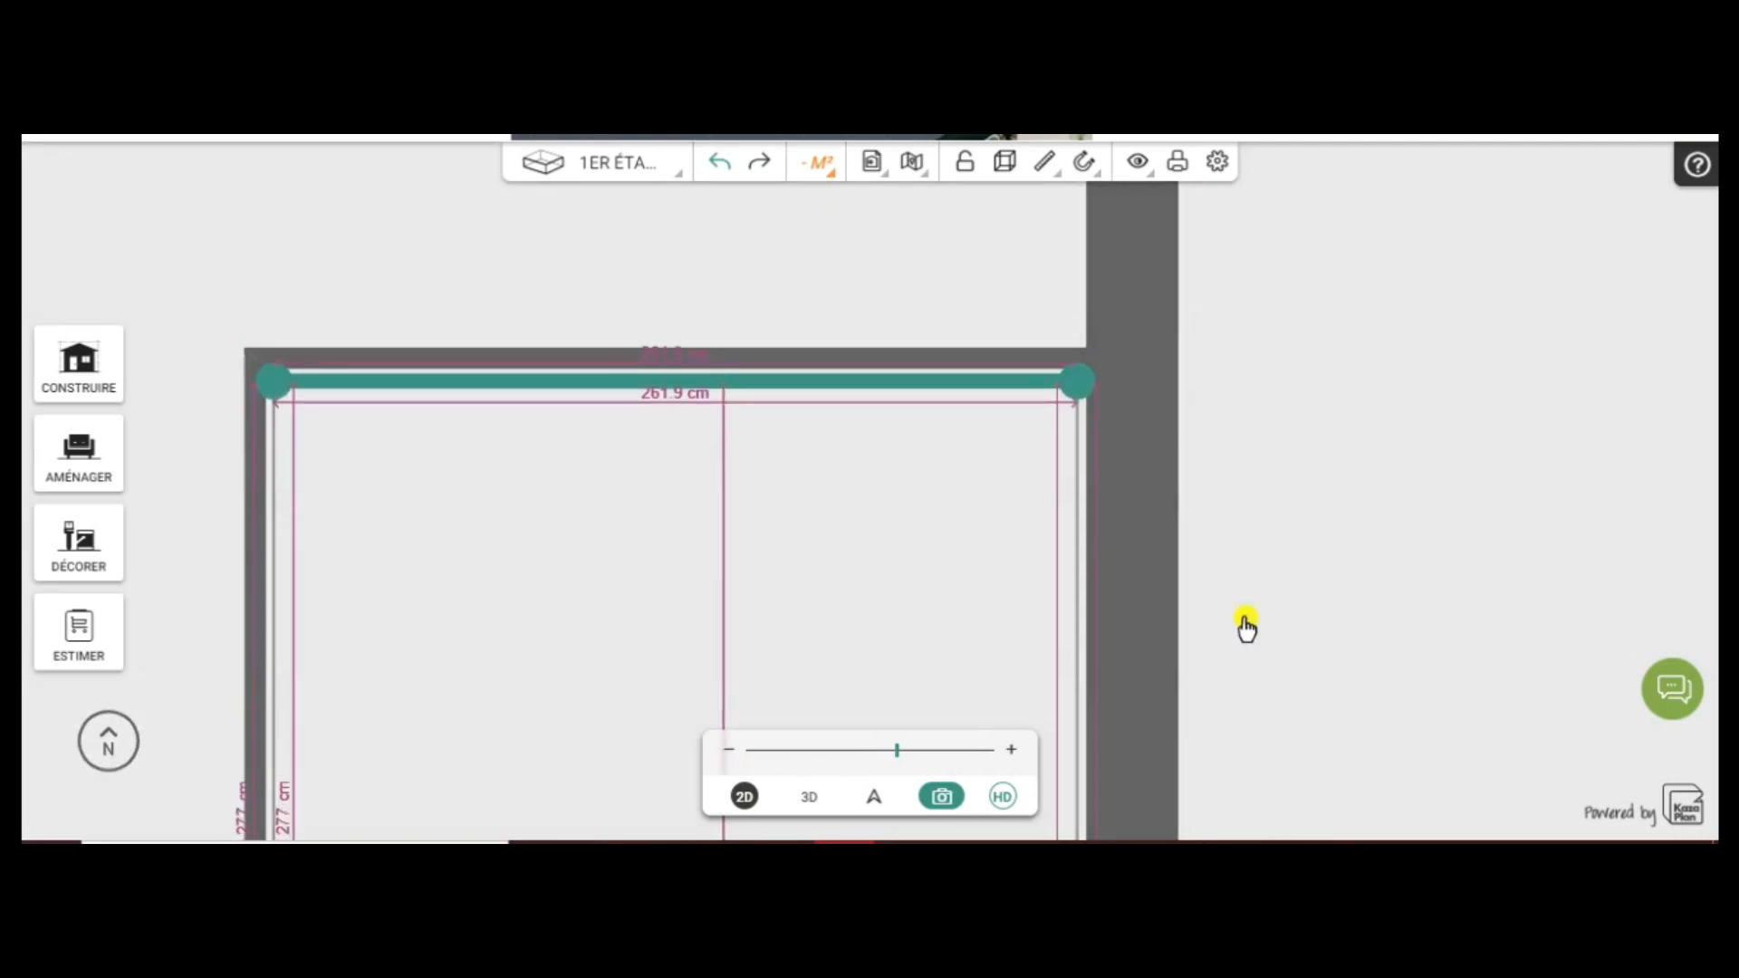
In 3D, apply a transparent glass finish from the Verre collection to the still-dark surface of the low partition's crosswise section
{"action": "scroll", "coordinate": [1295, 575], "scroll_direction": "down", "scroll_amount": 5}
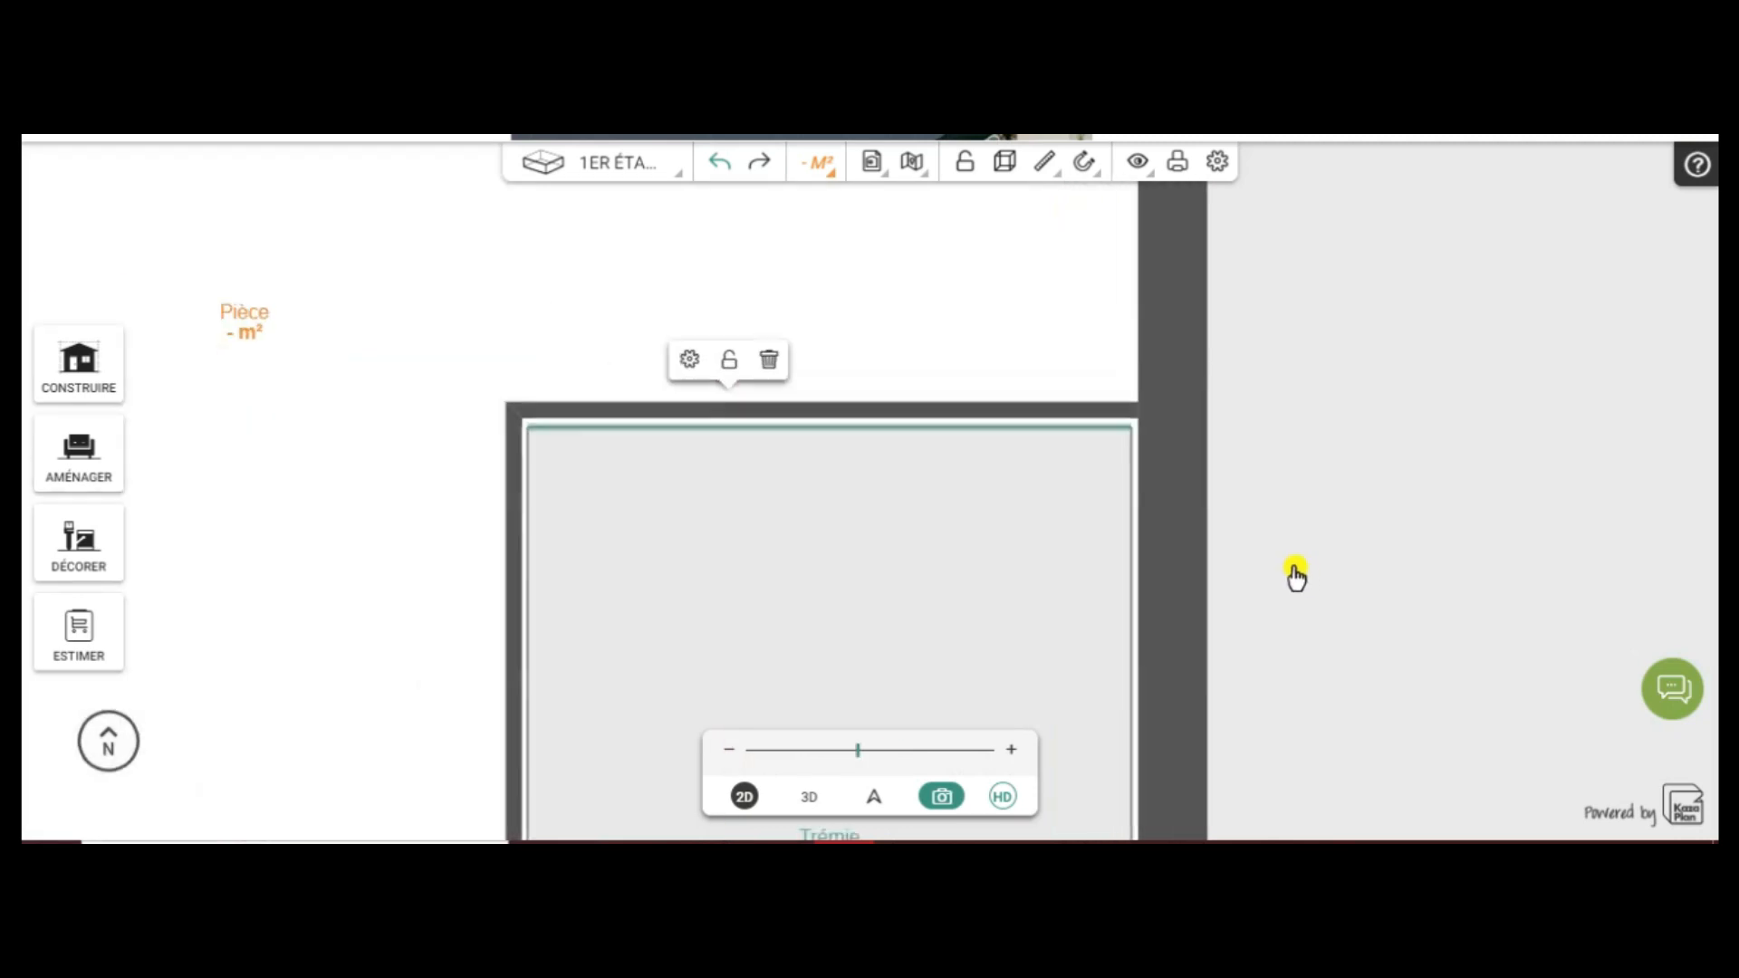
{"action": "left_click_drag", "start_coordinate": [1456, 671], "coordinate": [1274, 479]}
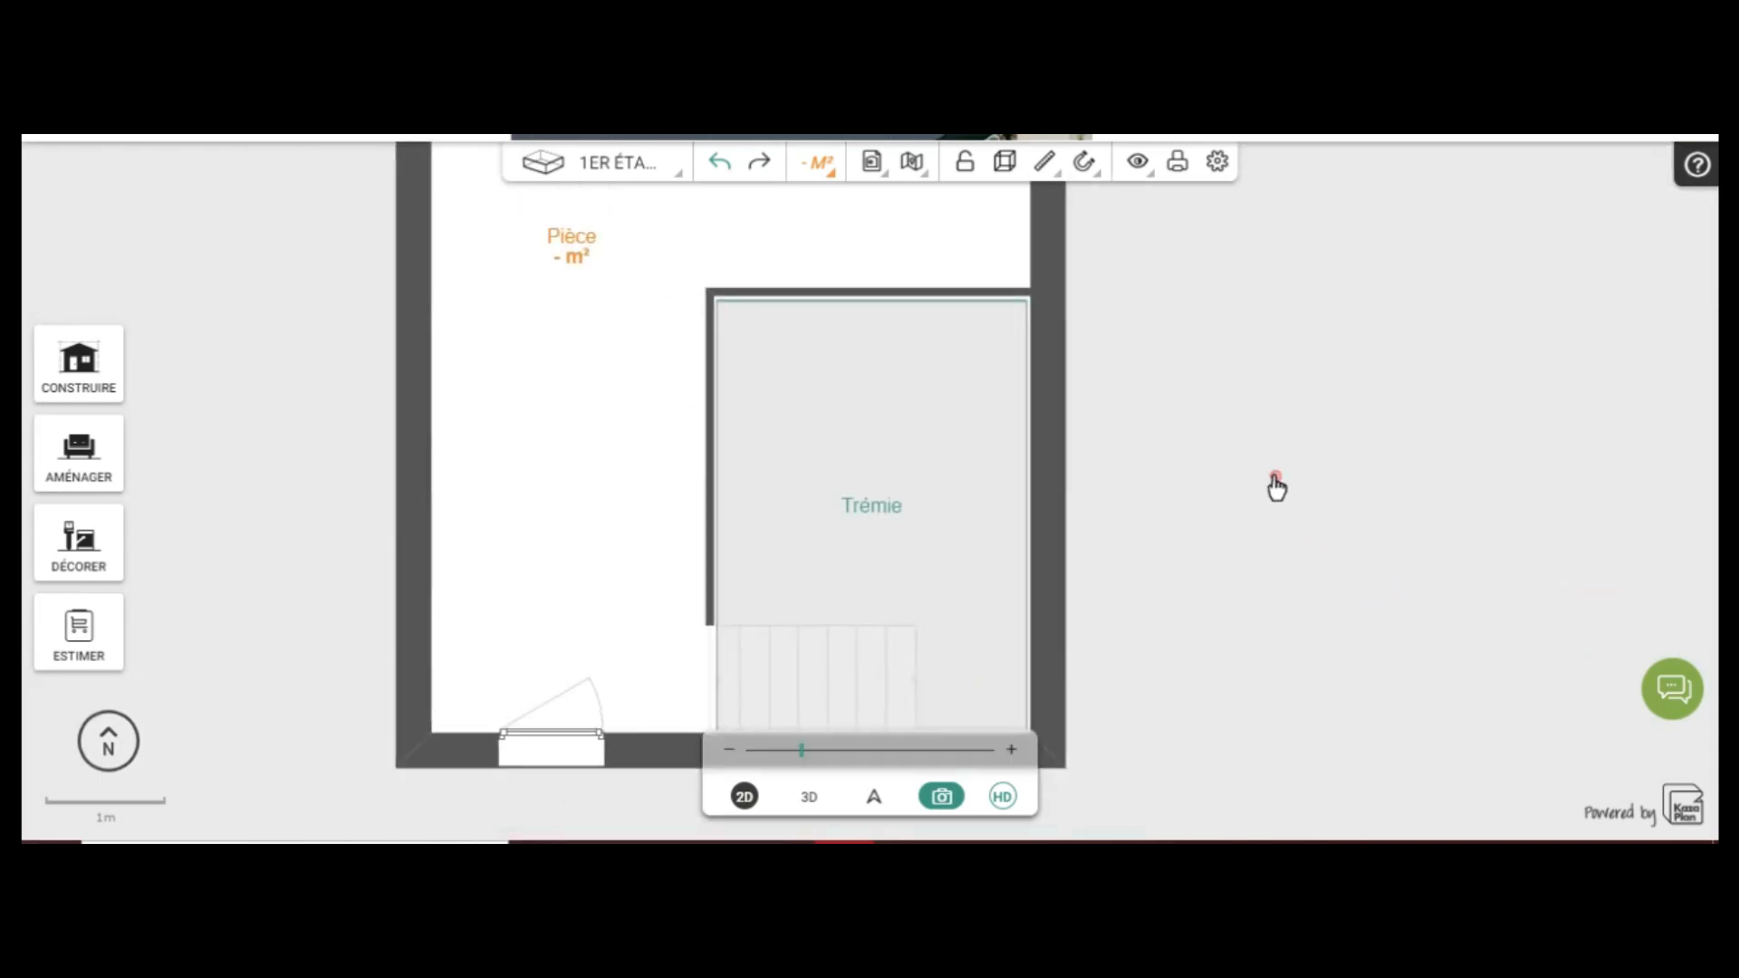
{"action": "left_click", "coordinate": [806, 794]}
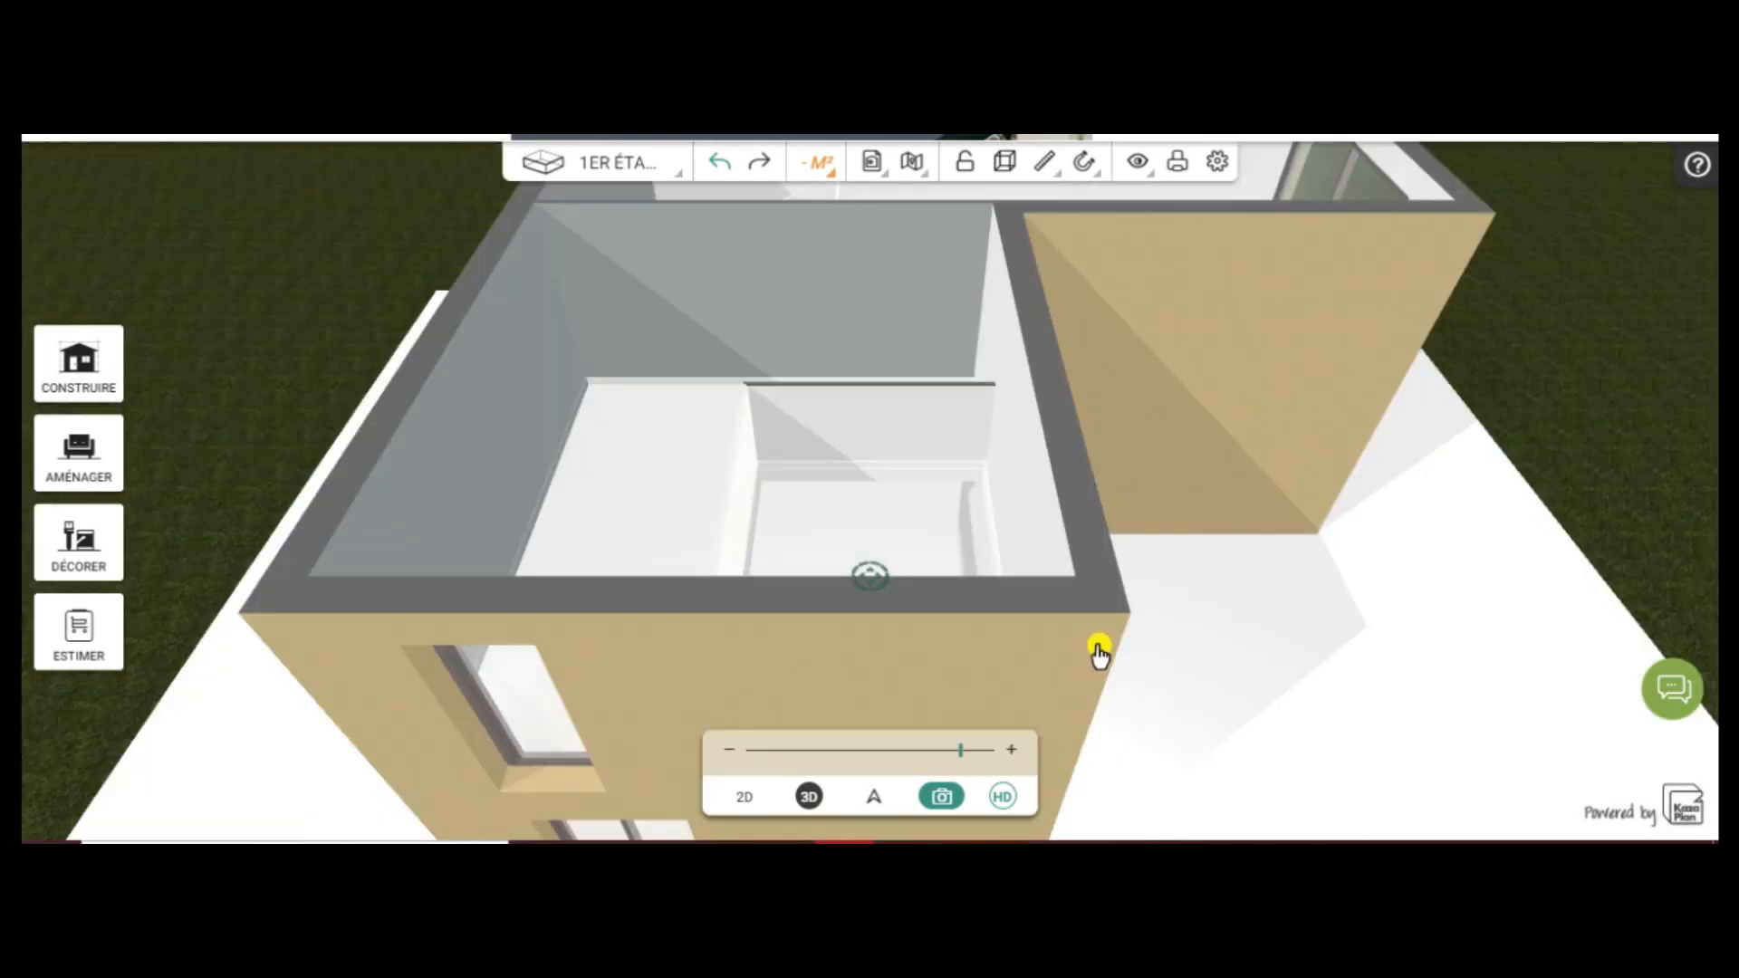
{"action": "left_click_drag", "start_coordinate": [1261, 584], "coordinate": [752, 692]}
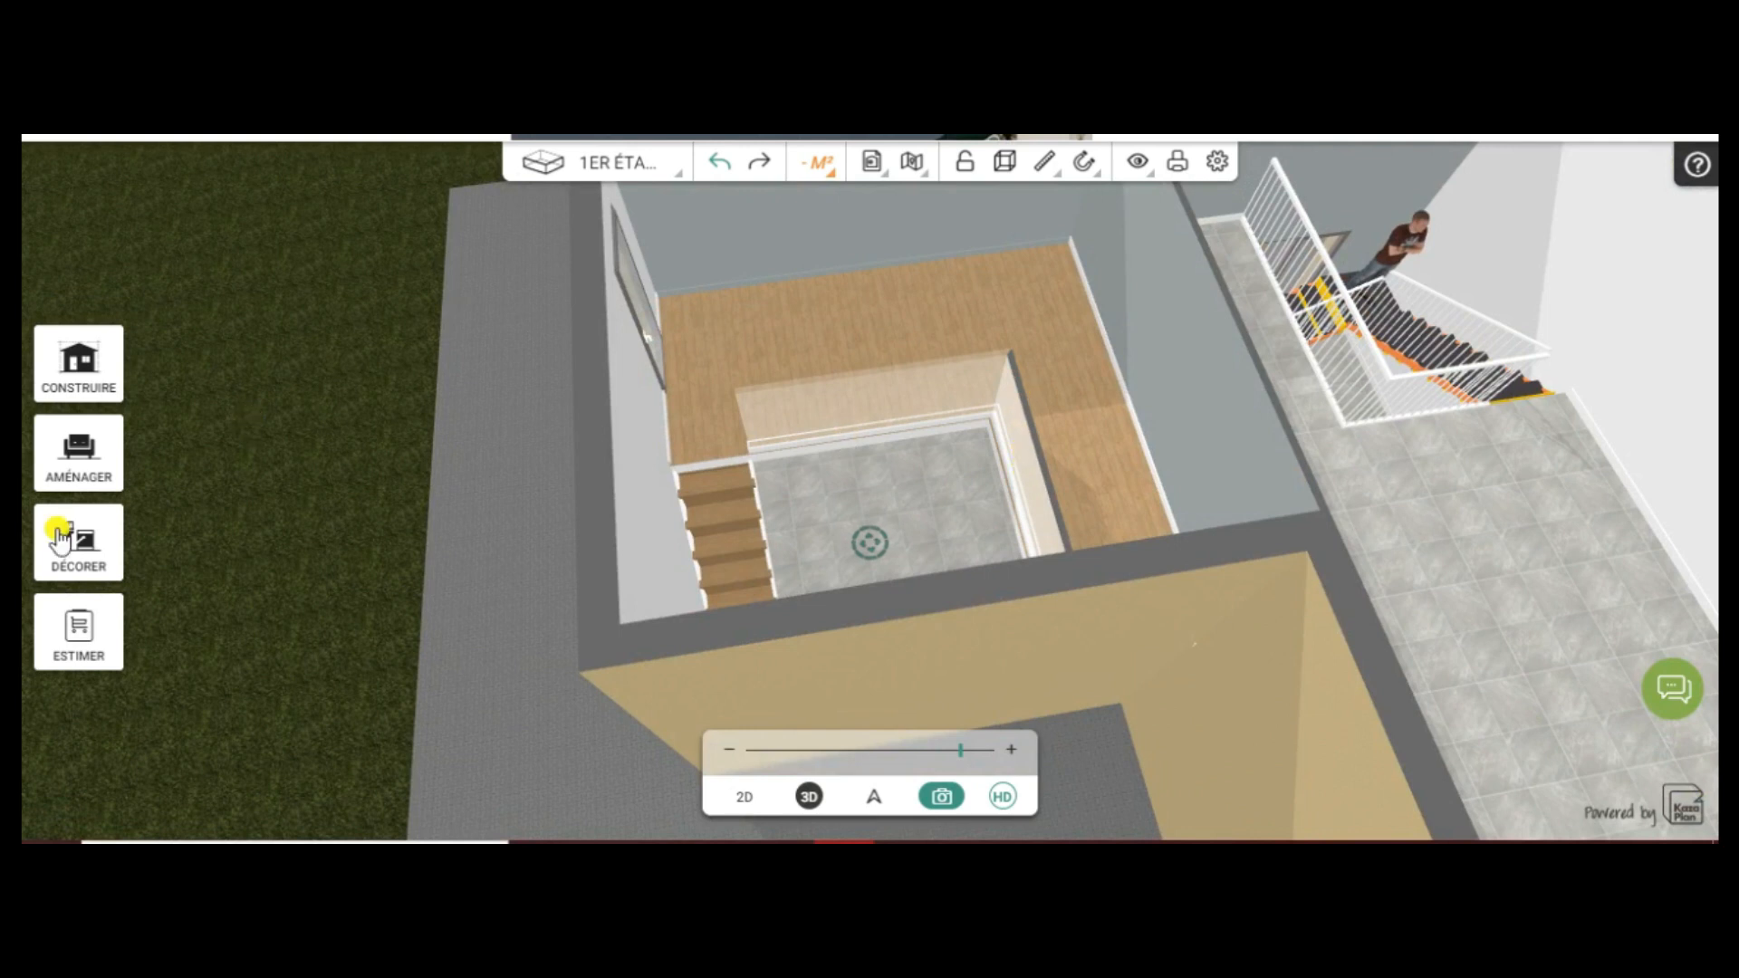
{"action": "left_click", "coordinate": [82, 541]}
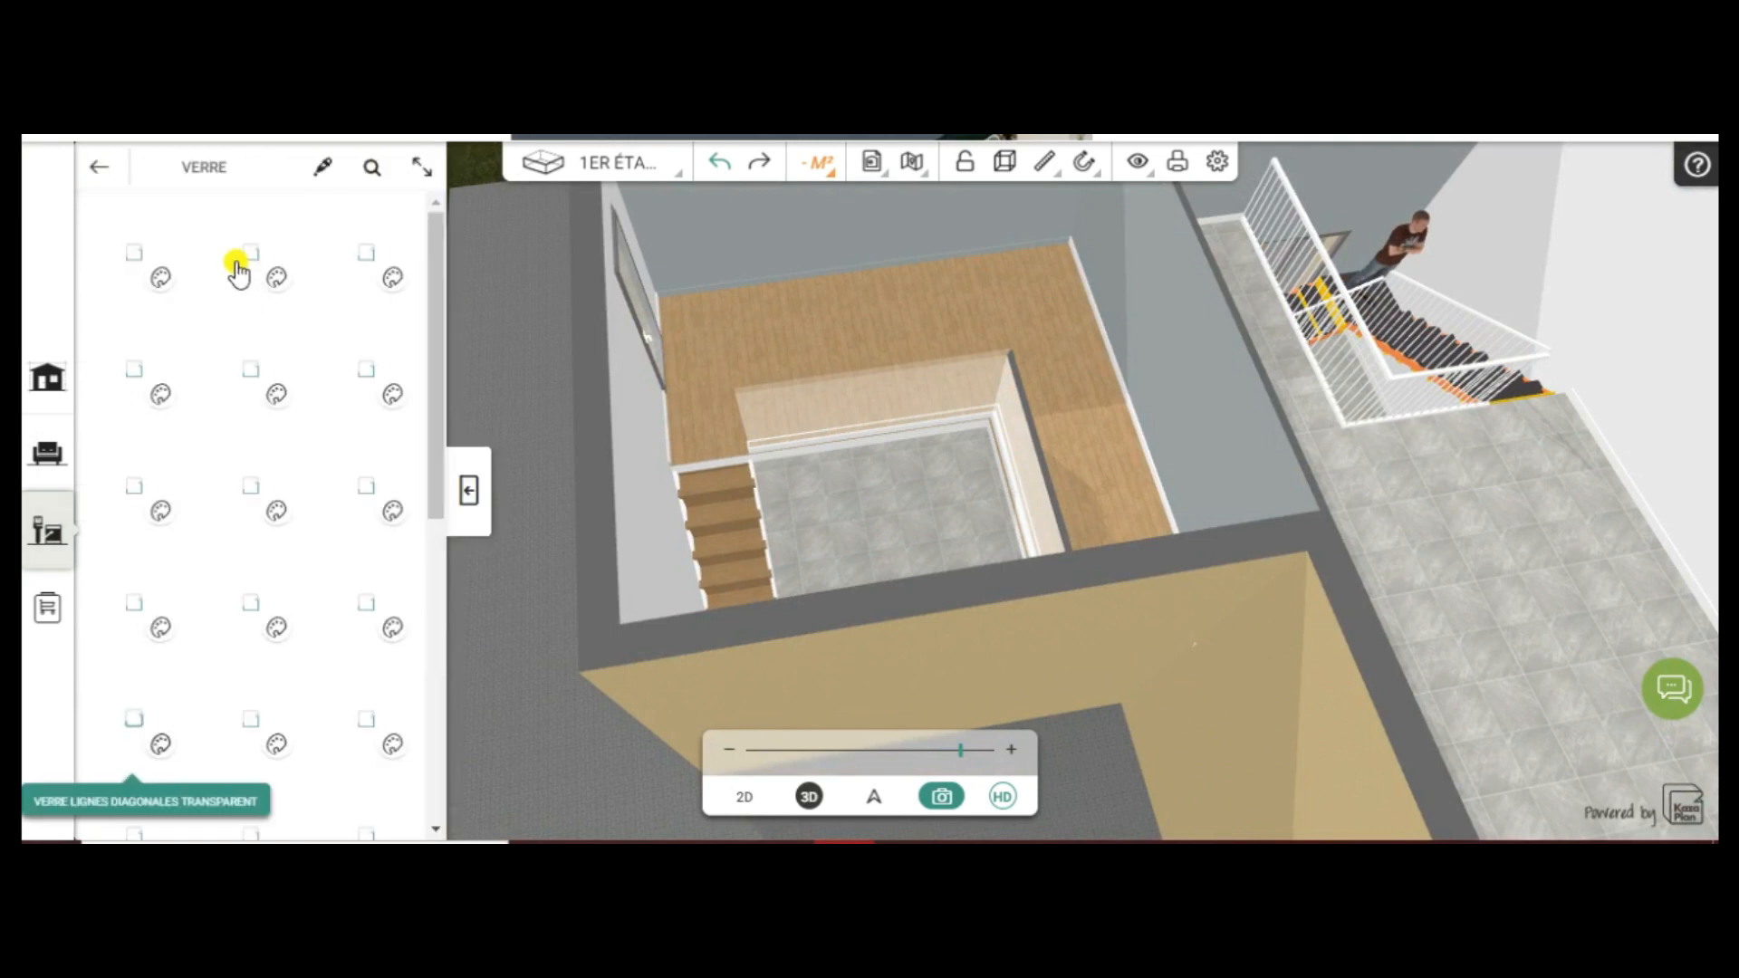
{"action": "left_click", "coordinate": [355, 250]}
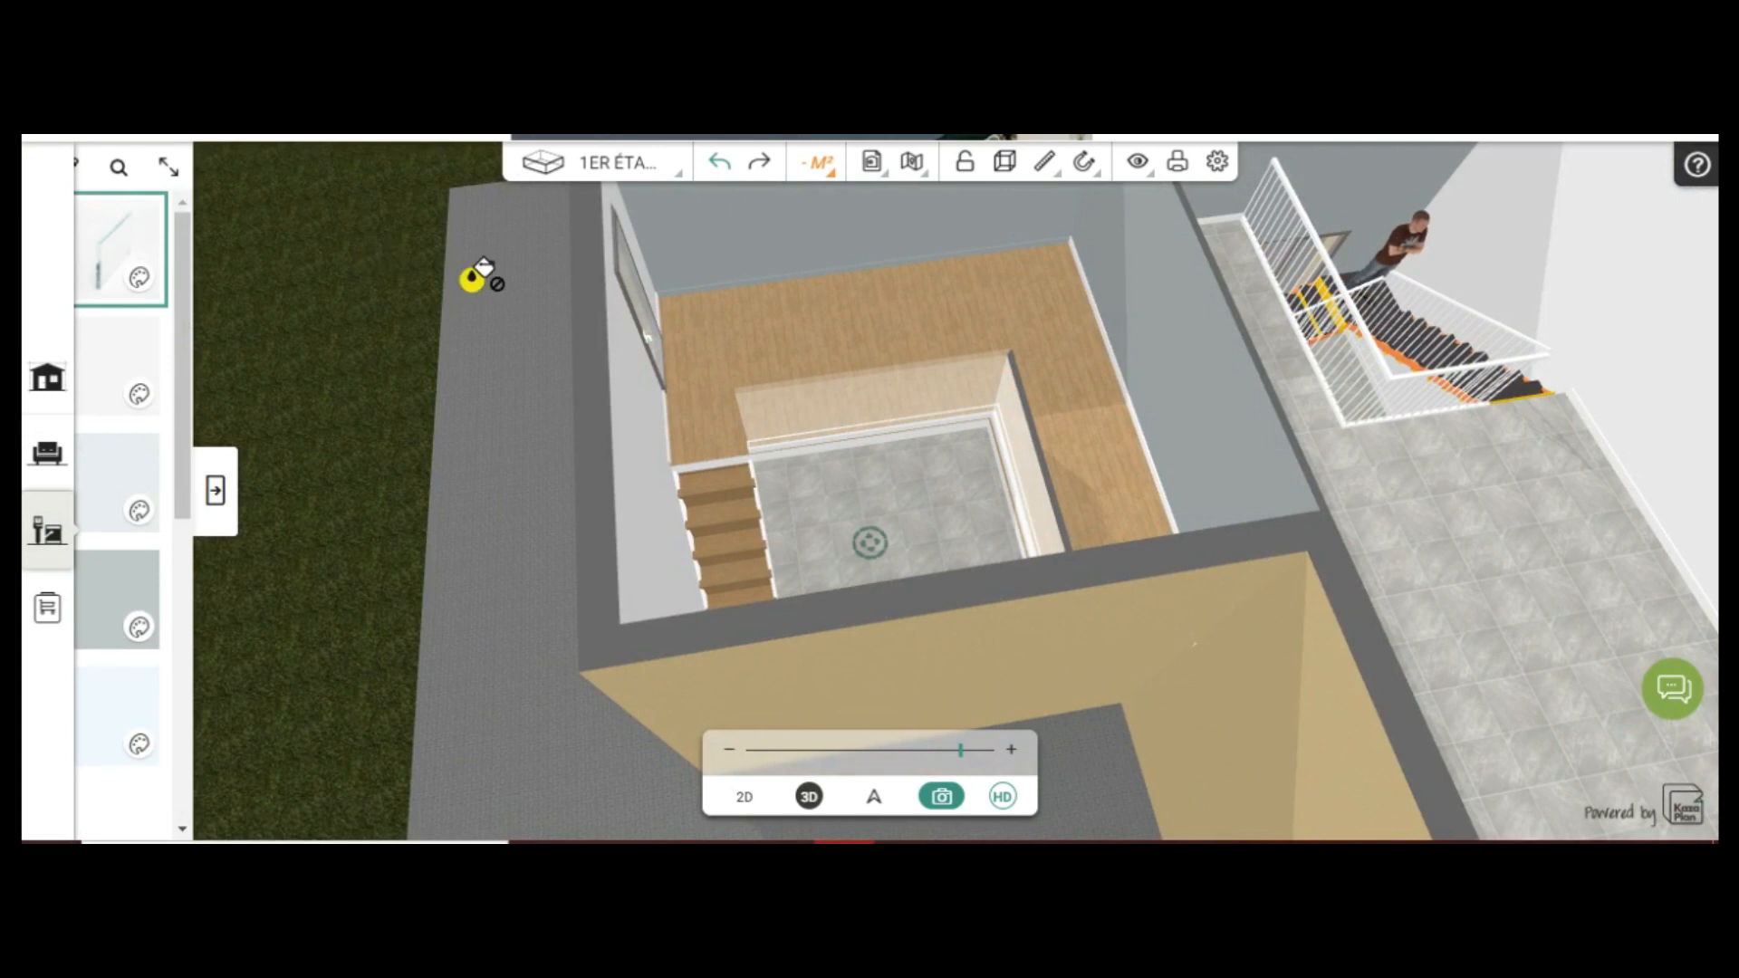
{"action": "left_click", "coordinate": [1043, 451]}
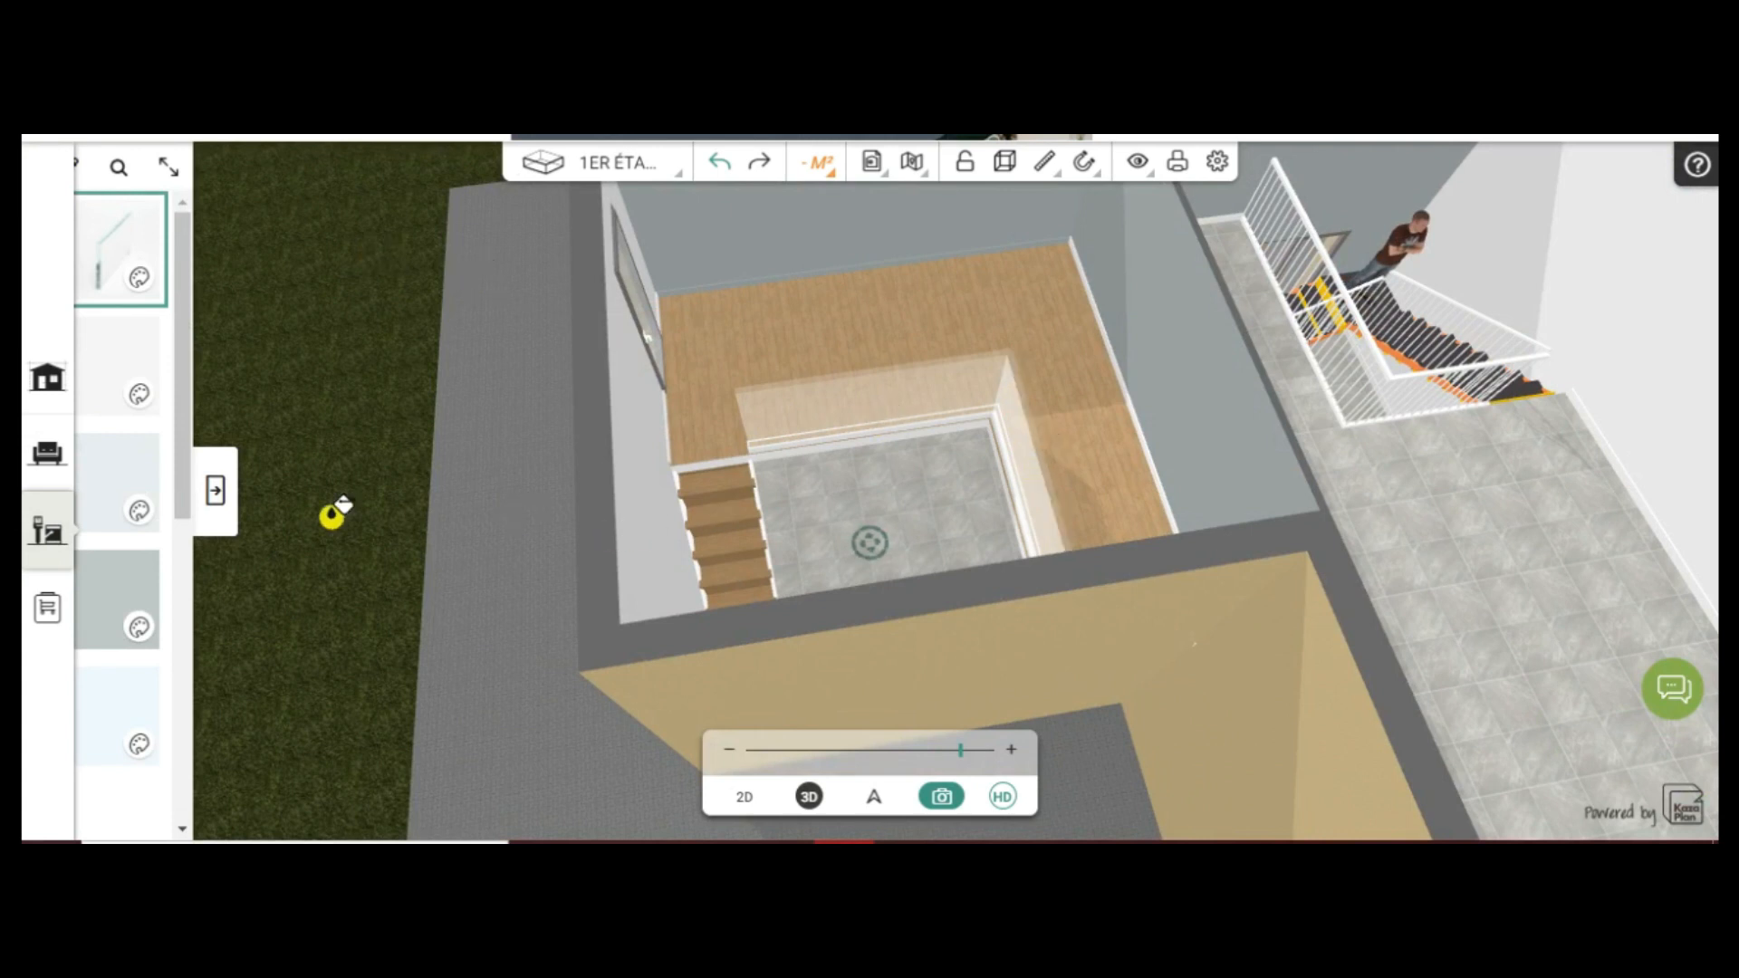
{"action": "left_click", "coordinate": [379, 371]}
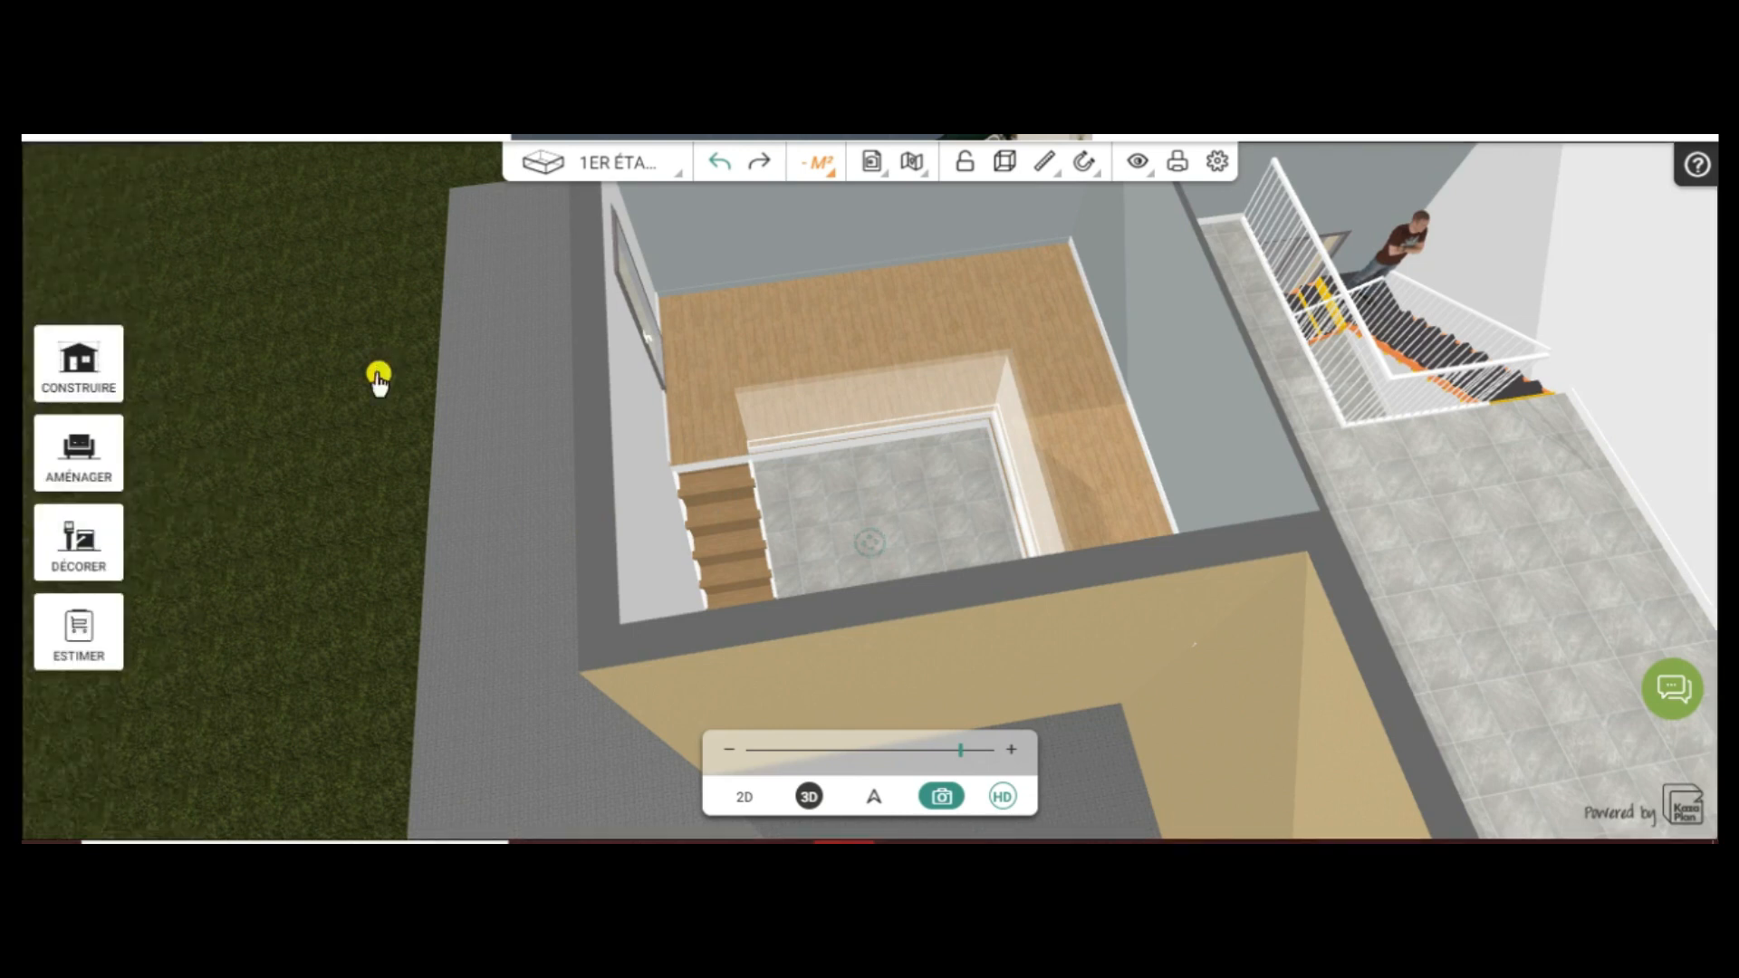
Centre the 3D view on the first-floor wood flooring near the door beside the stairwell and start the interior walkthrough view
{"action": "left_click_drag", "start_coordinate": [504, 361], "coordinate": [435, 516]}
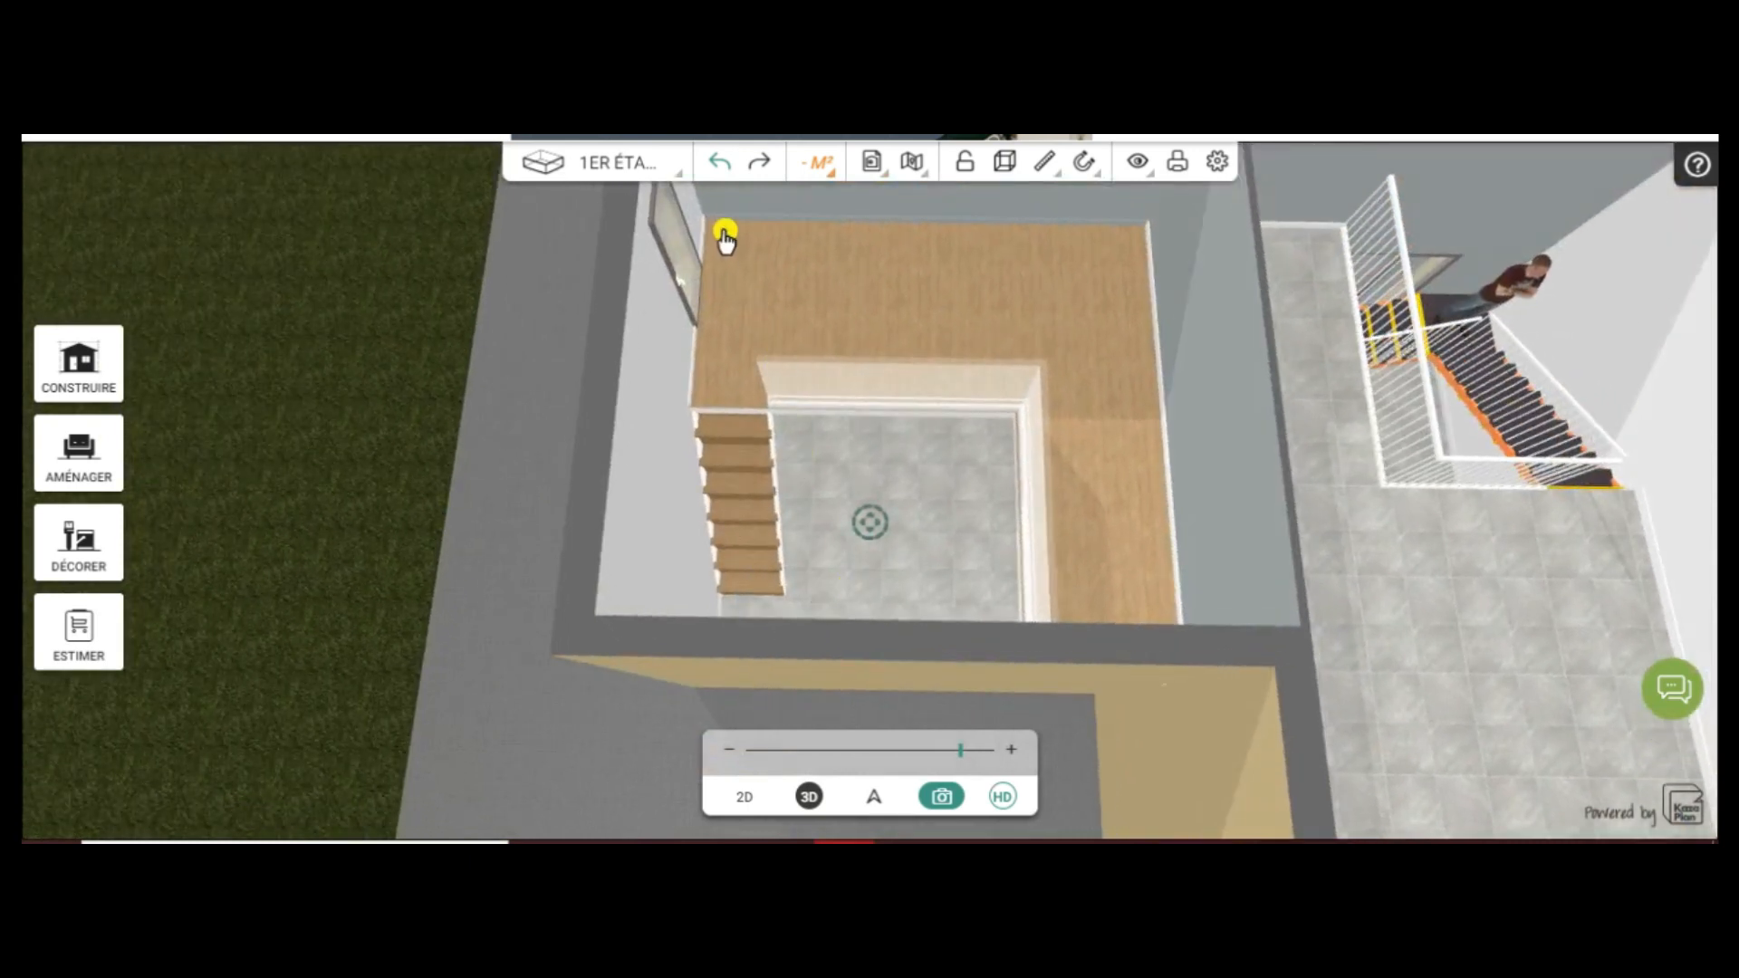
{"action": "left_click_drag", "start_coordinate": [869, 522], "coordinate": [737, 248]}
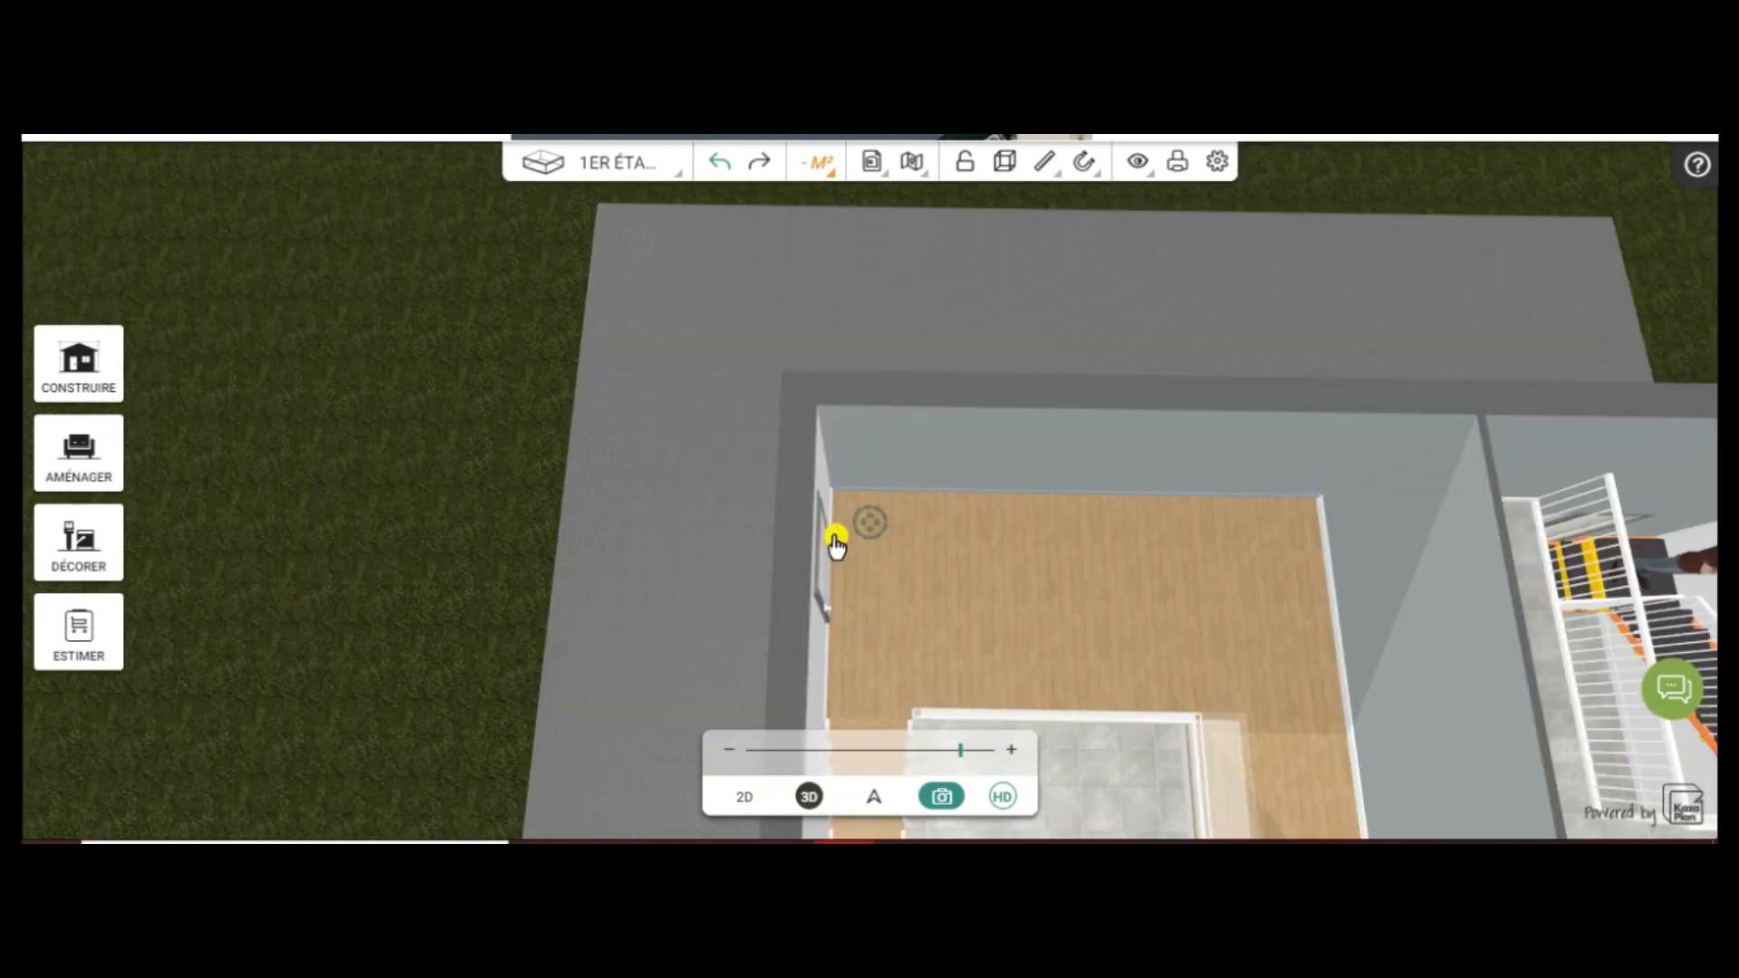
{"action": "left_click", "coordinate": [875, 799]}
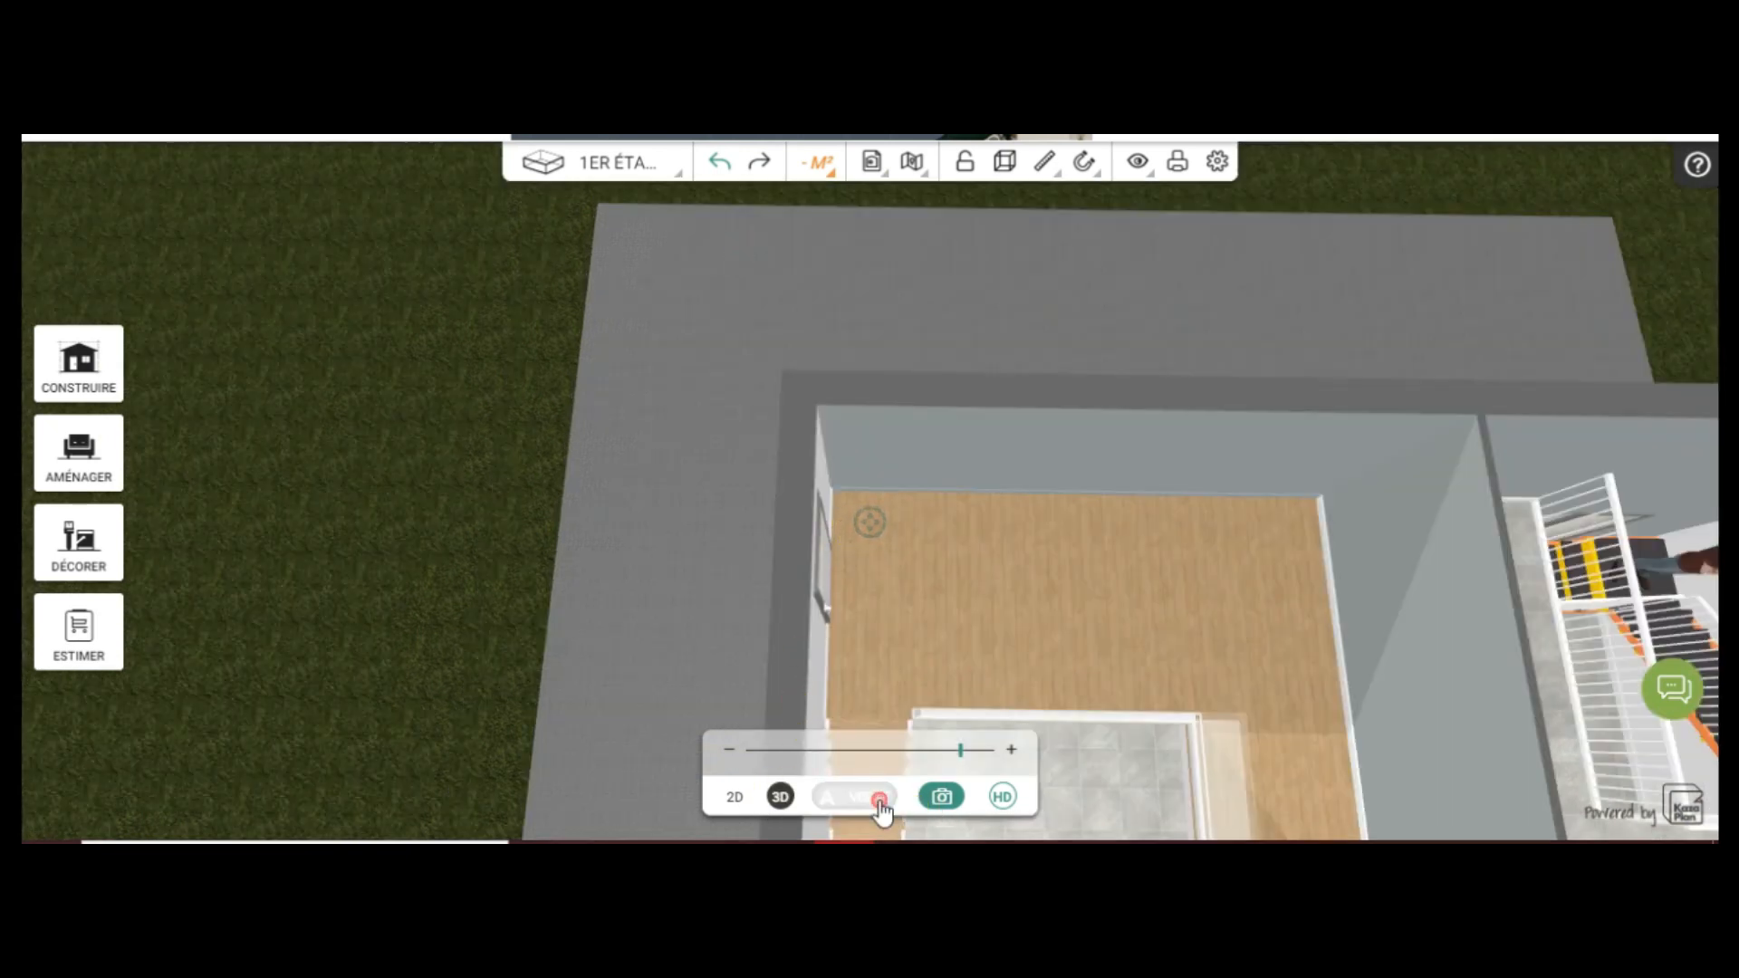